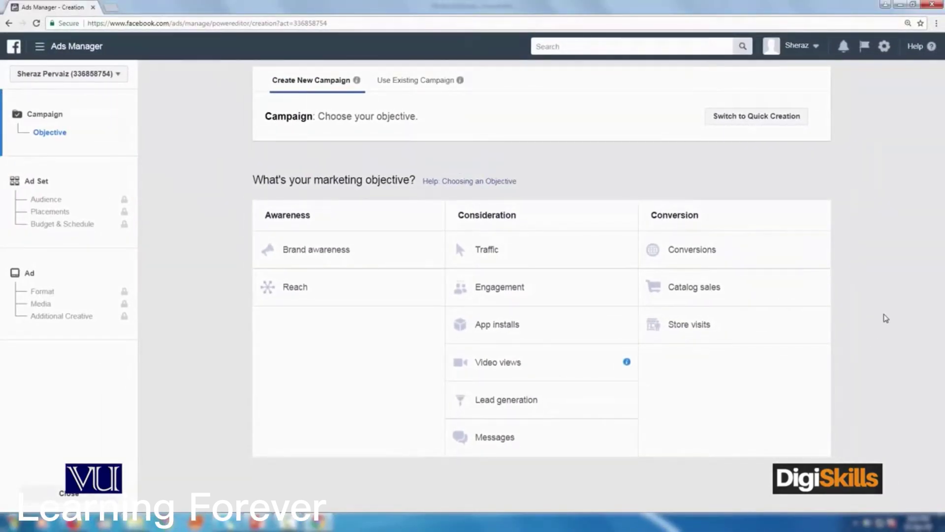
- Set up a campaign with the Traffic objective named "First Impression Sking" and continue to the ad set
{"action": "left_click", "coordinate": [507, 256]}
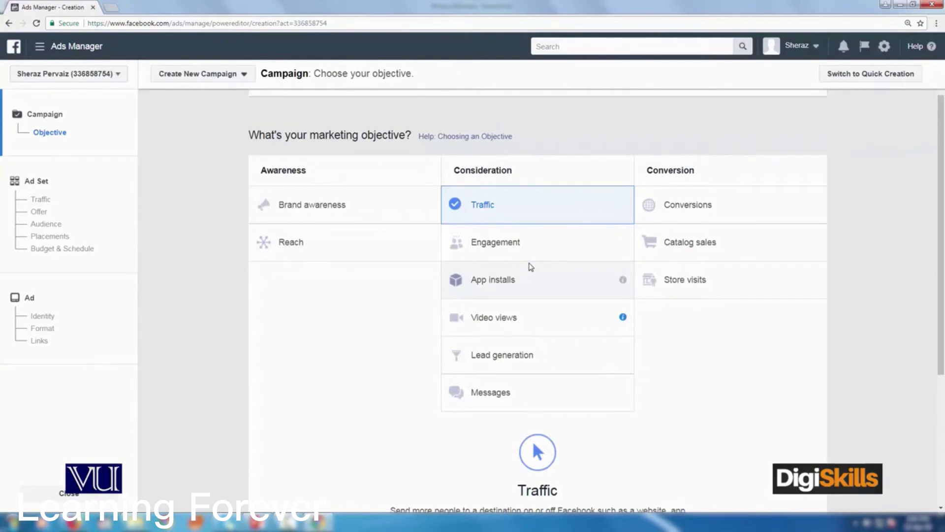
{"action": "scroll", "coordinate": [387, 277], "scroll_direction": "down", "scroll_amount": 4}
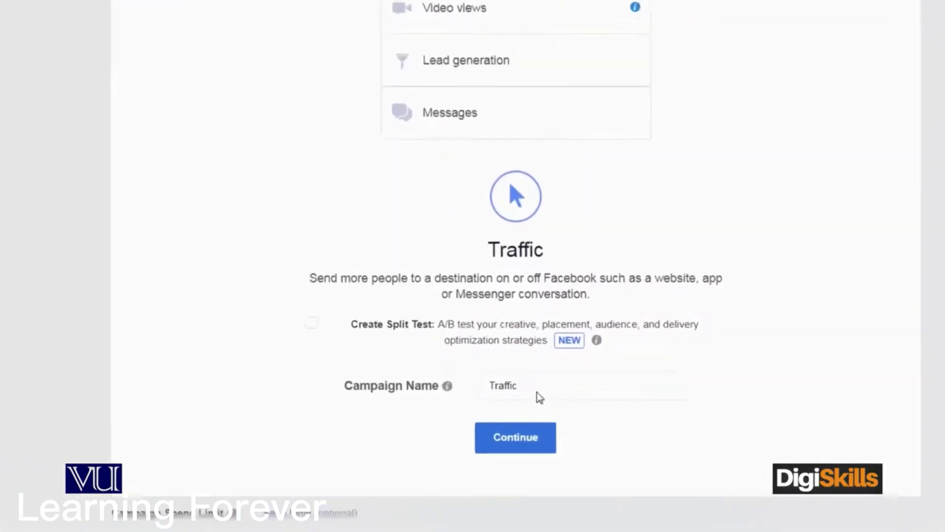
{"action": "left_click", "coordinate": [539, 390]}
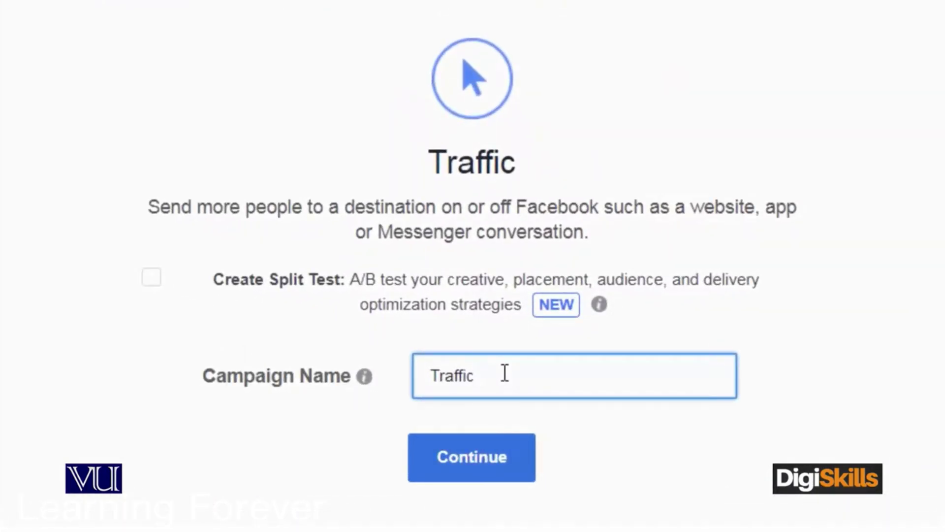
{"action": "key", "text": "BackSpace"}
{"action": "key", "text": "BackSpace"}
{"action": "key", "text": "BackSpace"}
{"action": "key", "text": "BackSpace"}
{"action": "key", "text": "BackSpace"}
{"action": "key", "text": "BackSpace"}
{"action": "key", "text": "BackSpace"}
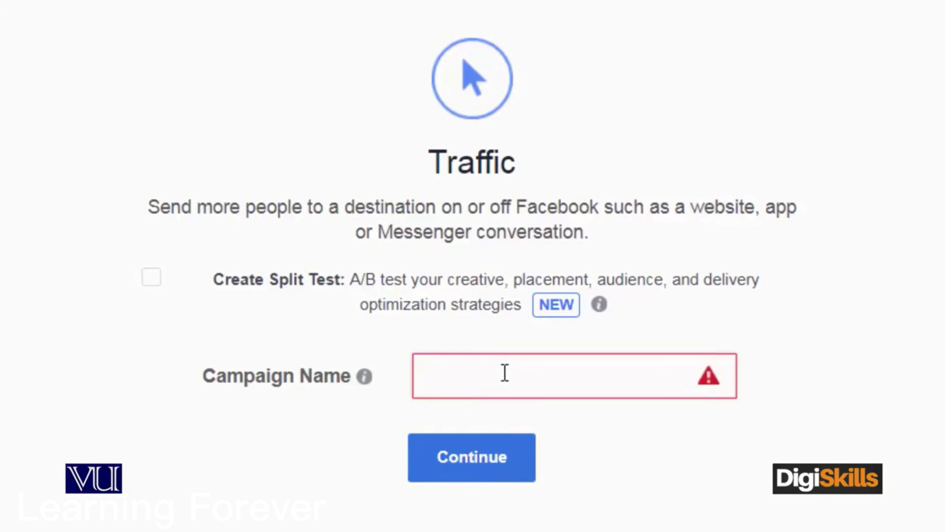
{"action": "type", "text": "First Impression Sking"}
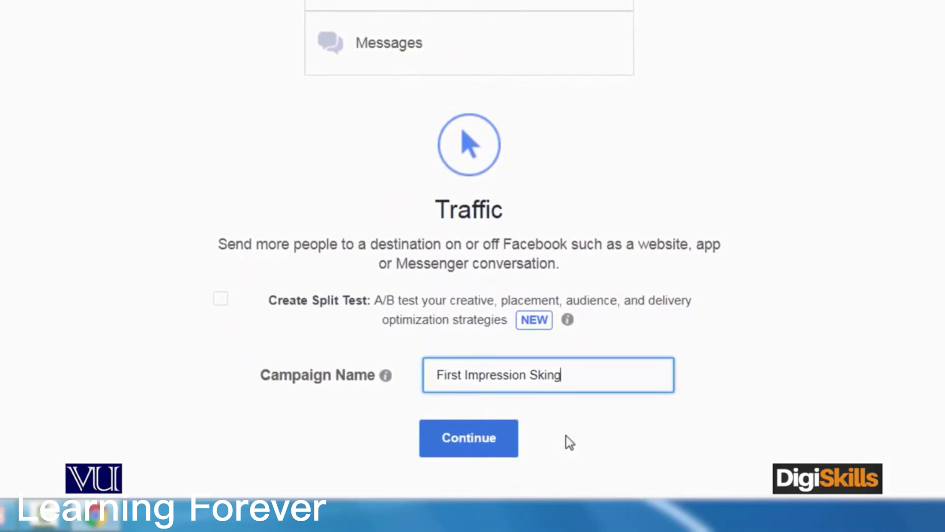
{"action": "left_click", "coordinate": [483, 444]}
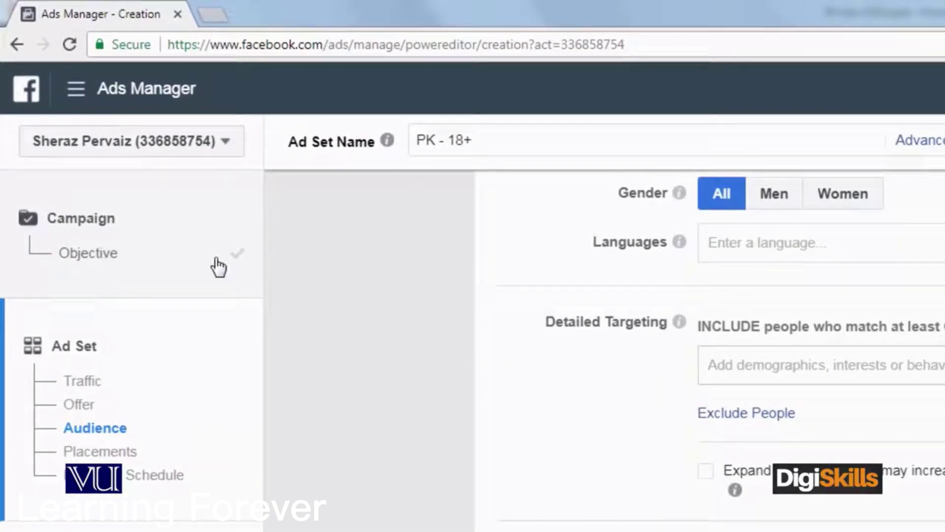
- Go back to the campaign objective to review its settings, and return to the ad set
{"action": "left_click", "coordinate": [111, 263]}
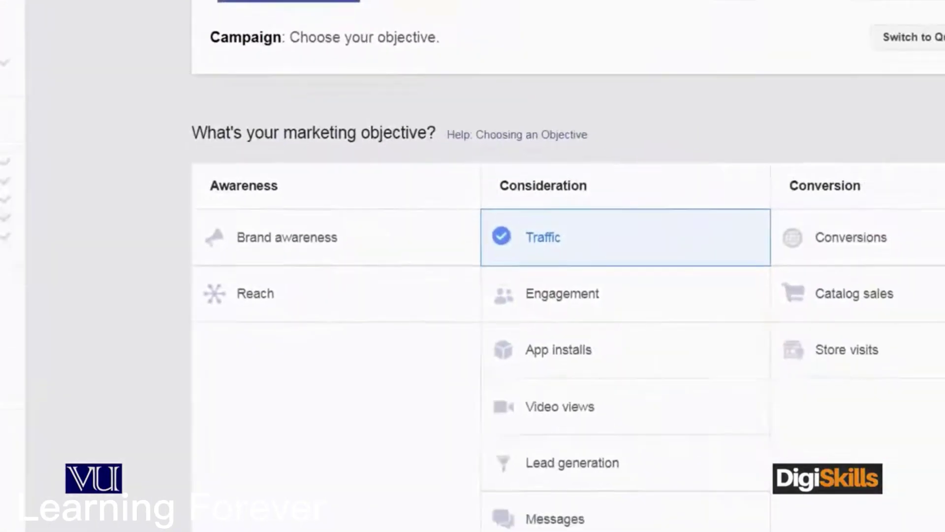
{"action": "scroll", "coordinate": [921, 178], "scroll_direction": "down", "scroll_amount": 7}
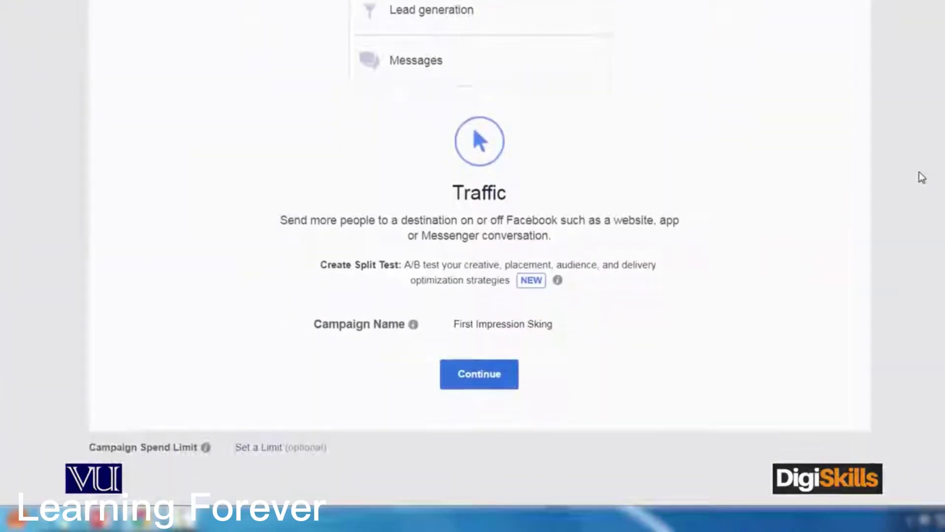
{"action": "left_click", "coordinate": [498, 379]}
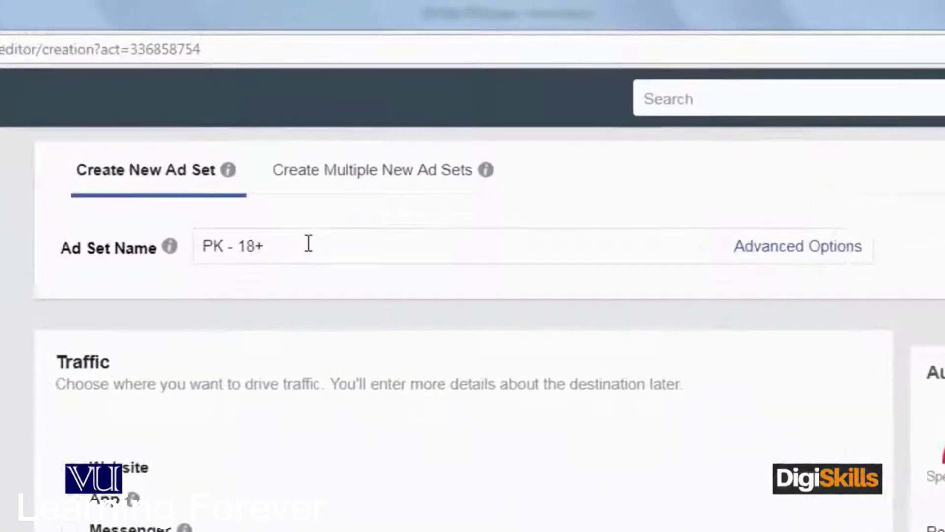
- Rename the ad set "Skiing Accessories" through its advanced naming options
{"action": "left_click", "coordinate": [377, 115]}
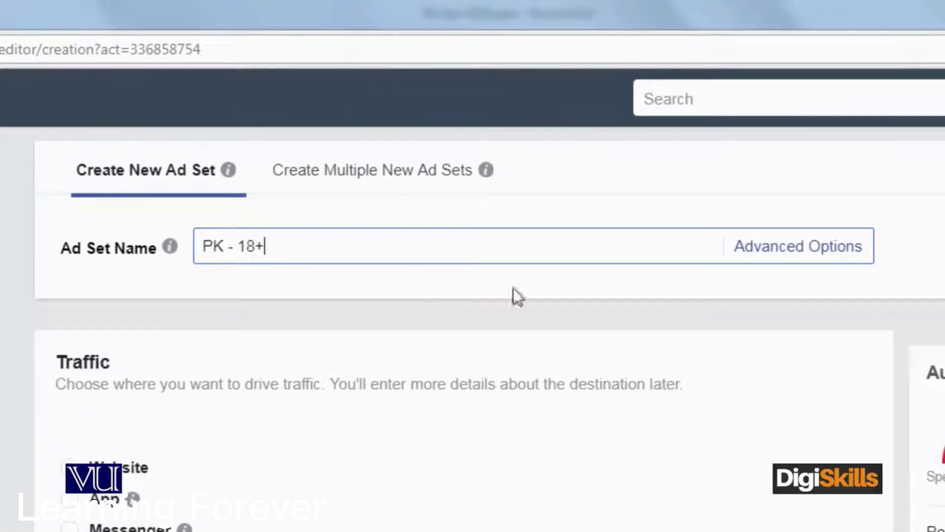
{"action": "left_click", "coordinate": [793, 260]}
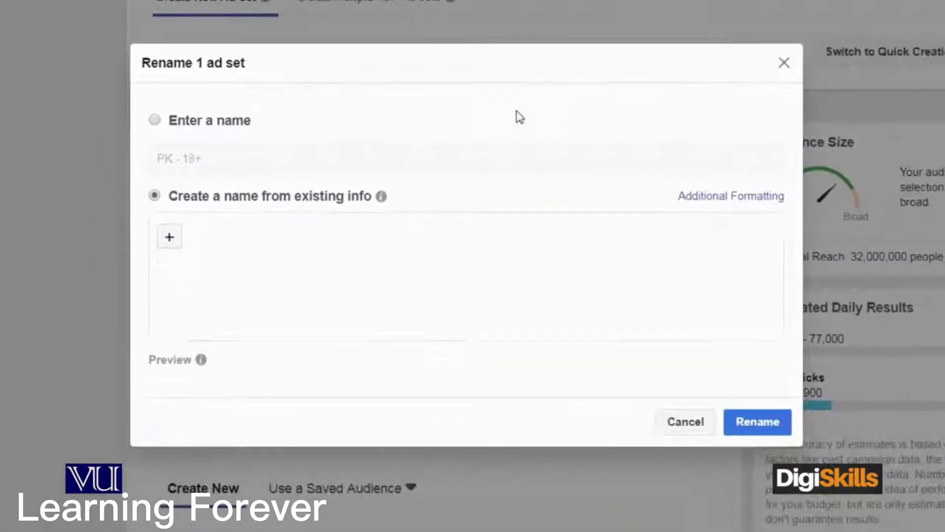
{"action": "left_click", "coordinate": [259, 146]}
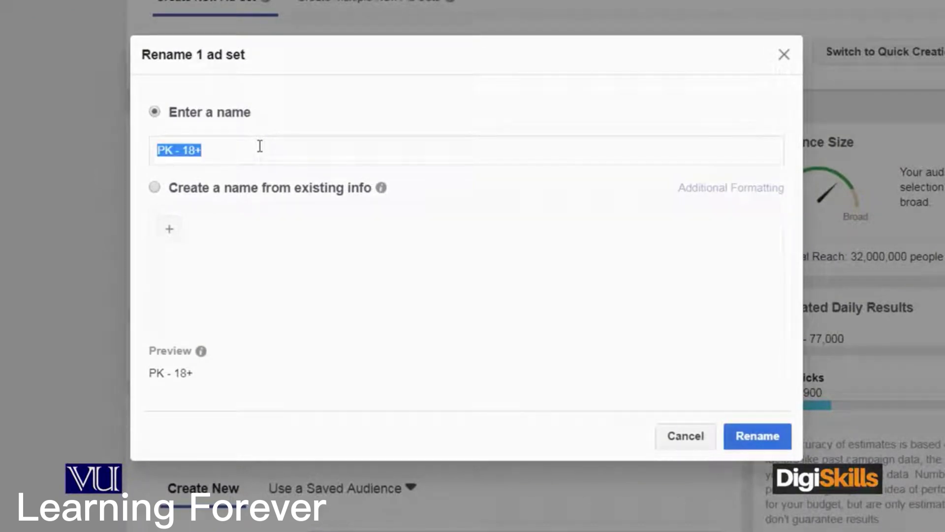
{"action": "type", "text": "Skiing"}
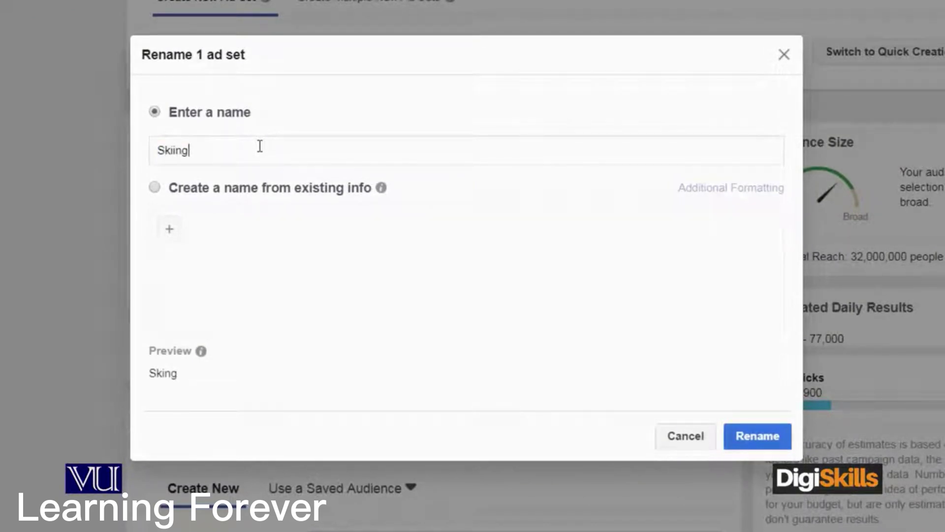
{"action": "type", "text": "Accessories"}
{"action": "key", "text": "Left"}
{"action": "key", "text": "Left"}
{"action": "key", "text": "Left"}
{"action": "key", "text": "Left"}
{"action": "key", "text": "Left"}
{"action": "key", "text": "Left"}
{"action": "key", "text": "Left"}
{"action": "key", "text": "Left"}
{"action": "key", "text": "Left"}
{"action": "key", "text": "Left"}
{"action": "key", "text": "Left"}
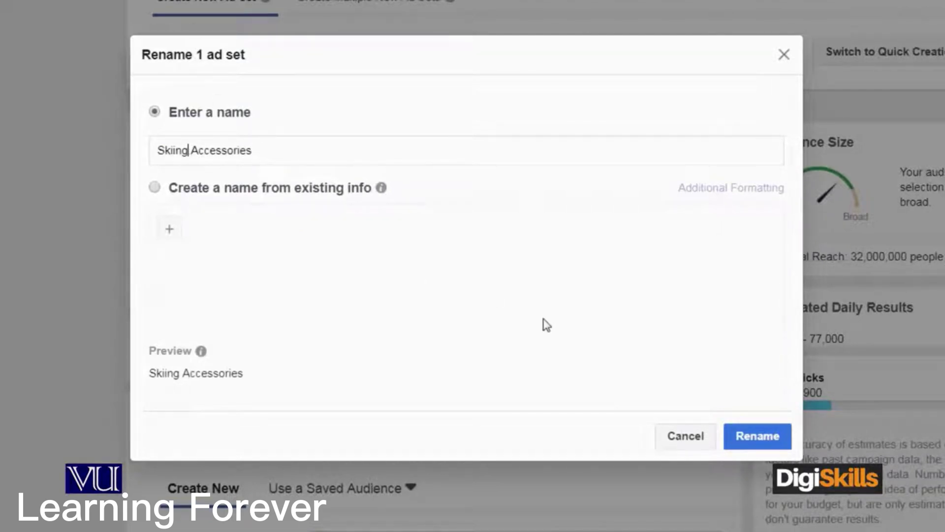
{"action": "left_click", "coordinate": [768, 443]}
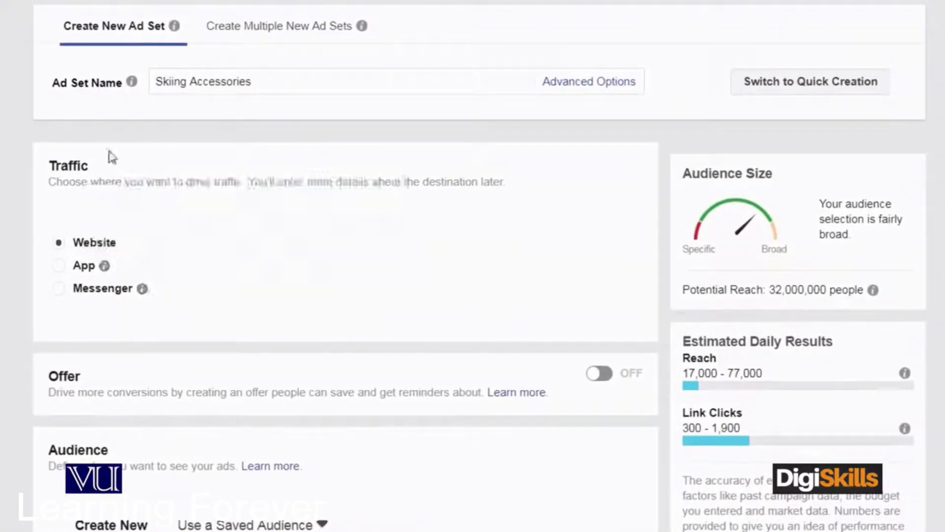
- Try App as the traffic destination, check the audience size and potential reach, and switch back to Website
{"action": "mouse_move", "coordinate": [141, 288]}
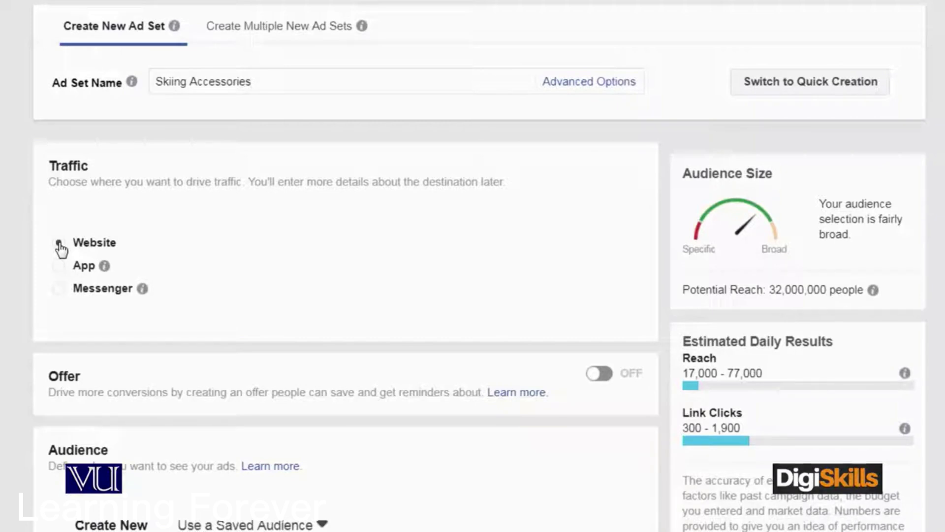
{"action": "left_click", "coordinate": [58, 266]}
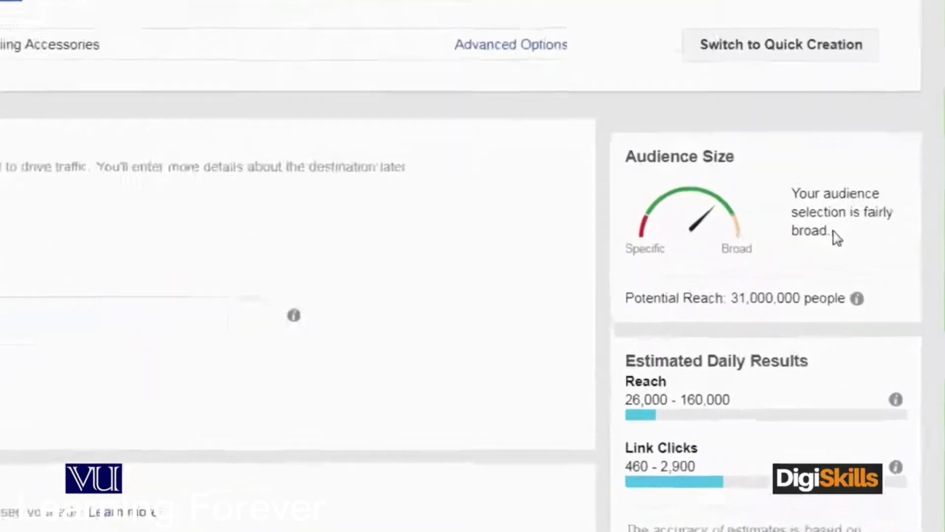
{"action": "left_click_drag", "start_coordinate": [853, 239], "coordinate": [819, 218]}
{"action": "left_click_drag", "start_coordinate": [694, 186], "coordinate": [684, 169]}
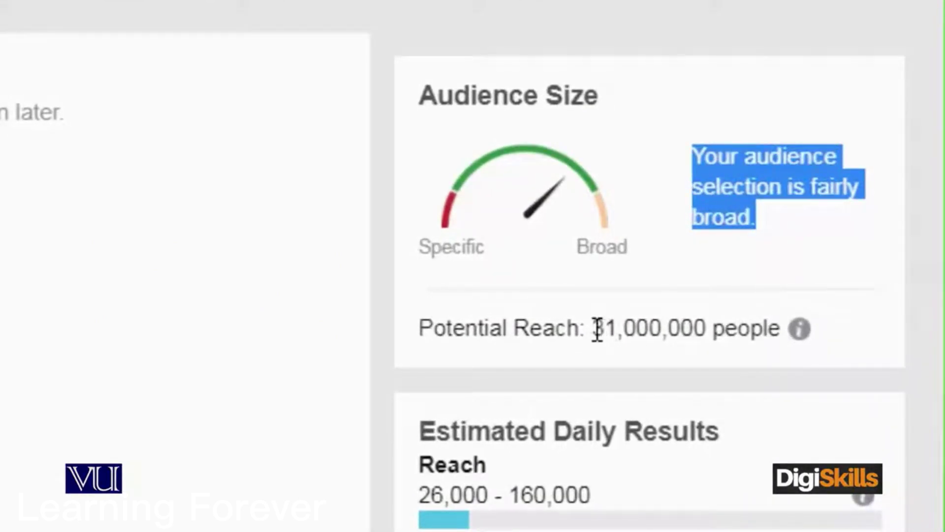
{"action": "left_click_drag", "start_coordinate": [594, 329], "coordinate": [709, 327]}
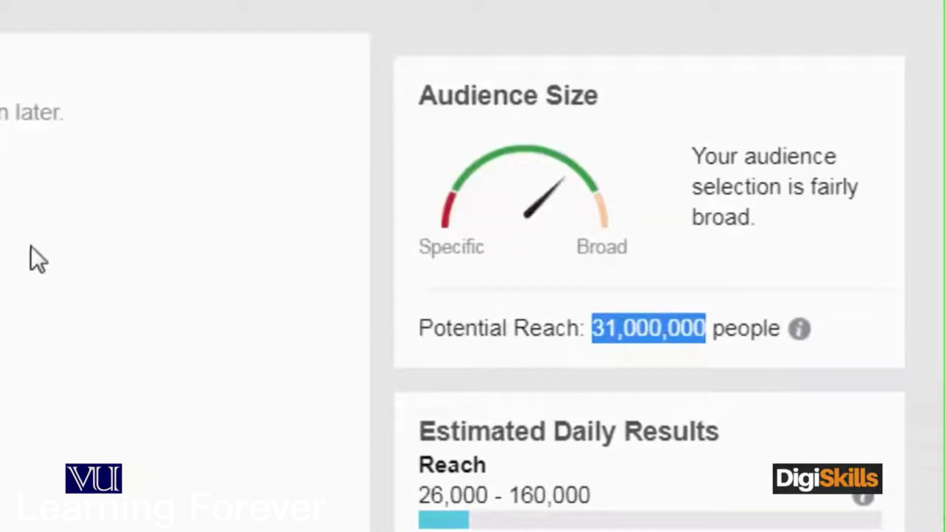
{"action": "left_click", "coordinate": [635, 329]}
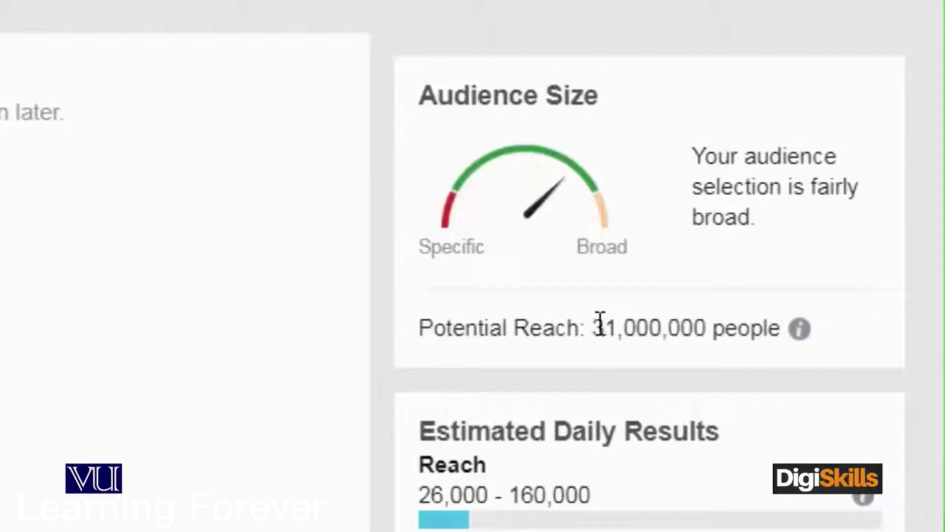
{"action": "left_click_drag", "start_coordinate": [593, 329], "coordinate": [782, 328]}
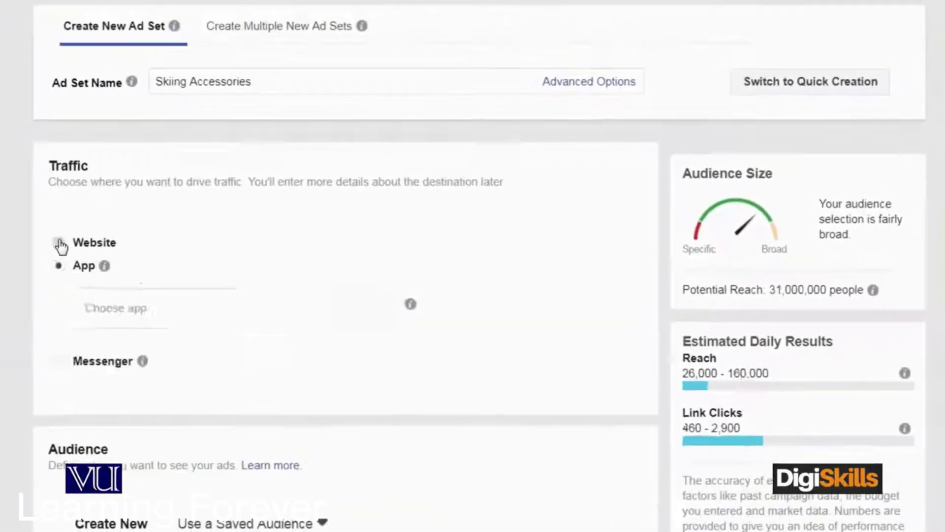
{"action": "left_click", "coordinate": [59, 244]}
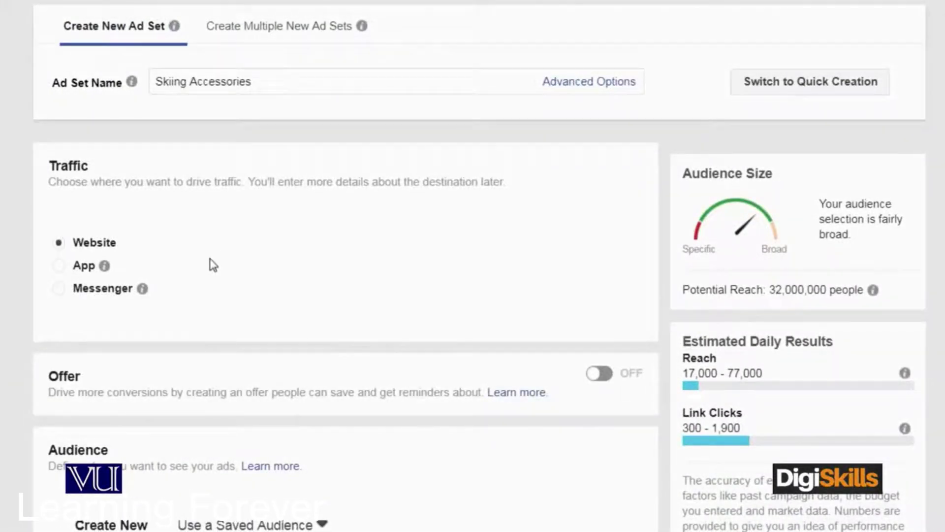
- Try Messenger as the traffic destination, check the potential reach, and return to Website
{"action": "left_click", "coordinate": [60, 289]}
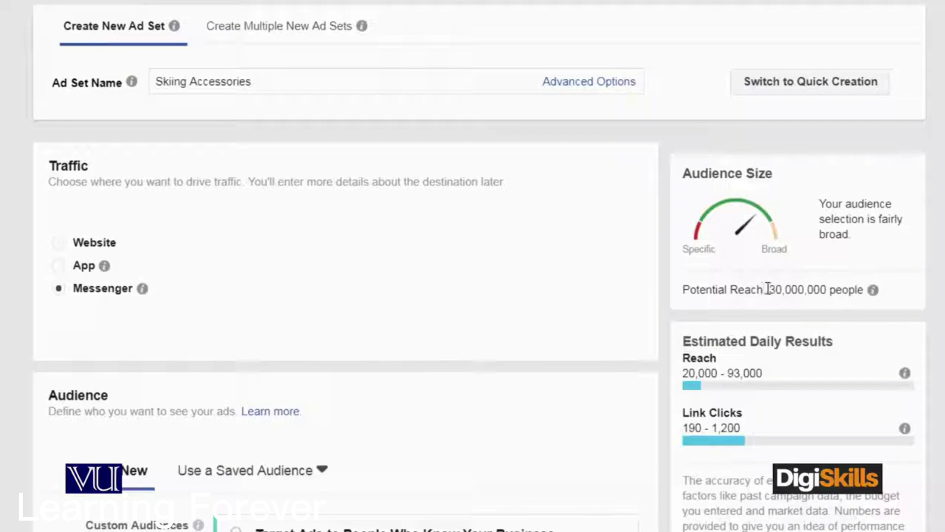
{"action": "left_click_drag", "start_coordinate": [767, 290], "coordinate": [822, 289]}
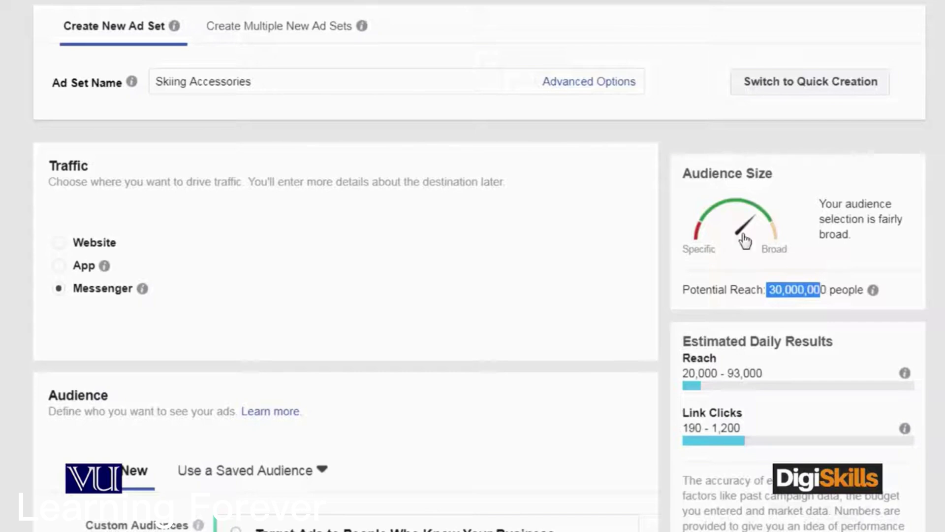
{"action": "left_click", "coordinate": [59, 243]}
- Add Dubai, United Arab Emirates to the included audience locations
{"action": "scroll", "coordinate": [314, 213], "scroll_direction": "down", "scroll_amount": 3}
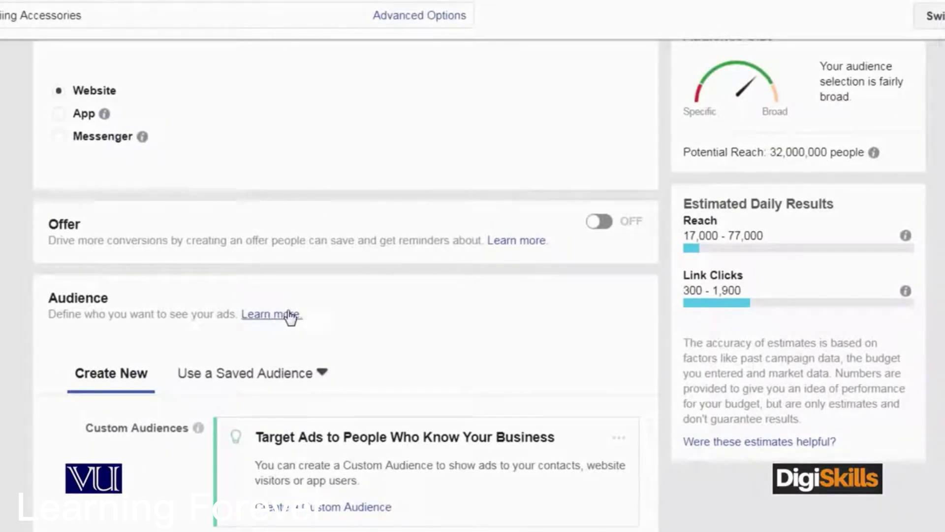
{"action": "scroll", "coordinate": [291, 317], "scroll_direction": "down", "scroll_amount": 3}
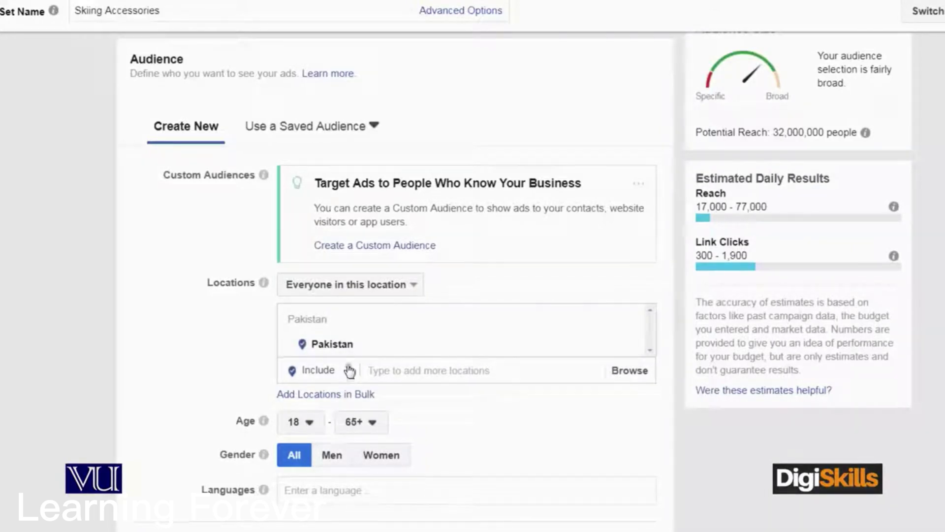
{"action": "left_click", "coordinate": [494, 371]}
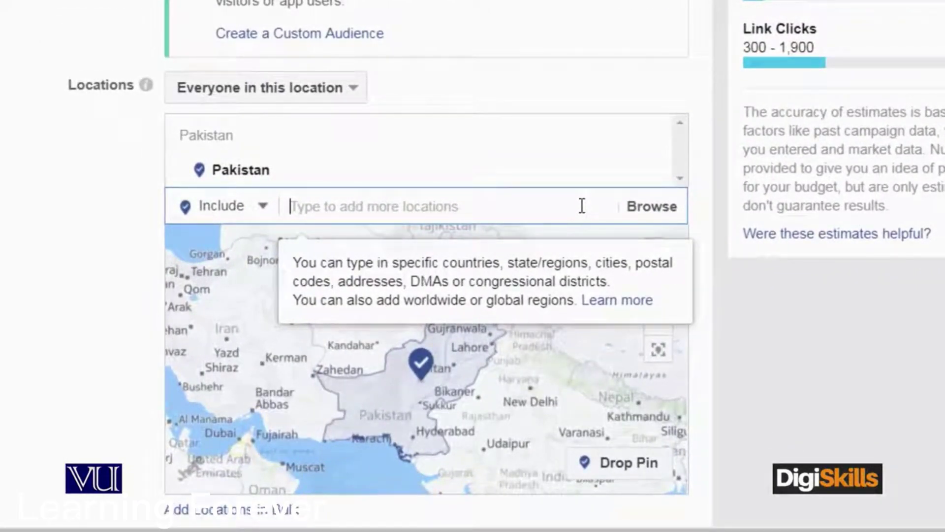
{"action": "type", "text": "Dubai"}
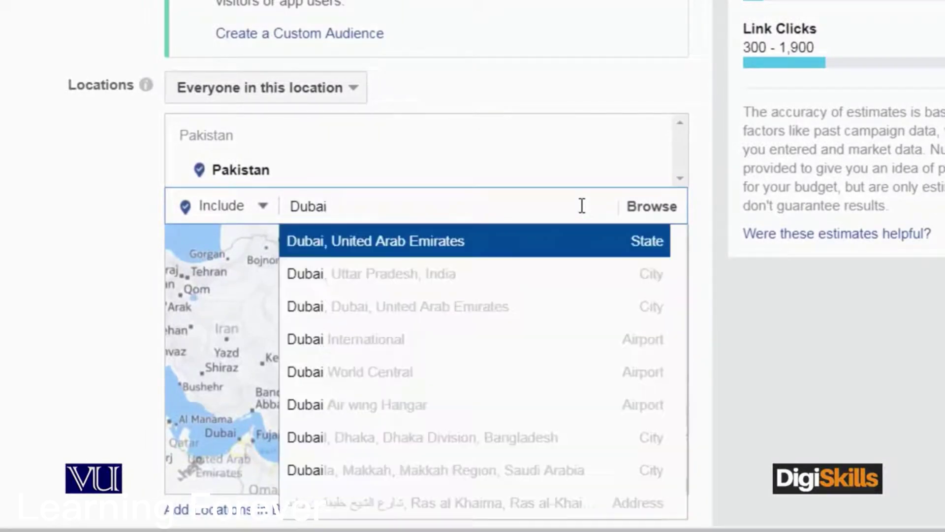
{"action": "left_click", "coordinate": [539, 253]}
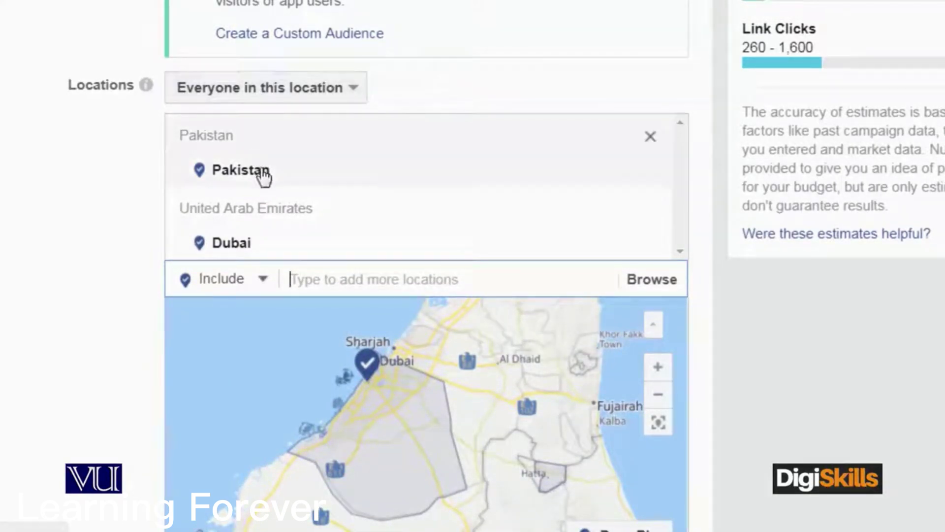
- Look at the include and exclude choices for locations and examine the estimated daily results
{"action": "scroll", "coordinate": [275, 299], "scroll_direction": "down", "scroll_amount": 3}
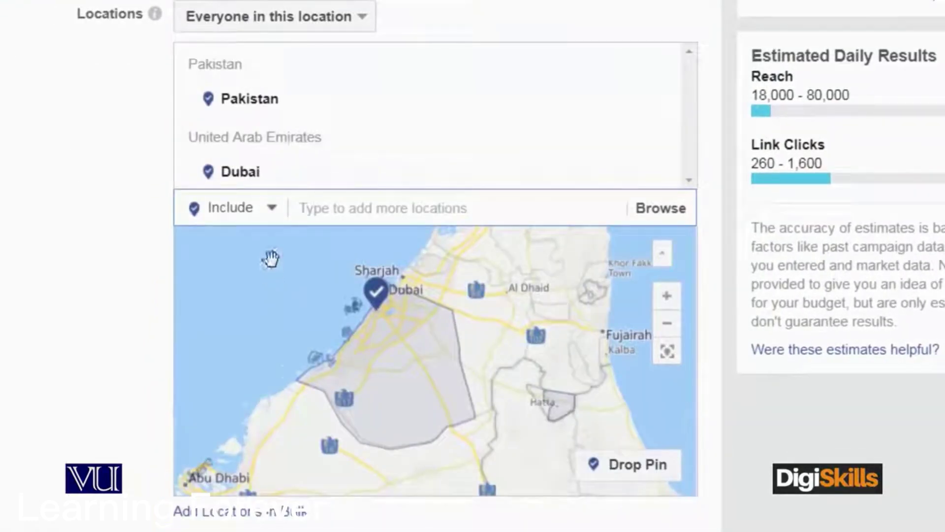
{"action": "left_click", "coordinate": [274, 212]}
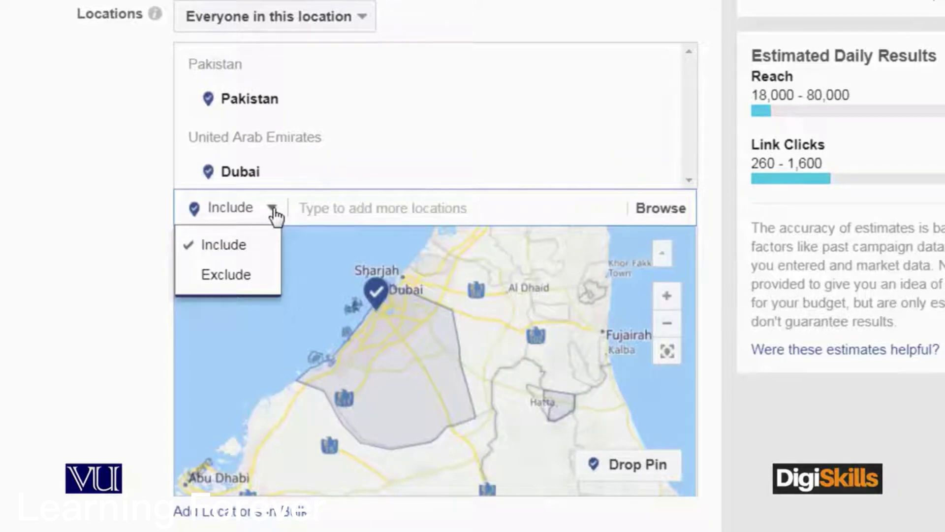
{"action": "left_click", "coordinate": [258, 276]}
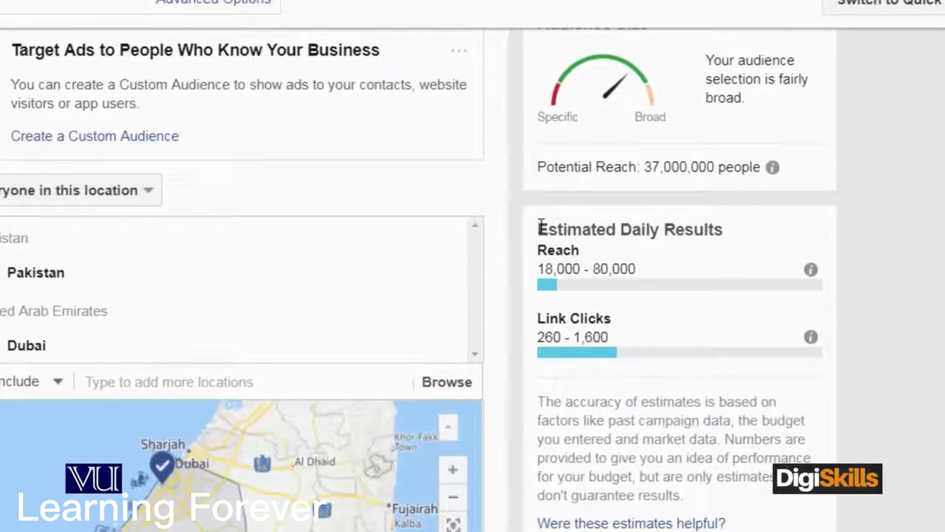
{"action": "left_click_drag", "start_coordinate": [539, 229], "coordinate": [758, 220]}
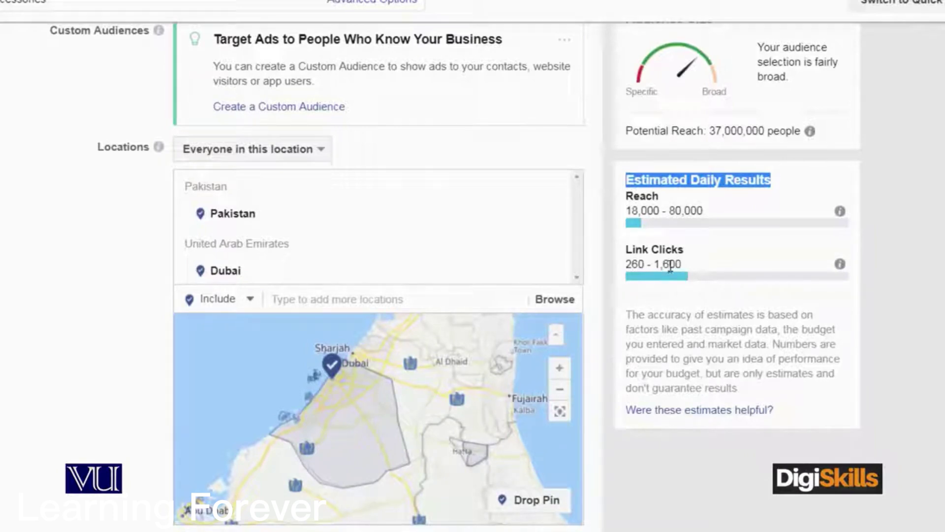
- Add the country Australia to the included audience locations and examine the estimated daily results
{"action": "left_click", "coordinate": [475, 299]}
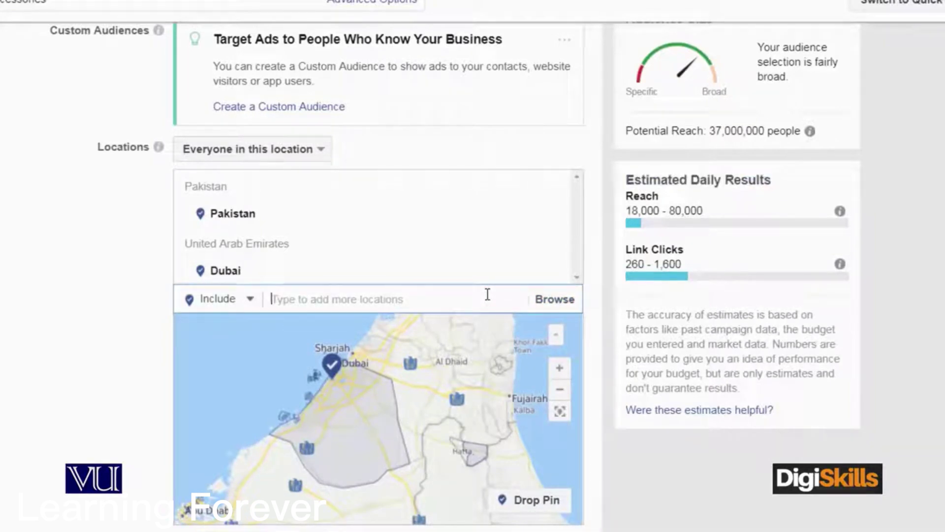
{"action": "type", "text": "Austral"}
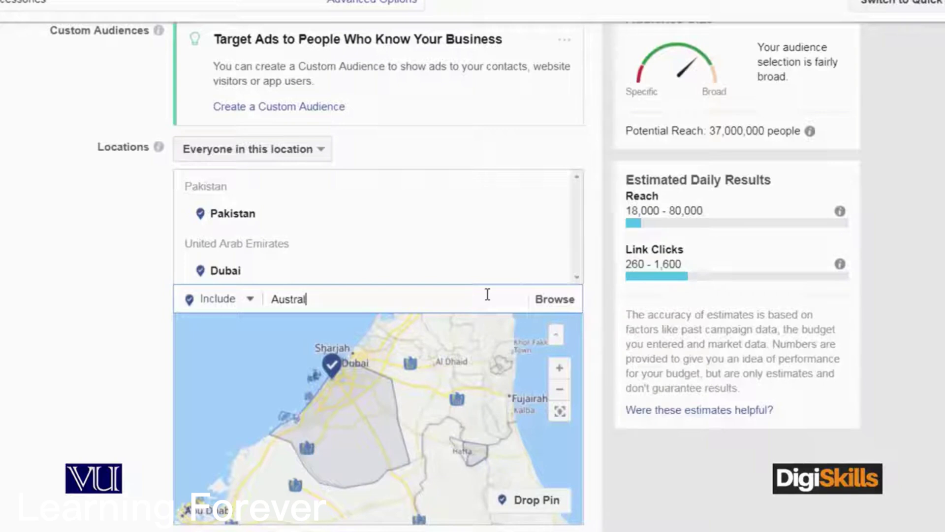
{"action": "type", "text": "ia"}
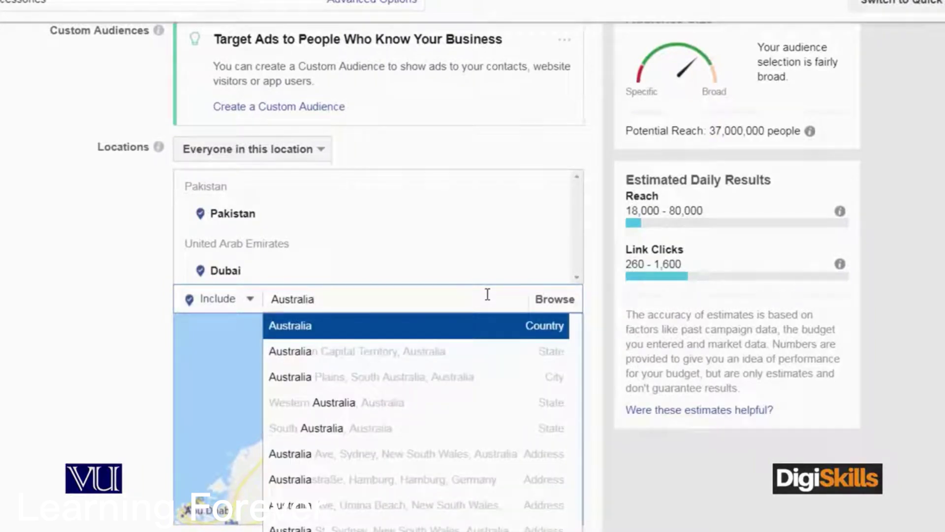
{"action": "left_click", "coordinate": [448, 333]}
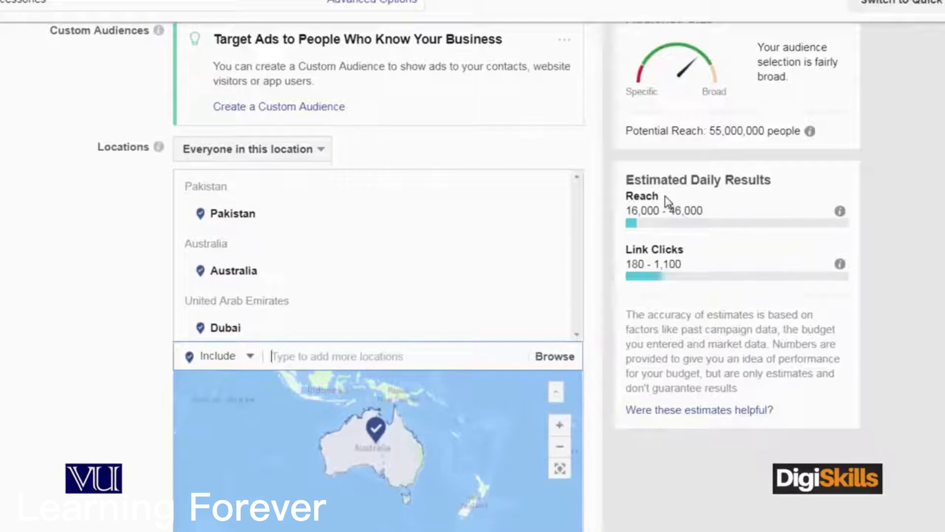
{"action": "scroll", "coordinate": [918, 331], "scroll_direction": "down", "scroll_amount": 5}
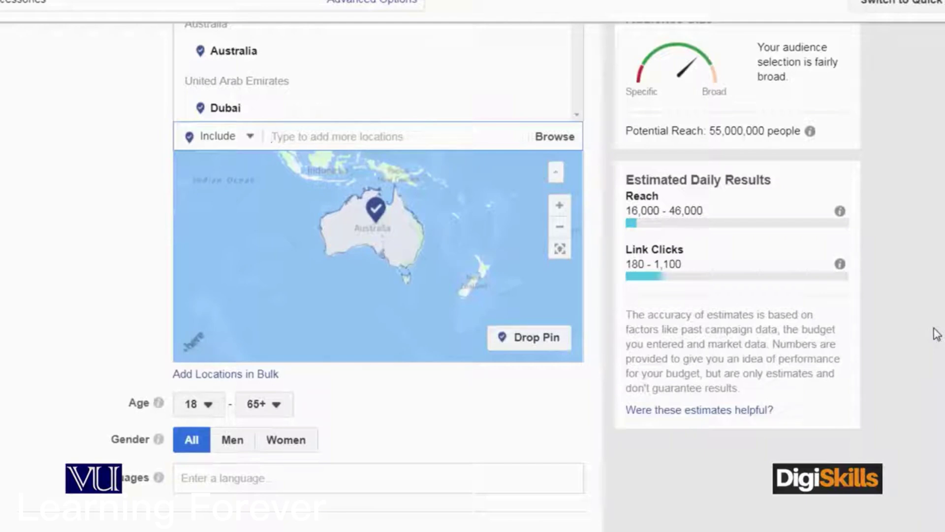
{"action": "scroll", "coordinate": [936, 333], "scroll_direction": "up", "scroll_amount": 3}
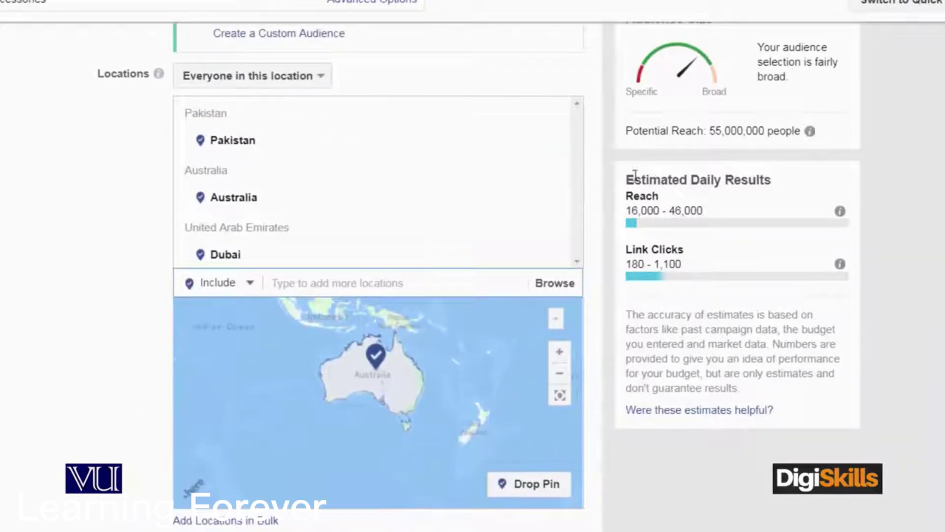
{"action": "left_click_drag", "start_coordinate": [626, 179], "coordinate": [771, 180]}
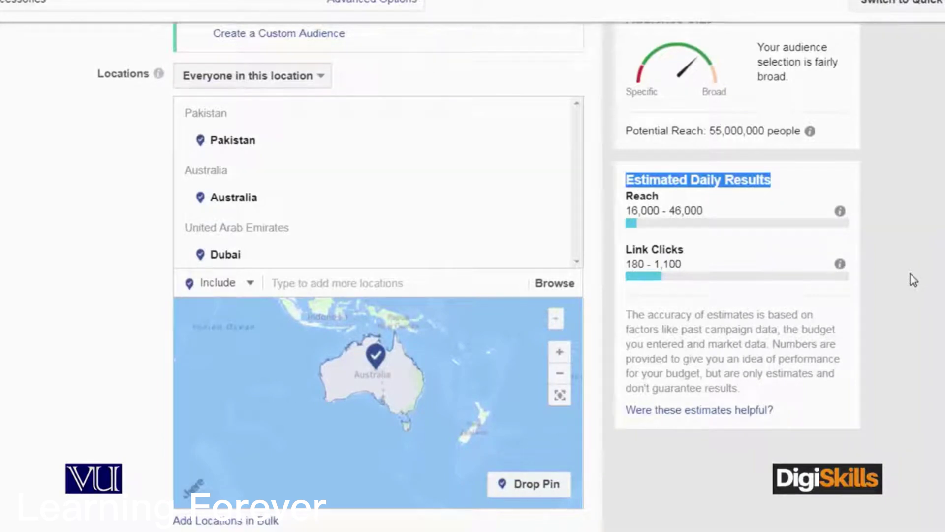
- Set the audience's maximum age to 40 and examine the estimated daily reach and link clicks
{"action": "scroll", "coordinate": [913, 280], "scroll_direction": "down", "scroll_amount": 5}
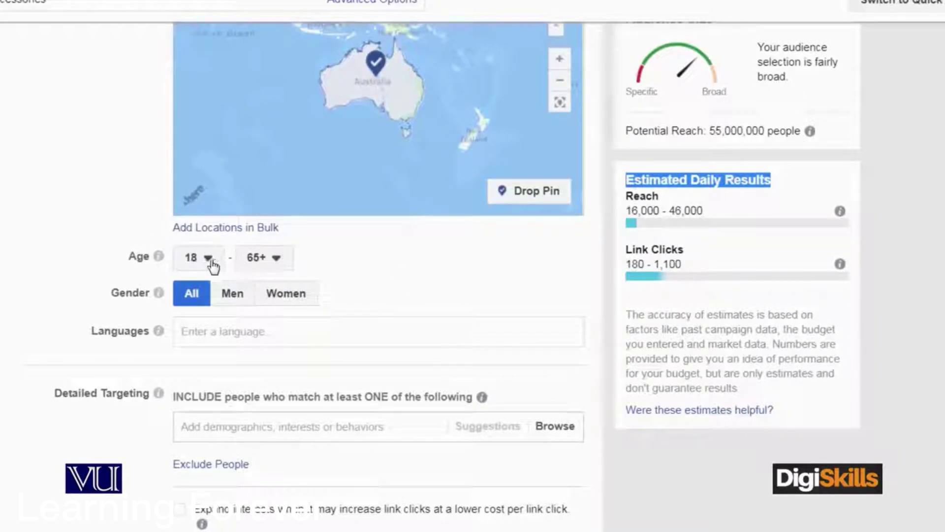
{"action": "left_click", "coordinate": [275, 258]}
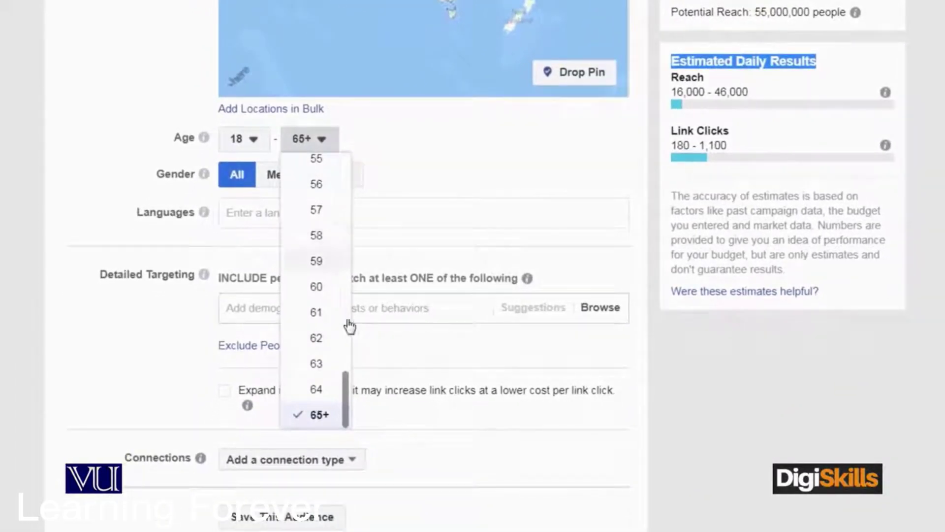
{"action": "left_click_drag", "start_coordinate": [344, 386], "coordinate": [351, 283]}
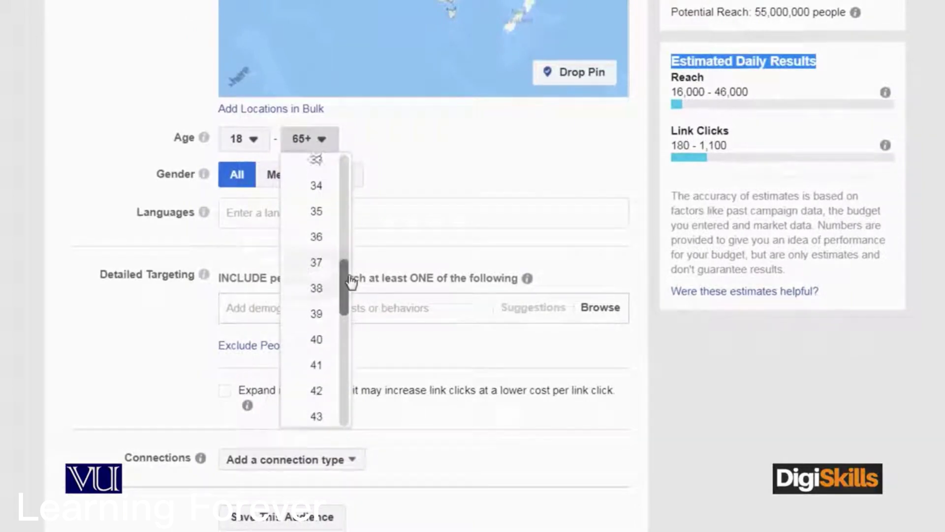
{"action": "left_click", "coordinate": [323, 342]}
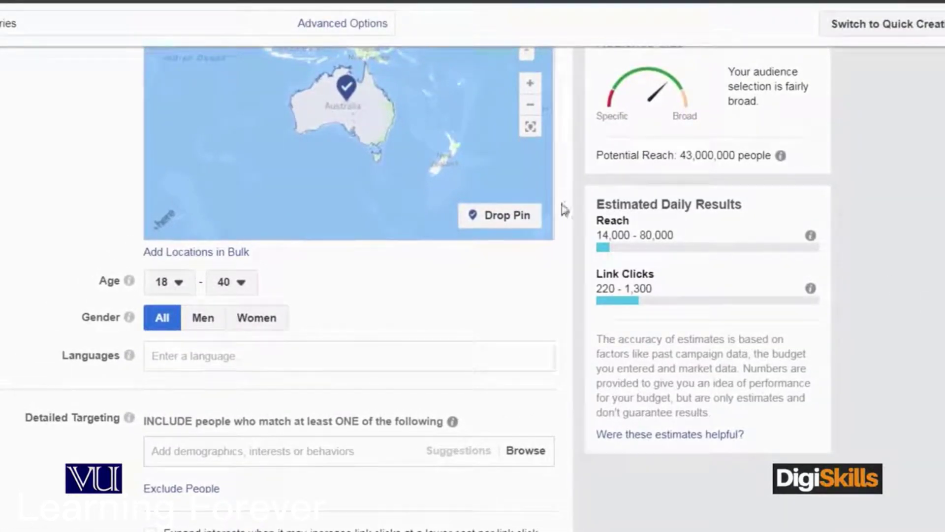
{"action": "left_click_drag", "start_coordinate": [613, 220], "coordinate": [596, 203]}
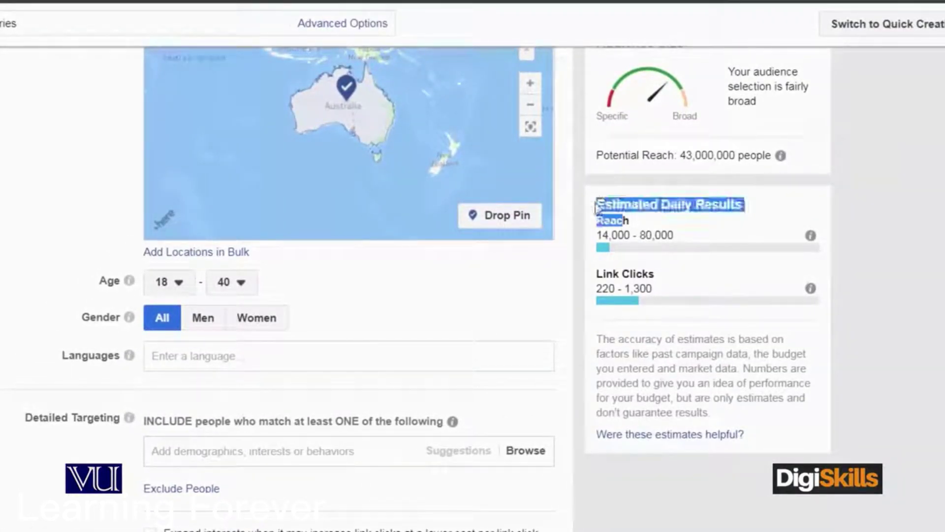
{"action": "left_click_drag", "start_coordinate": [654, 273], "coordinate": [596, 272]}
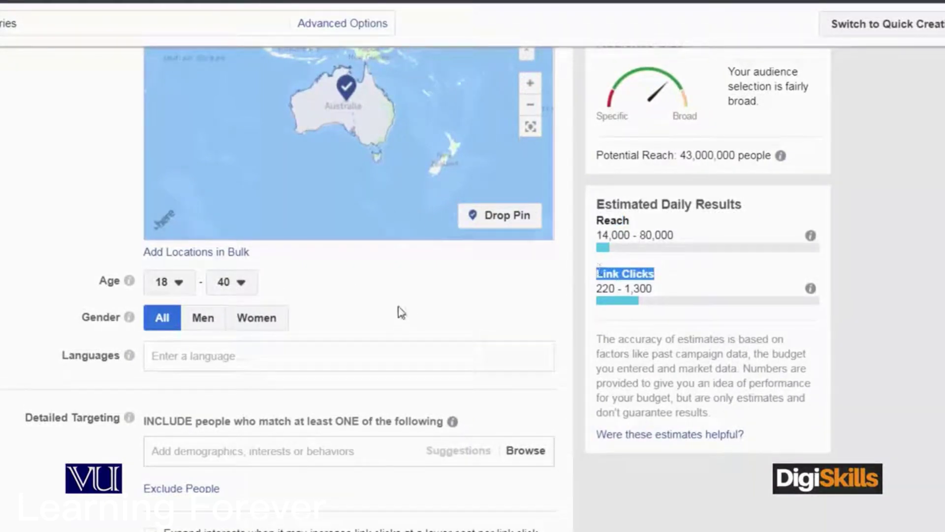
- Limit the audience to men and set its maximum age to 30
{"action": "left_click", "coordinate": [206, 325]}
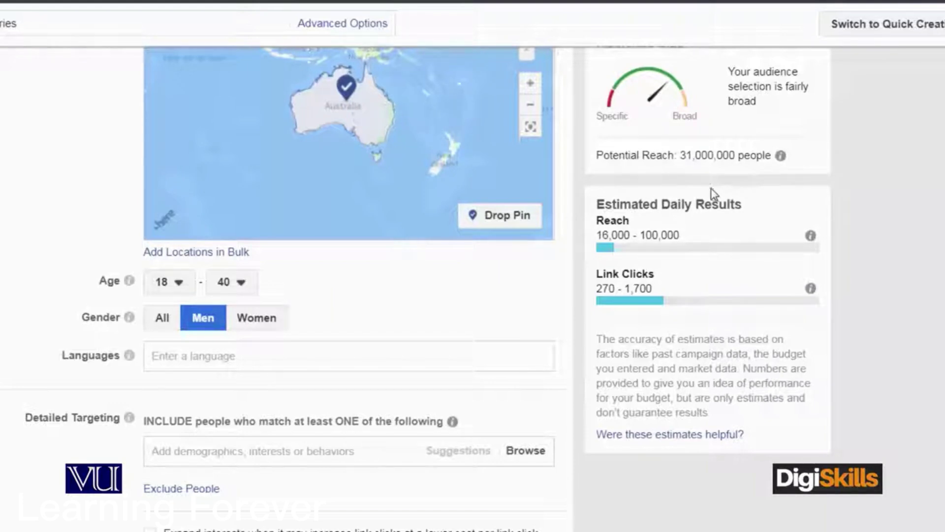
{"action": "left_click", "coordinate": [241, 282]}
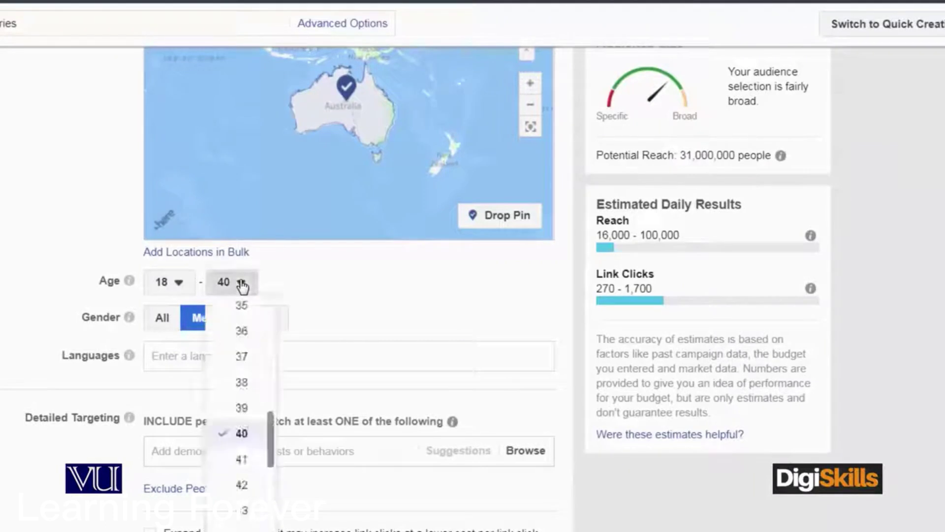
{"action": "left_click_drag", "start_coordinate": [270, 434], "coordinate": [270, 413]}
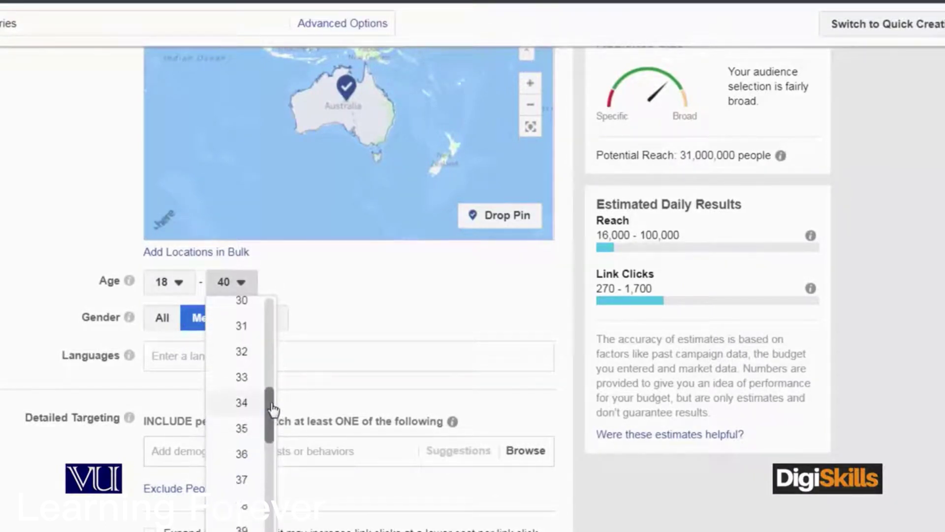
{"action": "left_click", "coordinate": [242, 309]}
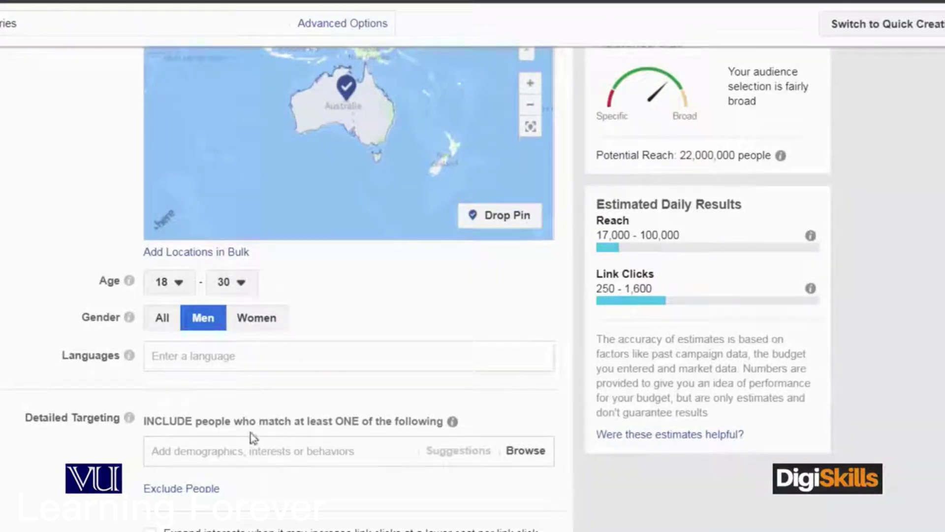
- Add English (UK) and Urdu as the audience languages
{"action": "left_click", "coordinate": [213, 358]}
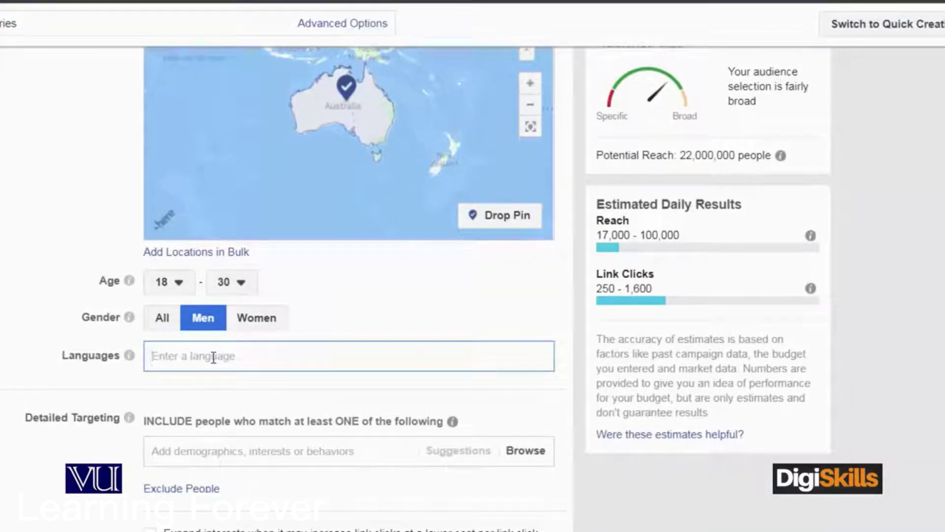
{"action": "type", "text": "English"}
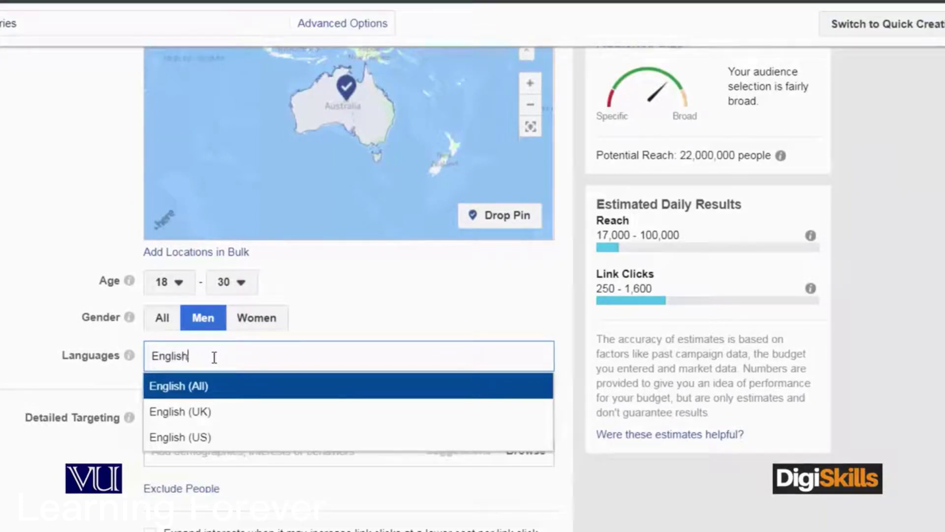
{"action": "left_click", "coordinate": [187, 413]}
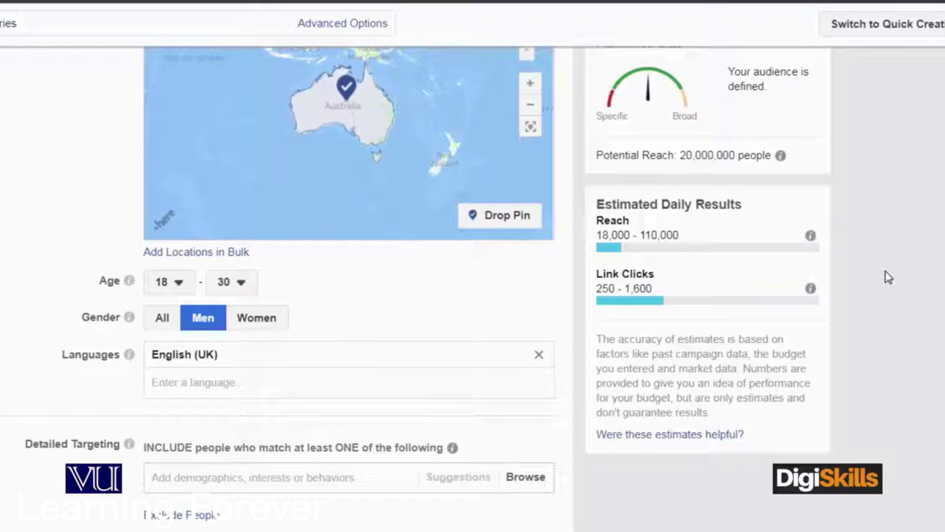
{"action": "left_click", "coordinate": [274, 380]}
{"action": "type", "text": "U"}
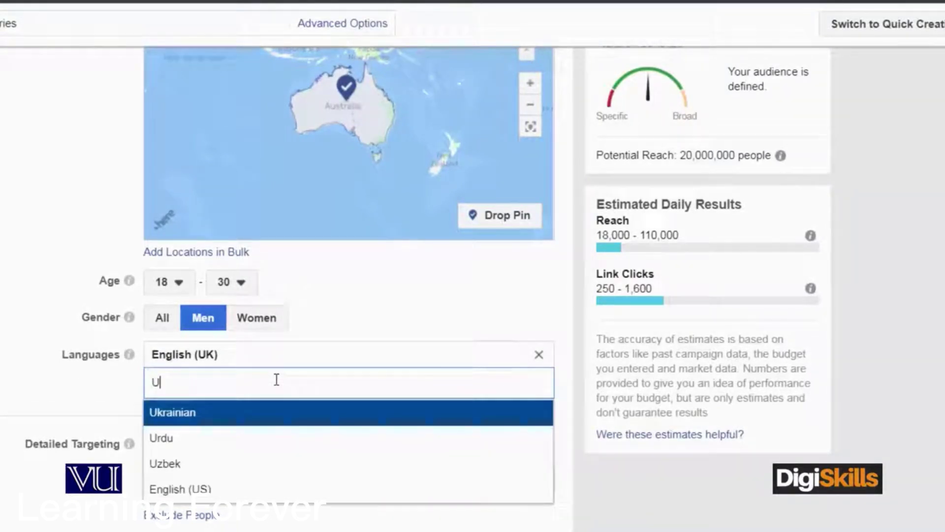
{"action": "key", "text": "Down"}
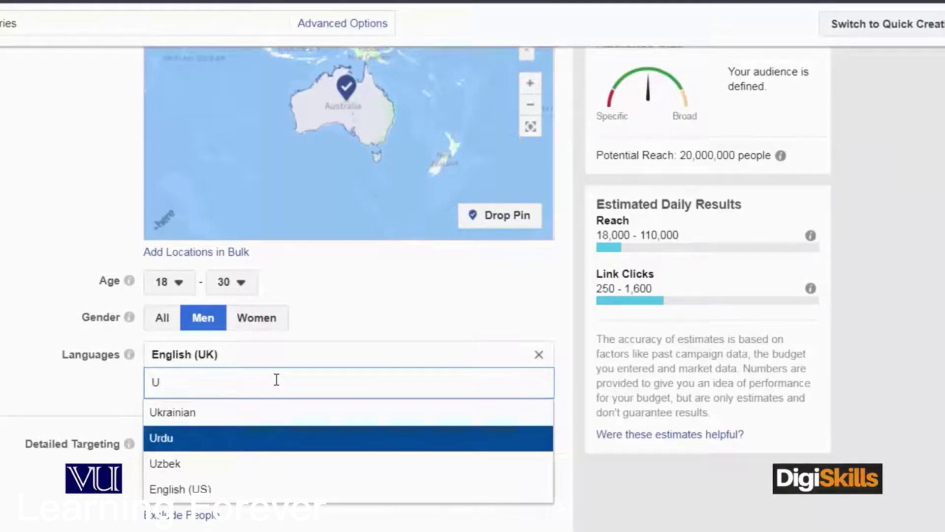
{"action": "key", "text": "Return"}
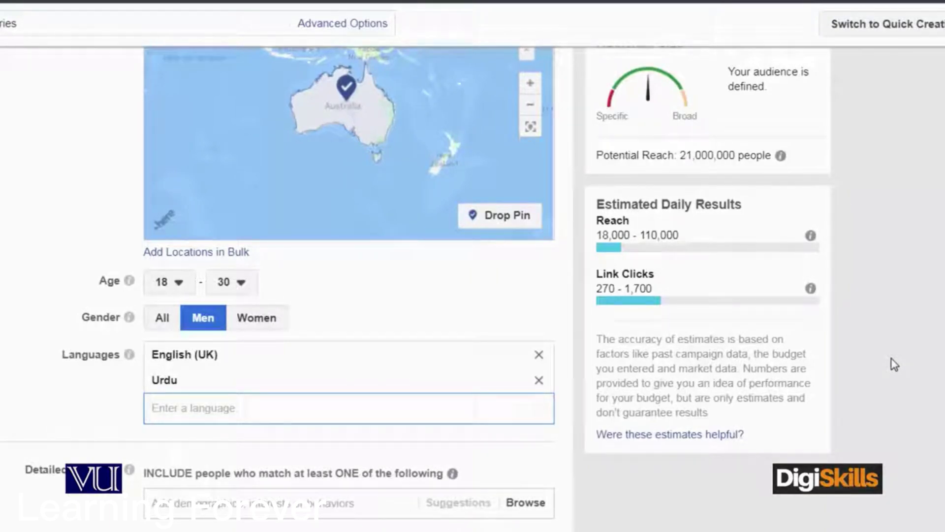
- Remove Australia from the included audience locations
{"action": "mouse_move", "coordinate": [124, 359]}
{"action": "scroll", "coordinate": [36, 380], "scroll_direction": "up", "scroll_amount": 5}
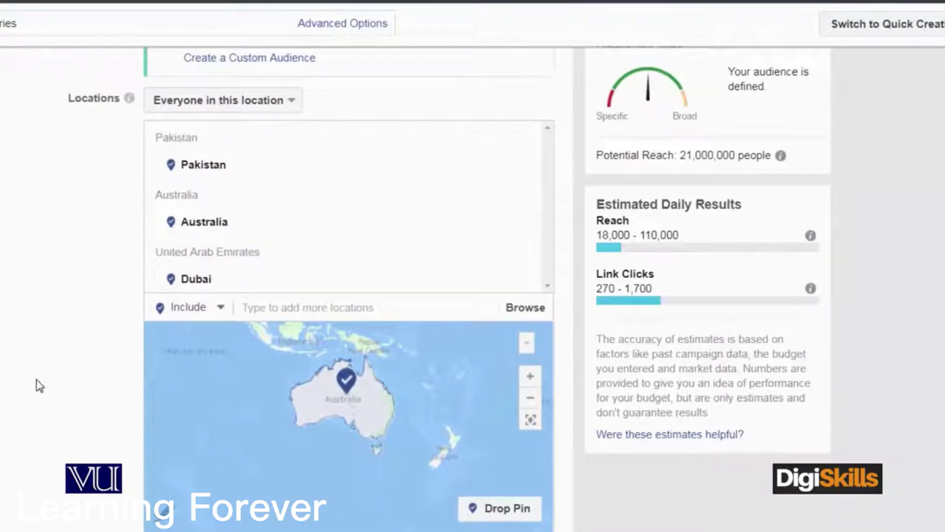
{"action": "mouse_move", "coordinate": [432, 190]}
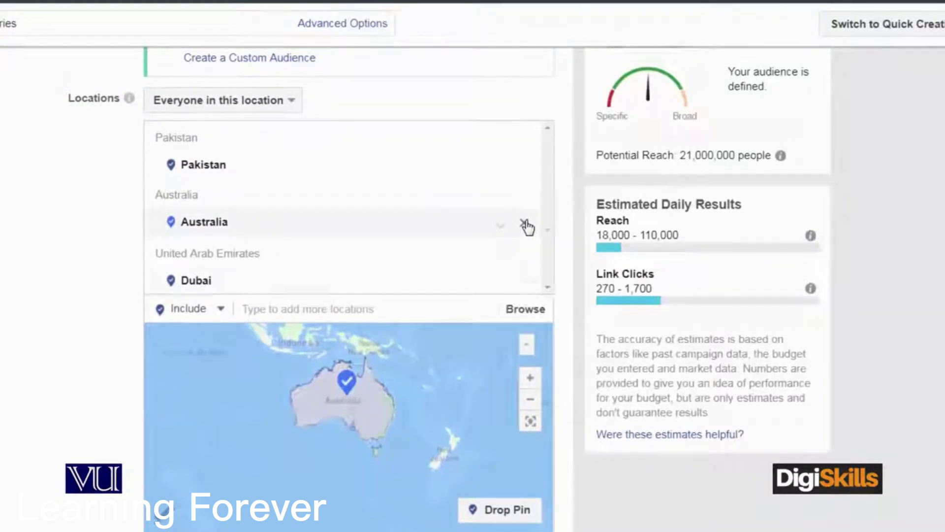
{"action": "left_click", "coordinate": [526, 223]}
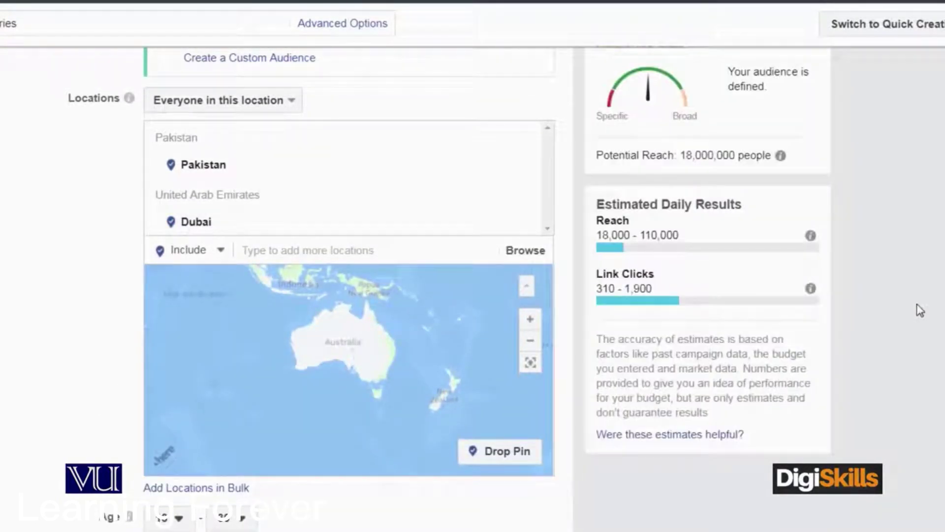
- Include people with an Associate degree in the detailed targeting, from the education levels in Demographics
{"action": "scroll", "coordinate": [924, 309], "scroll_direction": "down", "scroll_amount": 1}
{"action": "scroll", "coordinate": [924, 309], "scroll_direction": "down", "scroll_amount": 5}
{"action": "scroll", "coordinate": [924, 308], "scroll_direction": "down", "scroll_amount": 4}
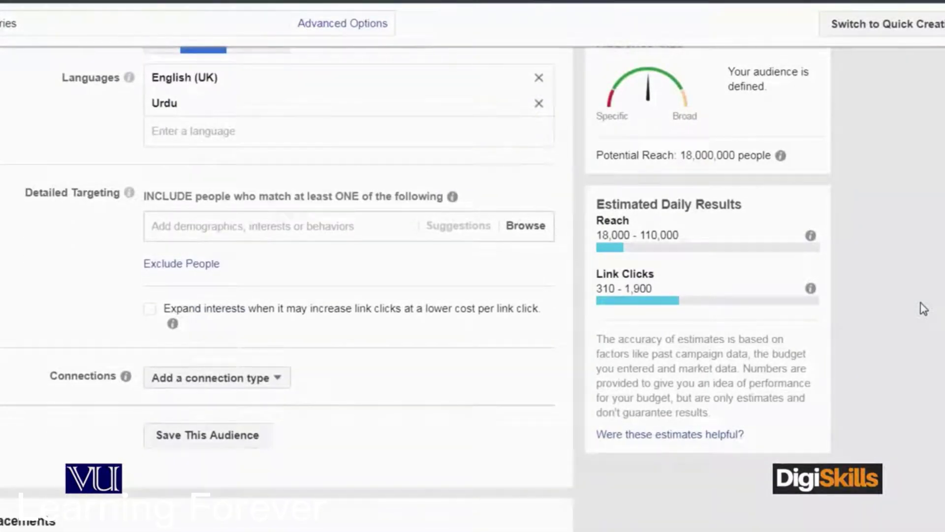
{"action": "scroll", "coordinate": [920, 308], "scroll_direction": "up", "scroll_amount": 1}
{"action": "left_click", "coordinate": [287, 302]}
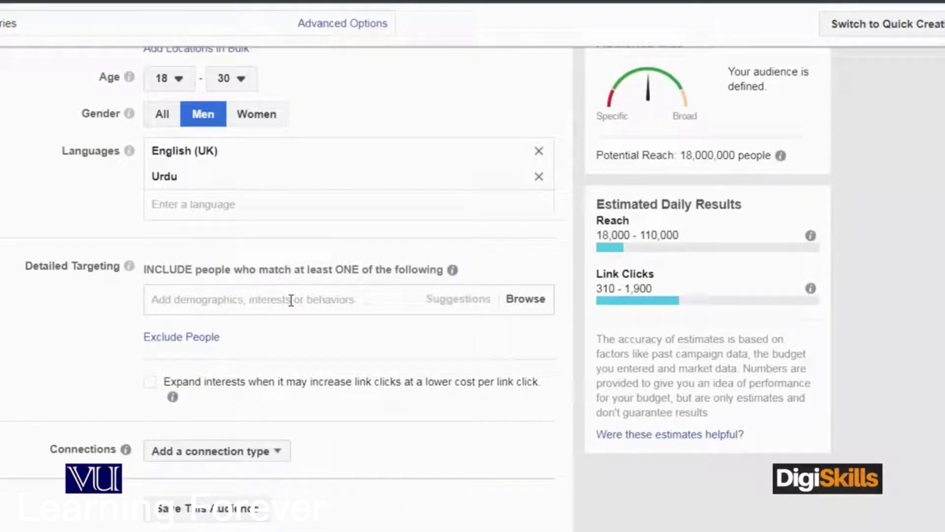
{"action": "left_click", "coordinate": [526, 299]}
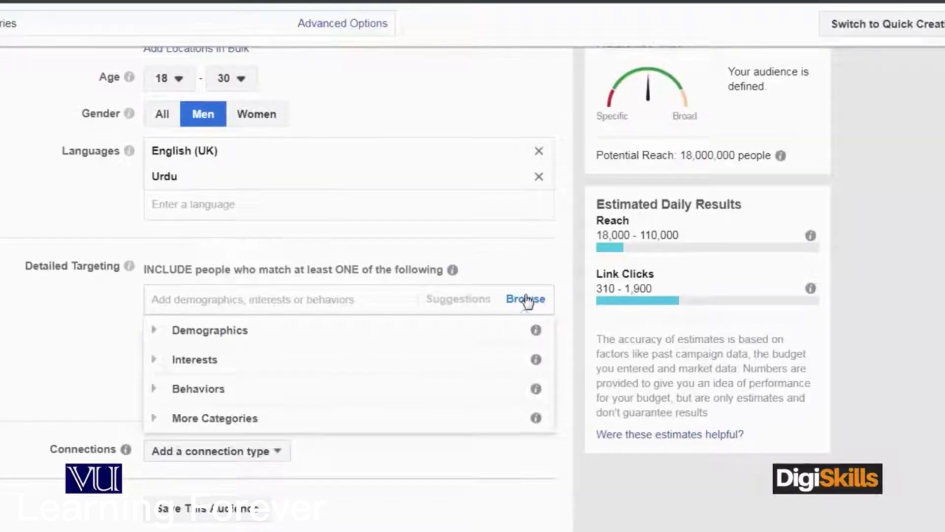
{"action": "left_click", "coordinate": [422, 316]}
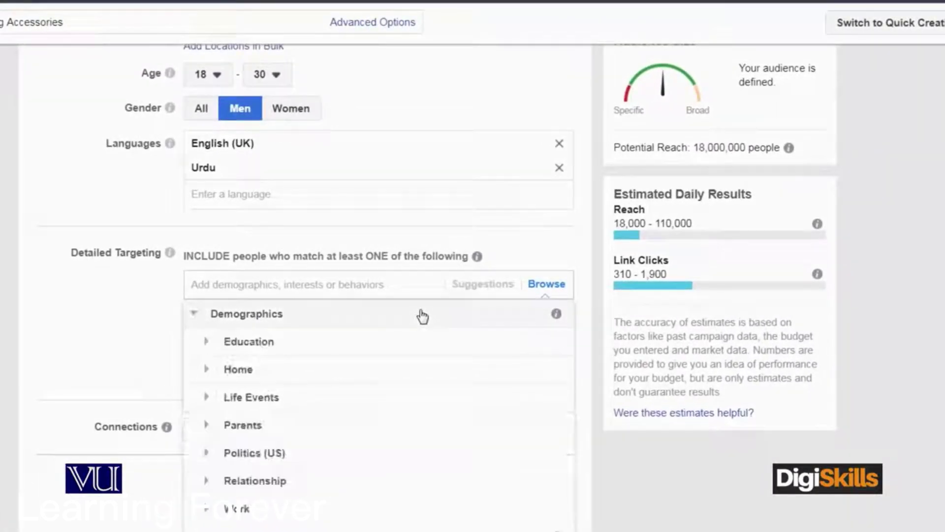
{"action": "left_click", "coordinate": [383, 345]}
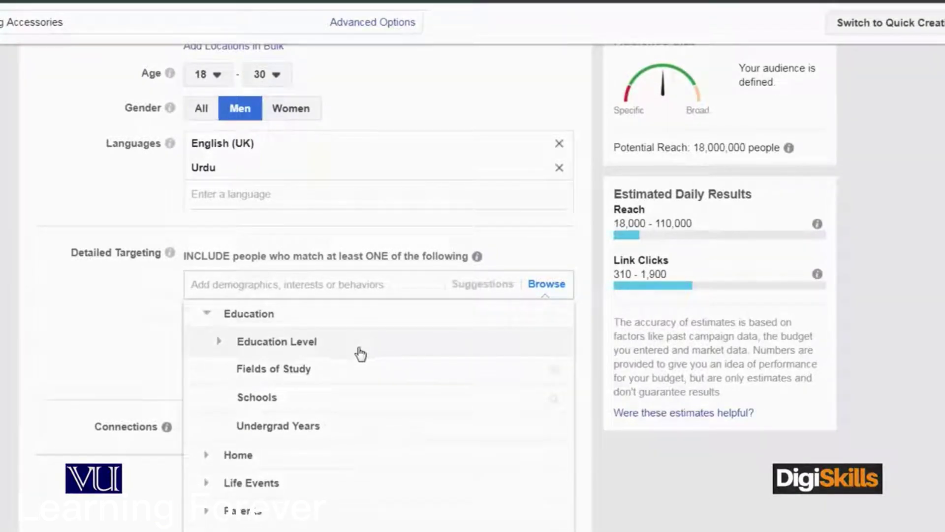
{"action": "left_click", "coordinate": [361, 354]}
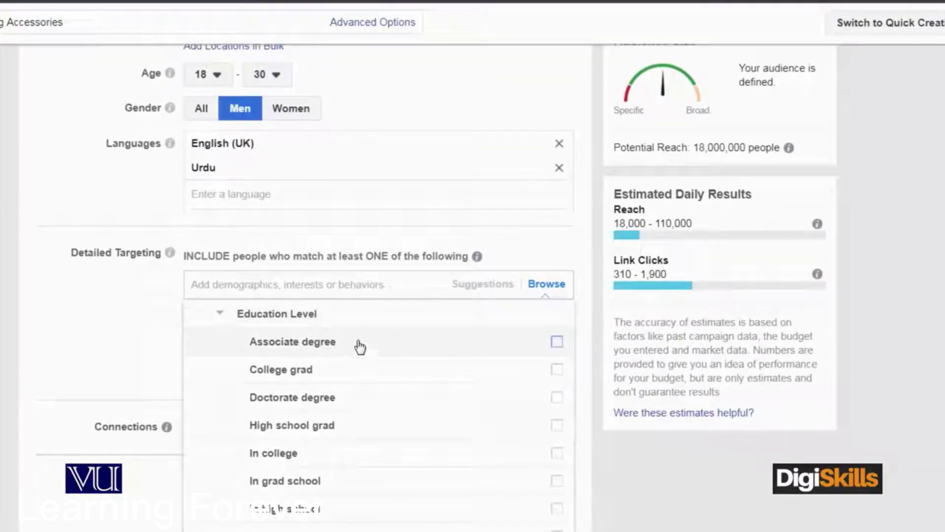
{"action": "left_click", "coordinate": [558, 343]}
{"action": "left_click", "coordinate": [130, 333]}
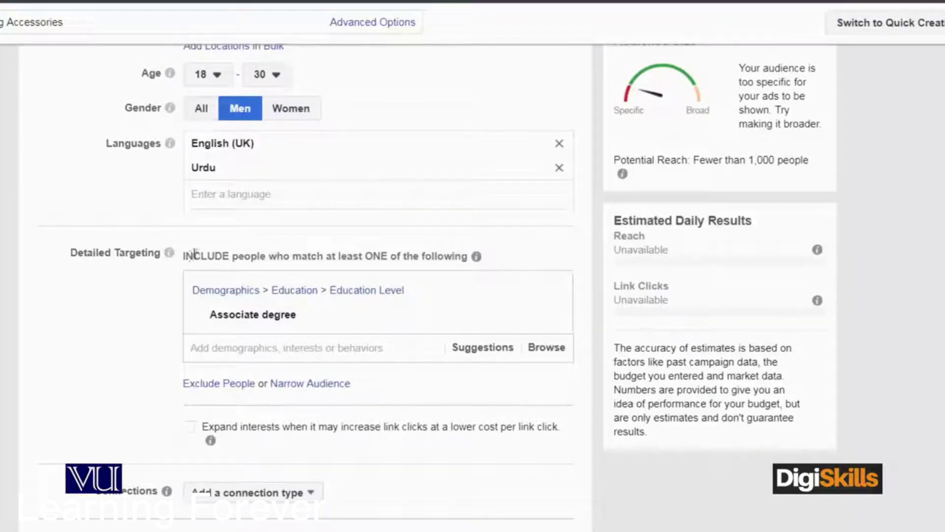
- Review the detailed targeting inclusion rule and remove the Associate degree criterion
{"action": "left_click_drag", "start_coordinate": [186, 256], "coordinate": [467, 260]}
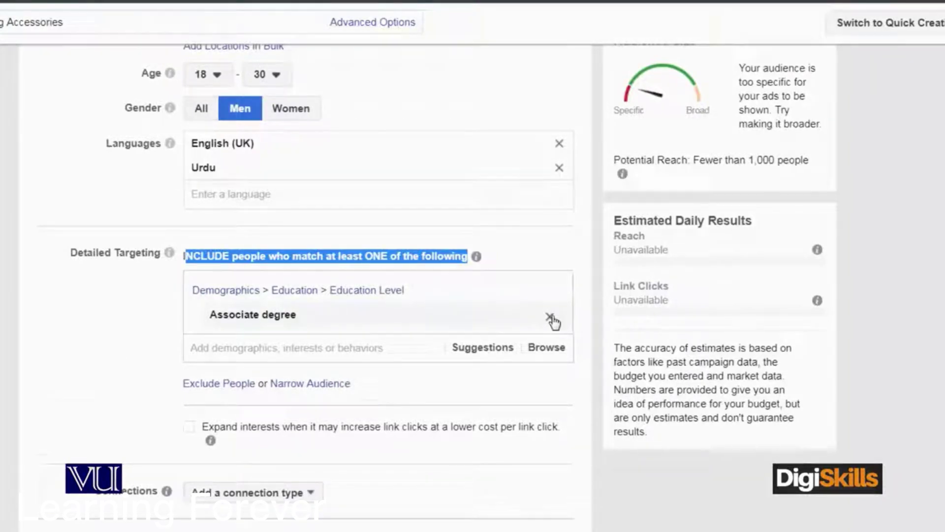
{"action": "left_click", "coordinate": [550, 317]}
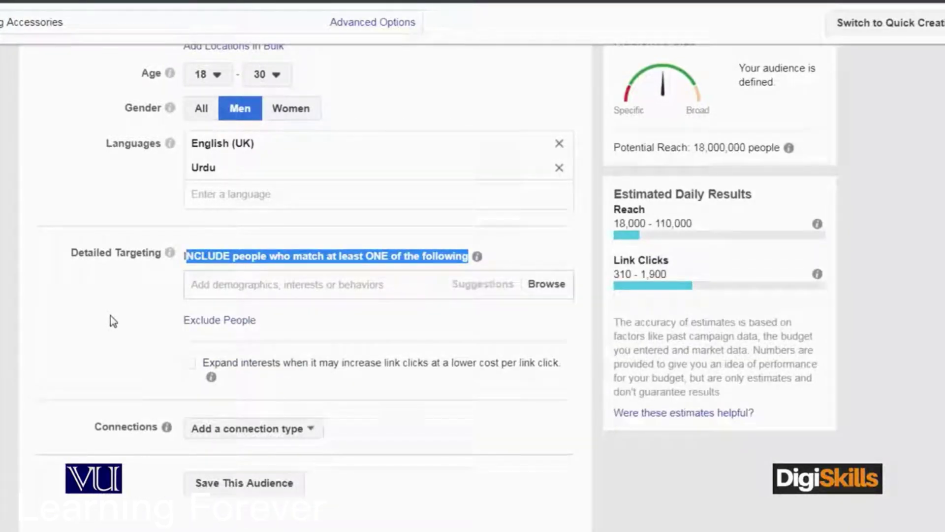
- Check the available connection types, then save the defined audience under its suggested audience name
{"action": "left_click", "coordinate": [149, 306]}
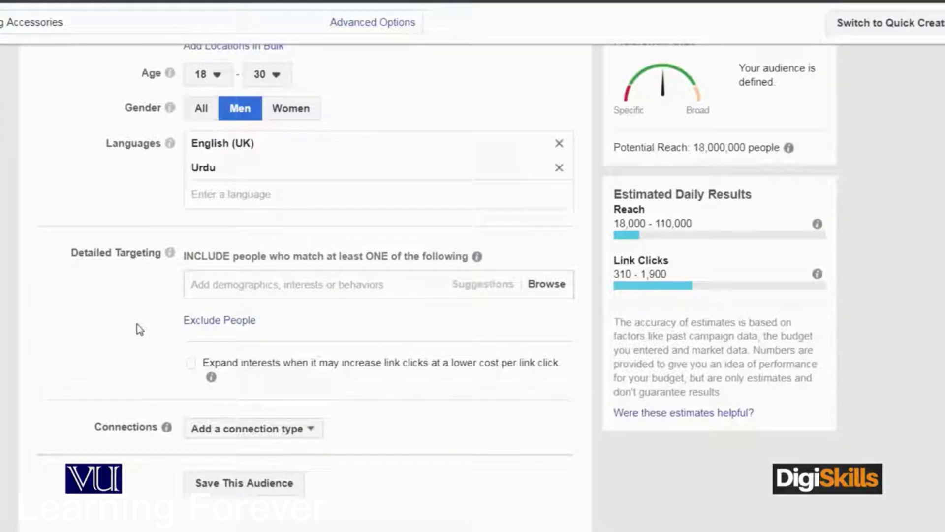
{"action": "scroll", "coordinate": [137, 324], "scroll_direction": "down", "scroll_amount": 2}
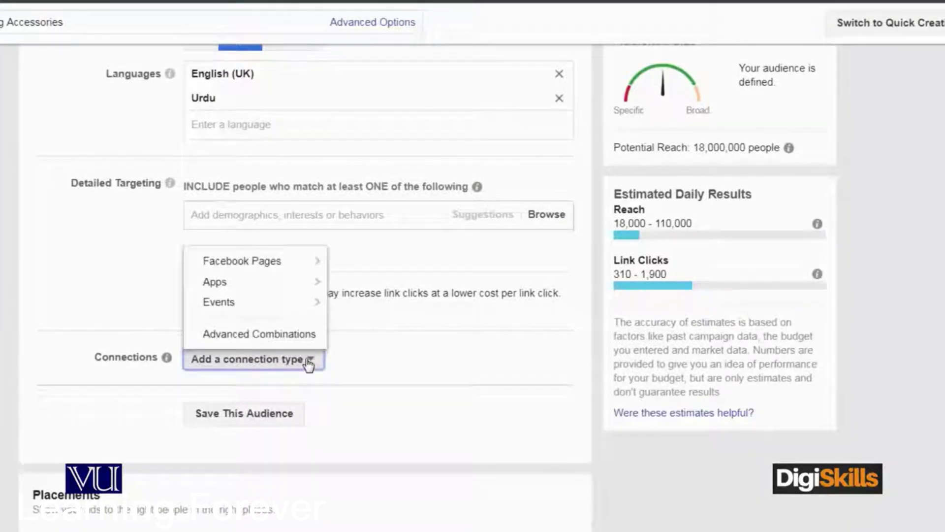
{"action": "left_click", "coordinate": [259, 416]}
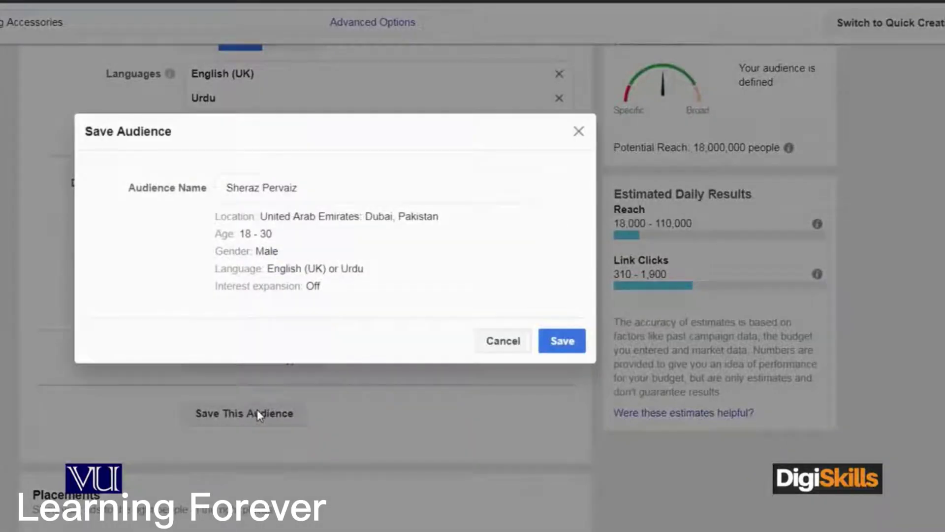
{"action": "left_click", "coordinate": [571, 347]}
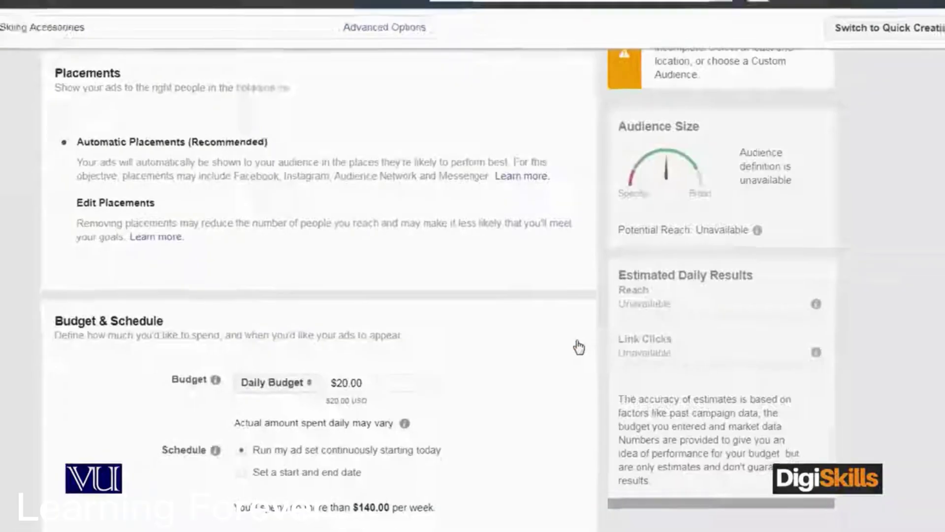
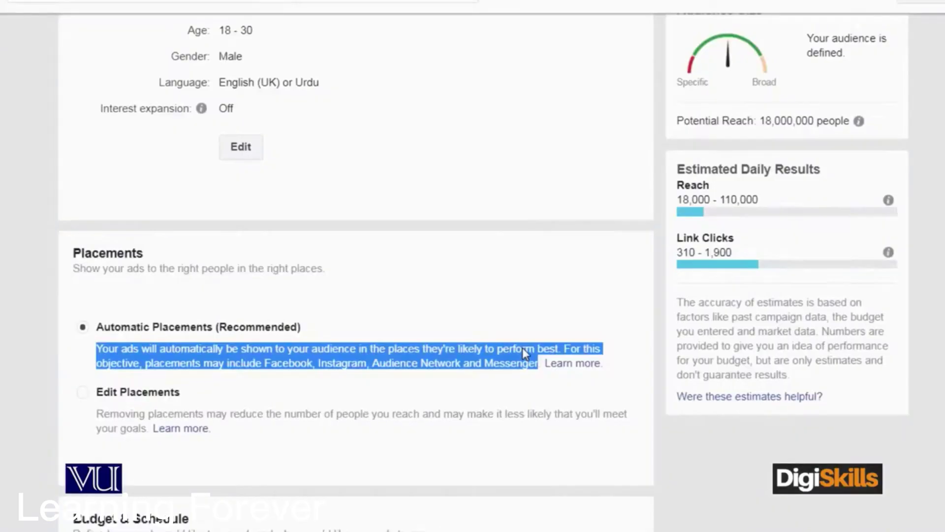
- Switch the ad placements to Edit Placements and look through the available platforms
{"action": "left_click", "coordinate": [304, 396]}
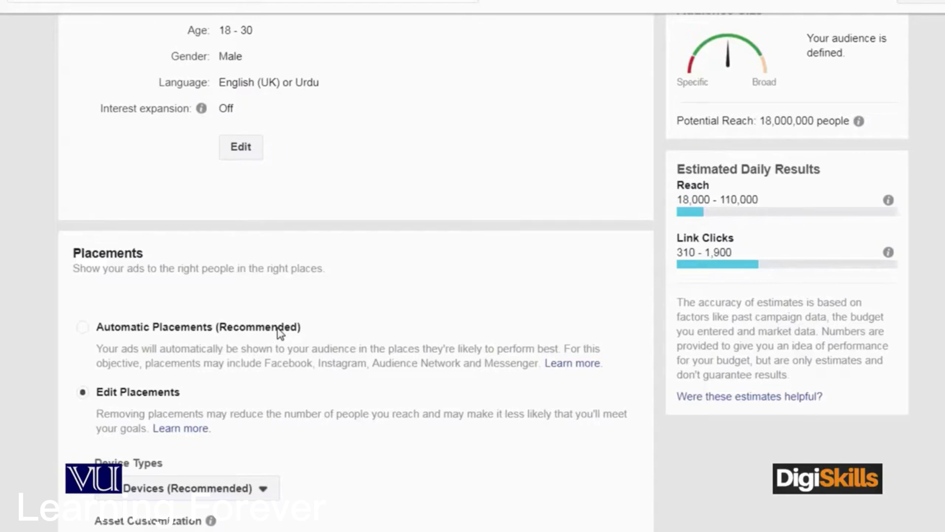
{"action": "scroll", "coordinate": [278, 332], "scroll_direction": "down", "scroll_amount": 2}
{"action": "scroll", "coordinate": [521, 353], "scroll_direction": "down", "scroll_amount": 3}
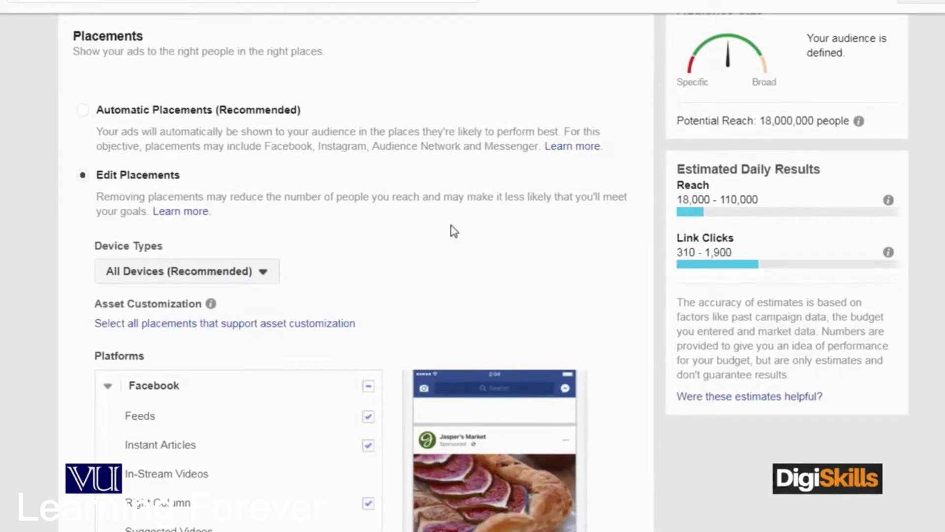
{"action": "scroll", "coordinate": [449, 226], "scroll_direction": "down", "scroll_amount": 7}
{"action": "scroll", "coordinate": [450, 226], "scroll_direction": "down", "scroll_amount": 5}
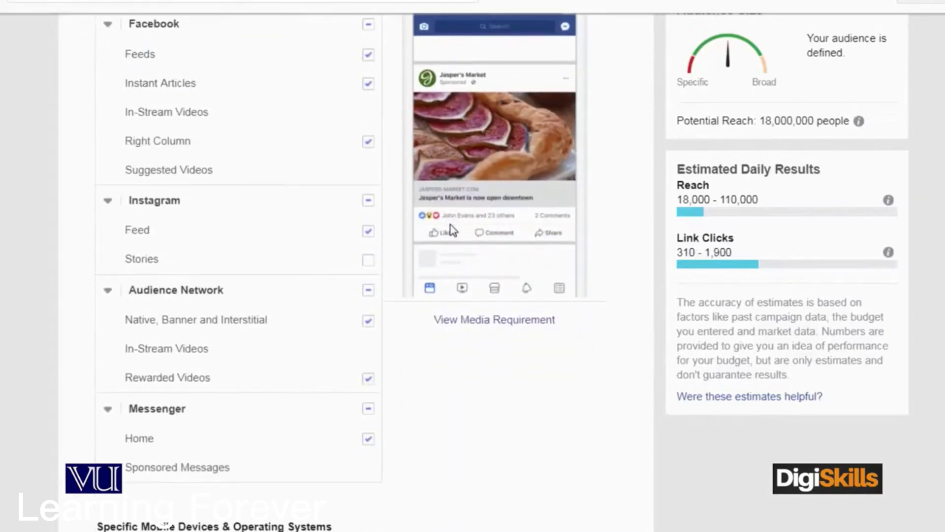
{"action": "scroll", "coordinate": [450, 225], "scroll_direction": "up", "scroll_amount": 6}
{"action": "scroll", "coordinate": [450, 223], "scroll_direction": "up", "scroll_amount": 4}
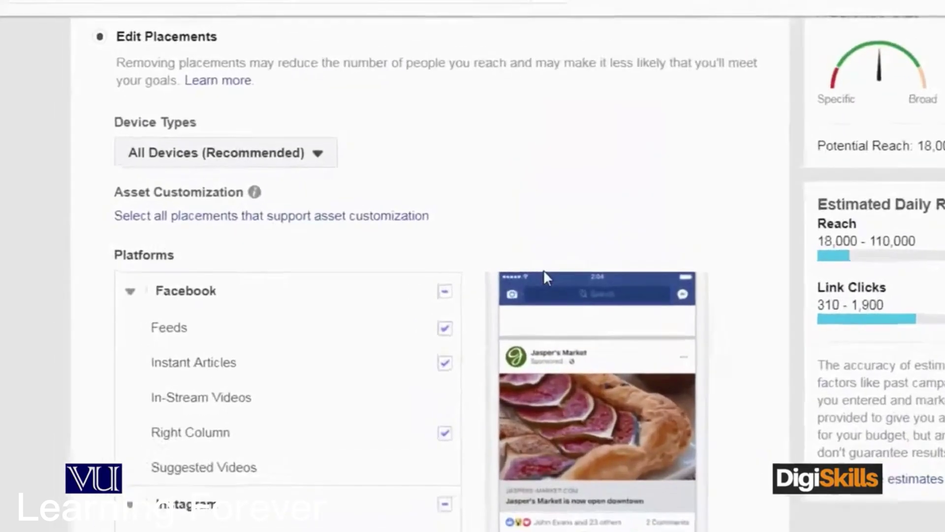
- Examine the device type choices and the placements for Facebook, Instagram, Audience Network and Messenger
{"action": "left_click", "coordinate": [320, 155]}
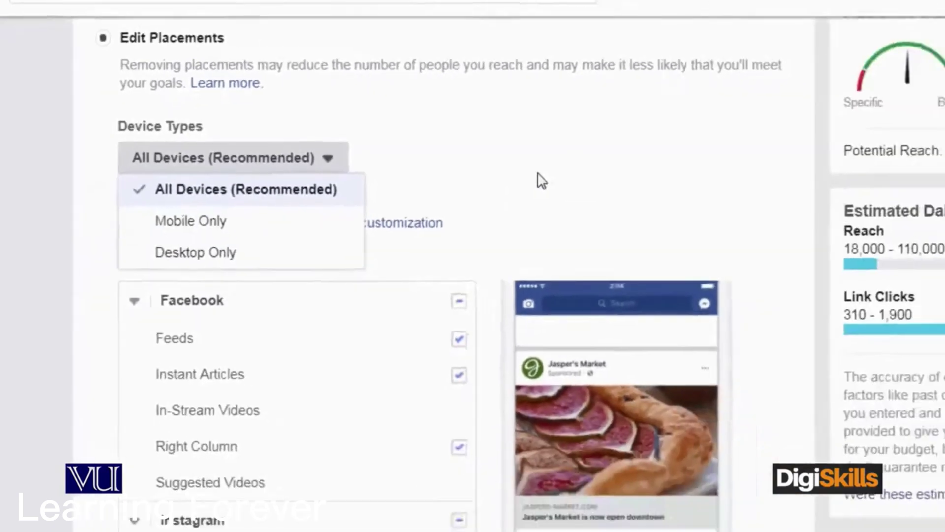
{"action": "left_click", "coordinate": [726, 234]}
{"action": "scroll", "coordinate": [527, 120], "scroll_direction": "down", "scroll_amount": 2}
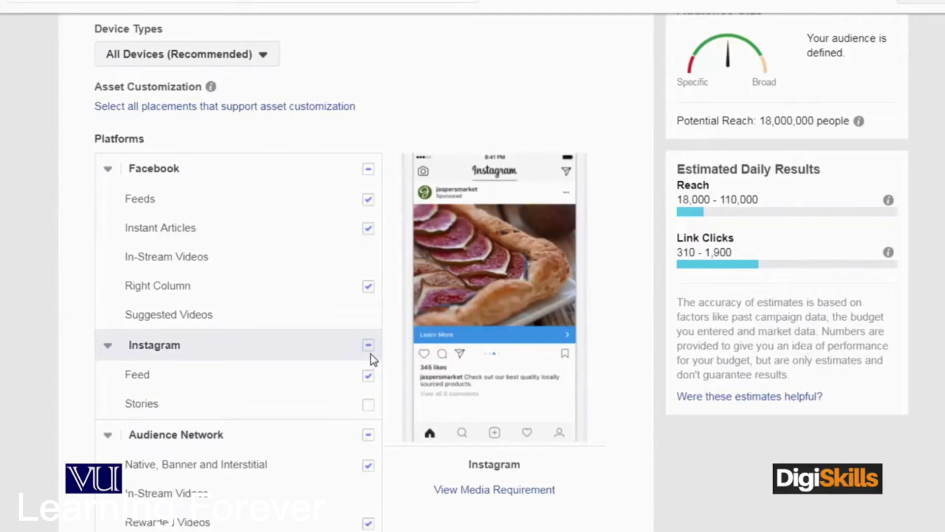
{"action": "scroll", "coordinate": [369, 345], "scroll_direction": "down", "scroll_amount": 2}
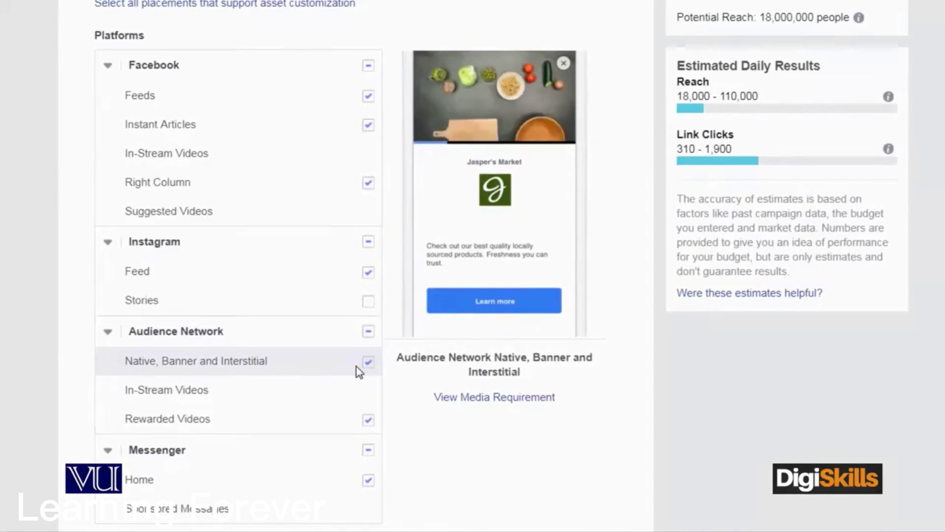
{"action": "scroll", "coordinate": [357, 369], "scroll_direction": "down", "scroll_amount": 2}
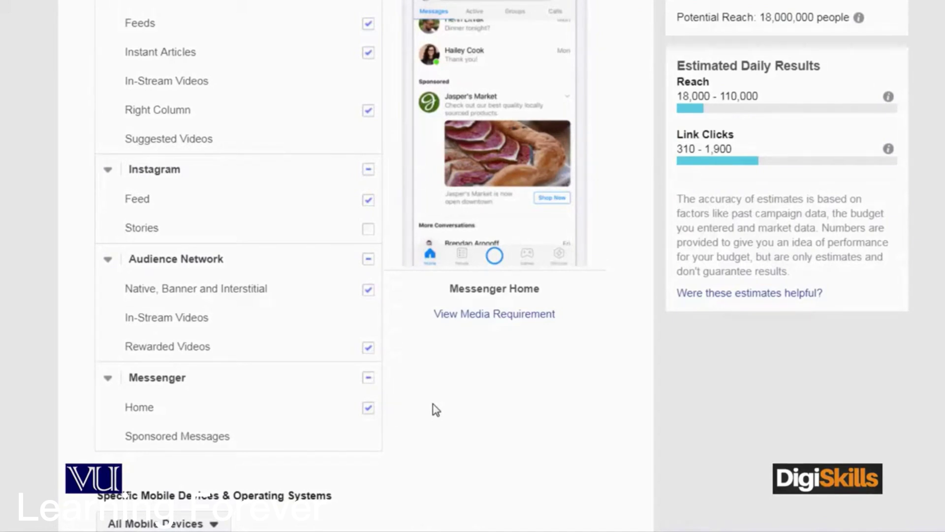
{"action": "scroll", "coordinate": [382, 350], "scroll_direction": "up", "scroll_amount": 3}
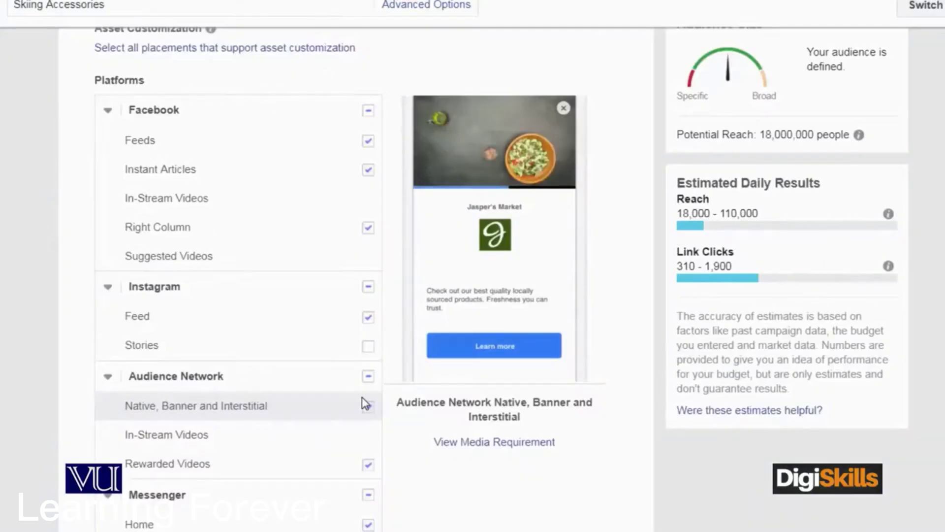
{"action": "scroll", "coordinate": [365, 403], "scroll_direction": "down", "scroll_amount": 3}
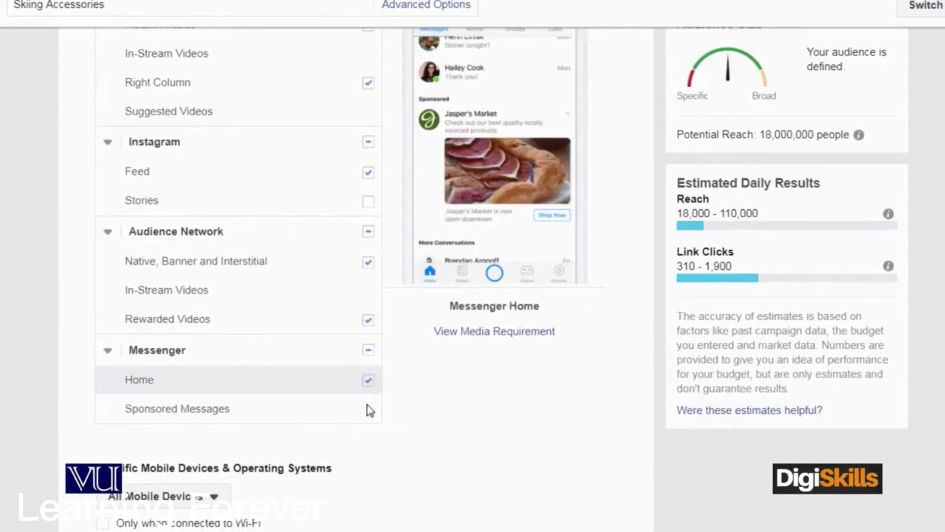
{"action": "scroll", "coordinate": [370, 410], "scroll_direction": "down", "scroll_amount": 4}
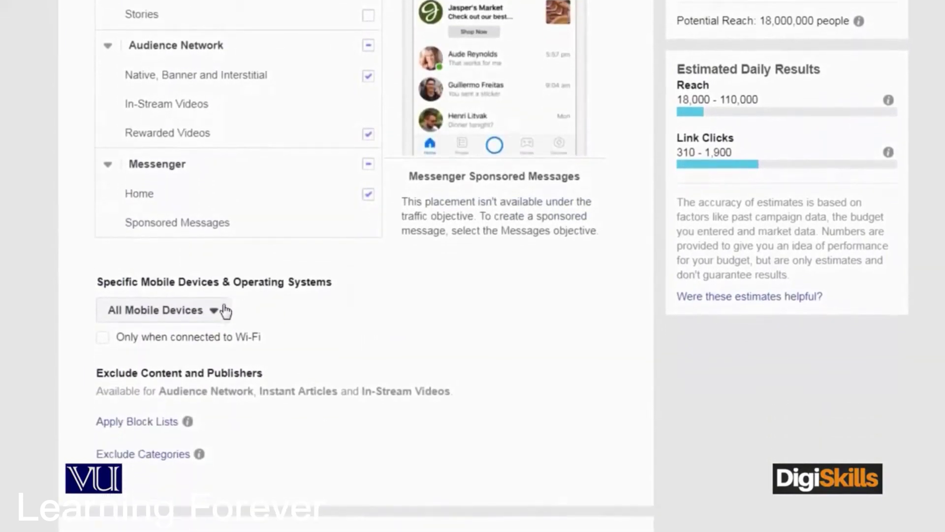
- View the specific mobile device options and set the placements back to Automatic Placements
{"action": "left_click", "coordinate": [225, 311]}
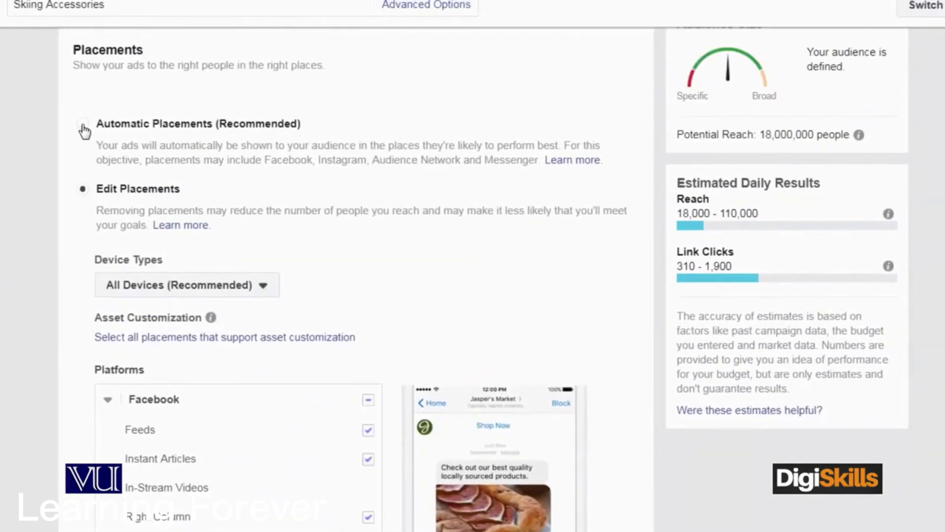
{"action": "left_click", "coordinate": [82, 126]}
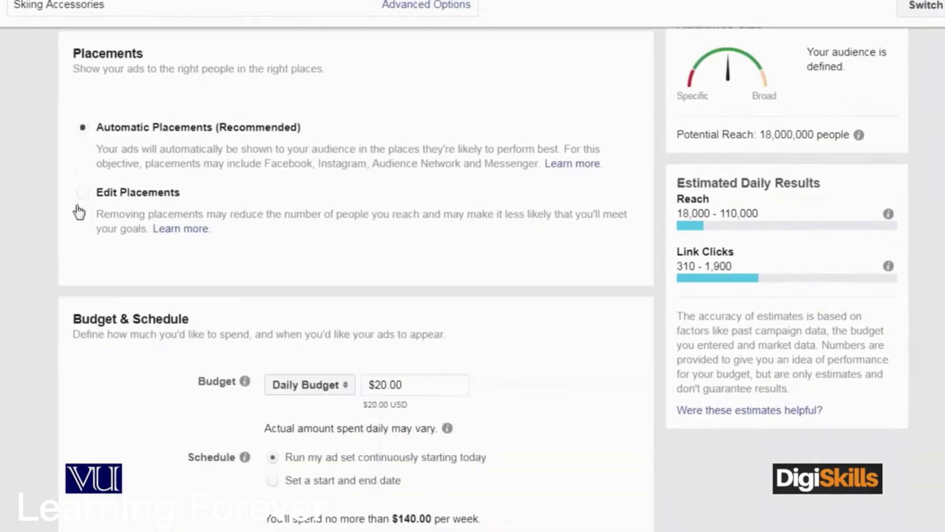
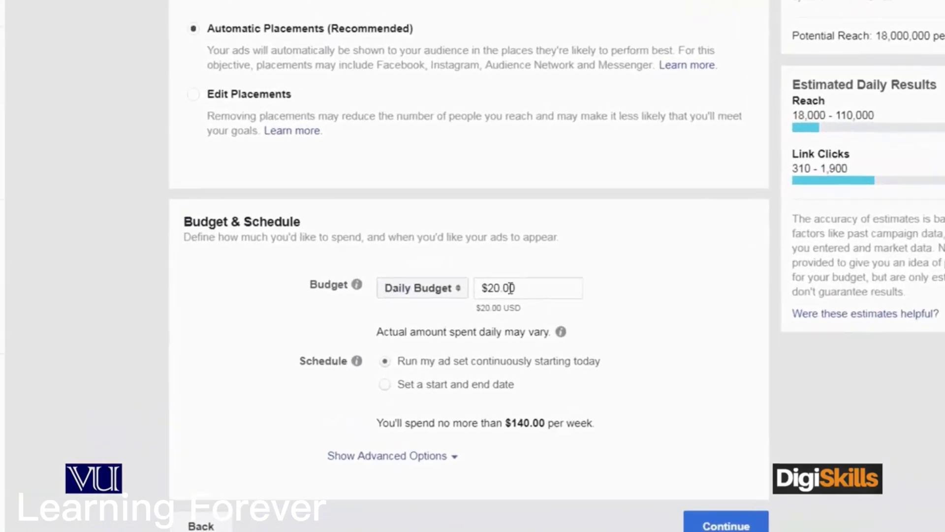
- Keep the Daily Budget type, set the amount to $5.00 and check the estimated daily reach
{"action": "left_click", "coordinate": [474, 260]}
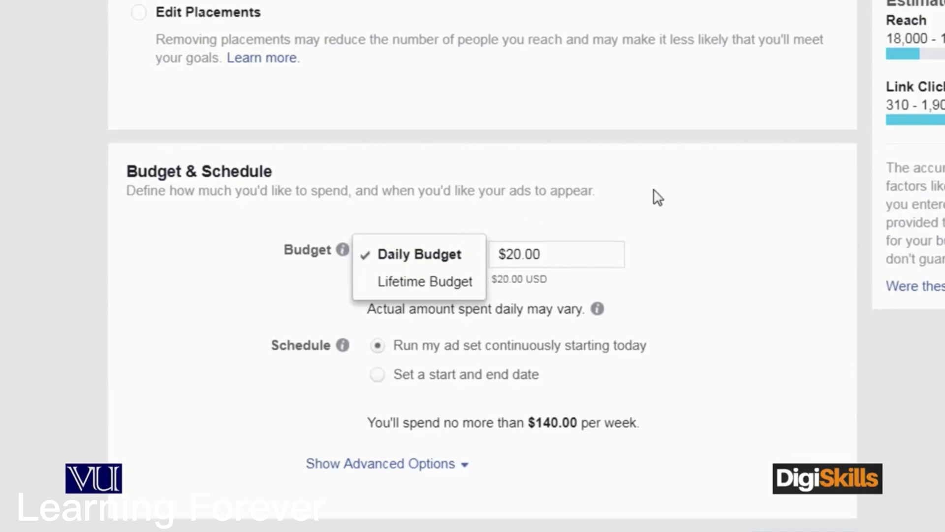
{"action": "left_click", "coordinate": [556, 253]}
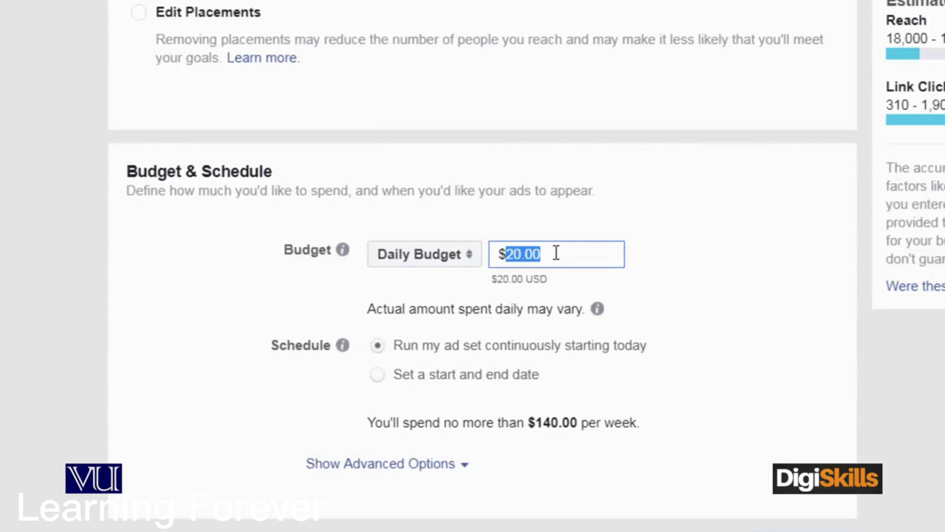
{"action": "key", "text": "BackSpace"}
{"action": "key", "text": "BackSpace"}
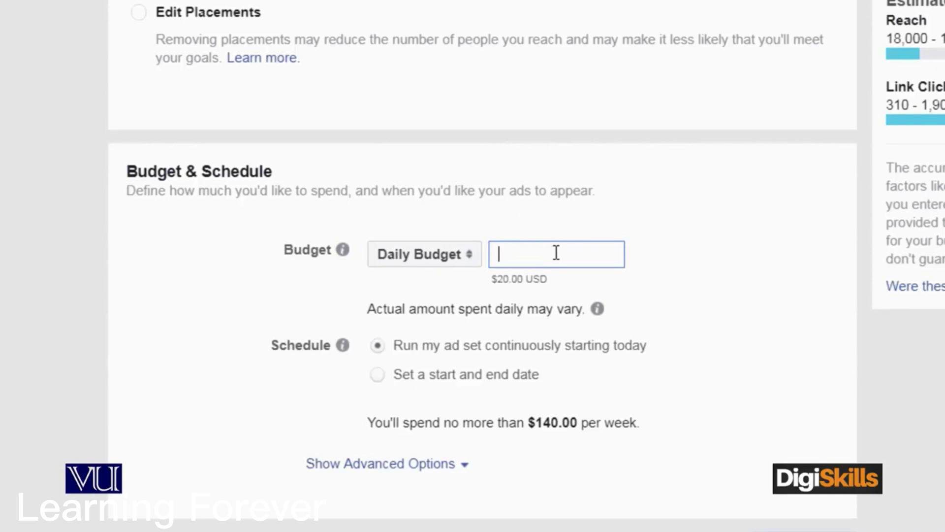
{"action": "type", "text": "5"}
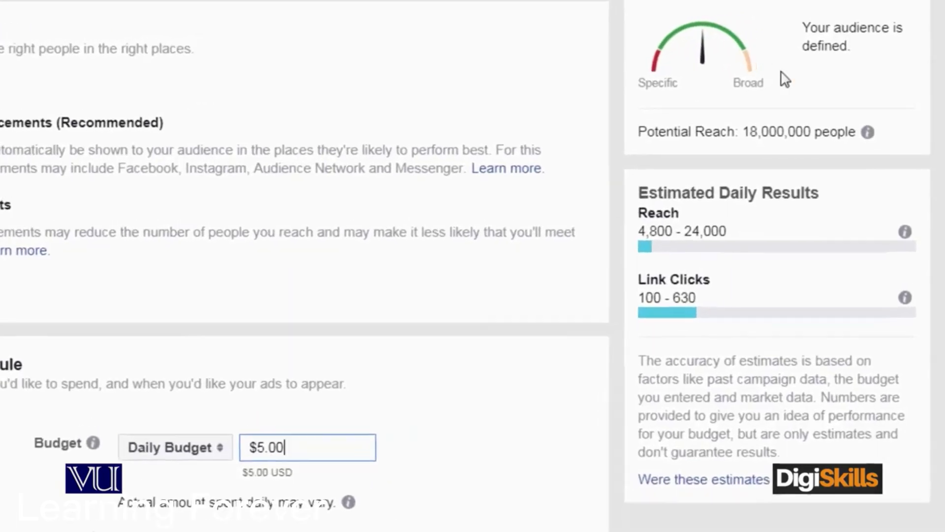
{"action": "left_click_drag", "start_coordinate": [579, 240], "coordinate": [703, 270]}
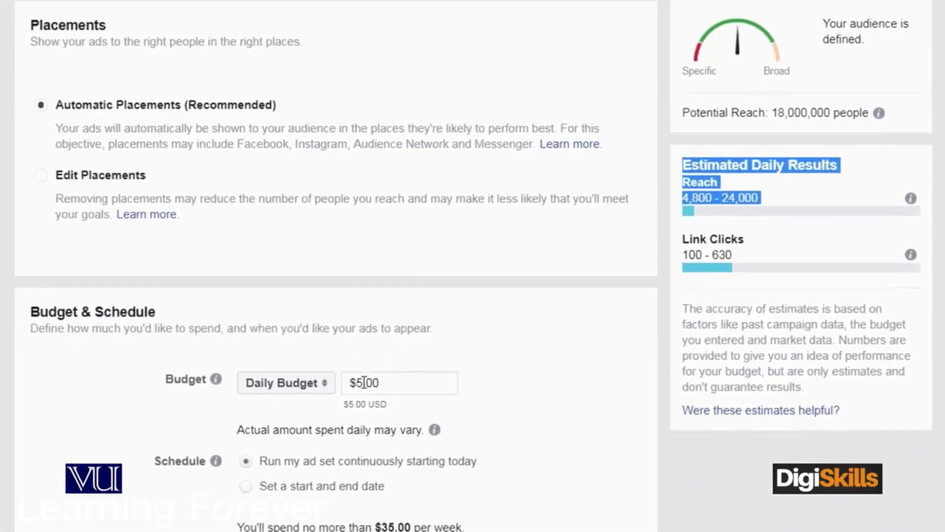
- Set the daily budget to $10.00 and compare the estimated daily reach
{"action": "left_click", "coordinate": [371, 383]}
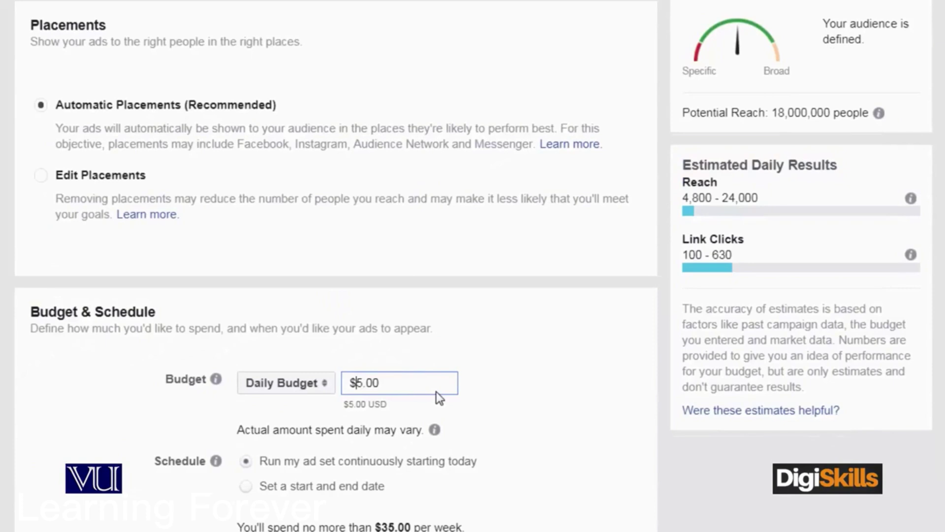
{"action": "key", "text": "Delete"}
{"action": "type", "text": "10"}
{"action": "left_click", "coordinate": [593, 368]}
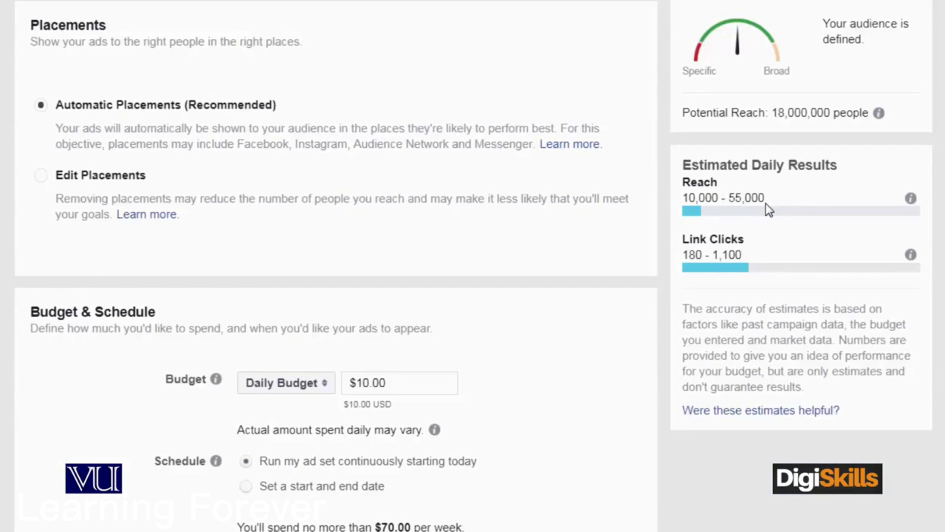
{"action": "left_click_drag", "start_coordinate": [772, 194], "coordinate": [683, 198]}
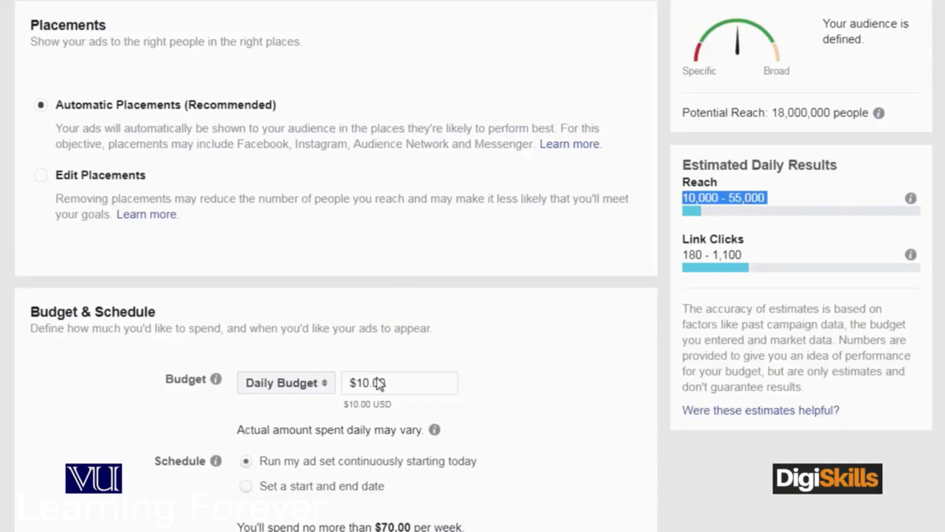
- Set the daily budget to $15.00 and check the estimated link clicks
{"action": "left_click", "coordinate": [374, 382]}
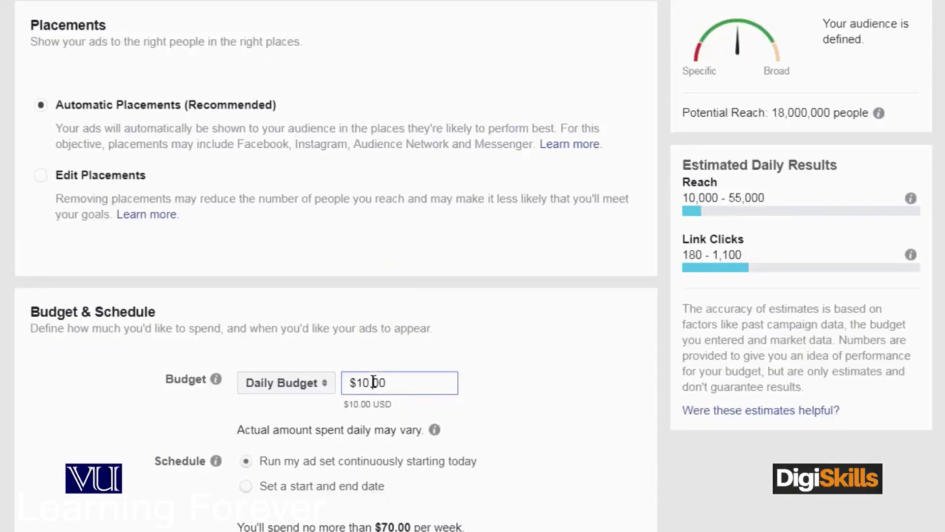
{"action": "key", "text": "BackSpace"}
{"action": "key", "text": "BackSpace"}
{"action": "type", "text": "15"}
{"action": "left_click", "coordinate": [662, 375]}
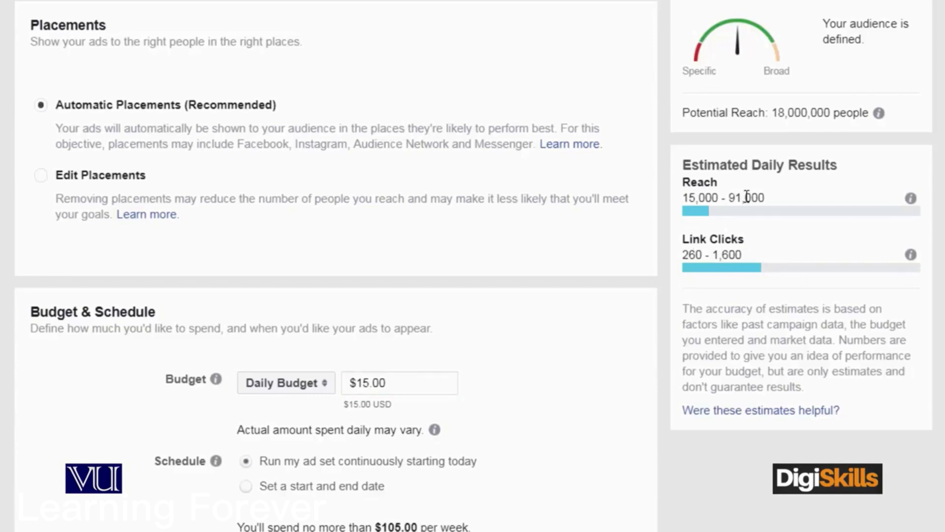
{"action": "left_click_drag", "start_coordinate": [746, 255], "coordinate": [690, 257]}
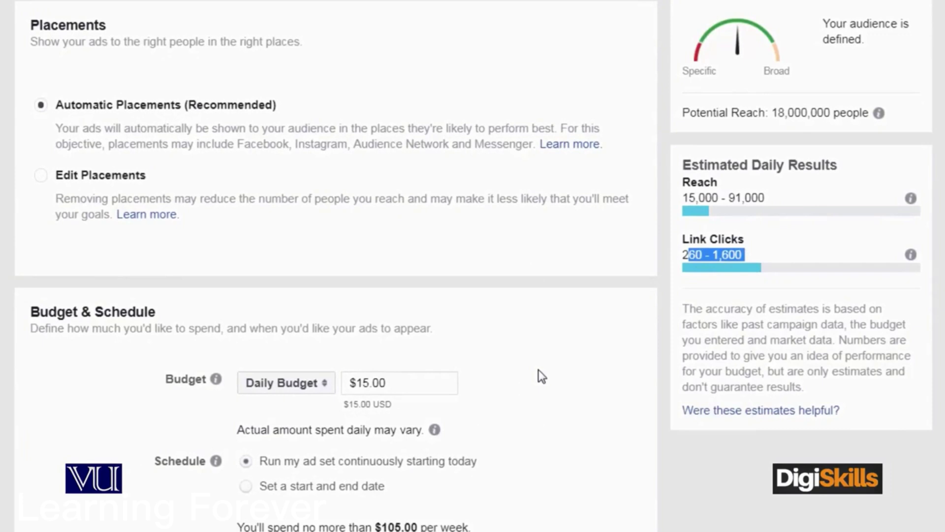
- Compare the spending limits of the continuous and dated schedules, and choose to run the ad set with a start and end date
{"action": "scroll", "coordinate": [732, 353], "scroll_direction": "down", "scroll_amount": 2}
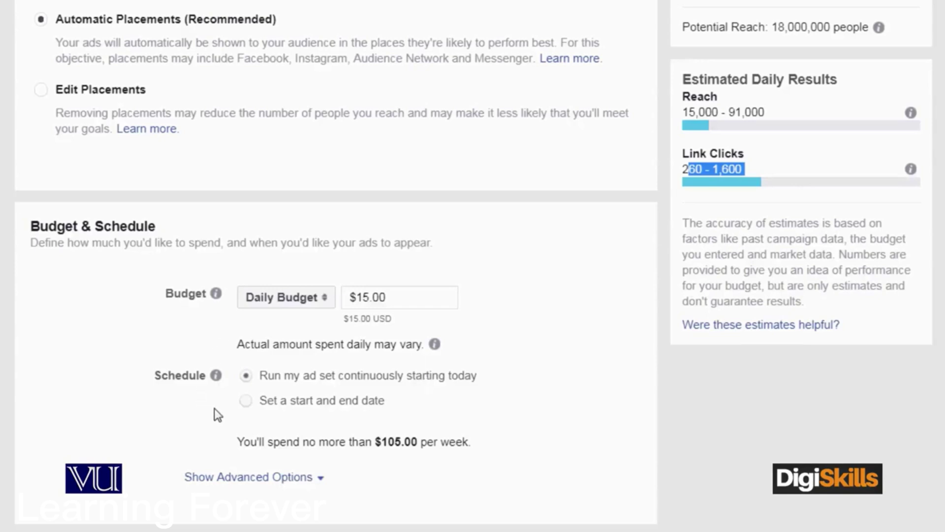
{"action": "left_click_drag", "start_coordinate": [238, 440], "coordinate": [483, 443]}
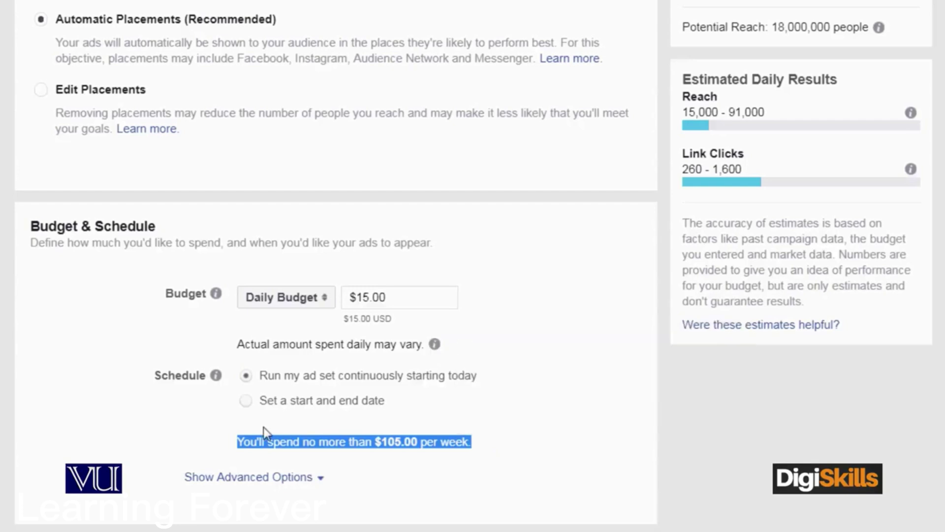
{"action": "left_click", "coordinate": [245, 401]}
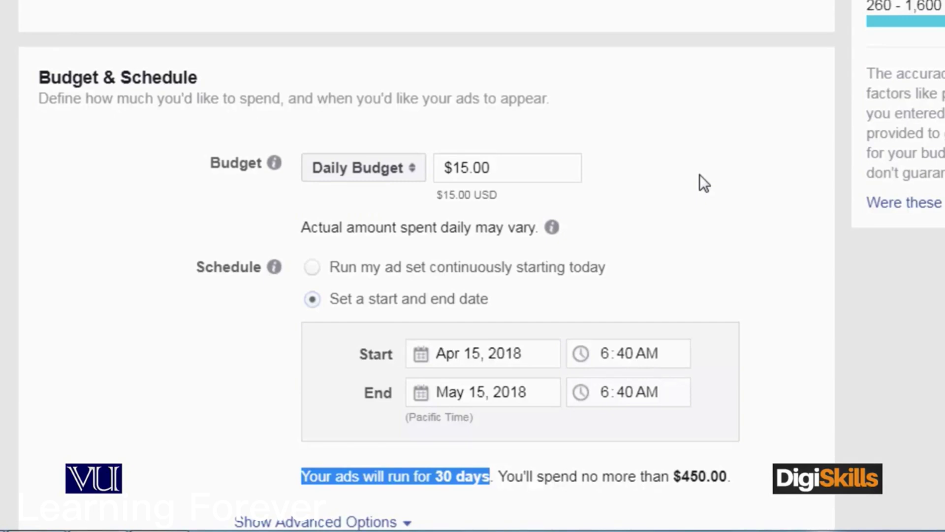
{"action": "left_click", "coordinate": [347, 267]}
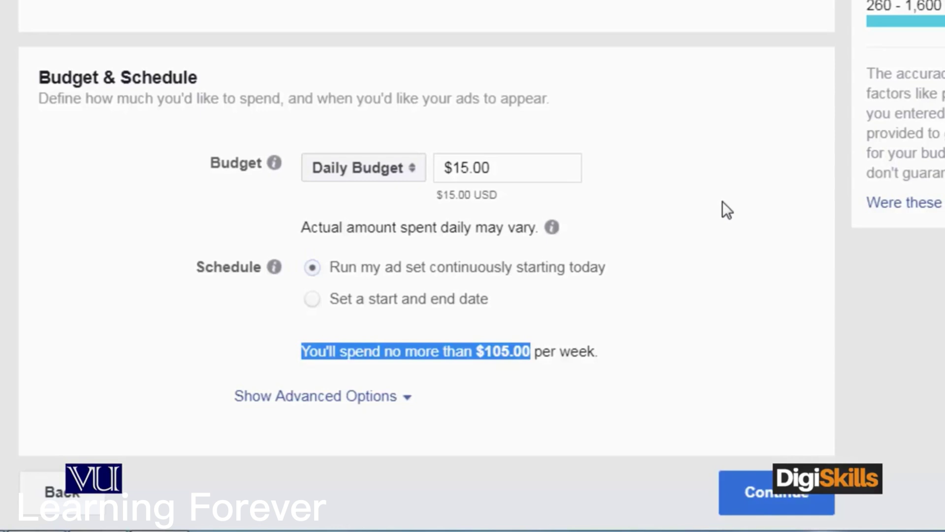
{"action": "left_click", "coordinate": [315, 306]}
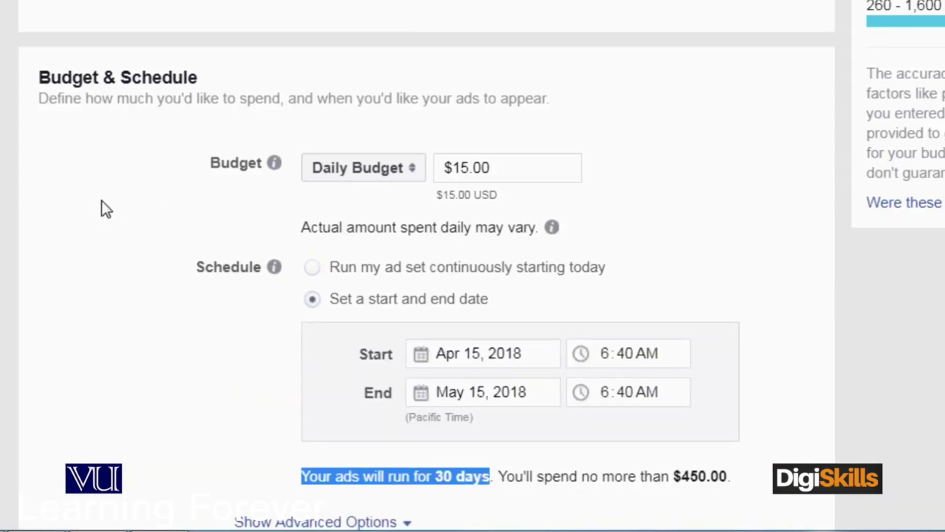
- Schedule the ad set to run from Apr 20, 2018 to Apr 30, 2018, and check its spending limit
{"action": "scroll", "coordinate": [102, 198], "scroll_direction": "down", "scroll_amount": 2}
{"action": "scroll", "coordinate": [492, 298], "scroll_direction": "up", "scroll_amount": 1}
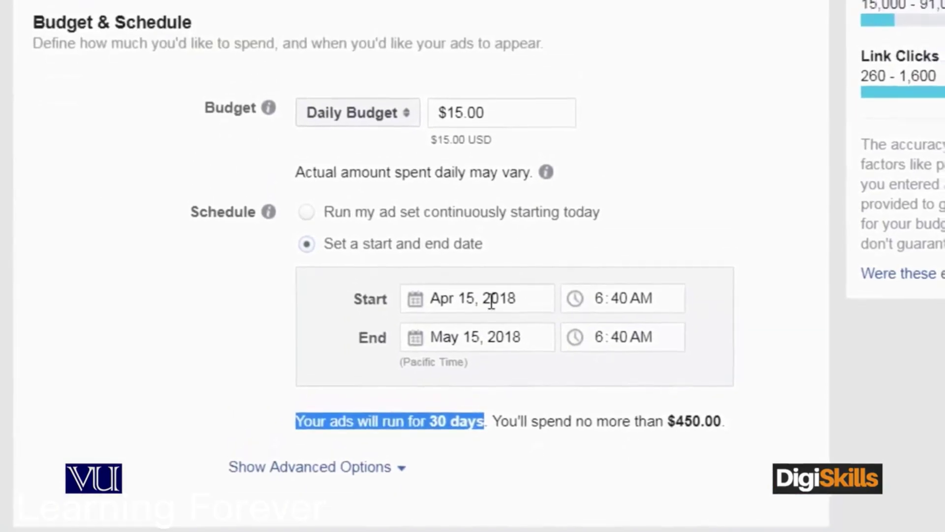
{"action": "left_click", "coordinate": [492, 299]}
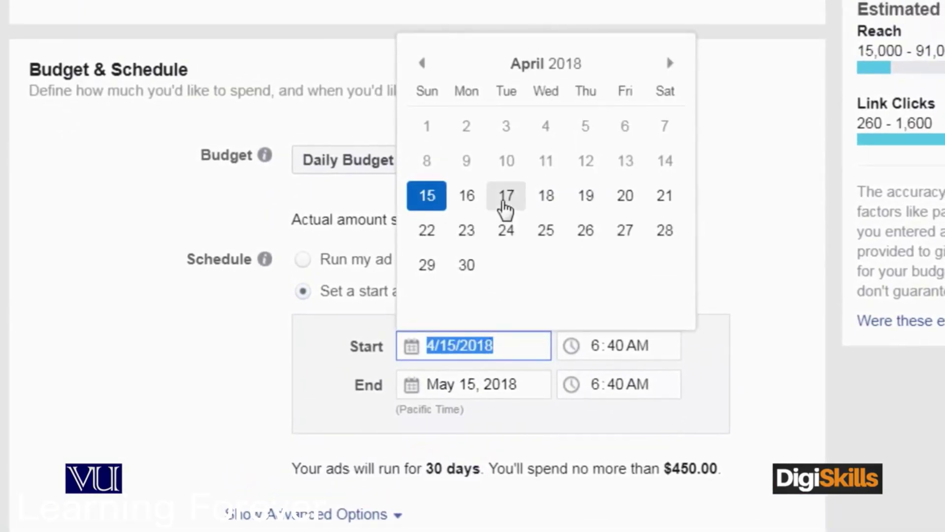
{"action": "left_click", "coordinate": [616, 199]}
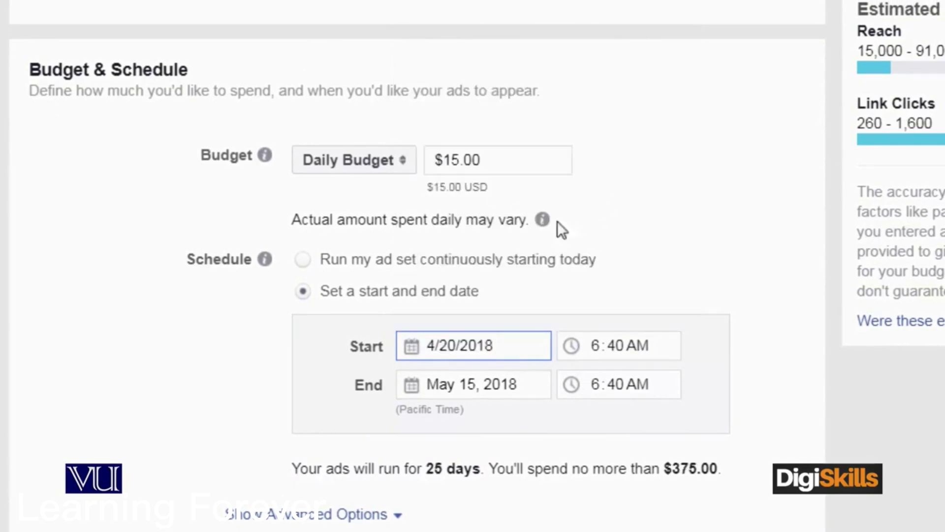
{"action": "left_click", "coordinate": [473, 389]}
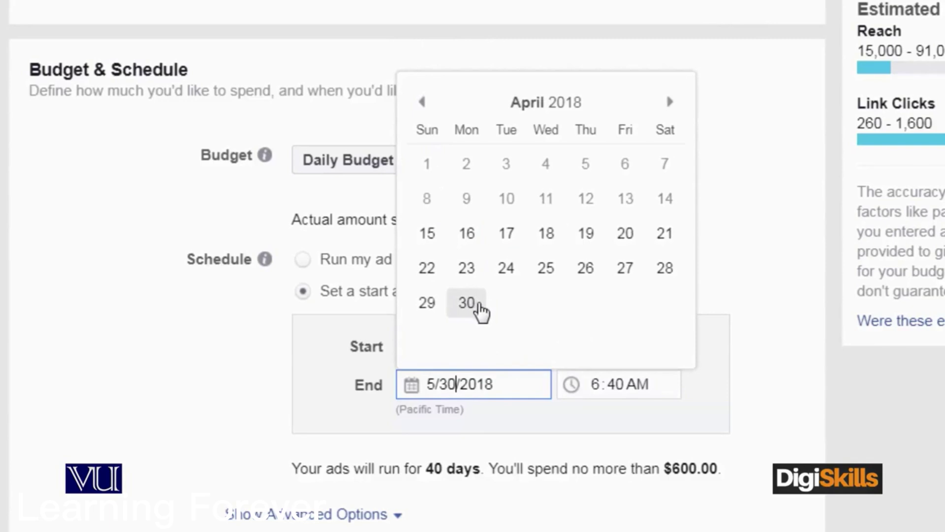
{"action": "left_click", "coordinate": [478, 310]}
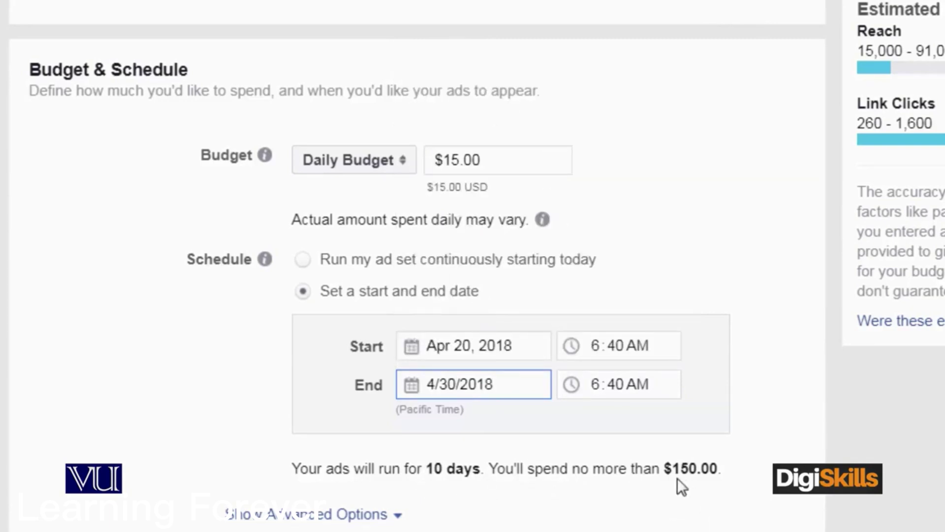
{"action": "left_click_drag", "start_coordinate": [664, 473], "coordinate": [717, 465]}
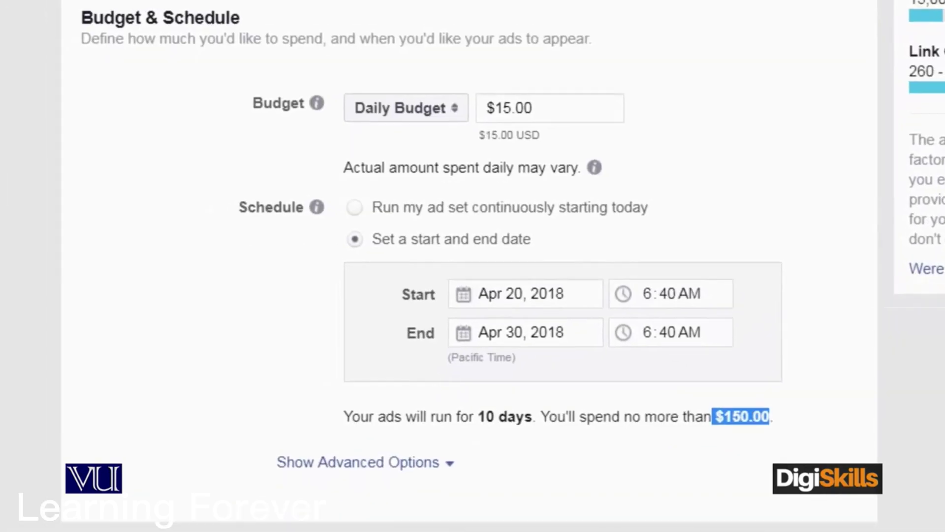
- Show the advanced budget options, review the ad delivery optimization choices keeping Link Clicks, and dismiss the Updates to Bidding Options notice
{"action": "left_click", "coordinate": [394, 467]}
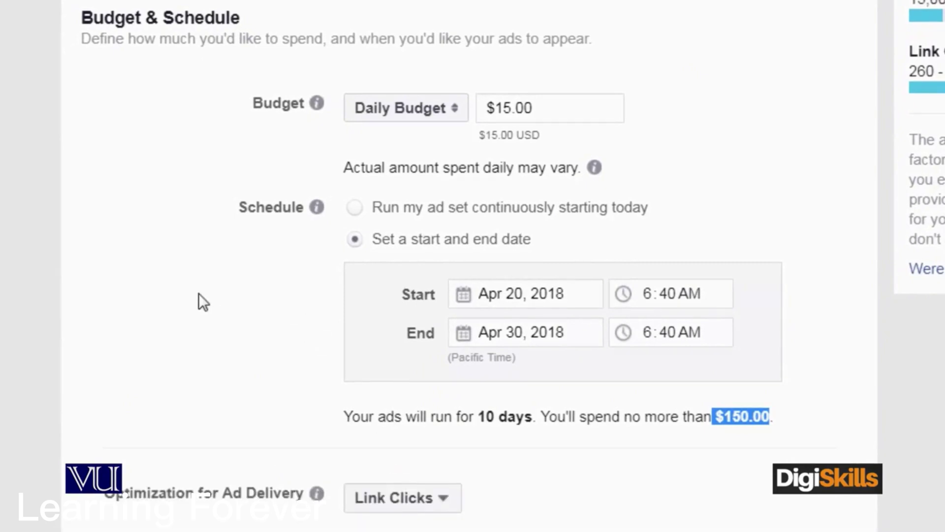
{"action": "scroll", "coordinate": [199, 295], "scroll_direction": "down", "scroll_amount": 8}
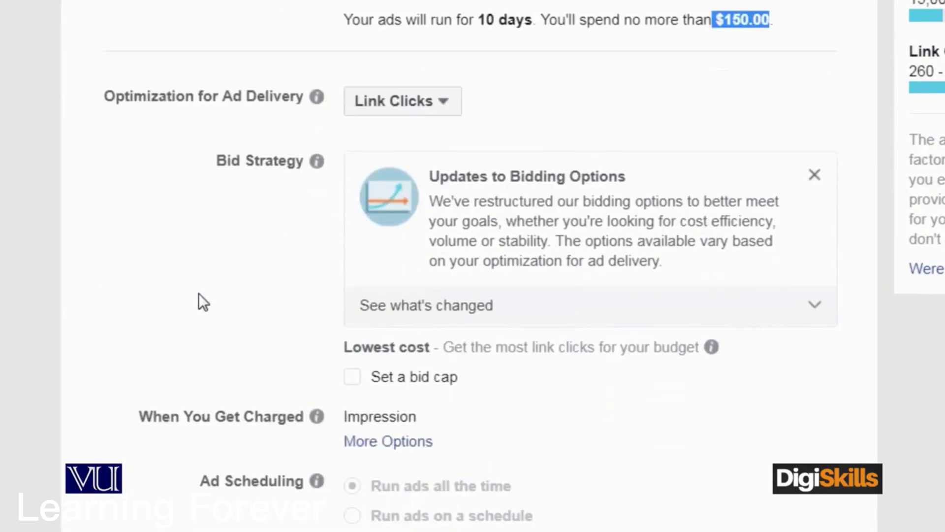
{"action": "left_click", "coordinate": [445, 107]}
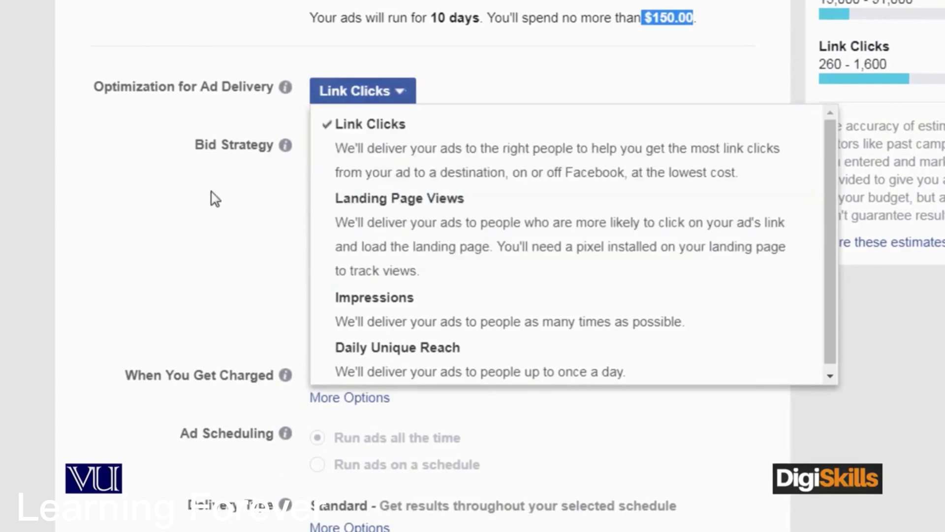
{"action": "left_click", "coordinate": [215, 198]}
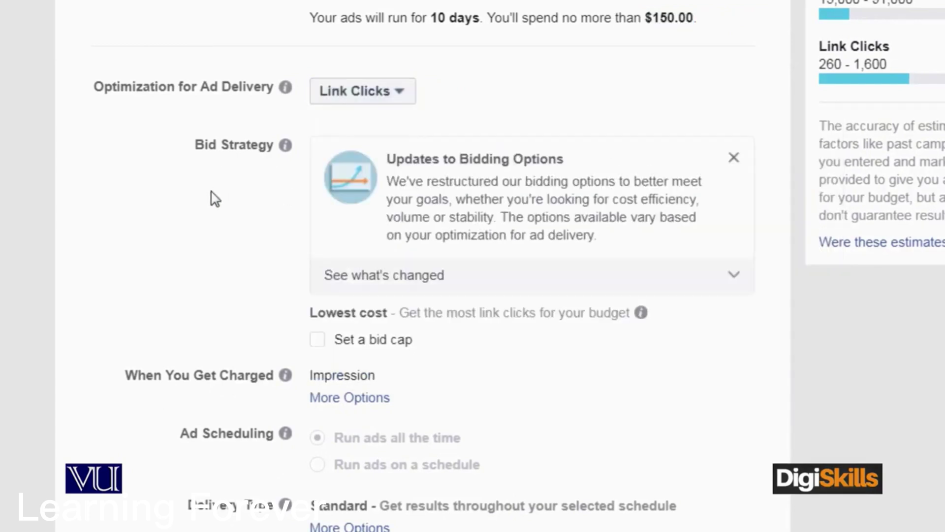
{"action": "scroll", "coordinate": [215, 198], "scroll_direction": "down", "scroll_amount": 3}
{"action": "scroll", "coordinate": [215, 198], "scroll_direction": "up", "scroll_amount": 5}
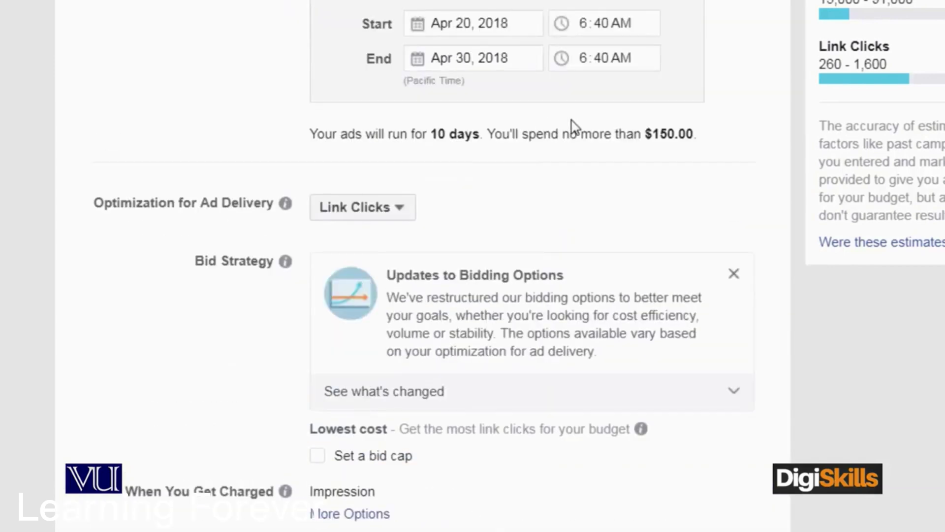
{"action": "left_click", "coordinate": [733, 273]}
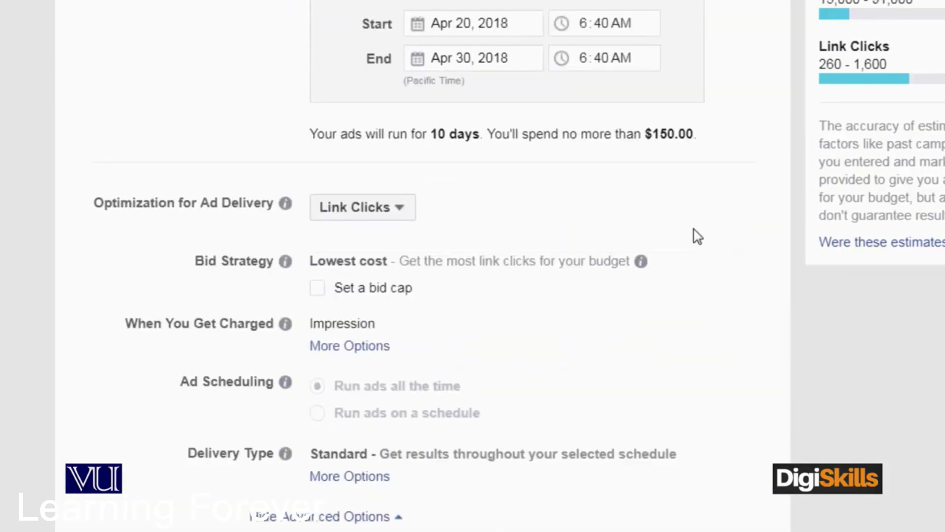
- Check the estimated daily reach, then hide the advanced options and continue from the ad set to the ad creation page
{"action": "scroll", "coordinate": [694, 234], "scroll_direction": "up", "scroll_amount": 4}
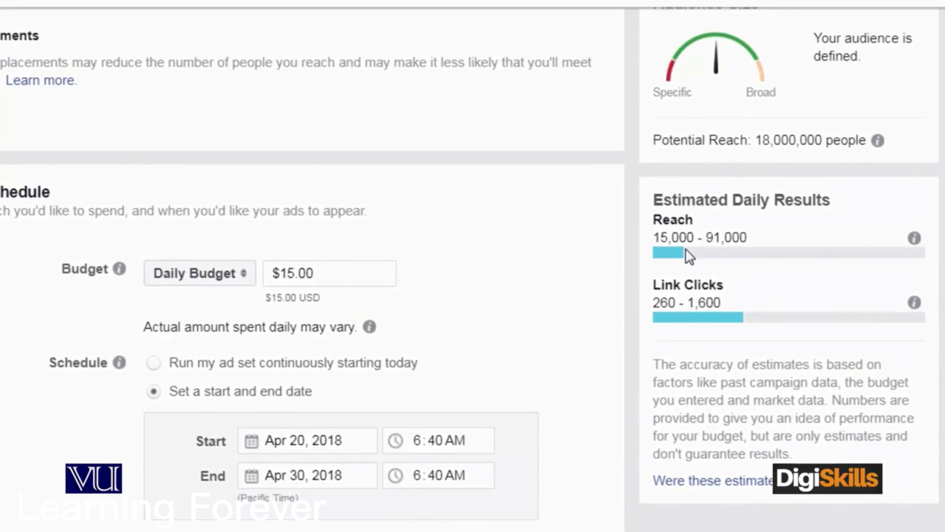
{"action": "left_click_drag", "start_coordinate": [750, 237], "coordinate": [699, 240]}
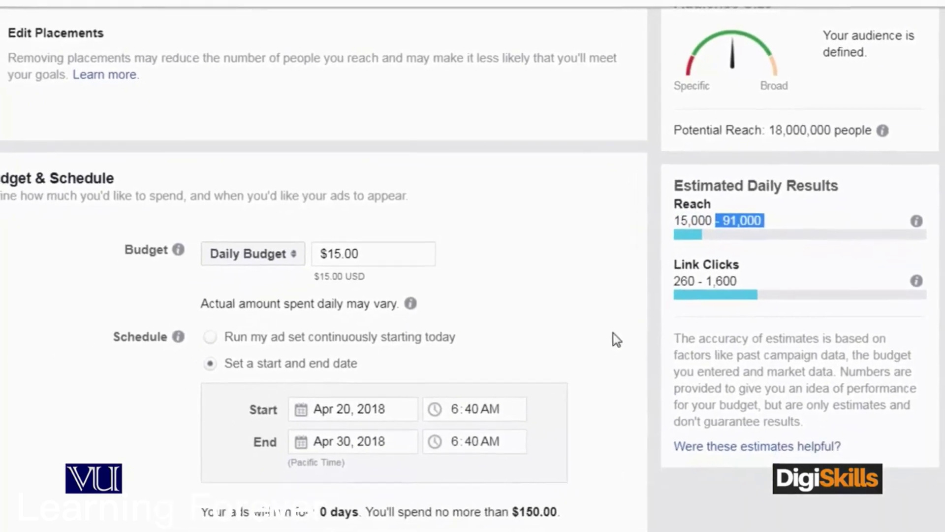
{"action": "scroll", "coordinate": [633, 315], "scroll_direction": "down", "scroll_amount": 8}
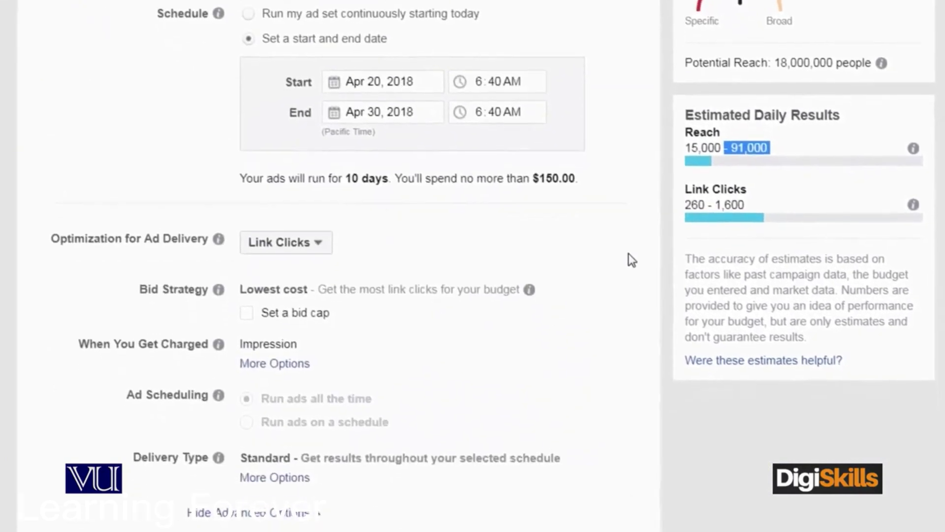
{"action": "left_click", "coordinate": [287, 435]}
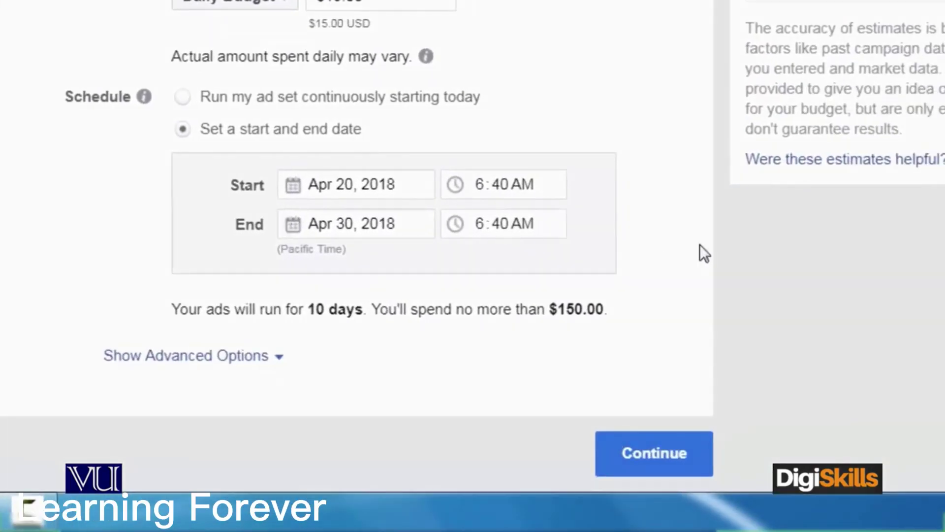
{"action": "left_click", "coordinate": [660, 454]}
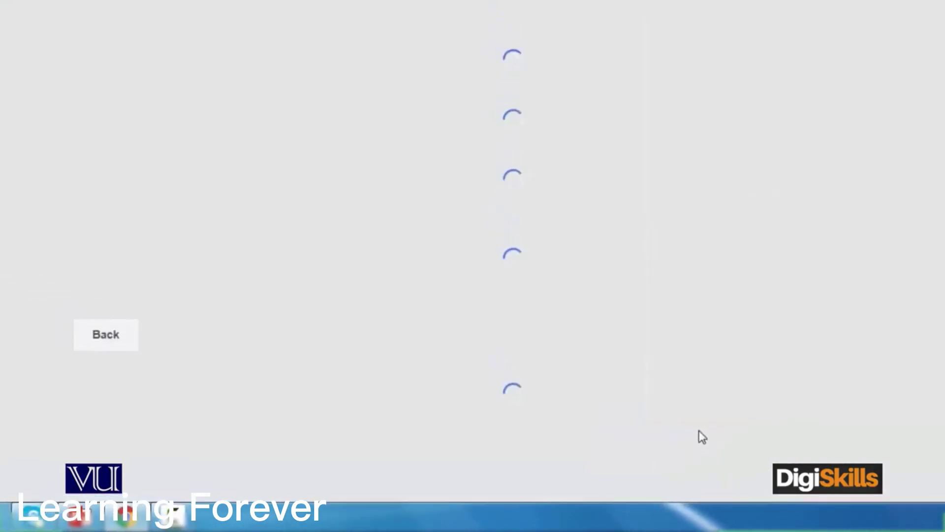
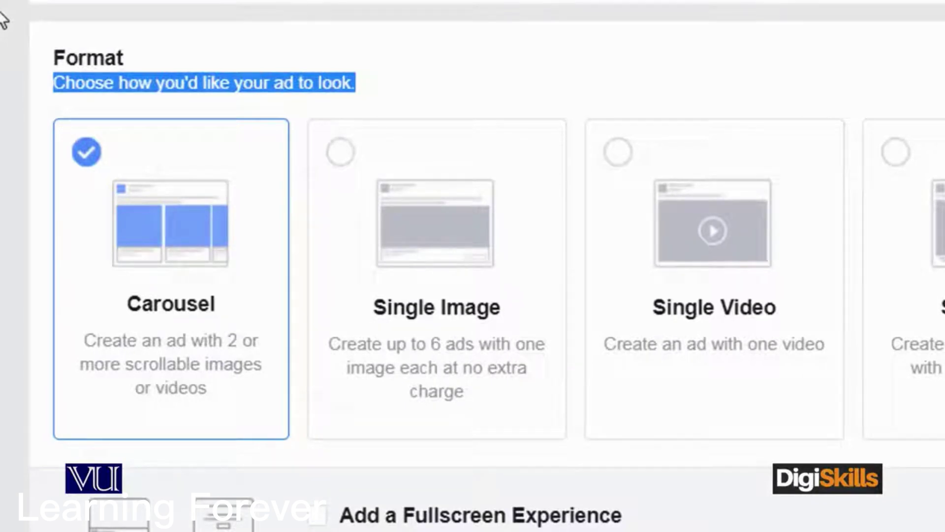
- Try the Single Image, Single Video, Slideshow and Collection ad formats in turn, and return to Carousel
{"action": "left_click", "coordinate": [341, 153]}
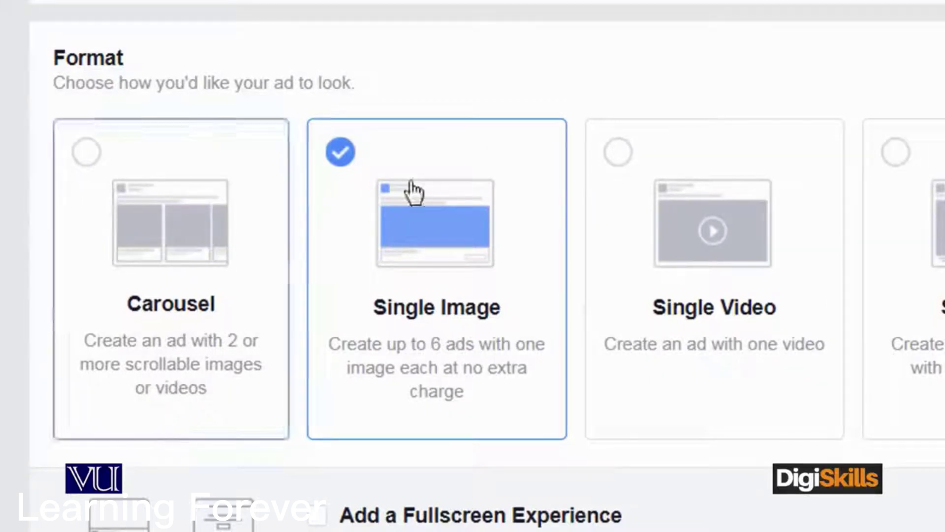
{"action": "left_click", "coordinate": [610, 150]}
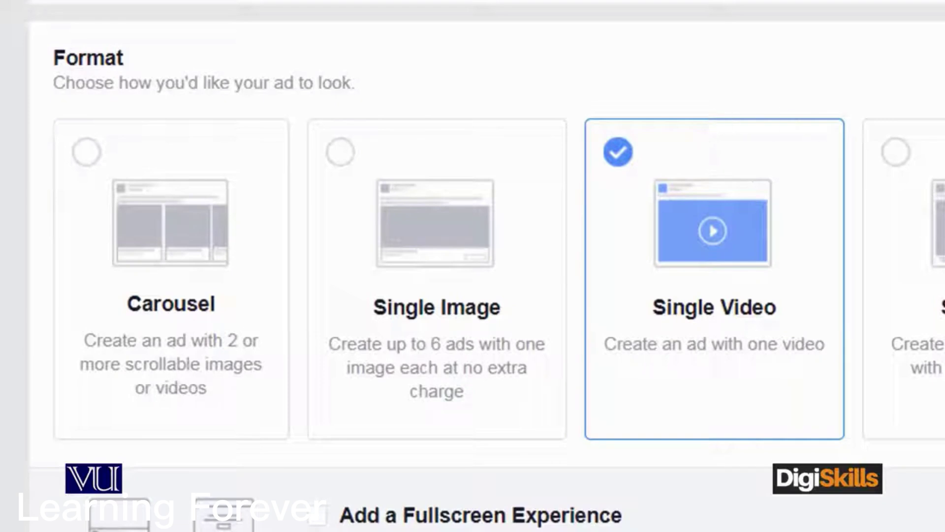
{"action": "left_click", "coordinate": [787, 157]}
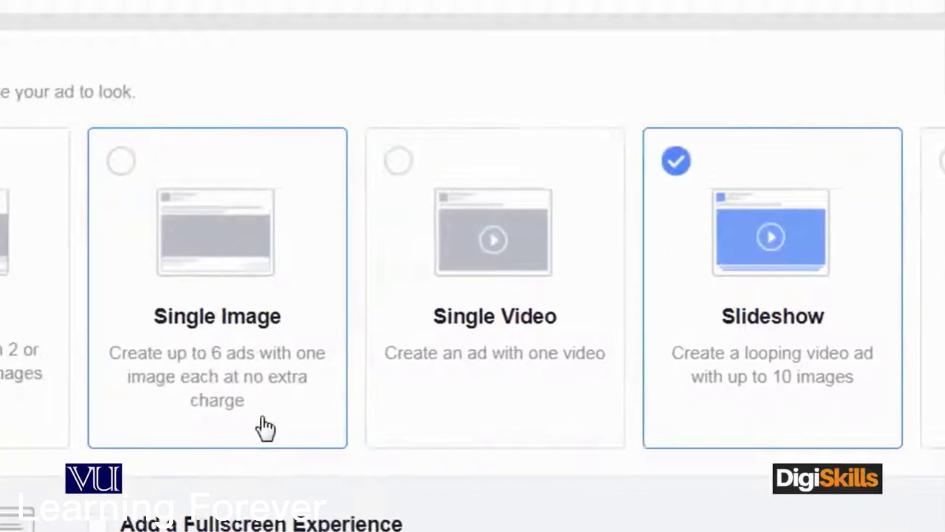
{"action": "left_click_drag", "start_coordinate": [278, 413], "coordinate": [173, 381]}
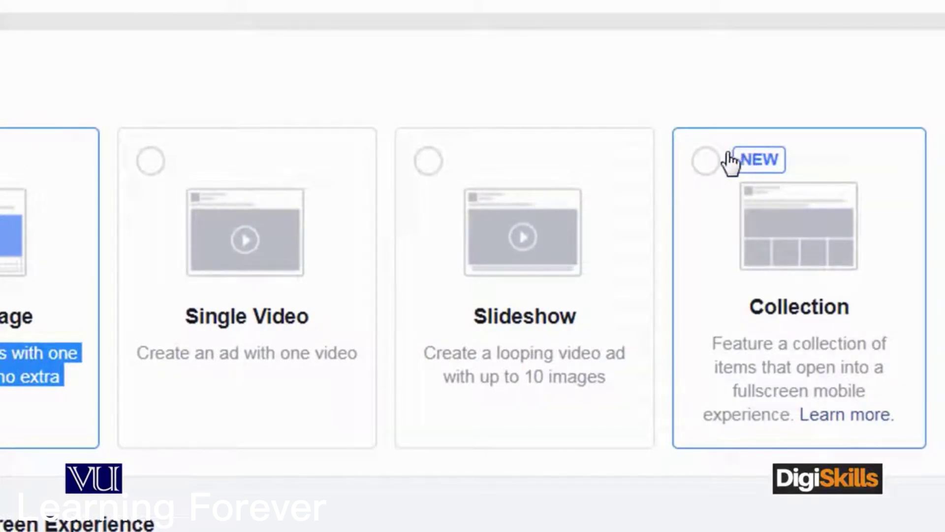
{"action": "left_click", "coordinate": [714, 160]}
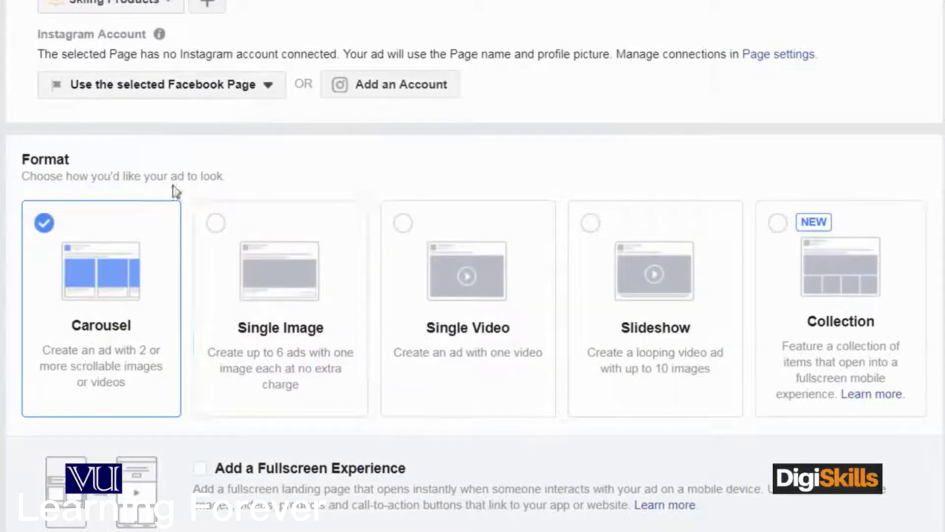
{"action": "left_click_drag", "start_coordinate": [226, 177], "coordinate": [18, 178]}
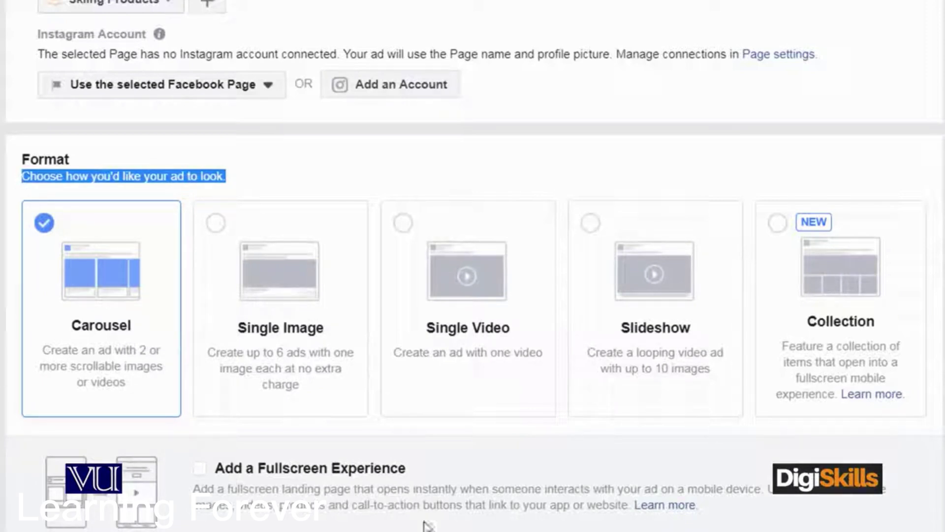
- Enable the fullscreen experience for the carousel ad to review its templates, and disable it again
{"action": "scroll", "coordinate": [552, 501], "scroll_direction": "down", "scroll_amount": 3}
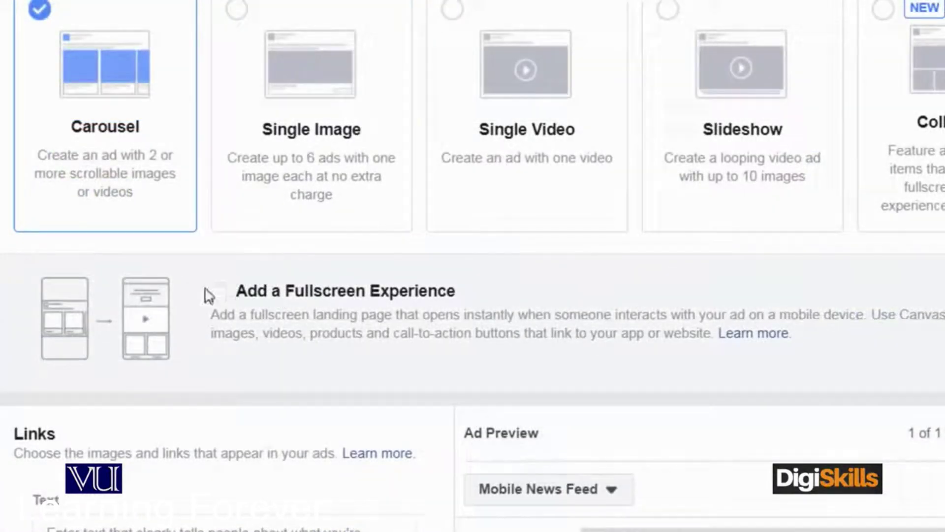
{"action": "left_click", "coordinate": [213, 293]}
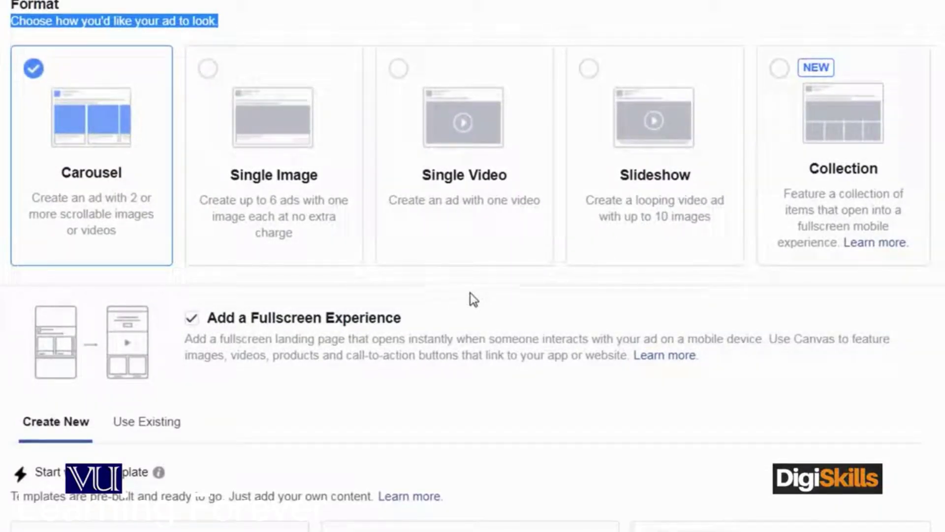
{"action": "left_click_drag", "start_coordinate": [192, 339], "coordinate": [715, 331]}
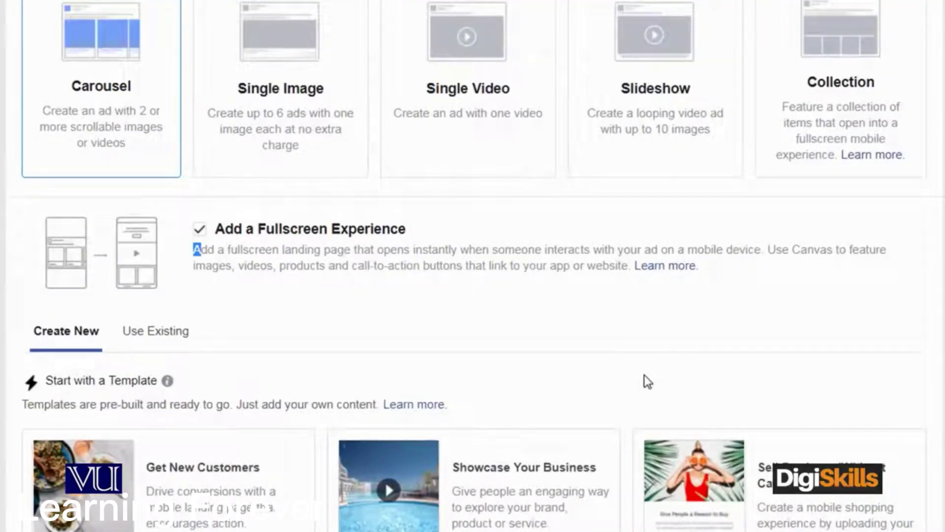
{"action": "scroll", "coordinate": [647, 381], "scroll_direction": "down", "scroll_amount": 3}
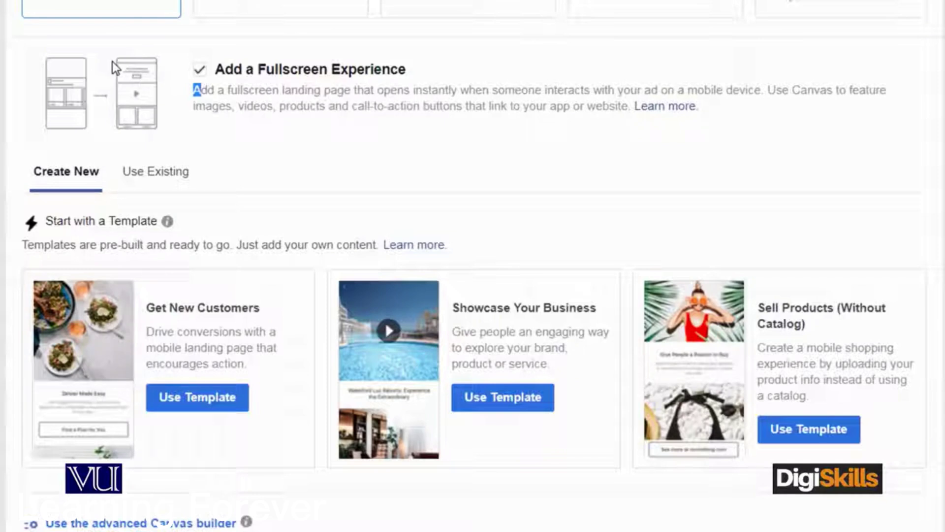
{"action": "left_click", "coordinate": [199, 72]}
{"action": "scroll", "coordinate": [345, 160], "scroll_direction": "up", "scroll_amount": 3}
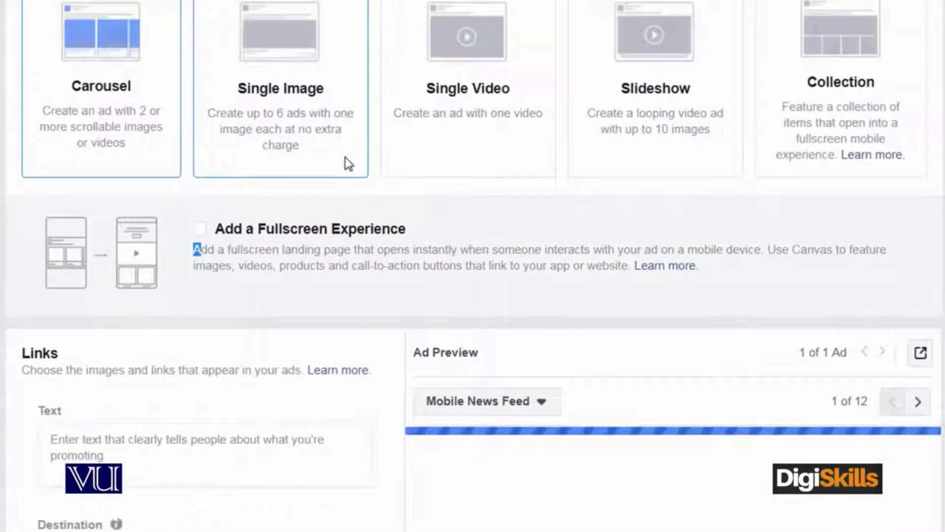
{"action": "scroll", "coordinate": [345, 158], "scroll_direction": "up", "scroll_amount": 2}
{"action": "scroll", "coordinate": [348, 166], "scroll_direction": "up", "scroll_amount": 5}
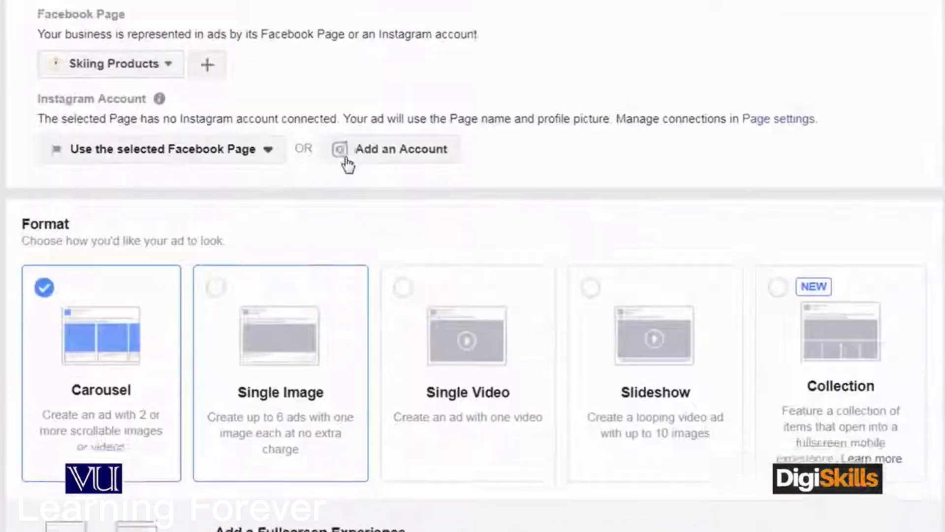
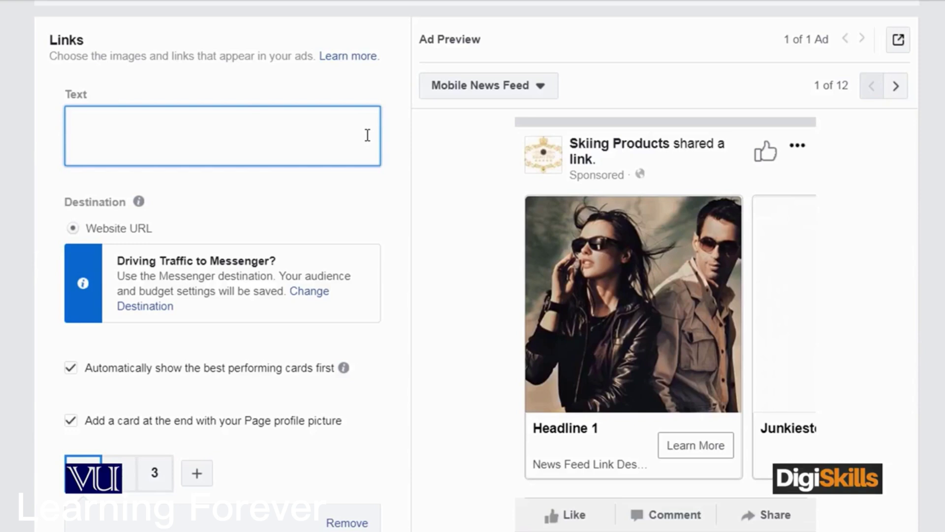
- Enter "Sking Kit and Clothes" as the ad text and check it in the Mobile News Feed preview
{"action": "type", "text": "K"}
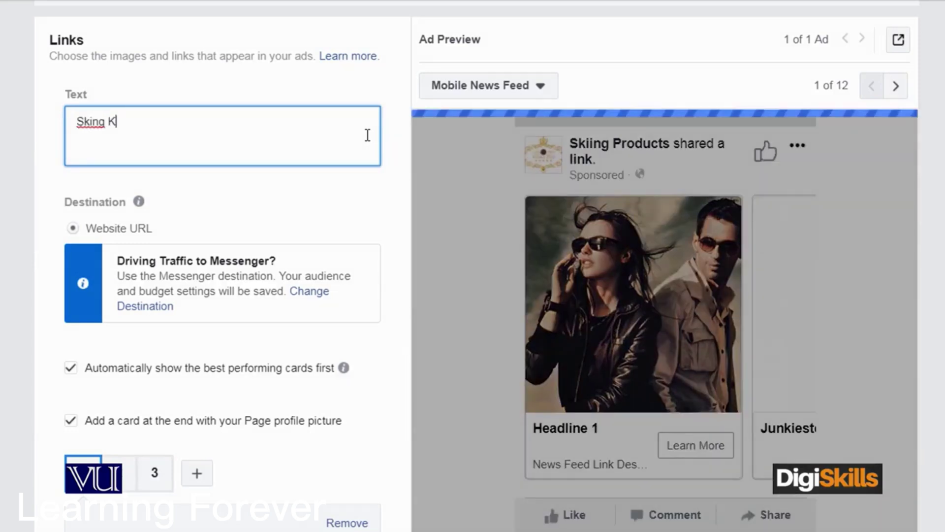
{"action": "type", "text": "it and Clothes"}
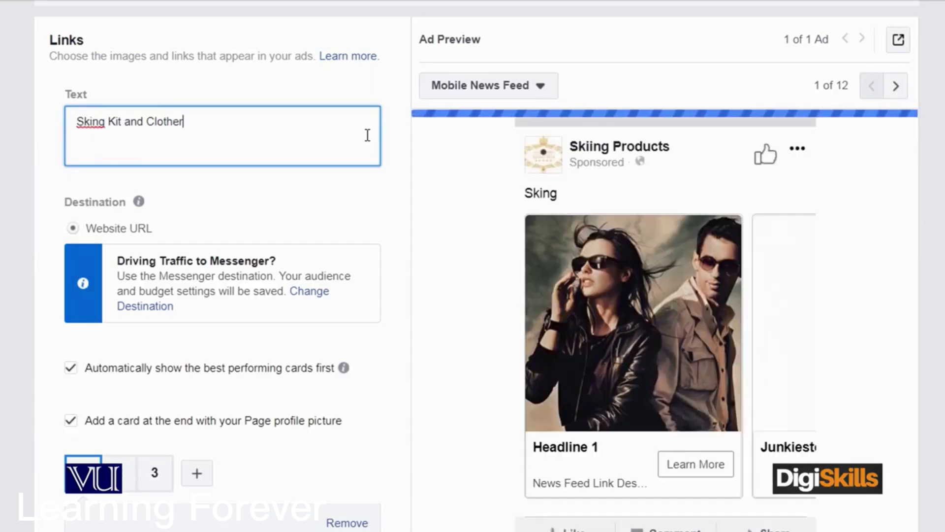
{"action": "key", "text": "BackSpace"}
{"action": "type", "text": "s"}
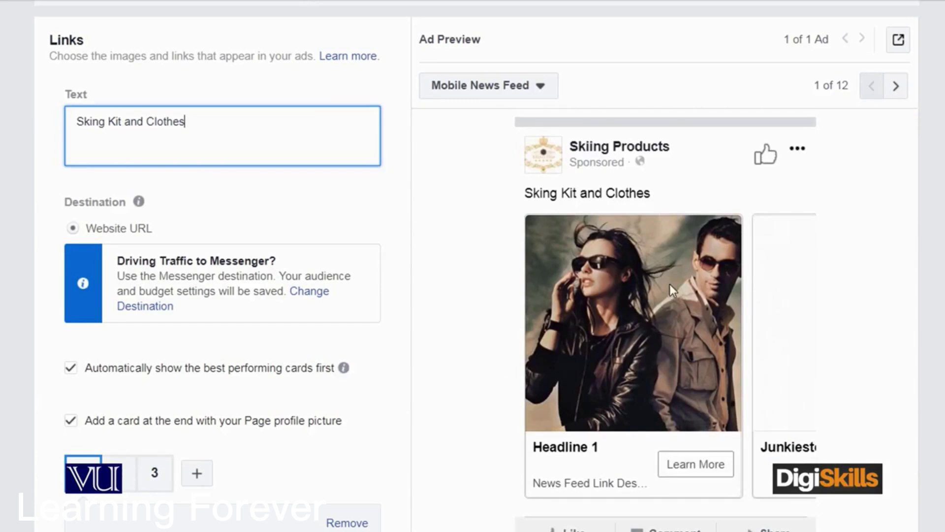
{"action": "left_click", "coordinate": [526, 193]}
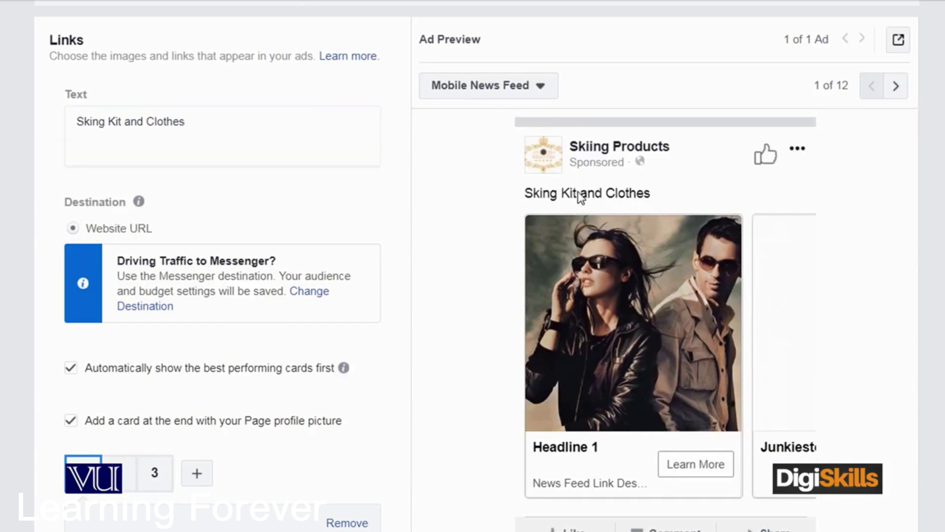
- Extend the ad text to read "Sking Kit and Clothes for Youth"
{"action": "left_click", "coordinate": [223, 126]}
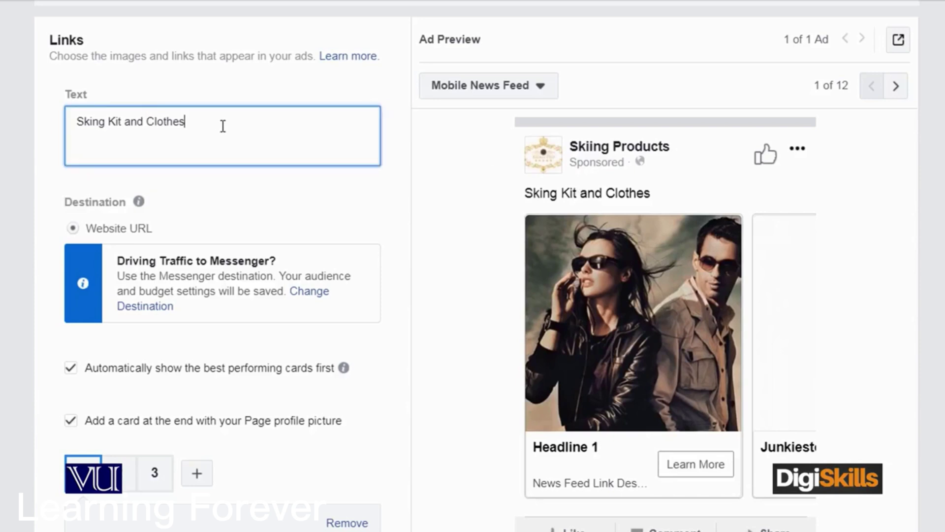
{"action": "type", "text": "for "}
{"action": "type", "text": "Yourst"}
{"action": "key", "text": "BackSpace"}
{"action": "key", "text": "BackSpace"}
{"action": "key", "text": "BackSpace"}
{"action": "type", "text": "th"}
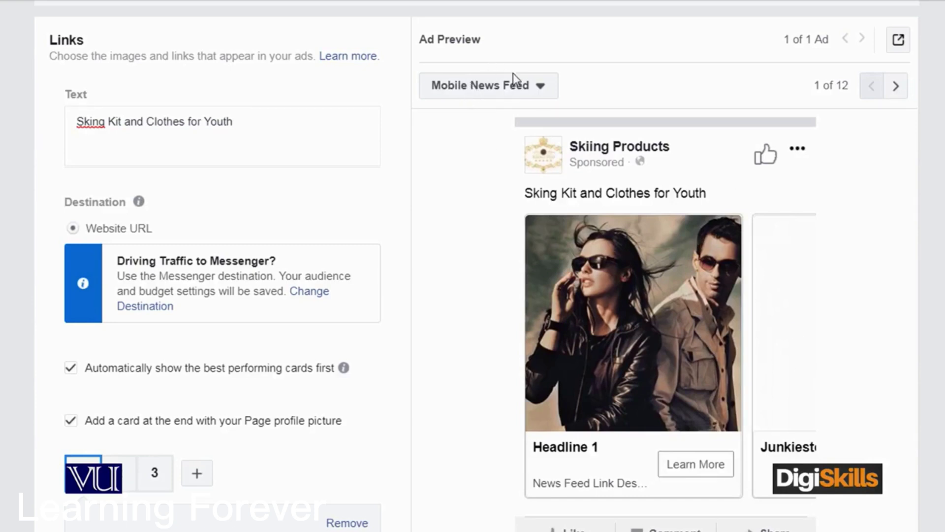
- Preview the ad in the Desktop News Feed and Desktop Right Column placements, and return to the Desktop News Feed preview
{"action": "left_click", "coordinate": [523, 94]}
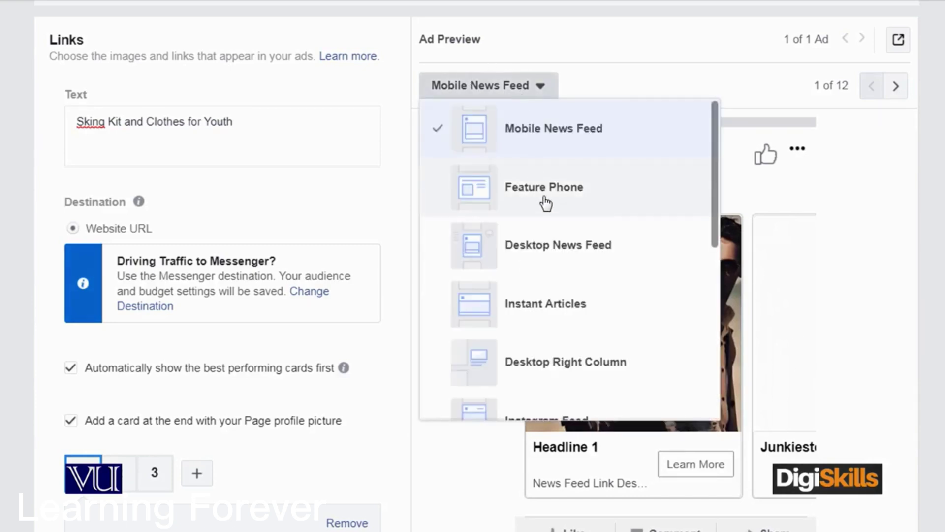
{"action": "left_click", "coordinate": [555, 251]}
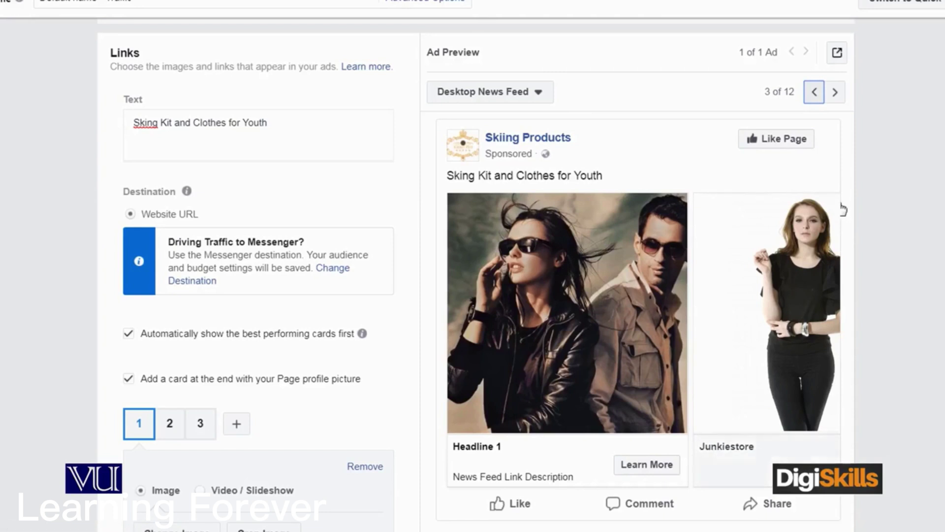
{"action": "left_click", "coordinate": [258, 124]}
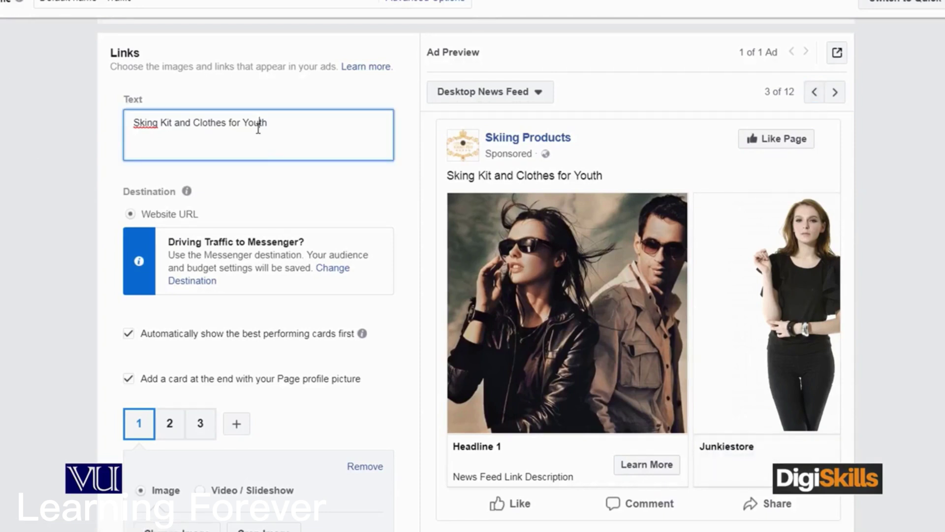
{"action": "left_click", "coordinate": [610, 183]}
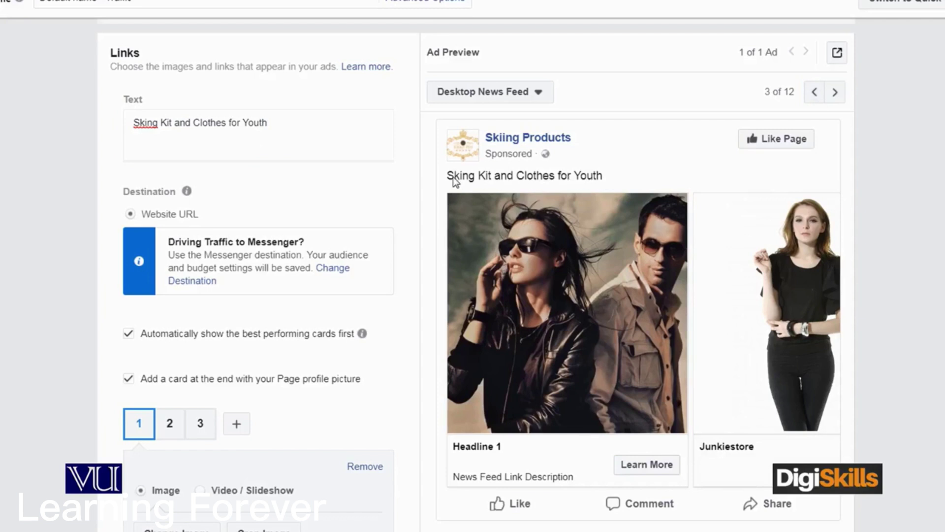
{"action": "left_click", "coordinate": [542, 93]}
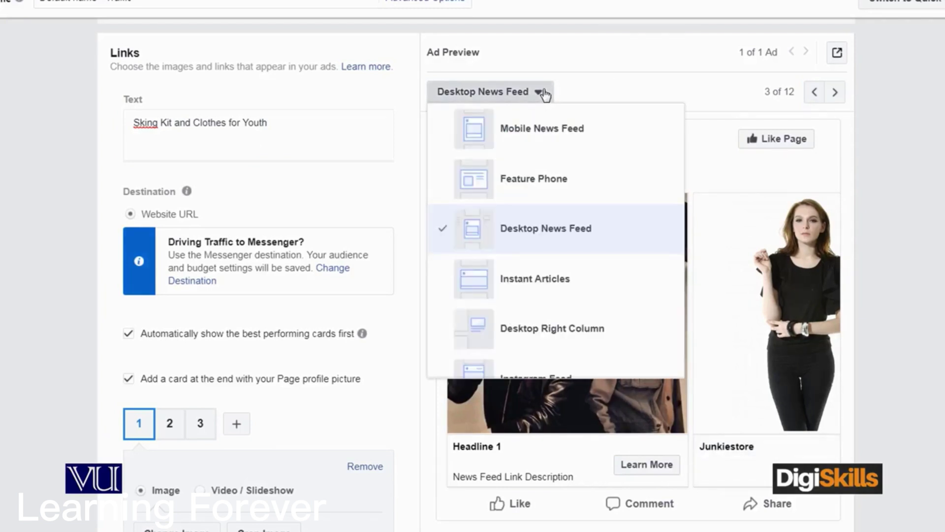
{"action": "left_click", "coordinate": [566, 340]}
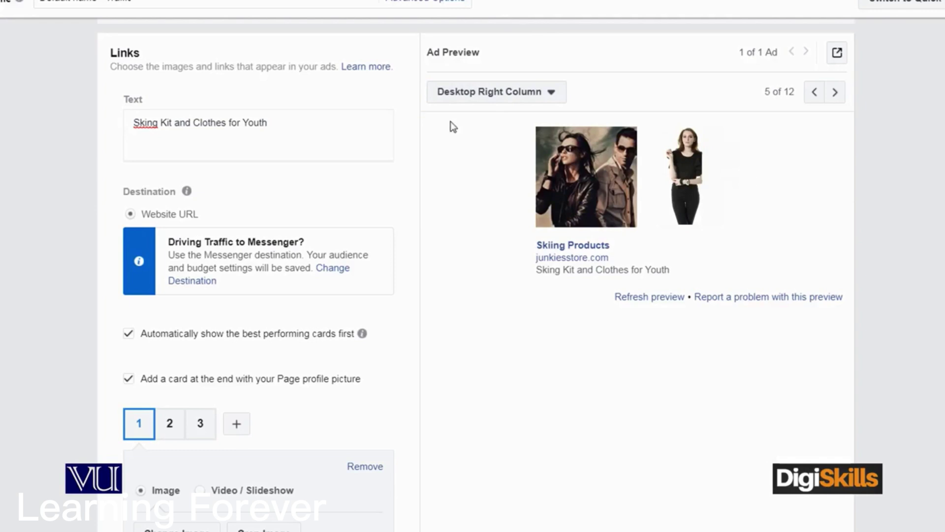
{"action": "left_click", "coordinate": [498, 92]}
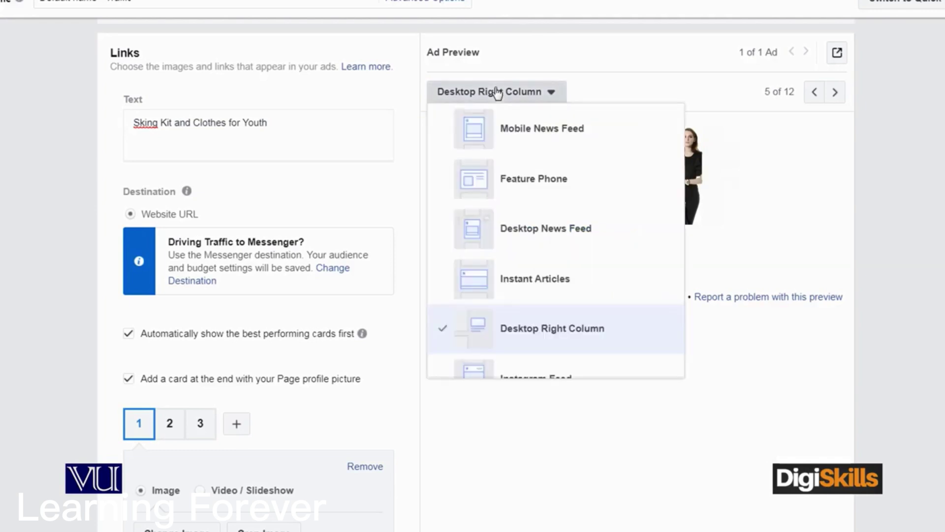
{"action": "left_click", "coordinate": [532, 233]}
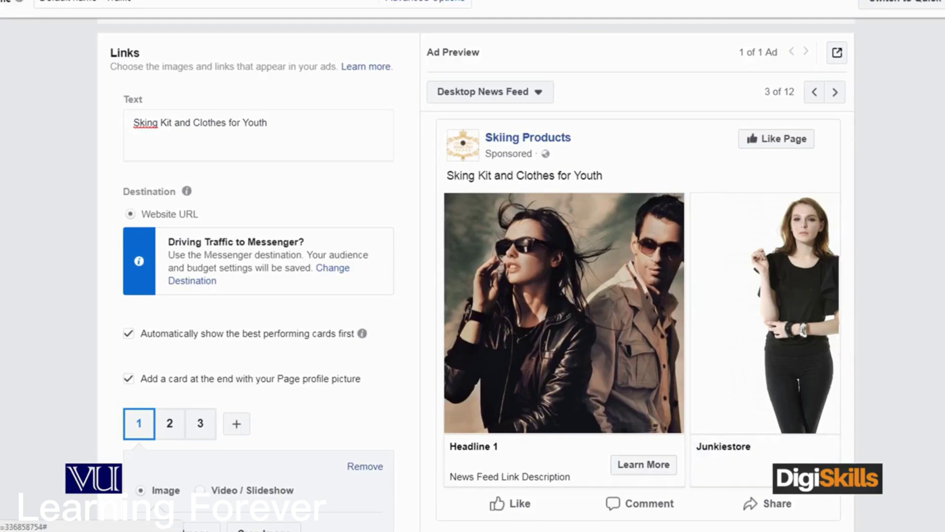
- Set the first carousel card's headline to "Fun during Vacations"
{"action": "scroll", "coordinate": [825, 274], "scroll_direction": "up", "scroll_amount": 6}
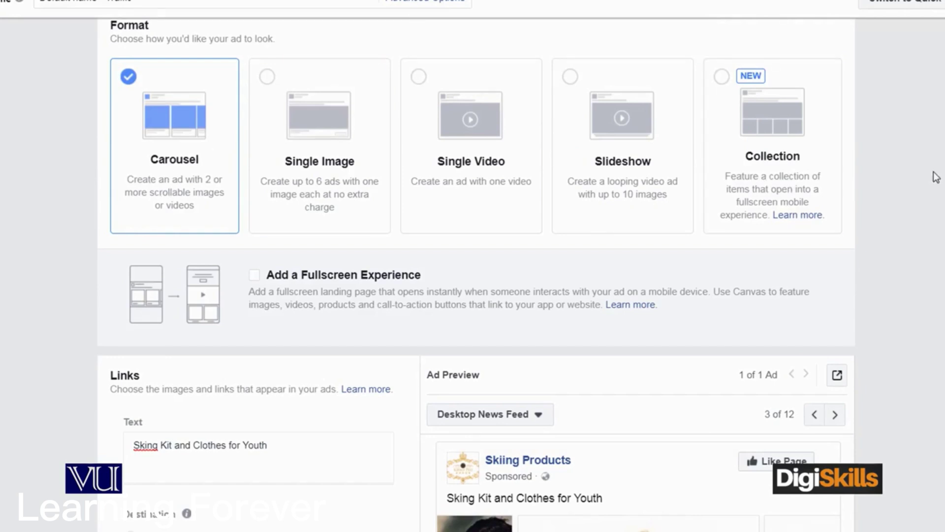
{"action": "scroll", "coordinate": [936, 178], "scroll_direction": "down", "scroll_amount": 6}
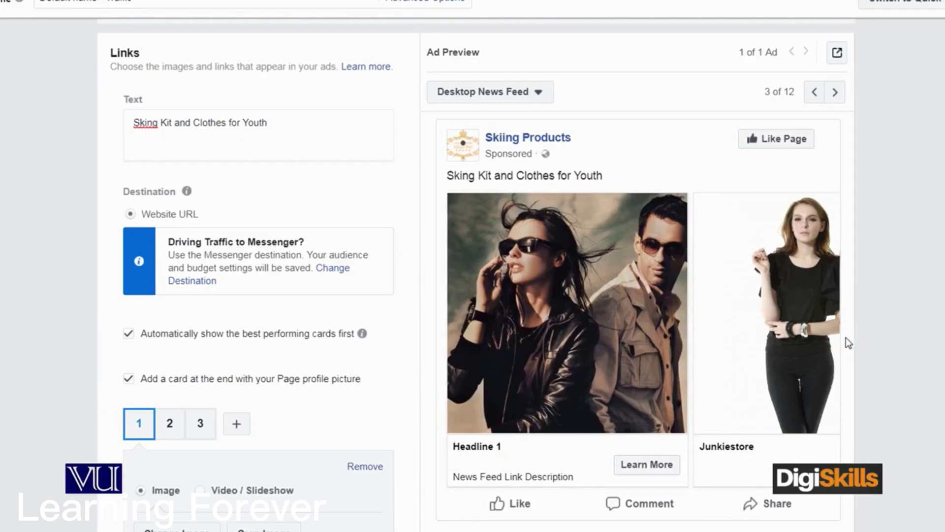
{"action": "scroll", "coordinate": [902, 272], "scroll_direction": "down", "scroll_amount": 1}
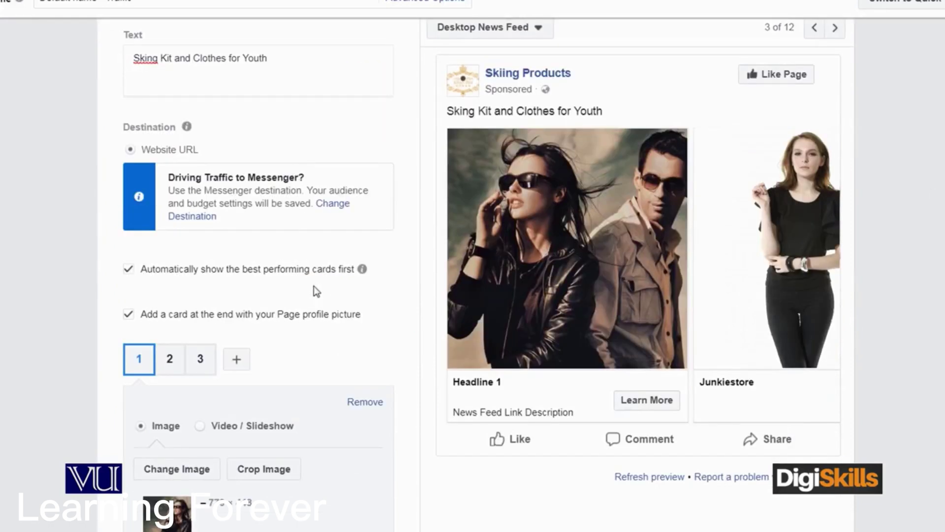
{"action": "mouse_move", "coordinate": [182, 128]}
{"action": "scroll", "coordinate": [907, 139], "scroll_direction": "down", "scroll_amount": 5}
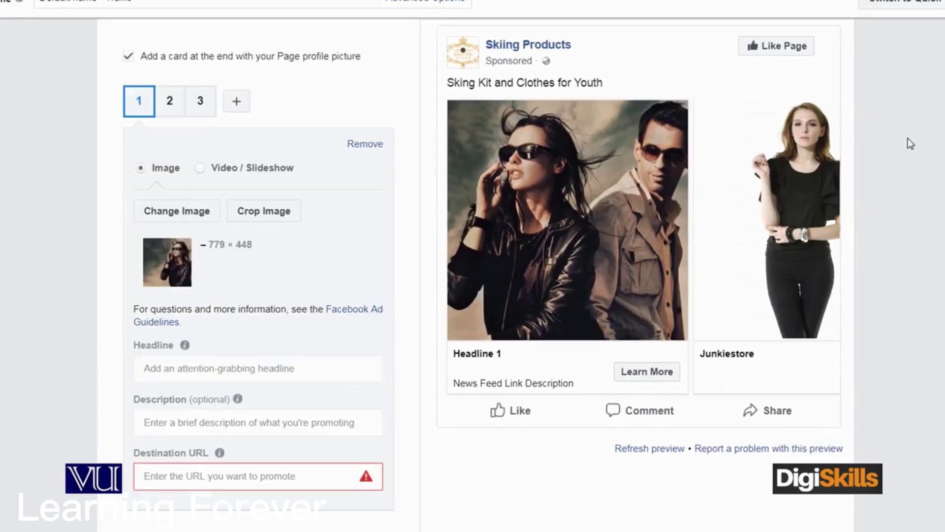
{"action": "left_click", "coordinate": [192, 371]}
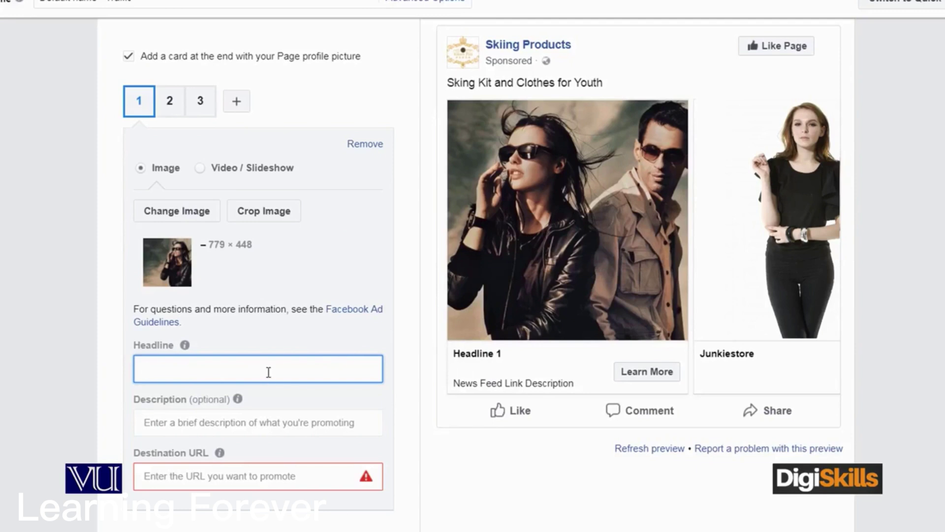
{"action": "type", "text": "Fun"}
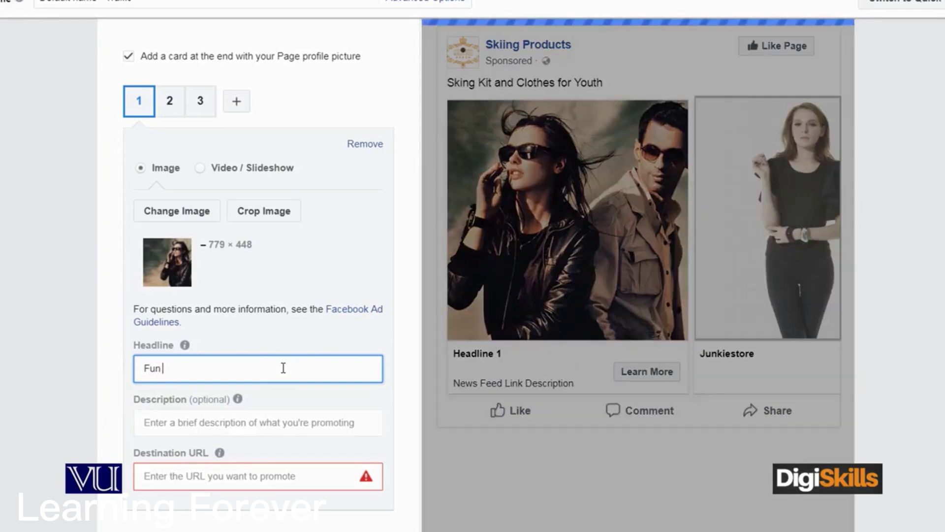
{"action": "type", "text": " during Vac"}
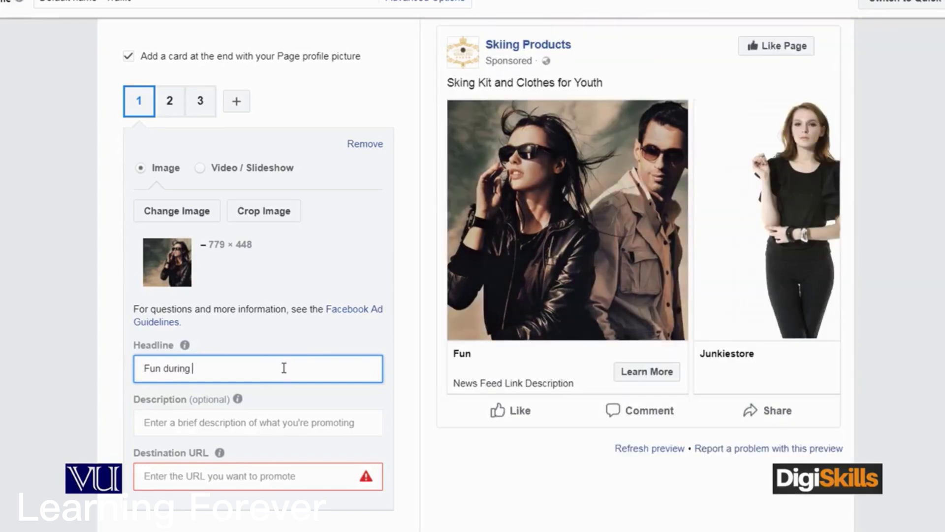
{"action": "type", "text": "ations"}
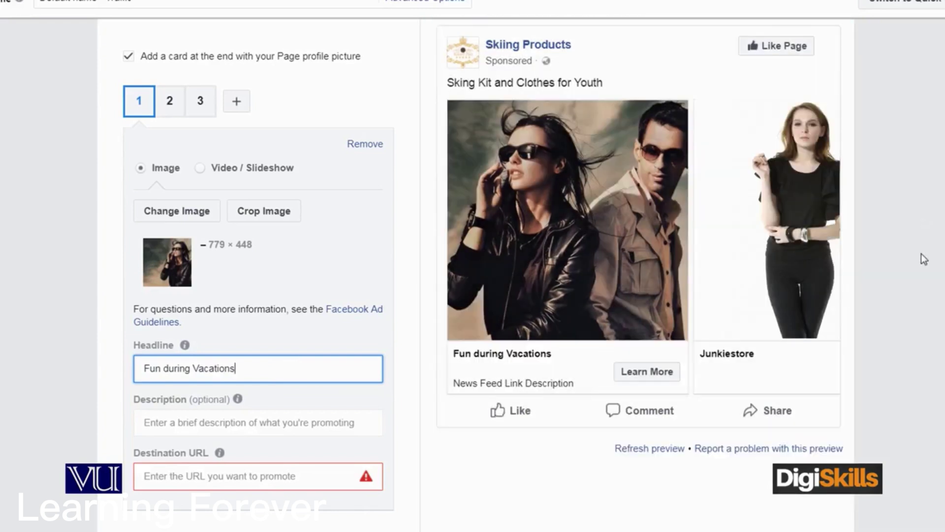
{"action": "left_click", "coordinate": [636, 343]}
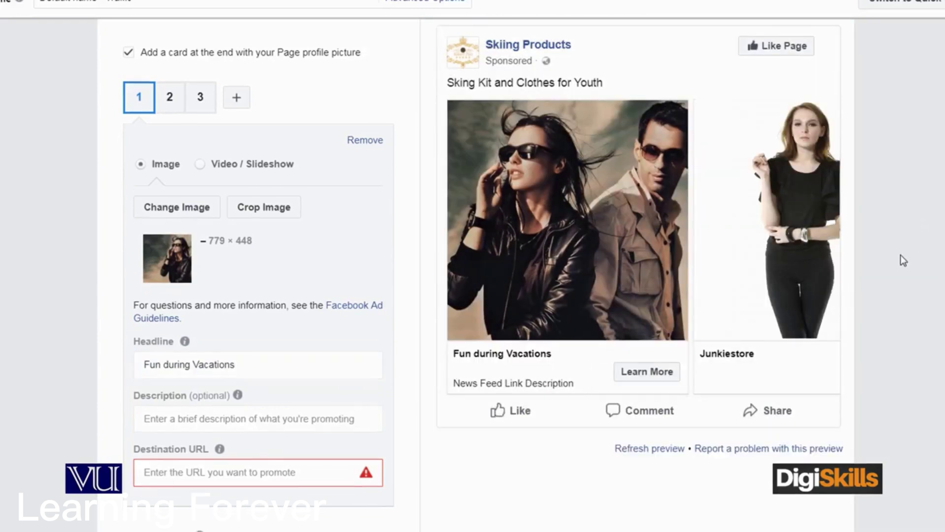
{"action": "scroll", "coordinate": [899, 255], "scroll_direction": "down", "scroll_amount": 3}
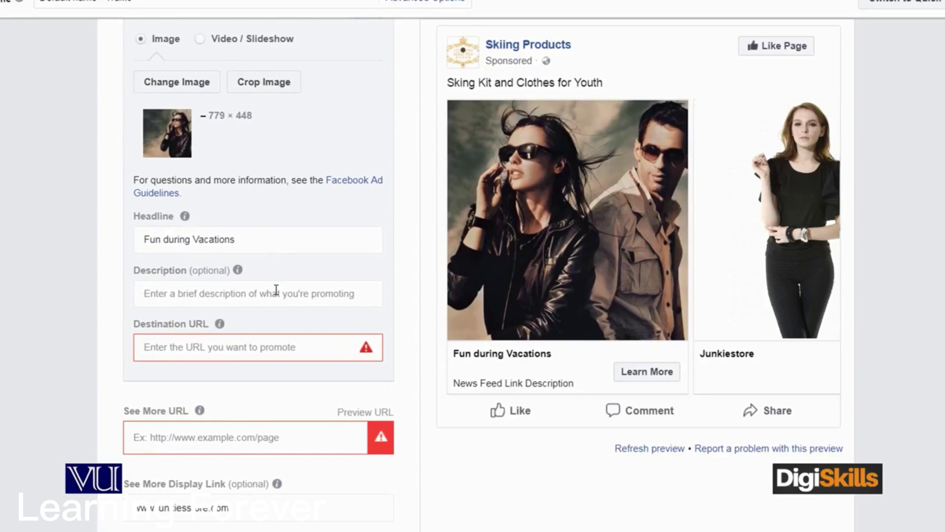
{"action": "left_click", "coordinate": [266, 347]}
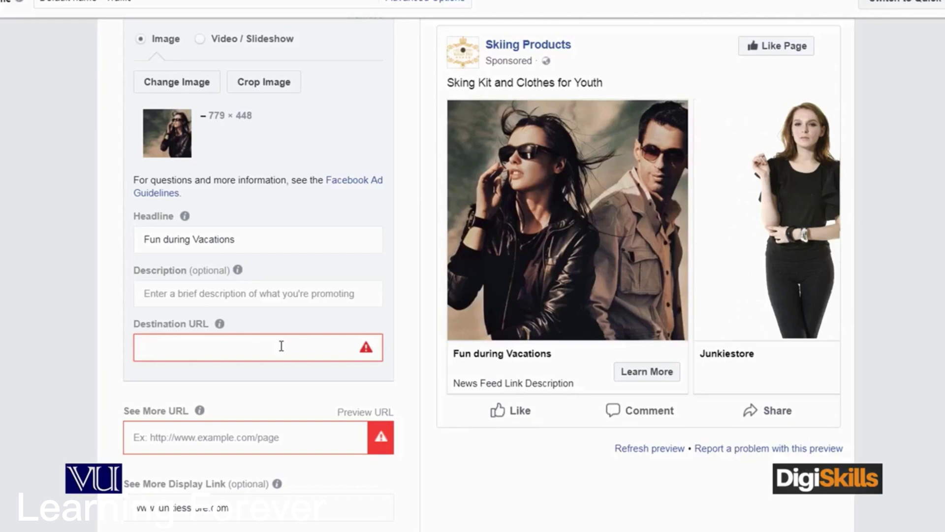
{"action": "left_click", "coordinate": [281, 346]}
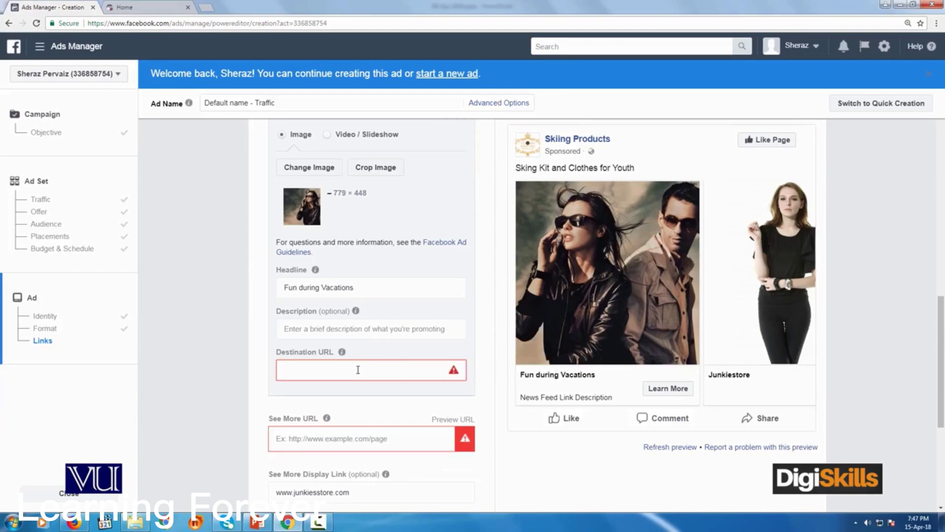
{"action": "type", "text": "http://junkiesstore.com/2-"}
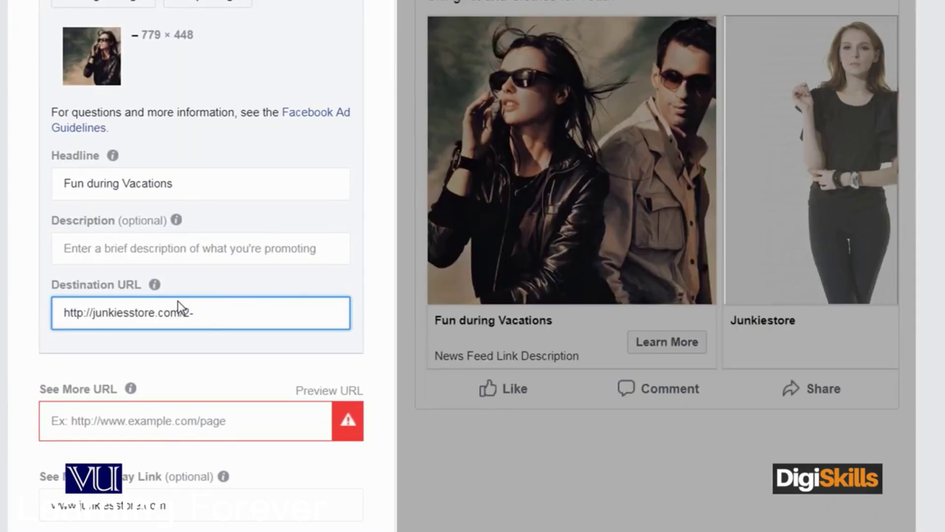
{"action": "key", "text": "BackSpace"}
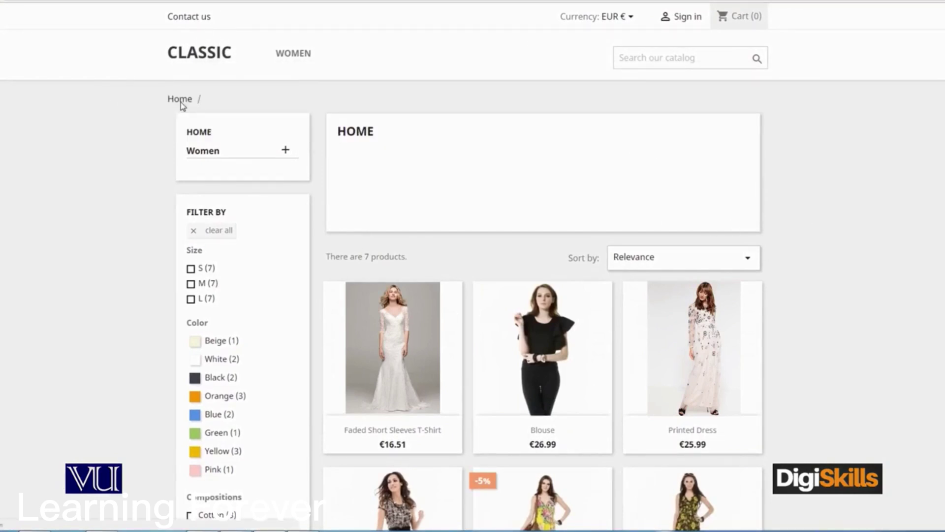
- Switch to the store website, open its home page and browse the banner slides forward and back
{"action": "left_click", "coordinate": [180, 100]}
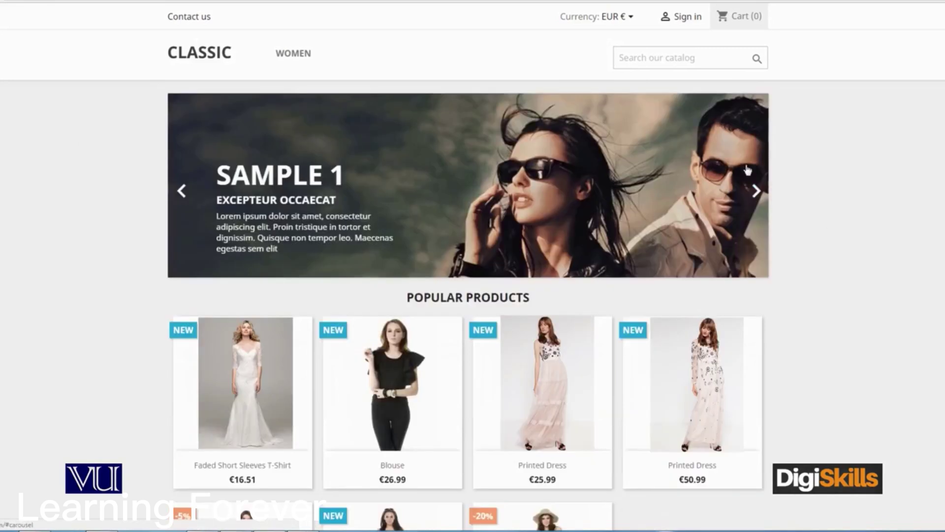
{"action": "left_click", "coordinate": [755, 196]}
{"action": "left_click", "coordinate": [755, 192]}
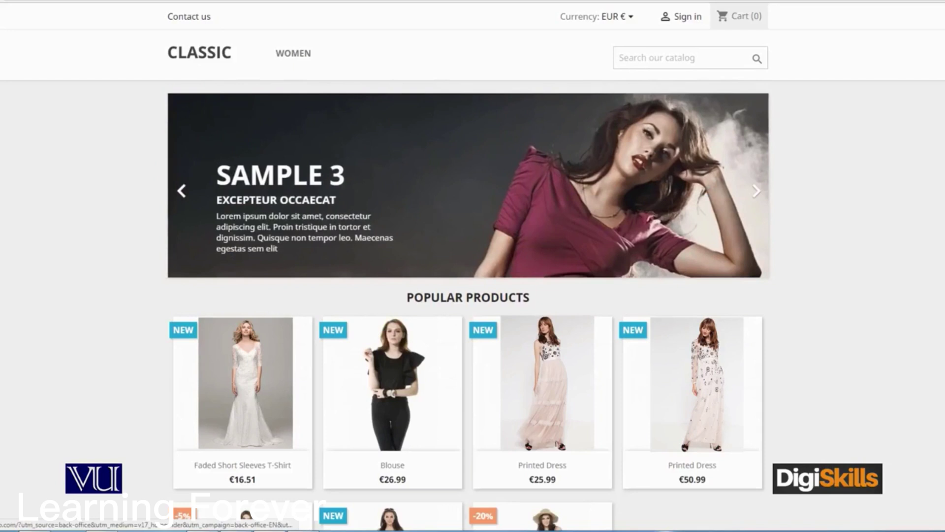
{"action": "left_click", "coordinate": [181, 191]}
{"action": "left_click", "coordinate": [181, 191]}
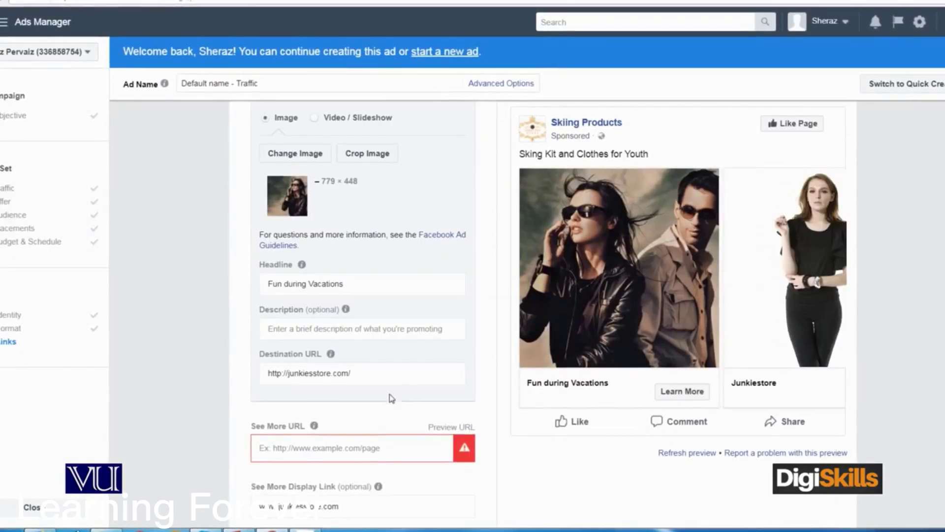
{"action": "scroll", "coordinate": [197, 349], "scroll_direction": "down", "scroll_amount": 1}
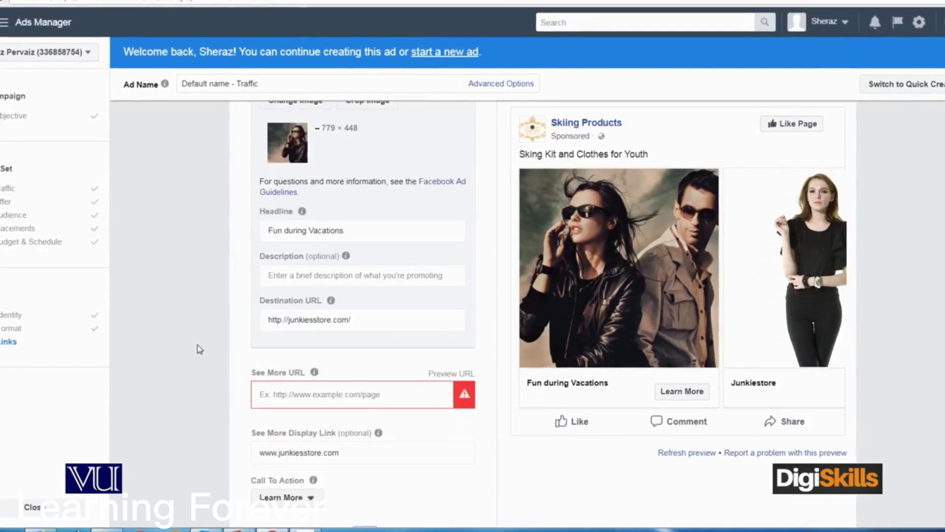
{"action": "left_click", "coordinate": [397, 394]}
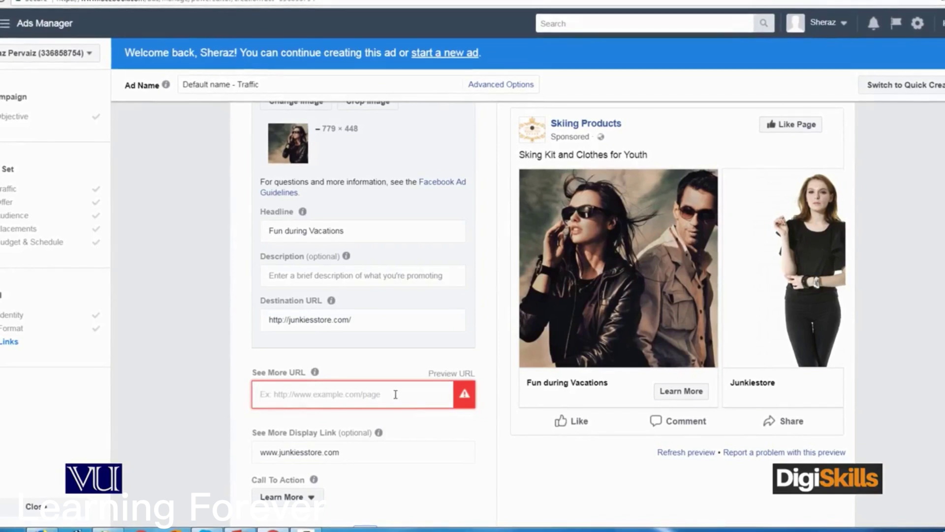
{"action": "type", "text": "http://junkiesstore.com/2-home"}
{"action": "key", "text": "BackSpace"}
{"action": "key", "text": "BackSpace"}
{"action": "key", "text": "BackSpace"}
{"action": "key", "text": "BackSpace"}
{"action": "key", "text": "BackSpace"}
{"action": "key", "text": "BackSpace"}
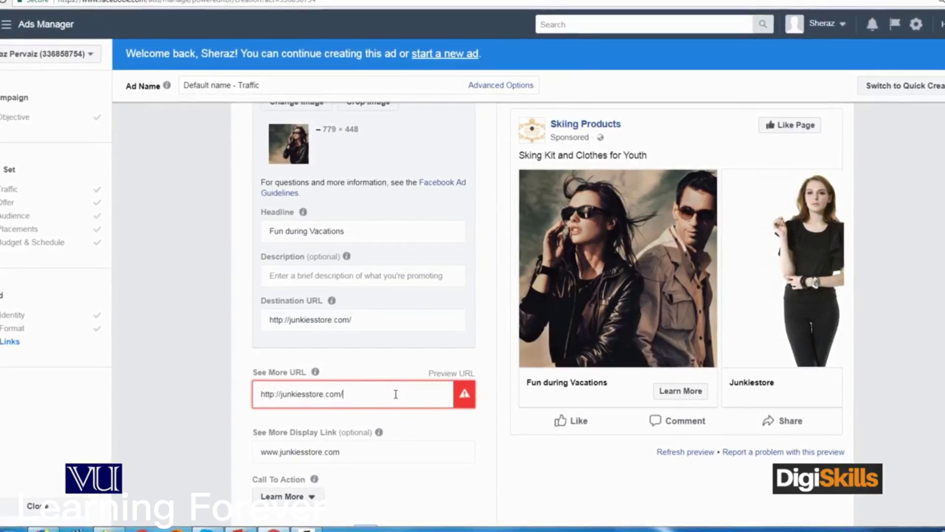
{"action": "left_click", "coordinate": [184, 262]}
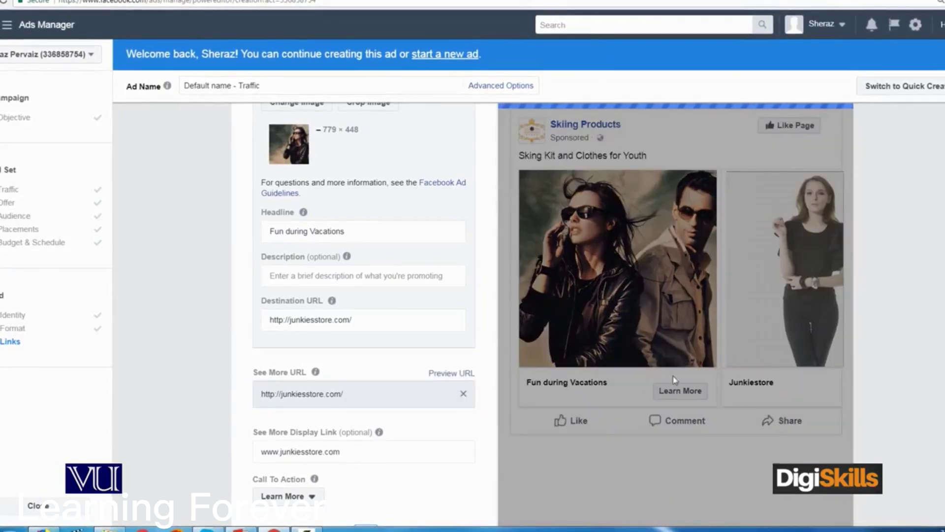
- Review the first card's headline, the ad text and the link settings alongside the ad preview
{"action": "scroll", "coordinate": [886, 280], "scroll_direction": "up", "scroll_amount": 1}
{"action": "scroll", "coordinate": [887, 280], "scroll_direction": "up", "scroll_amount": 2}
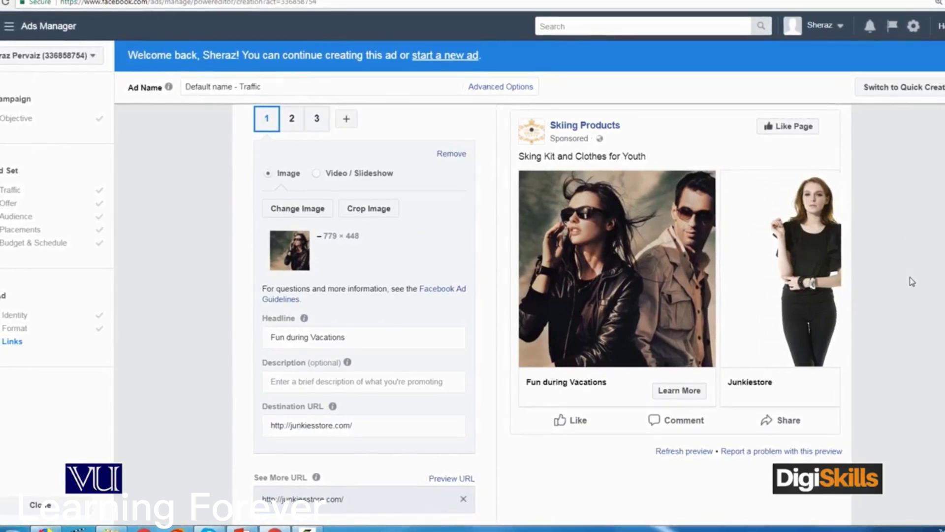
{"action": "left_click", "coordinate": [361, 334]}
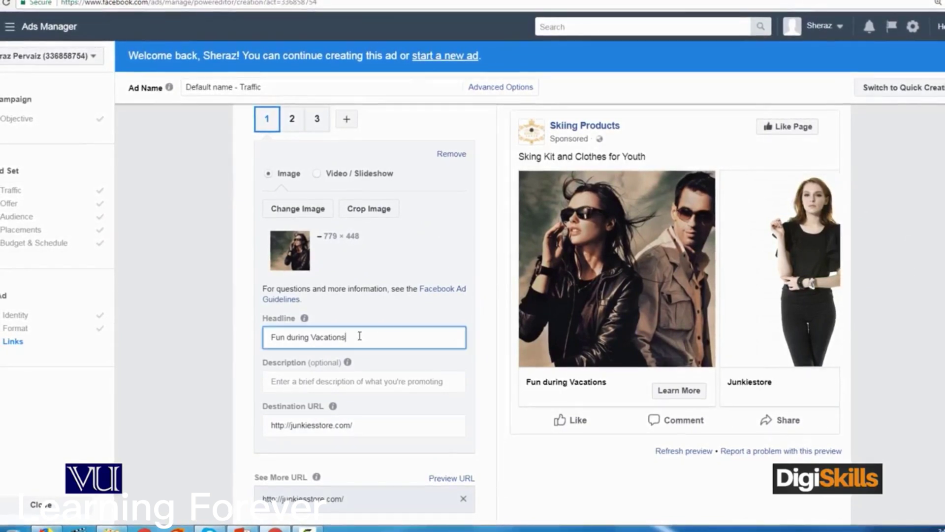
{"action": "key", "text": "ctrl+shift+Left"}
{"action": "key", "text": "ctrl+shift+Left"}
{"action": "key", "text": "ctrl+shift+Left"}
{"action": "scroll", "coordinate": [365, 329], "scroll_direction": "up", "scroll_amount": 4}
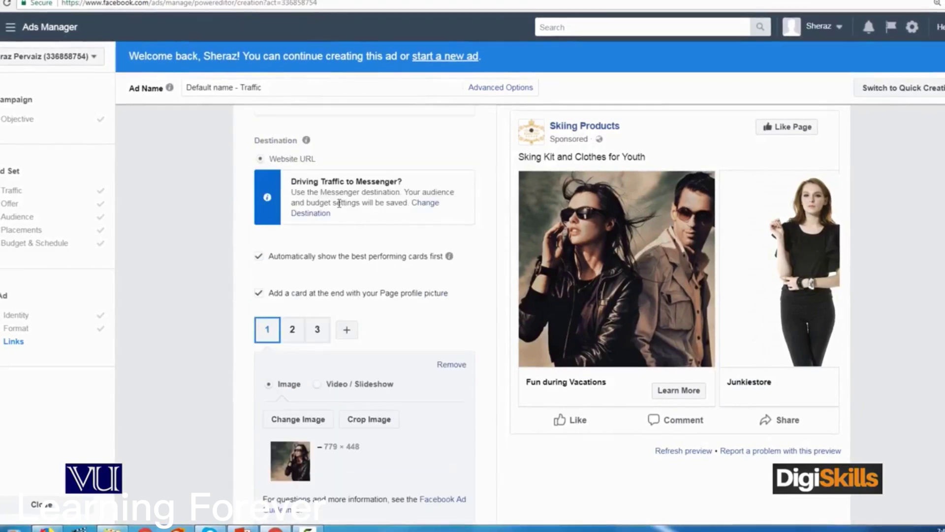
{"action": "scroll", "coordinate": [340, 211], "scroll_direction": "up", "scroll_amount": 4}
{"action": "triple_click", "coordinate": [357, 297]}
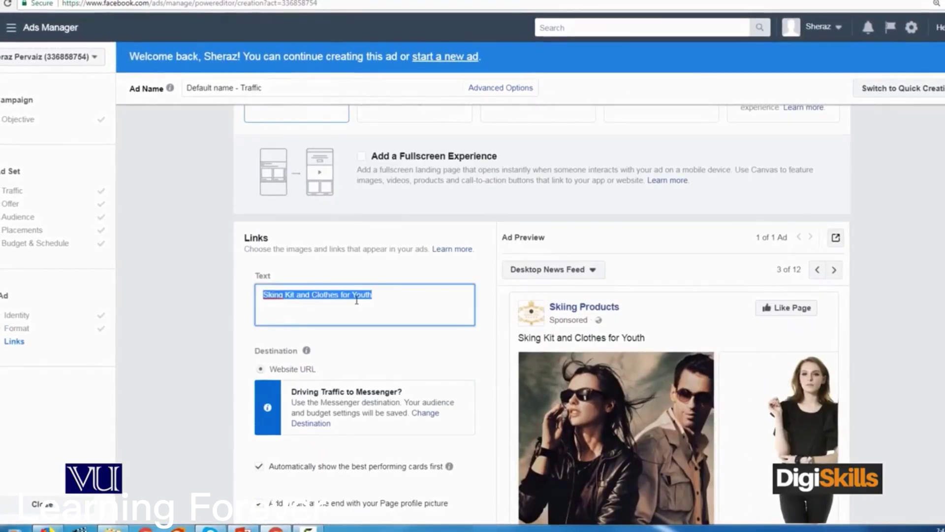
{"action": "scroll", "coordinate": [357, 300], "scroll_direction": "down", "scroll_amount": 8}
{"action": "scroll", "coordinate": [358, 304], "scroll_direction": "down", "scroll_amount": 5}
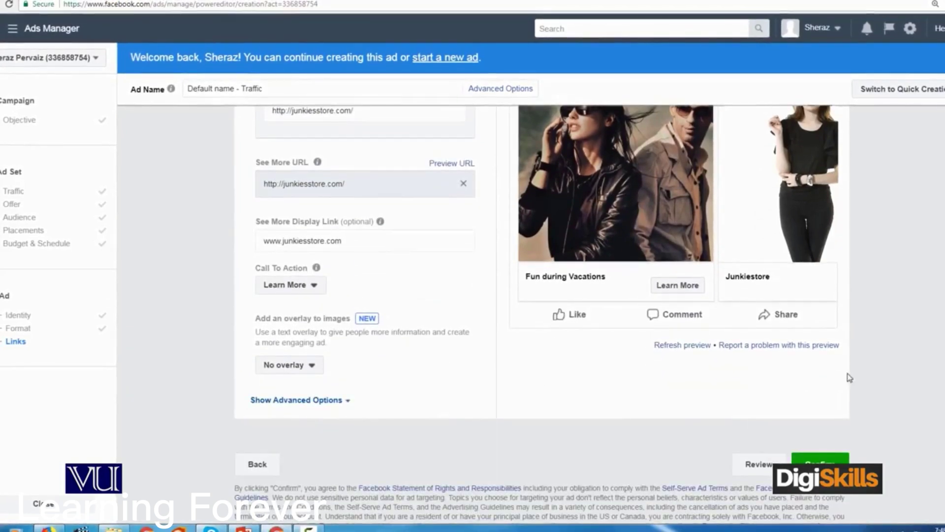
{"action": "scroll", "coordinate": [871, 368], "scroll_direction": "up", "scroll_amount": 4}
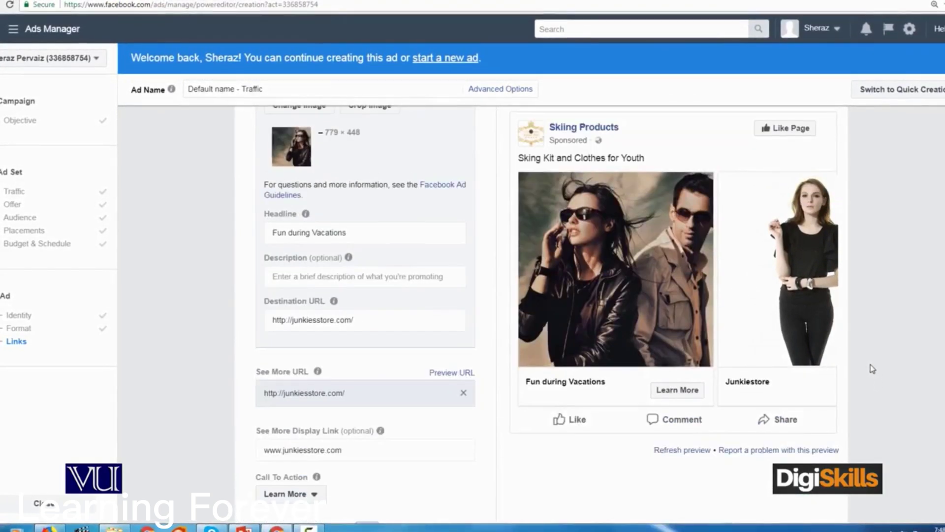
- Set the first carousel card's description to "20 % Discount on purchase above 5000"
{"action": "left_click", "coordinate": [324, 280]}
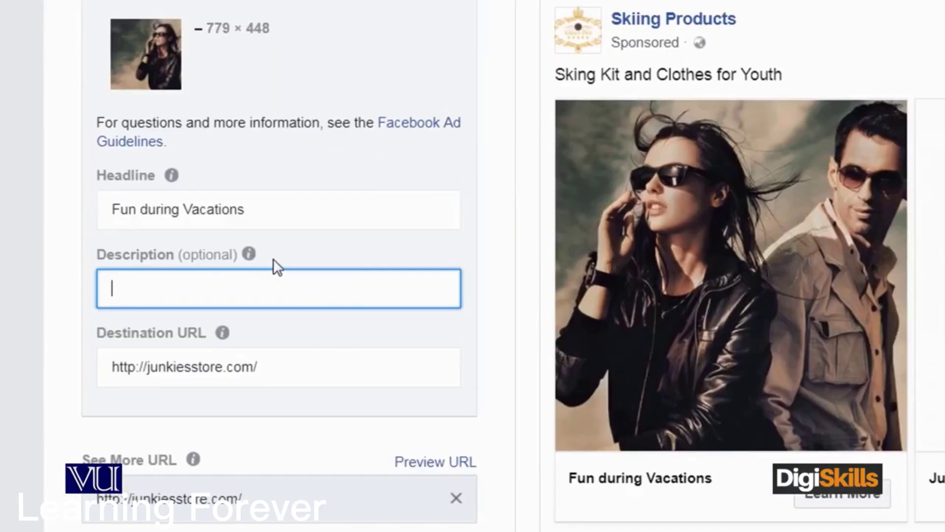
{"action": "mouse_move", "coordinate": [350, 257]}
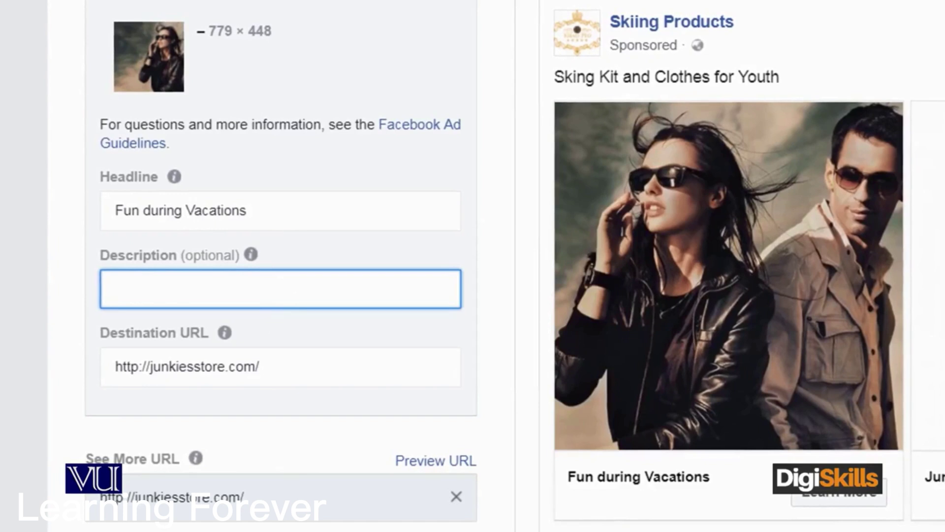
{"action": "type", "text": "Dis"}
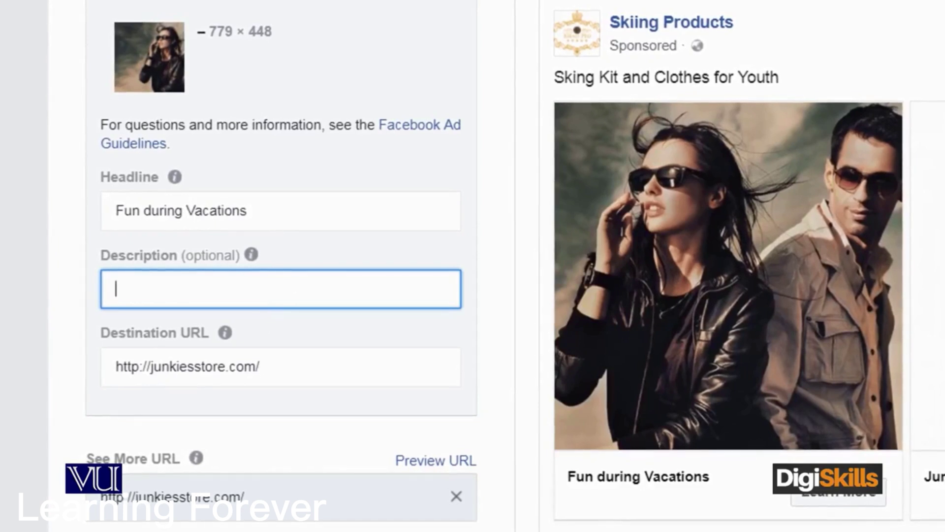
{"action": "type", "text": "count on p"}
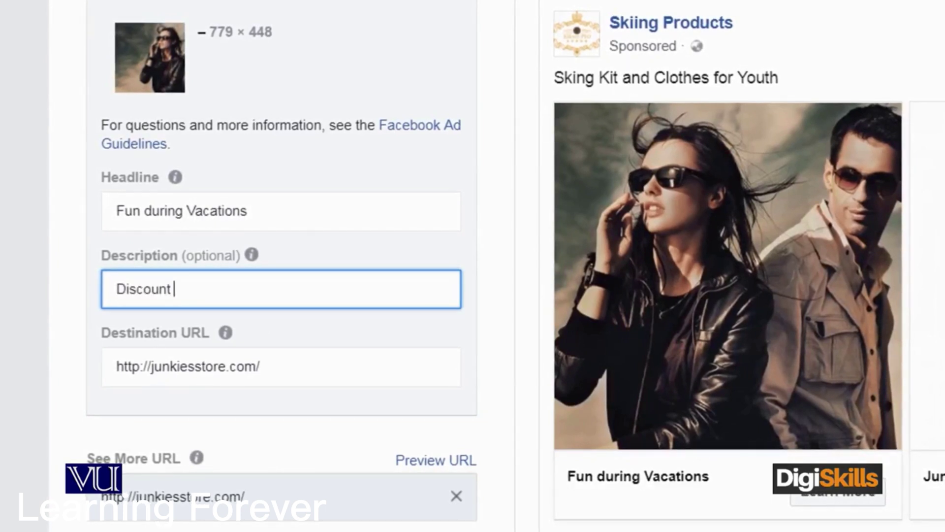
{"action": "type", "text": "urch"}
{"action": "key", "text": "BackSpace"}
{"action": "type", "text": "chase abot"}
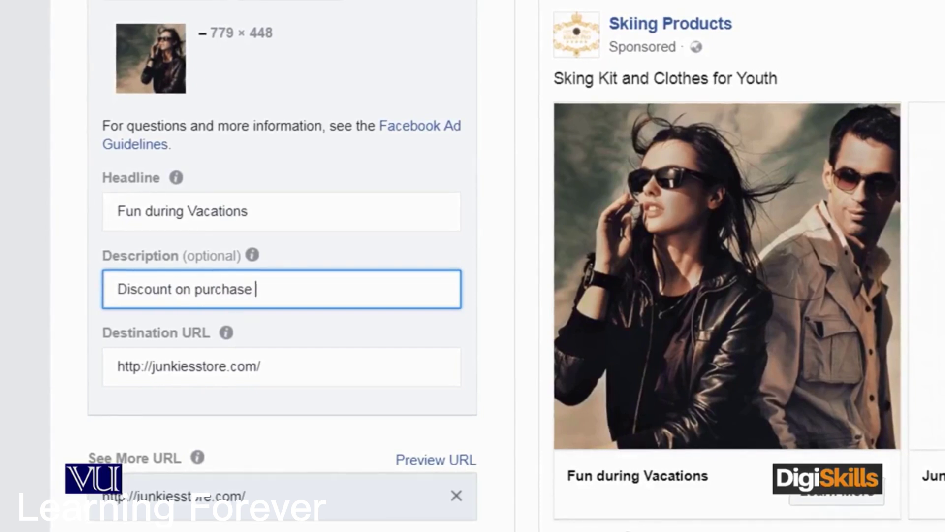
{"action": "key", "text": "BackSpace"}
{"action": "type", "text": "ve"}
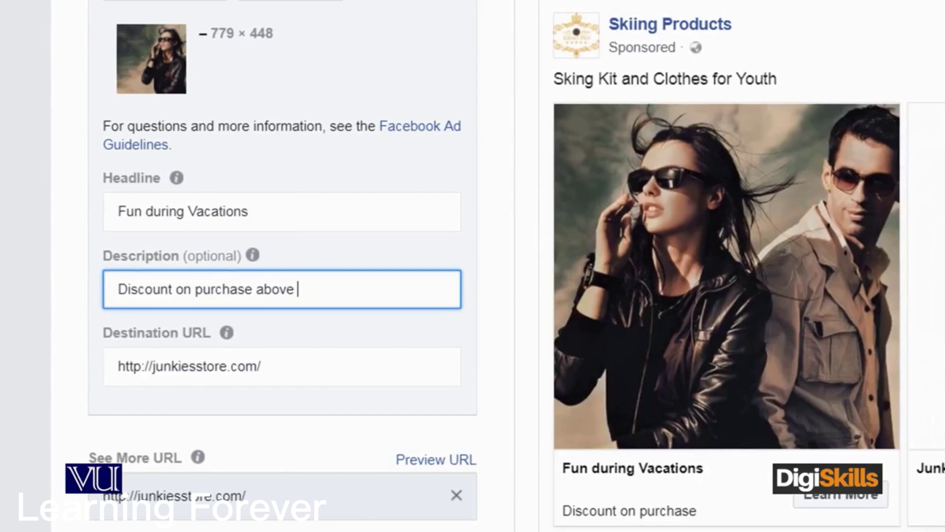
{"action": "type", "text": " 5000"}
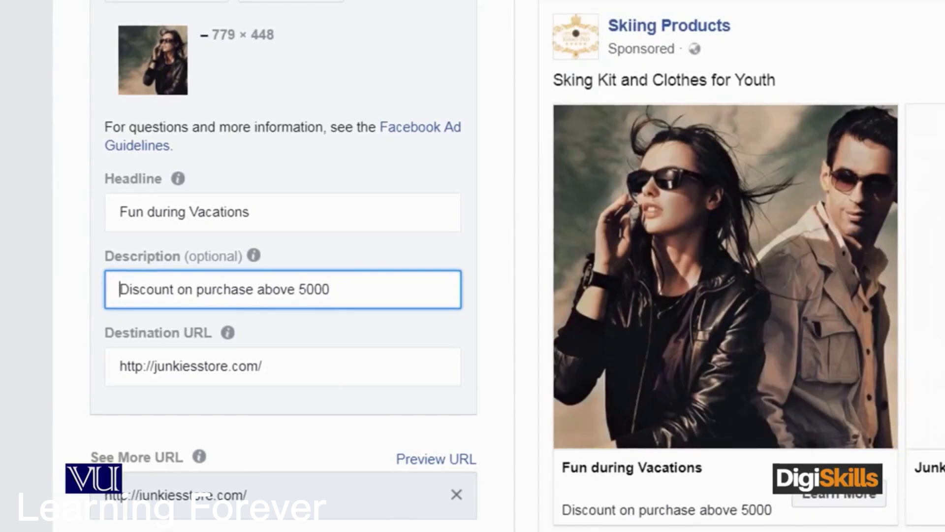
{"action": "type", "text": "20 %"}
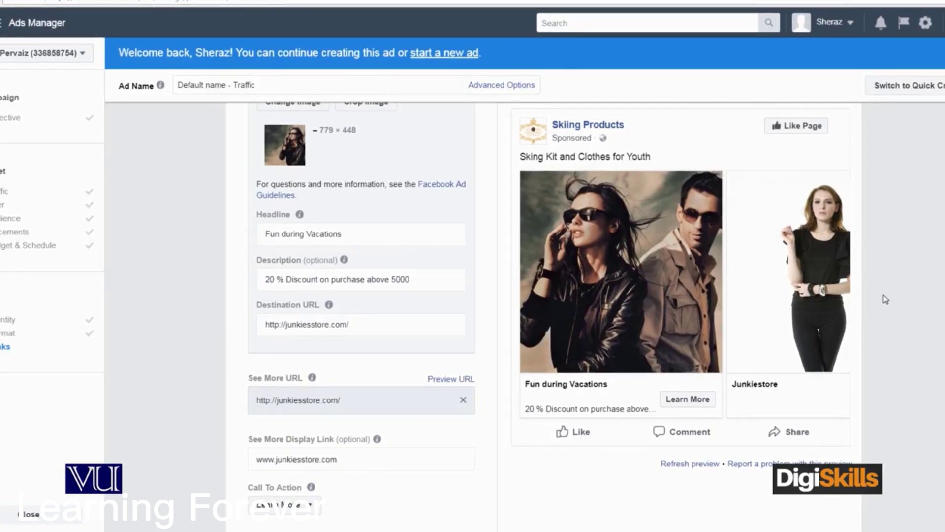
- Review the carousel ad from its text through the card details, links and call to action to the final submission options
{"action": "scroll", "coordinate": [885, 299], "scroll_direction": "up", "scroll_amount": 2}
{"action": "scroll", "coordinate": [895, 288], "scroll_direction": "up", "scroll_amount": 2}
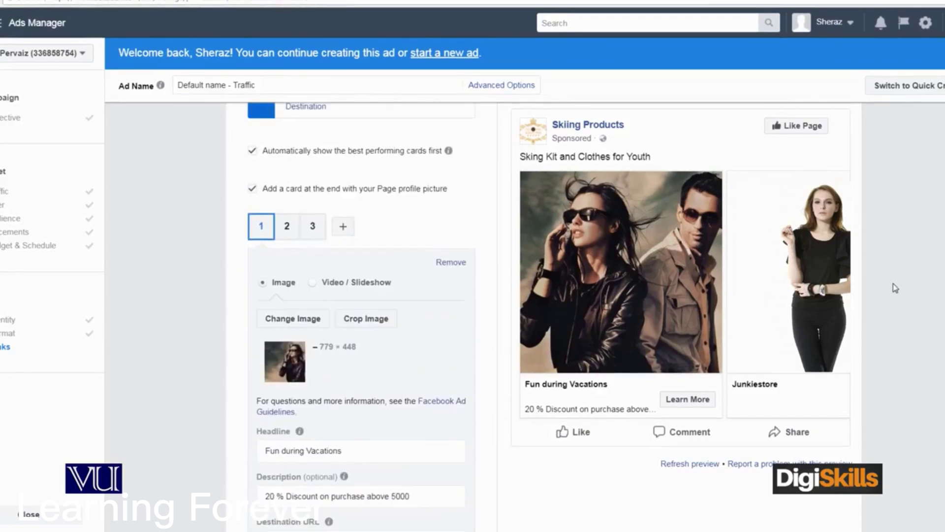
{"action": "scroll", "coordinate": [553, 319], "scroll_direction": "up", "scroll_amount": 5}
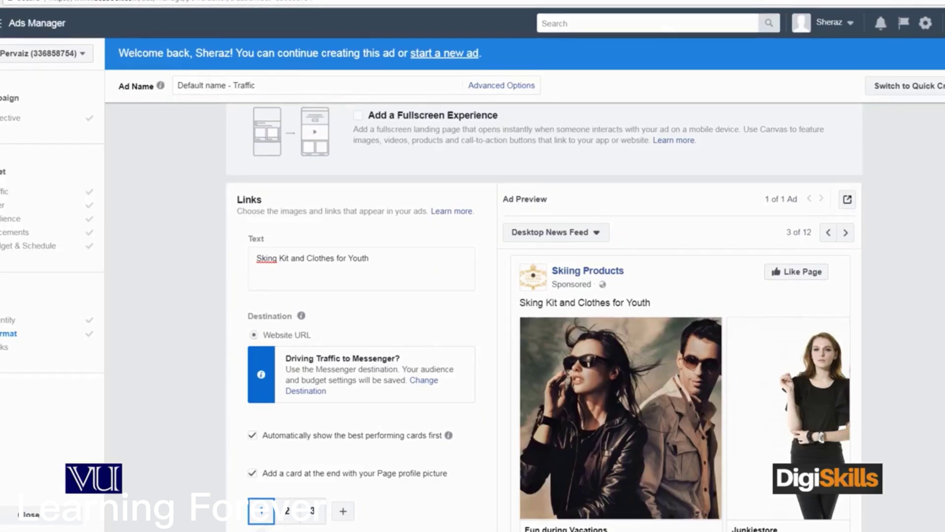
{"action": "scroll", "coordinate": [598, 319], "scroll_direction": "down", "scroll_amount": 3}
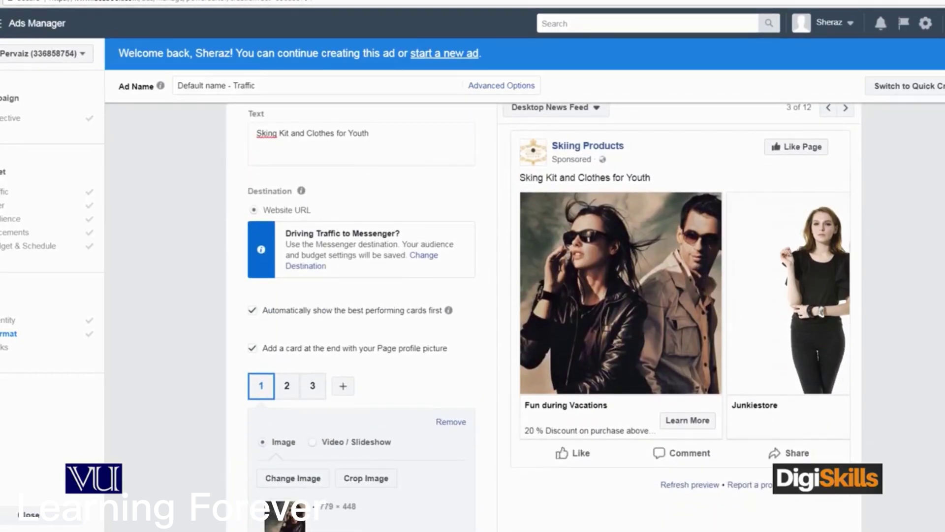
{"action": "scroll", "coordinate": [882, 315], "scroll_direction": "down", "scroll_amount": 2}
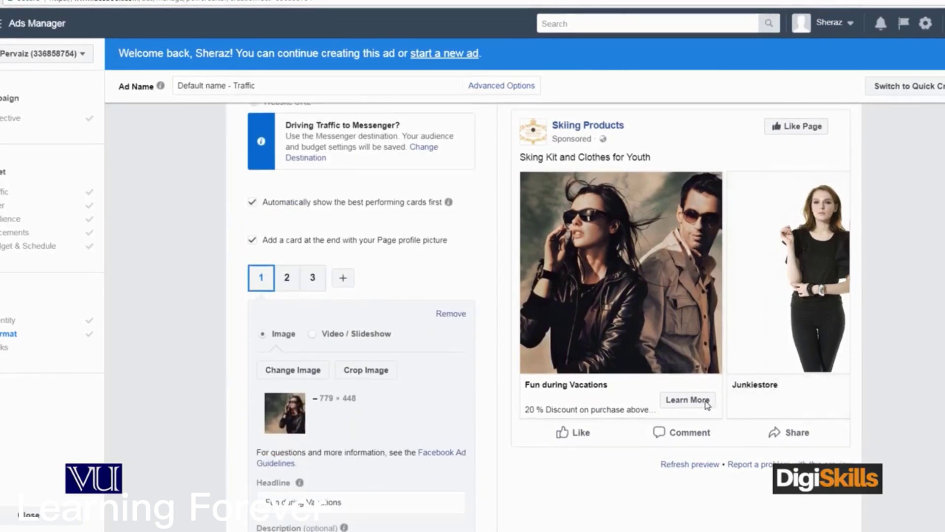
{"action": "scroll", "coordinate": [899, 348], "scroll_direction": "down", "scroll_amount": 4}
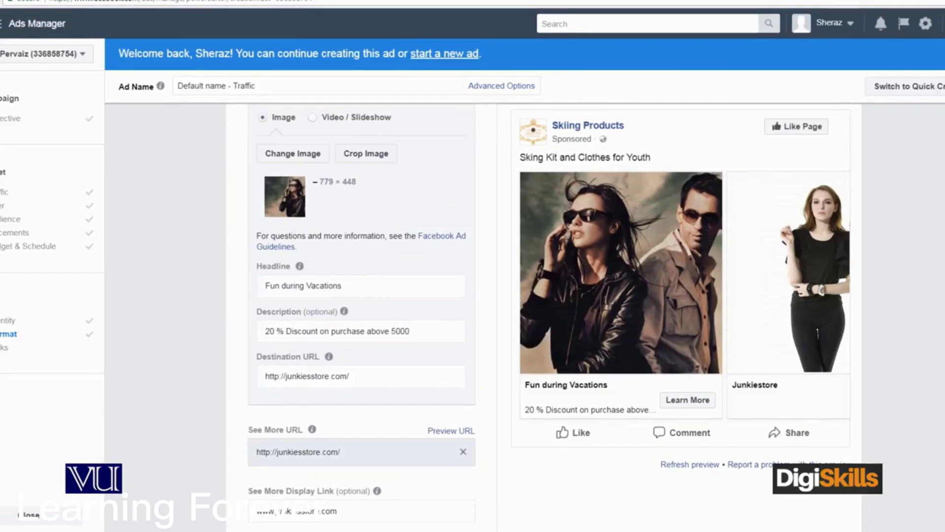
{"action": "scroll", "coordinate": [926, 401], "scroll_direction": "down", "scroll_amount": 5}
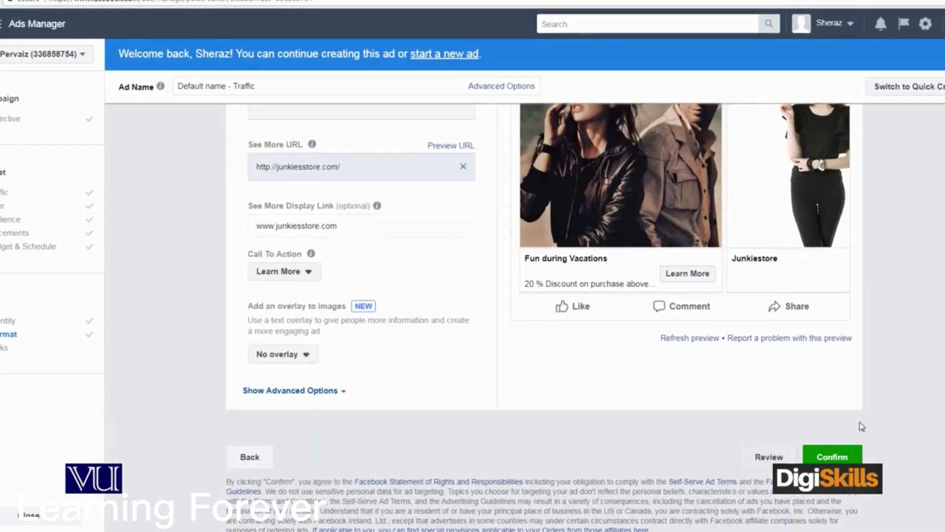
{"action": "left_click", "coordinate": [832, 457]}
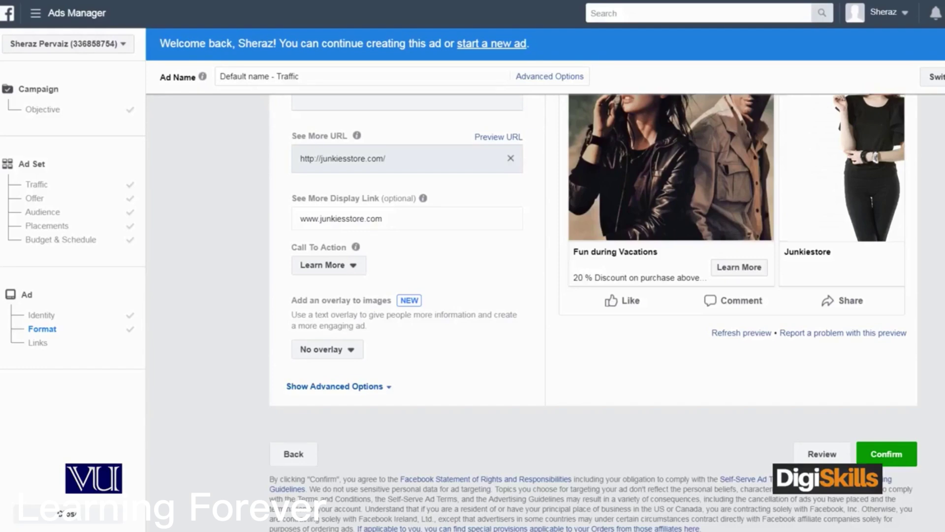
- Select the carousel's See More URL and preview the page it leads to
{"action": "scroll", "coordinate": [939, 412], "scroll_direction": "up", "scroll_amount": 5}
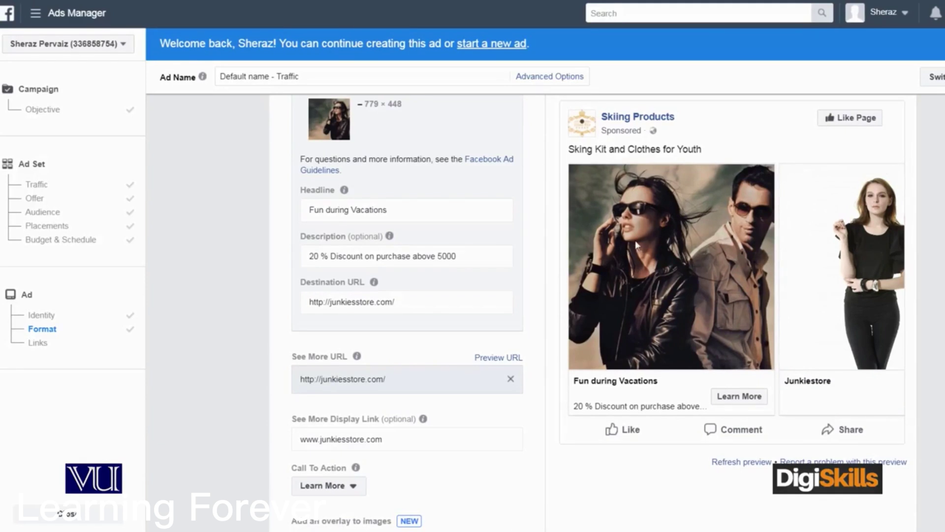
{"action": "left_click", "coordinate": [368, 378]}
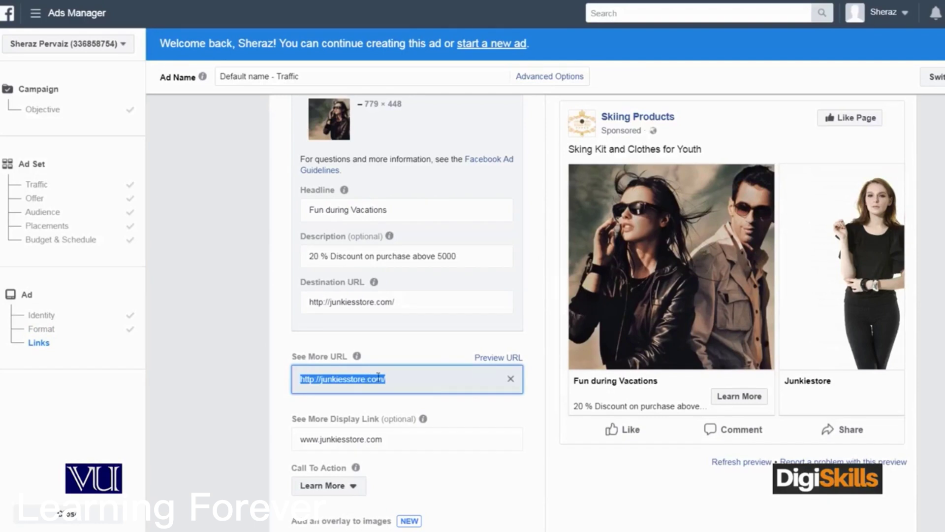
{"action": "left_click", "coordinate": [490, 359]}
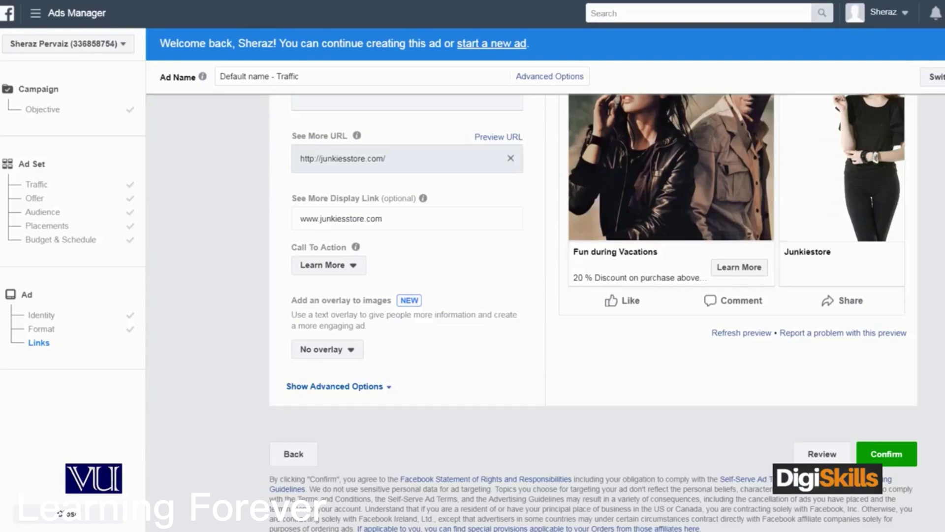
- Open the list of ad accounts and examine the personal account's entry
{"action": "left_click", "coordinate": [125, 44]}
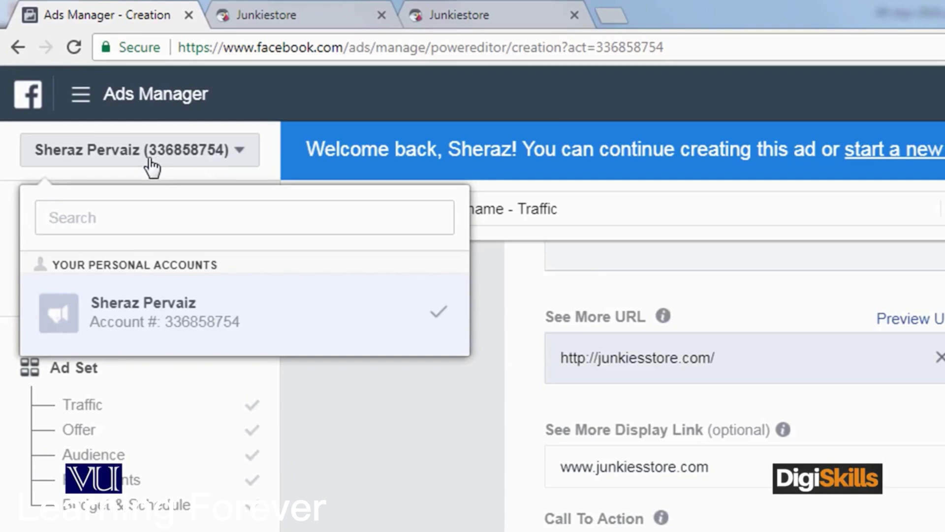
{"action": "left_click_drag", "start_coordinate": [167, 323], "coordinate": [242, 331]}
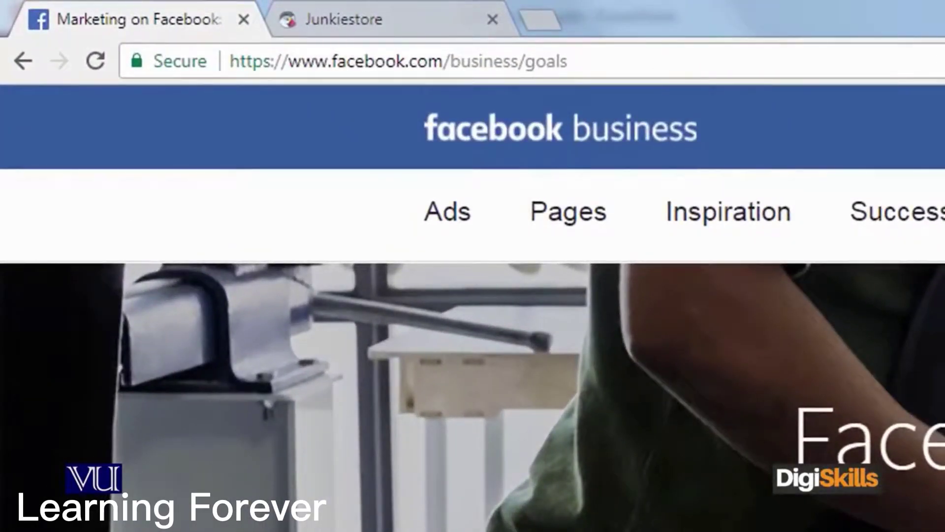
{"action": "left_click", "coordinate": [398, 61]}
{"action": "left_click", "coordinate": [567, 61]}
{"action": "key", "text": "BackSpace"}
{"action": "key", "text": "BackSpace"}
{"action": "key", "text": "BackSpace"}
{"action": "key", "text": "BackSpace"}
{"action": "key", "text": "BackSpace"}
{"action": "type", "text": "products"}
{"action": "key", "text": "Return"}
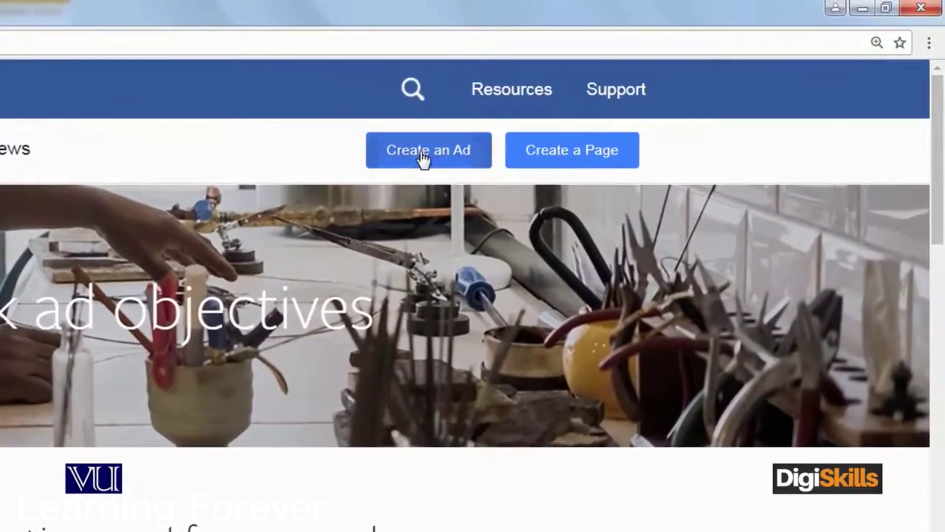
- Create an ad from the Facebook Business page, starting over instead of continuing the saved campaign draft
{"action": "left_click", "coordinate": [421, 155]}
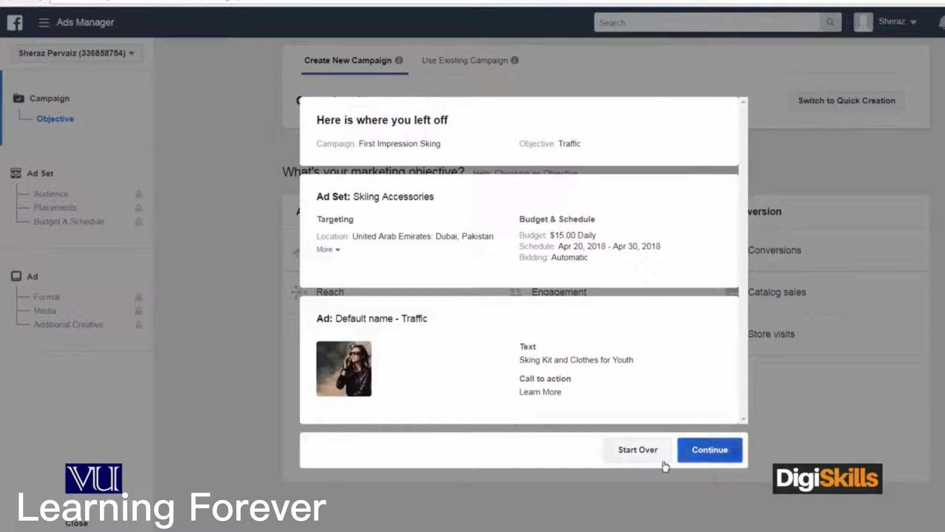
{"action": "left_click", "coordinate": [636, 450]}
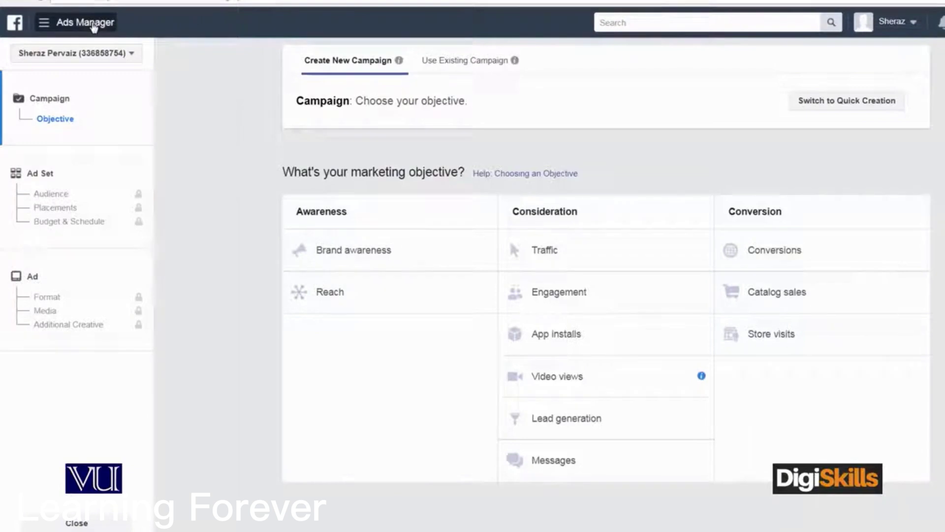
- Choose Brand awareness as the new campaign's marketing objective
{"action": "mouse_move", "coordinate": [514, 60]}
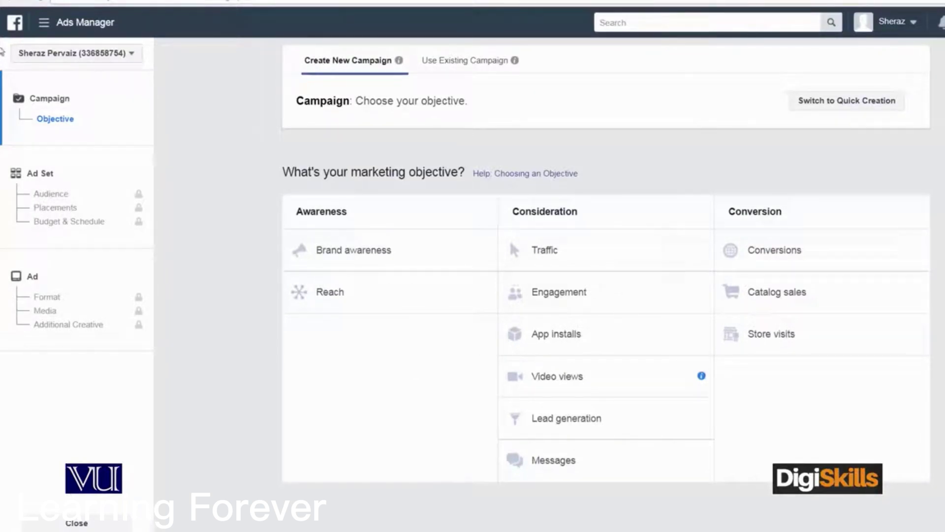
{"action": "mouse_move", "coordinate": [62, 309]}
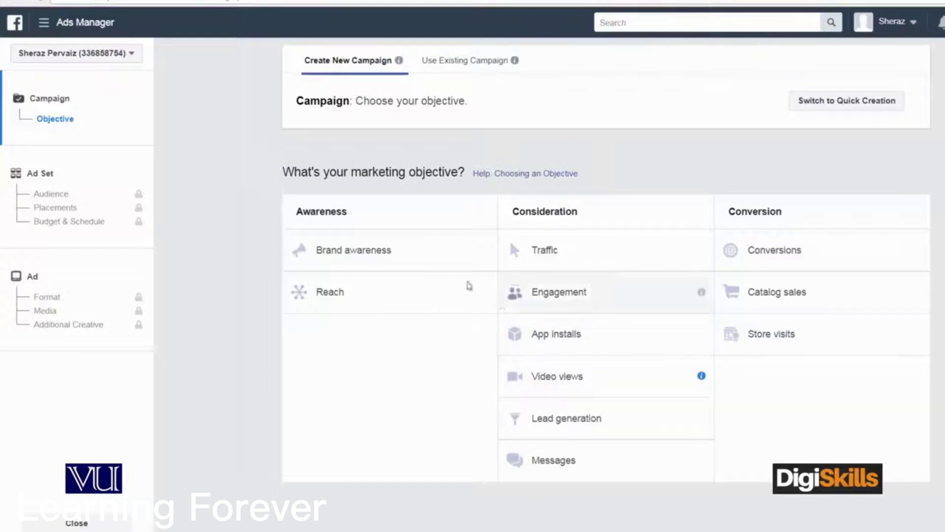
{"action": "left_click", "coordinate": [369, 252]}
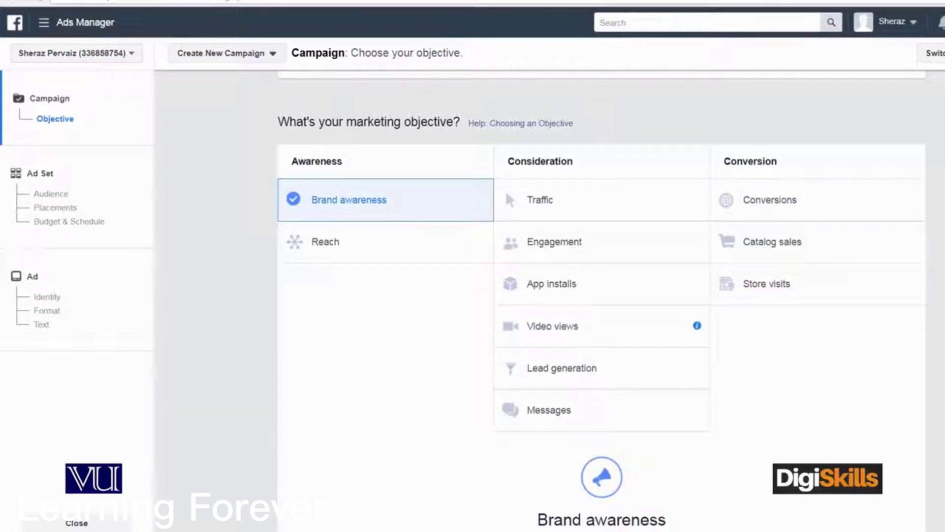
{"action": "scroll", "coordinate": [505, 191], "scroll_direction": "down", "scroll_amount": 3}
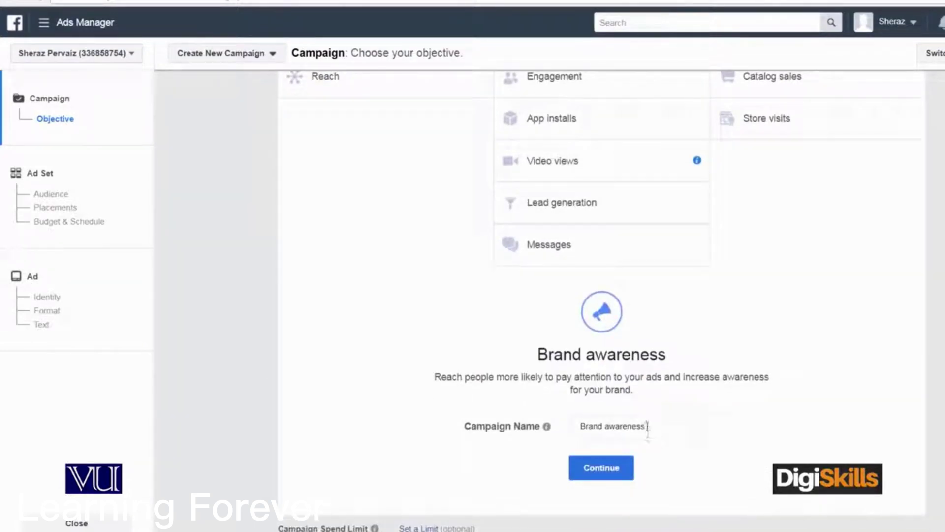
{"action": "double_click", "coordinate": [648, 426]}
{"action": "left_click", "coordinate": [669, 421]}
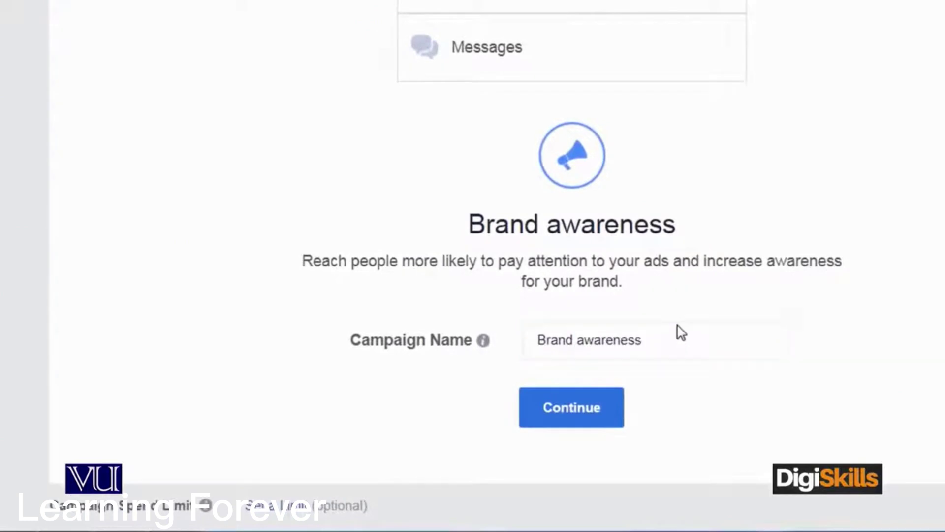
{"action": "triple_click", "coordinate": [682, 342]}
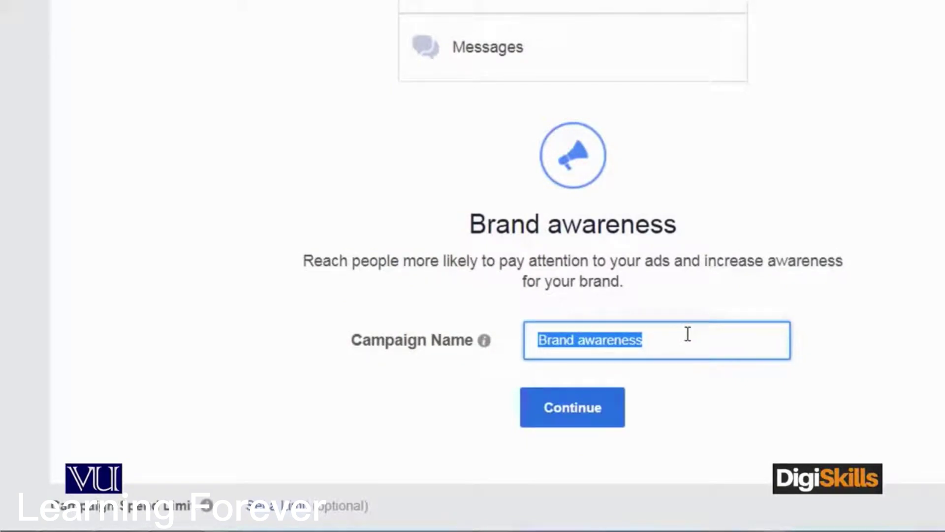
{"action": "type", "text": "Mercedez Shiner"}
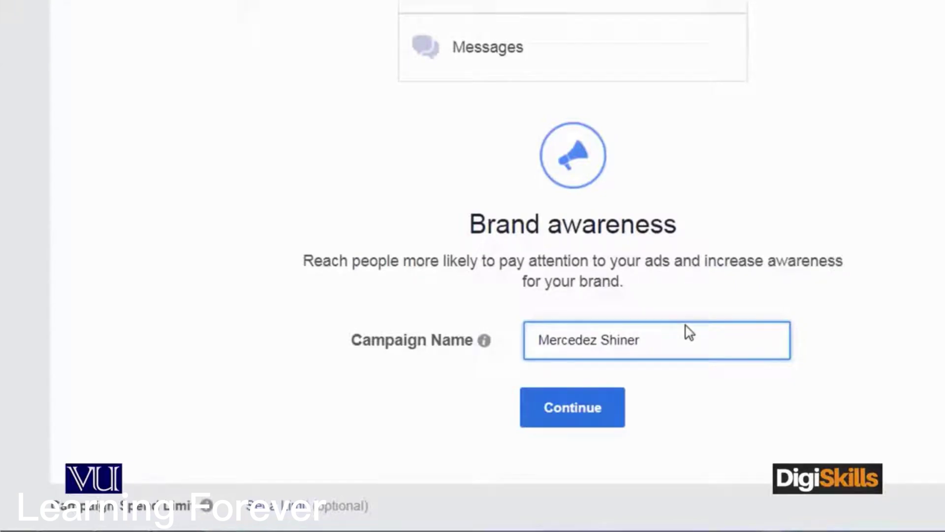
{"action": "left_click", "coordinate": [601, 415]}
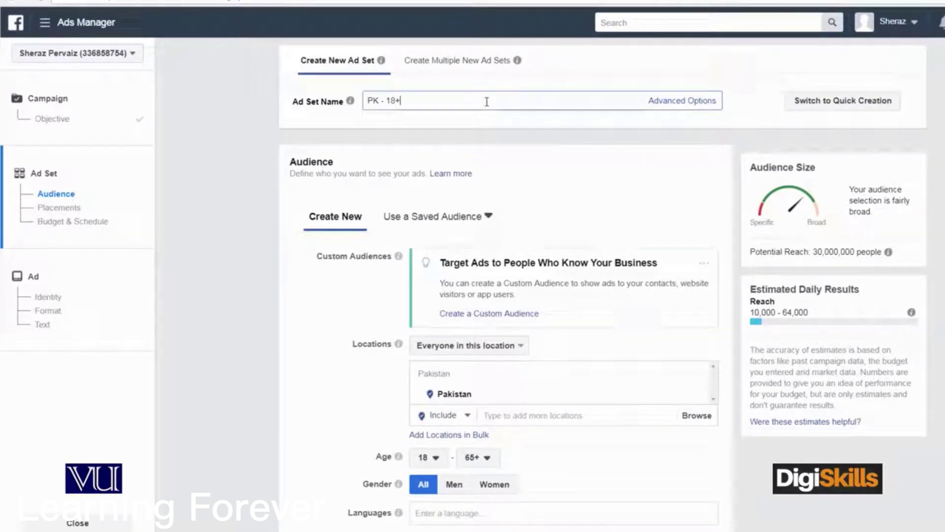
- Rename the ad set as "Awareness of New Mercedez Benz" using a manually entered name
{"action": "left_click", "coordinate": [680, 101]}
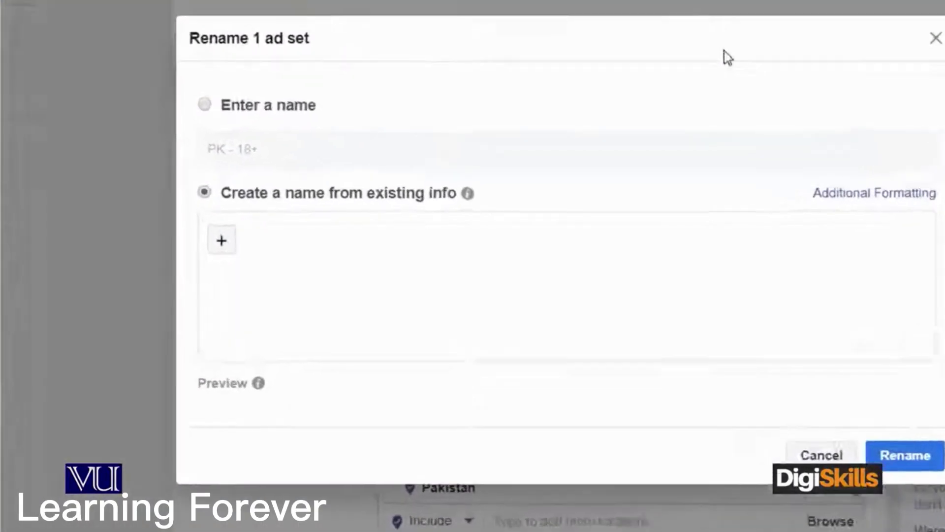
{"action": "left_click", "coordinate": [189, 98]}
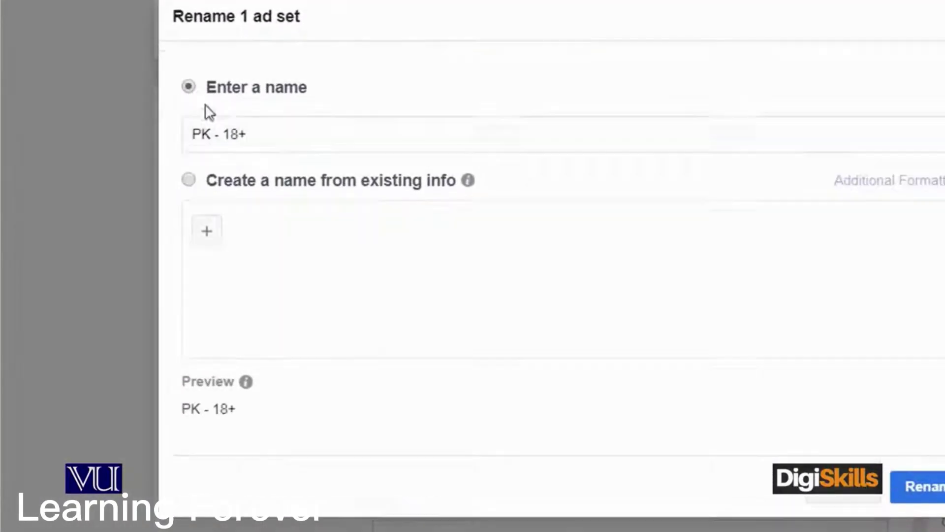
{"action": "triple_click", "coordinate": [274, 139]}
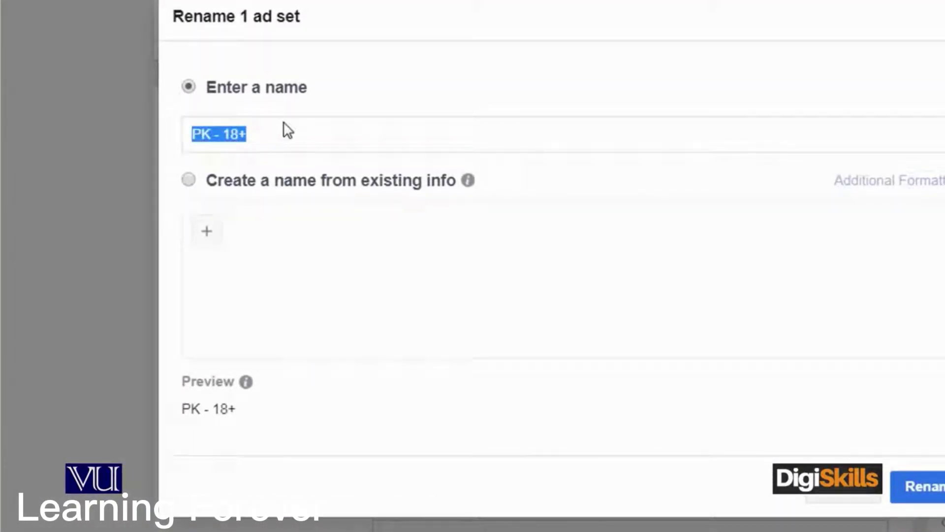
{"action": "type", "text": "Awareness of Ne"}
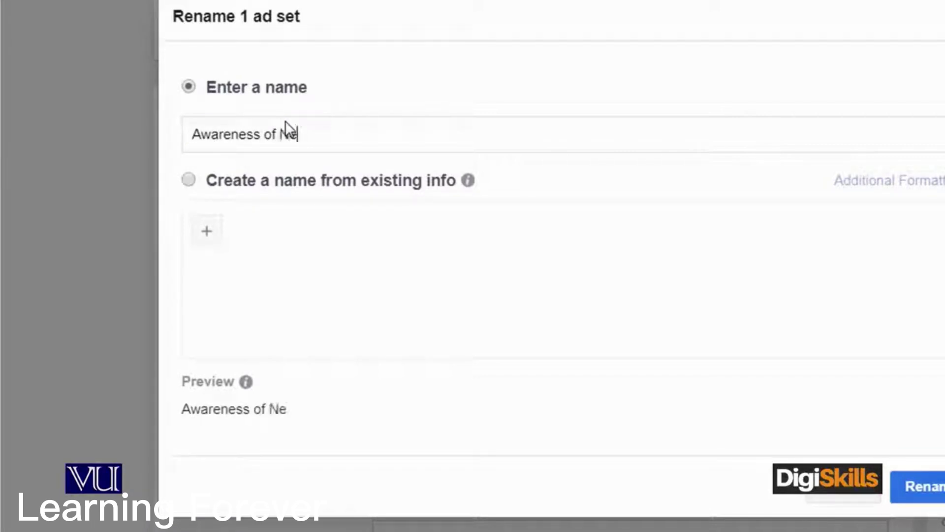
{"action": "type", "text": "w Mercededx"}
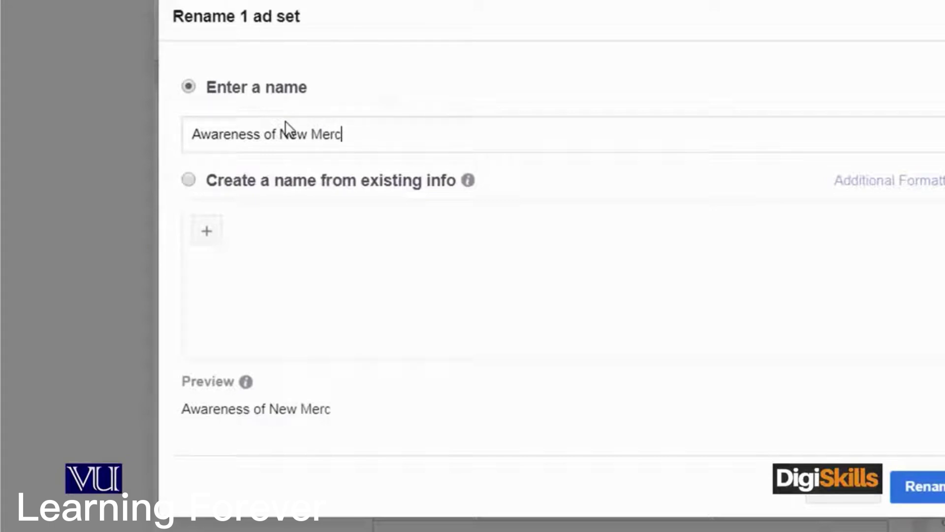
{"action": "key", "text": "BackSpace"}
{"action": "key", "text": "BackSpace"}
{"action": "key", "text": "BackSpace"}
{"action": "type", "text": "ez Ban"}
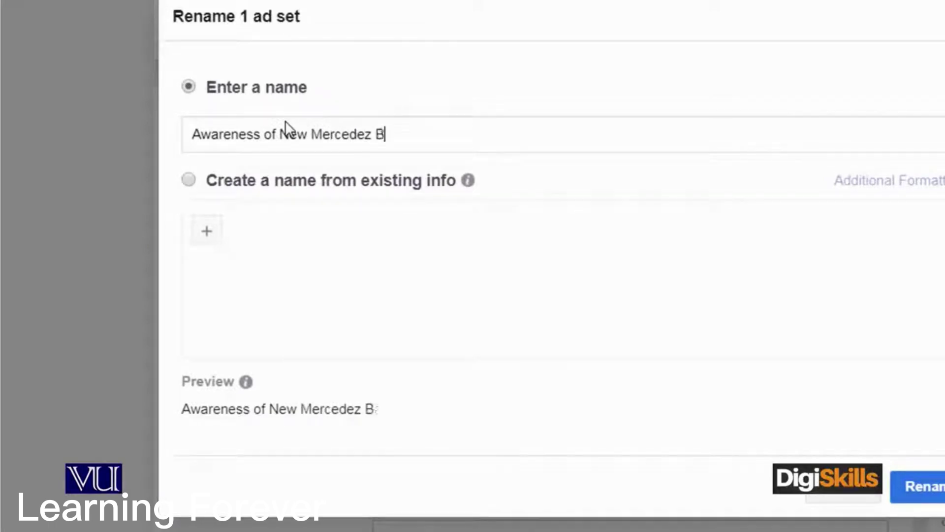
{"action": "key", "text": "BackSpace"}
{"action": "key", "text": "BackSpace"}
{"action": "type", "text": "enx"}
{"action": "key", "text": "BackSpace"}
{"action": "type", "text": "z"}
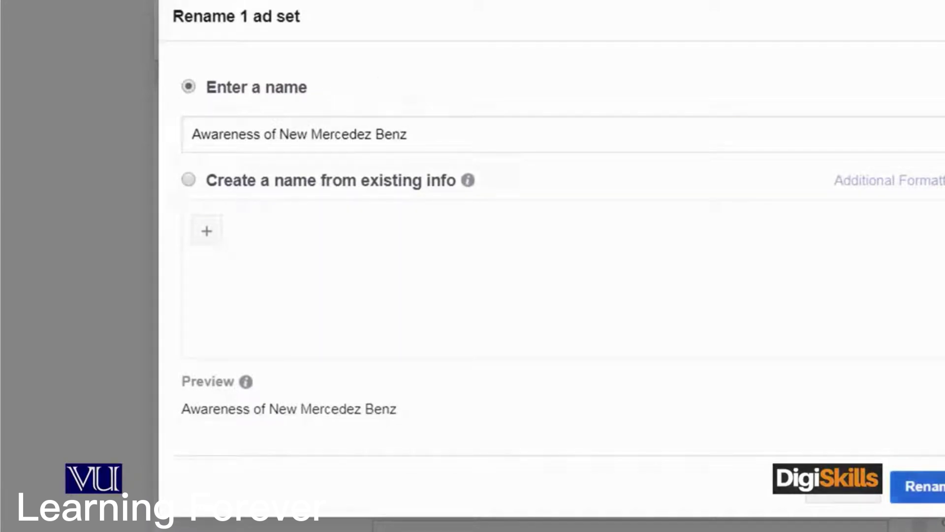
{"action": "left_click", "coordinate": [928, 495]}
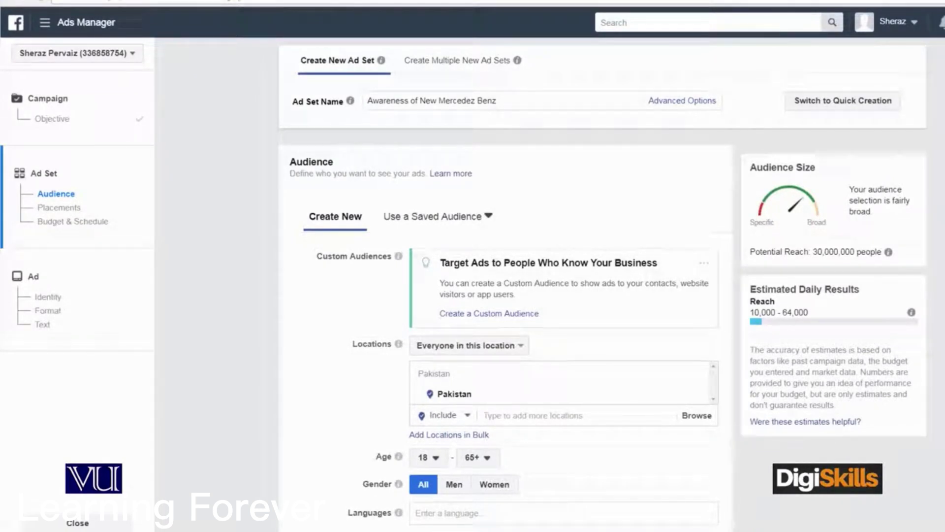
- Replace Pakistan with the countries Canada and Germany in the audience locations, checking the audience size and potential reach
{"action": "scroll", "coordinate": [603, 281], "scroll_direction": "down", "scroll_amount": 1}
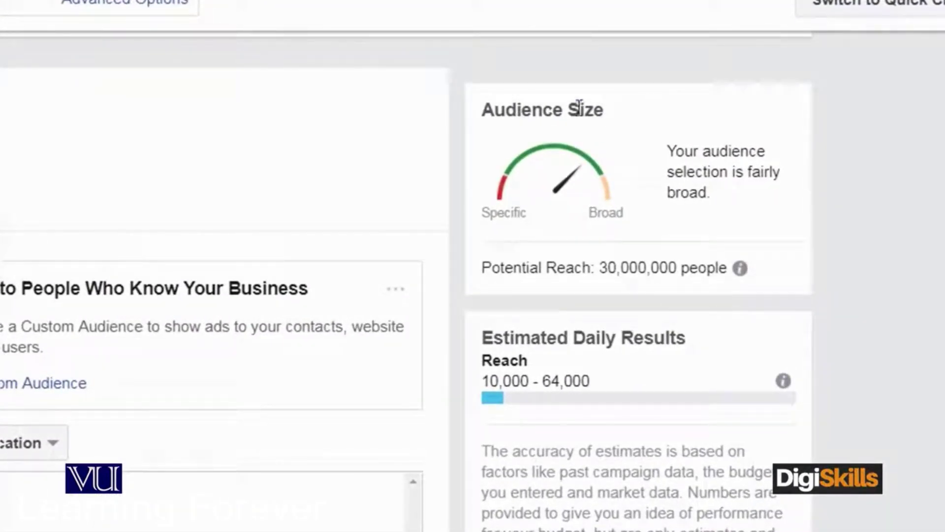
{"action": "left_click_drag", "start_coordinate": [601, 109], "coordinate": [472, 110]}
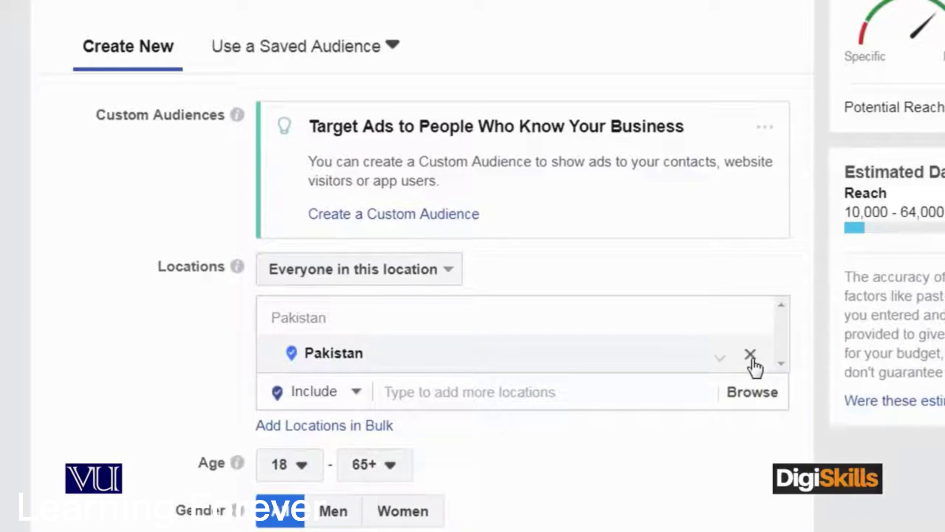
{"action": "left_click", "coordinate": [750, 354]}
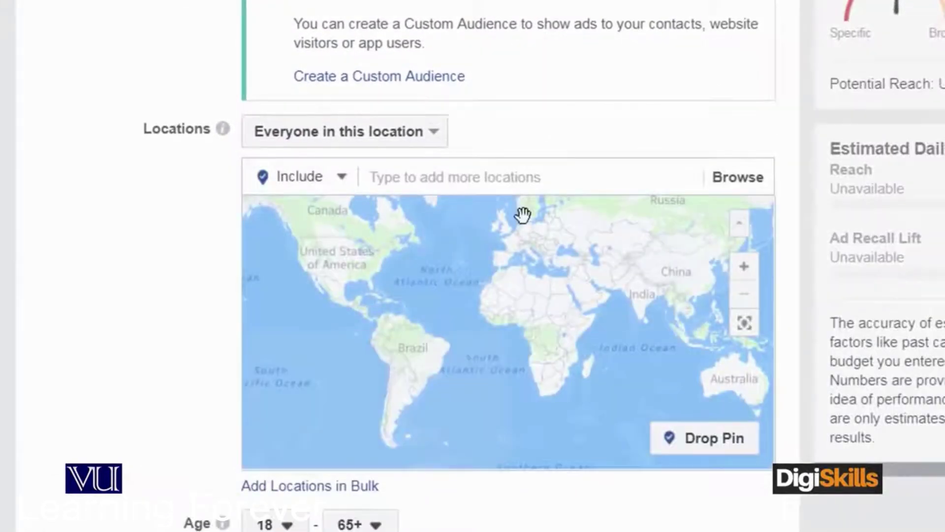
{"action": "left_click", "coordinate": [468, 178]}
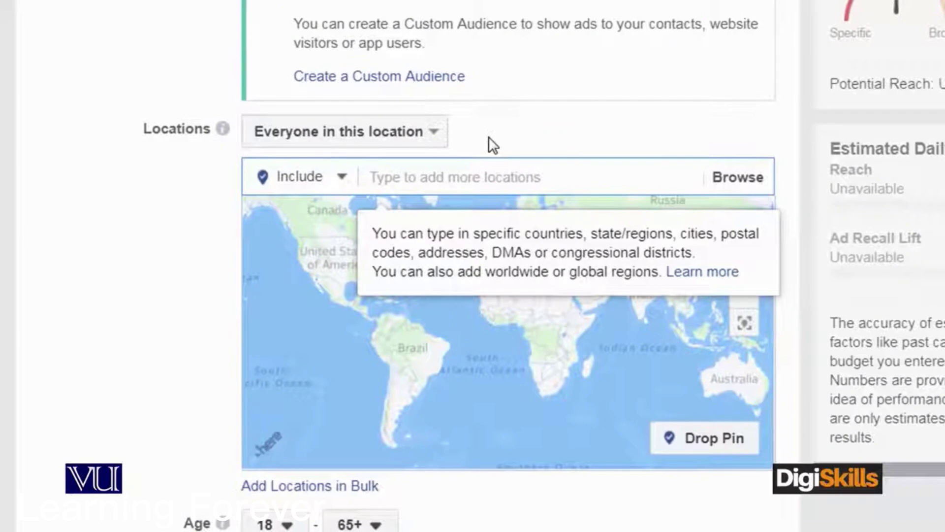
{"action": "type", "text": "Canada"}
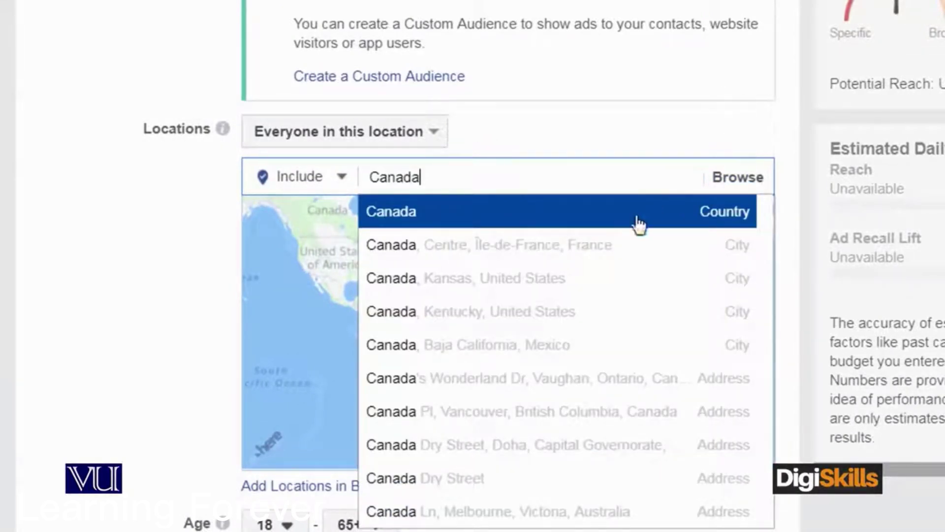
{"action": "left_click", "coordinate": [639, 224]}
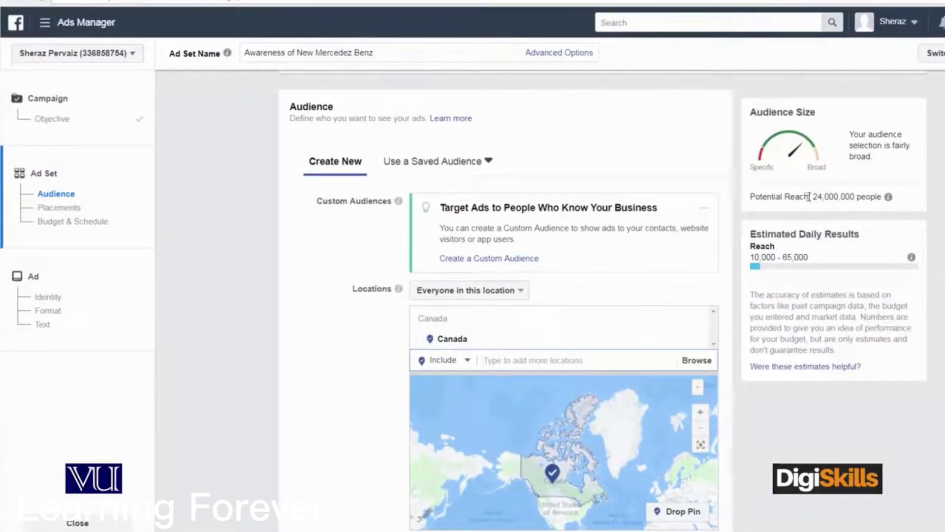
{"action": "left_click_drag", "start_coordinate": [813, 197], "coordinate": [856, 196]}
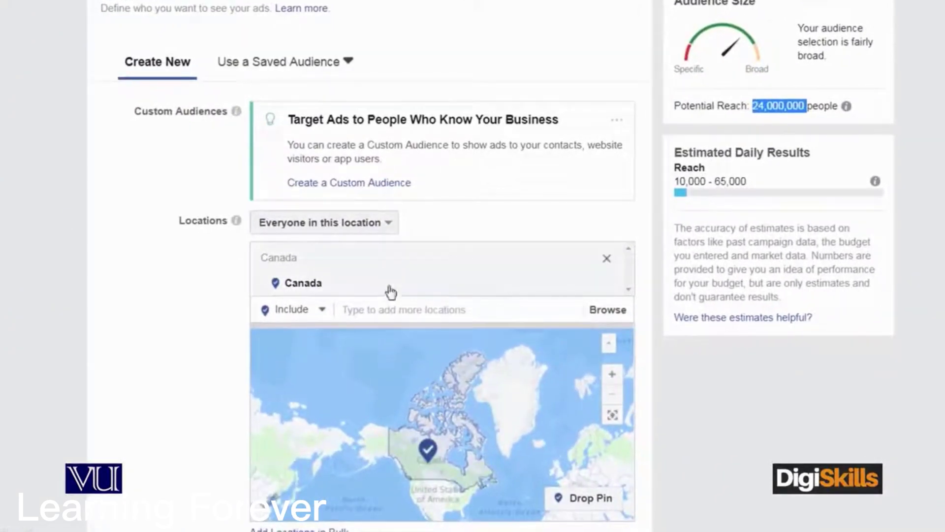
{"action": "left_click", "coordinate": [439, 310]}
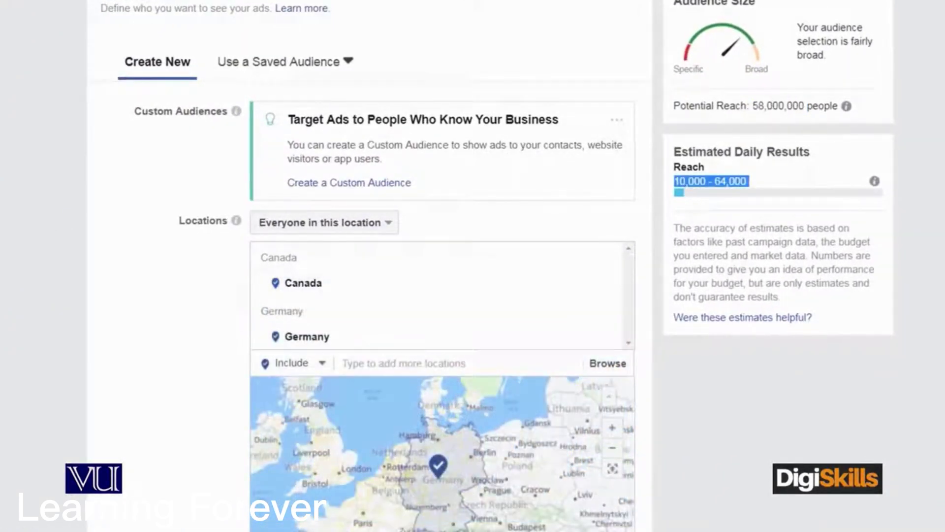
- Set the location targeting to "People who live in this location" and check the potential reach
{"action": "scroll", "coordinate": [356, 121], "scroll_direction": "down", "scroll_amount": 3}
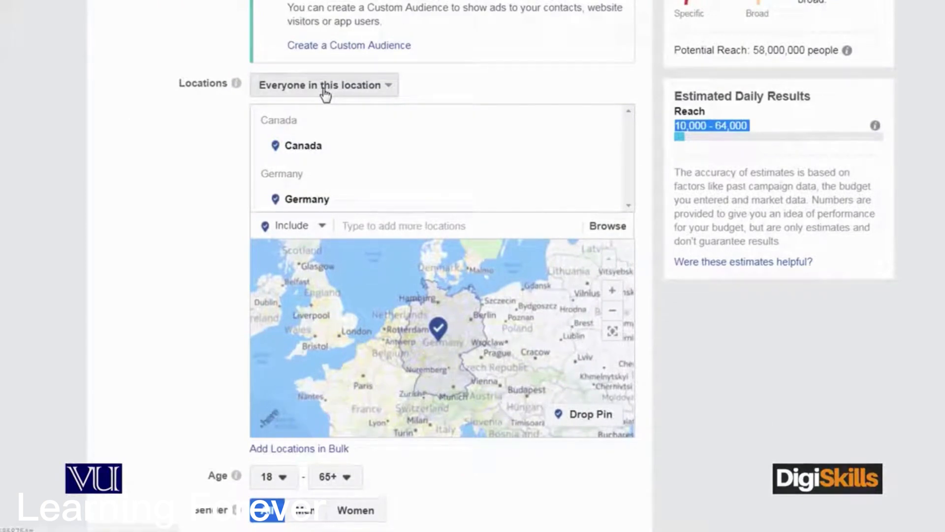
{"action": "left_click", "coordinate": [325, 88]}
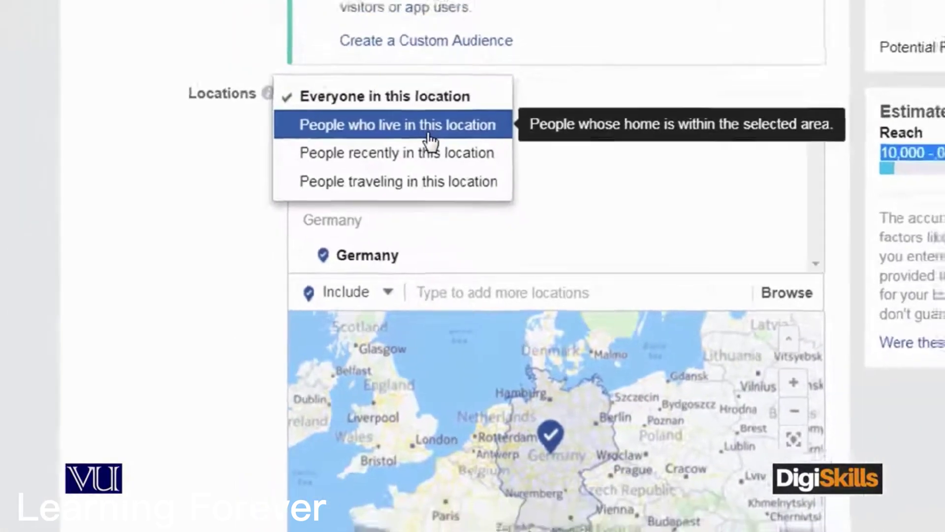
{"action": "left_click", "coordinate": [403, 98]}
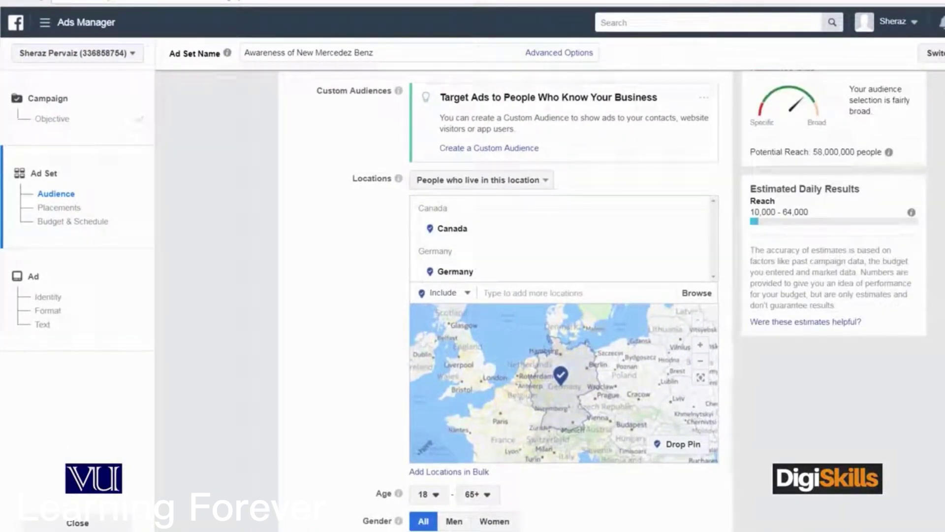
{"action": "left_click_drag", "start_coordinate": [812, 151], "coordinate": [853, 151]}
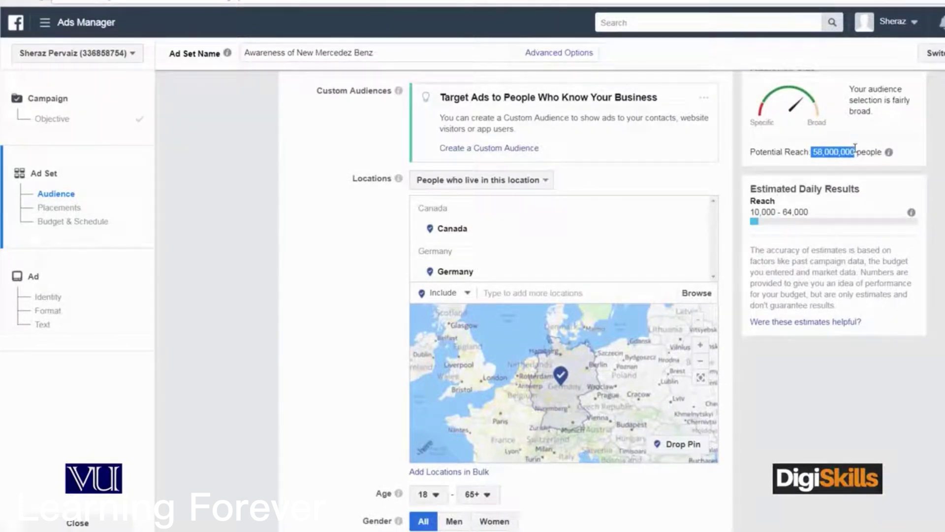
- Set the location targeting to "People recently in this location" and check the potential reach and estimated daily reach
{"action": "left_click", "coordinate": [517, 179]}
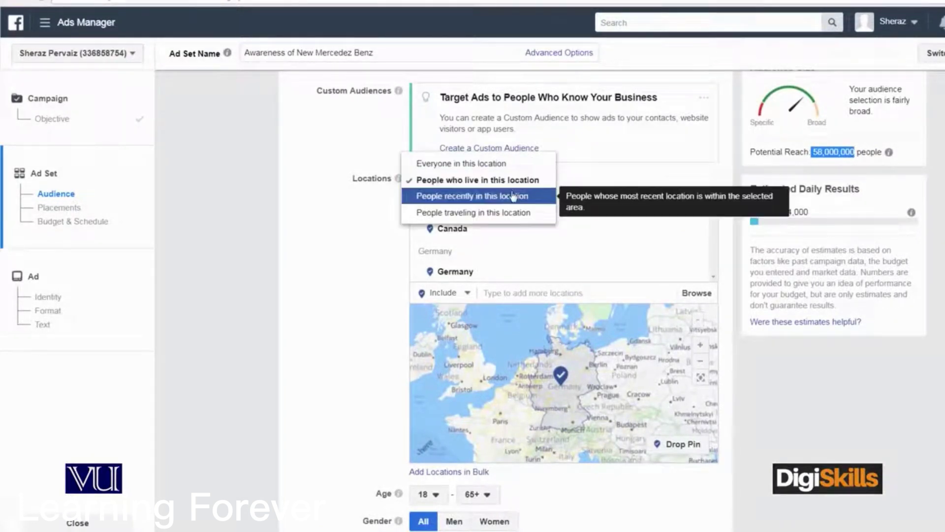
{"action": "left_click", "coordinate": [511, 197]}
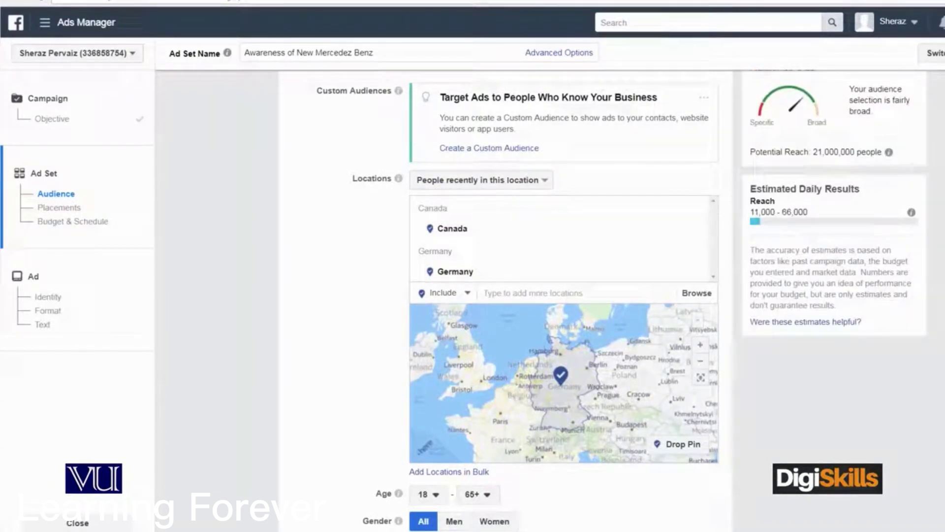
{"action": "left_click_drag", "start_coordinate": [812, 152], "coordinate": [854, 151]}
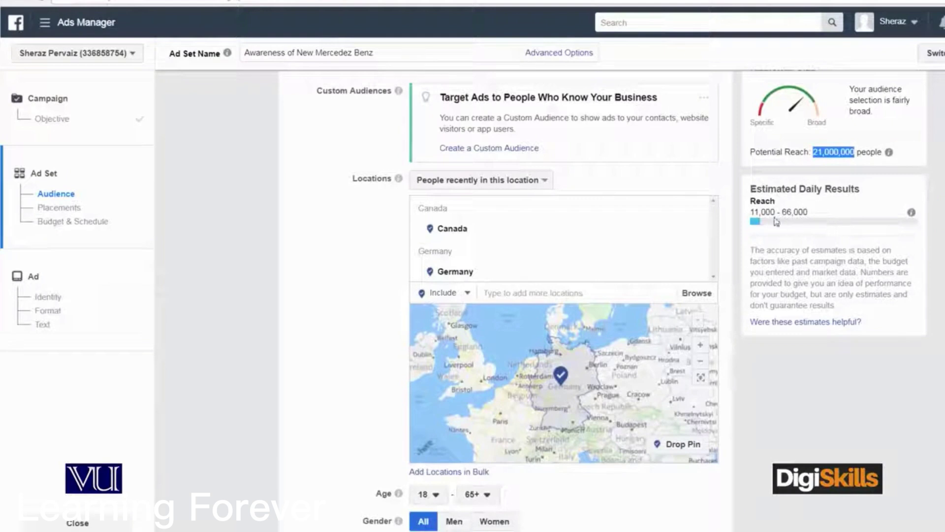
{"action": "left_click_drag", "start_coordinate": [752, 212], "coordinate": [821, 216]}
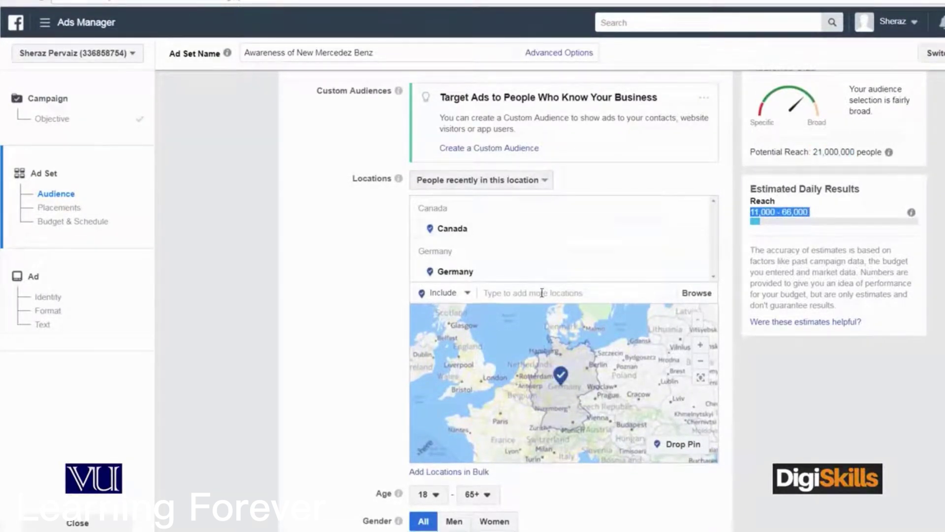
- Add the country France to the audience locations and check the potential reach
{"action": "left_click", "coordinate": [540, 277]}
{"action": "type", "text": "France"}
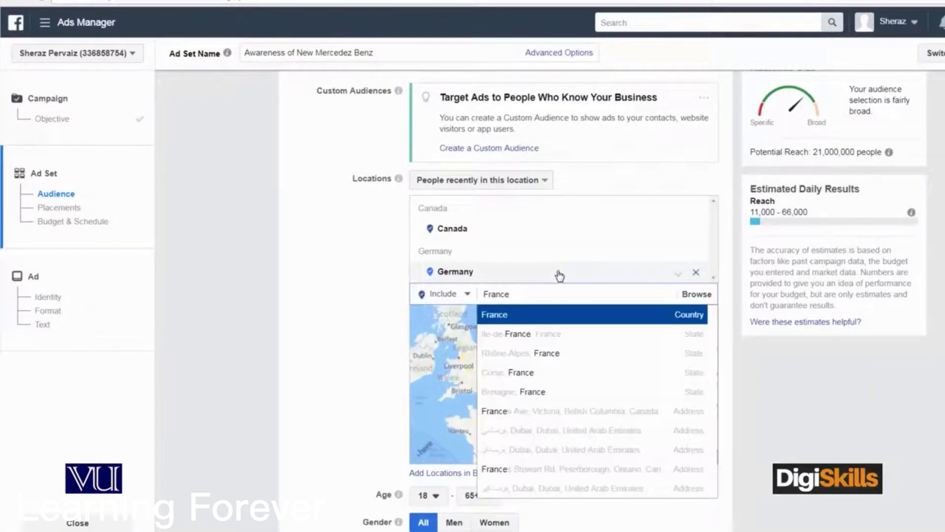
{"action": "left_click", "coordinate": [556, 315]}
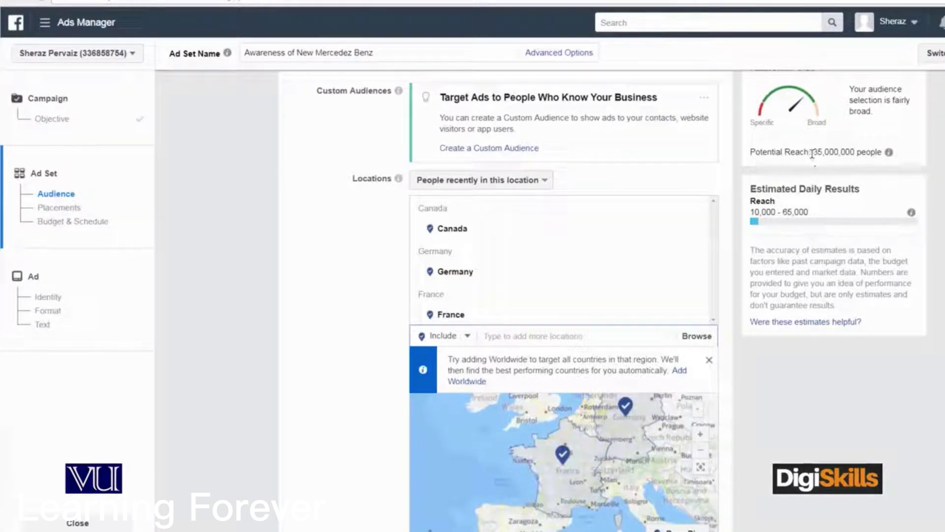
{"action": "left_click_drag", "start_coordinate": [811, 152], "coordinate": [823, 152]}
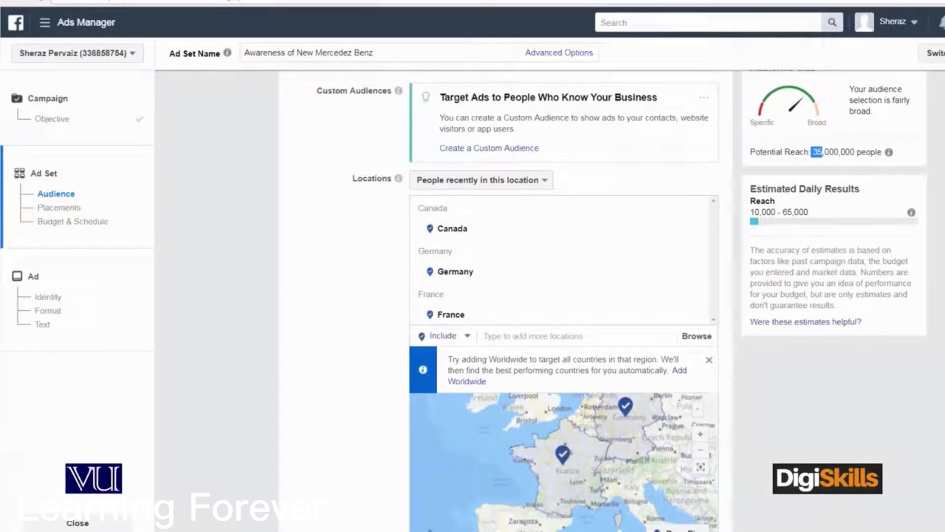
- Set the audience's minimum age to 40
{"action": "scroll", "coordinate": [564, 295], "scroll_direction": "down", "scroll_amount": 1}
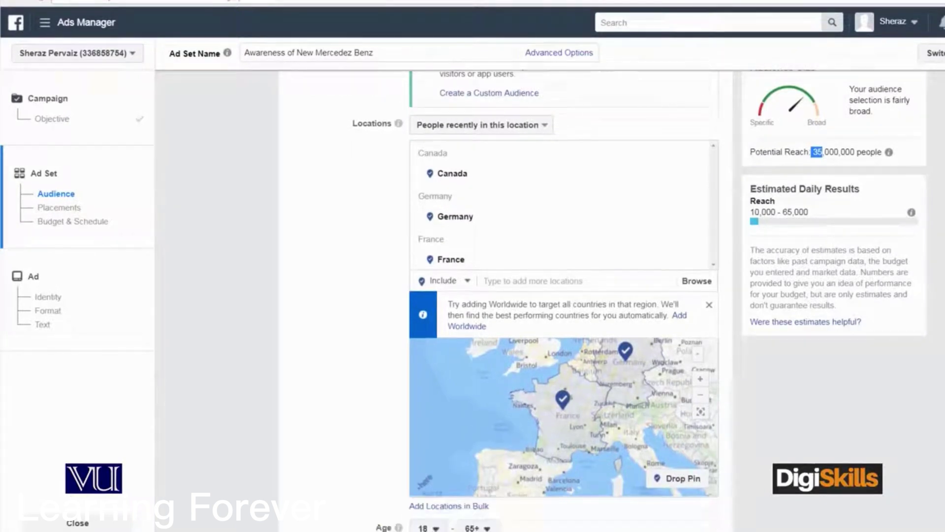
{"action": "scroll", "coordinate": [564, 295], "scroll_direction": "down", "scroll_amount": 5}
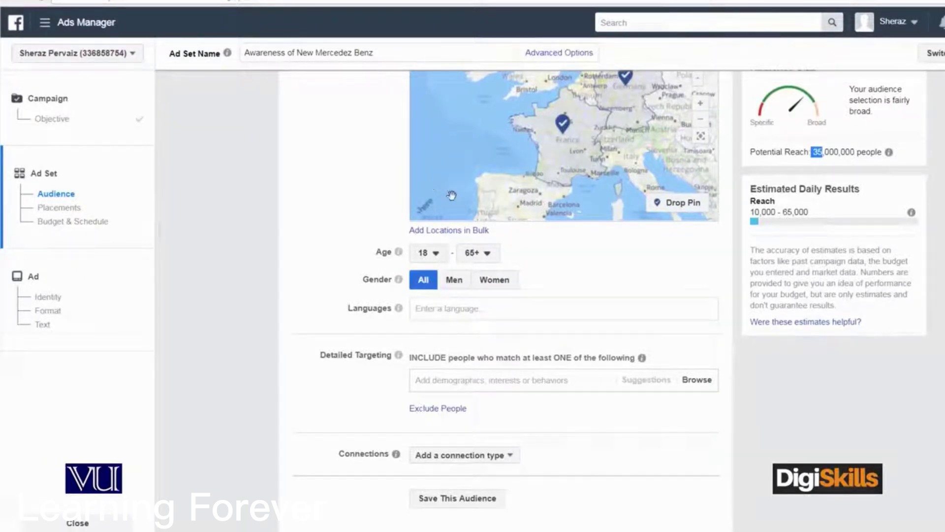
{"action": "left_click", "coordinate": [436, 254]}
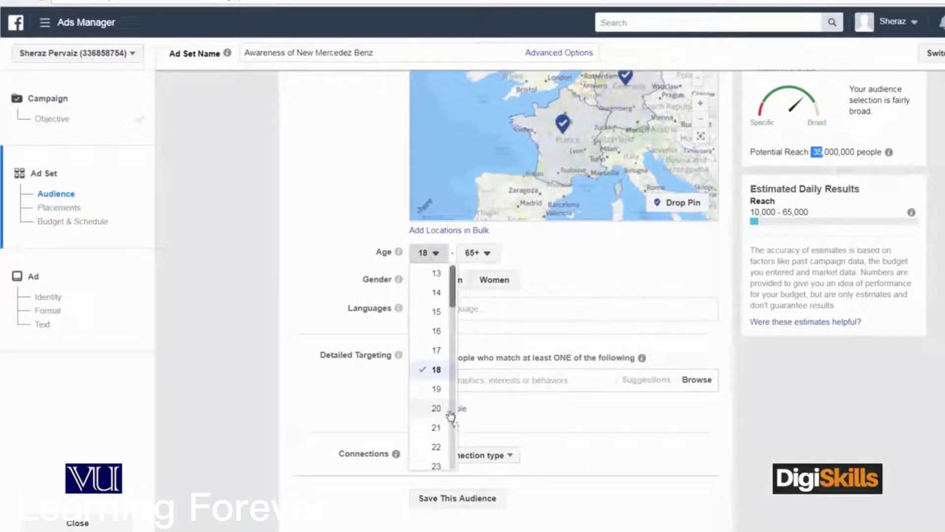
{"action": "scroll", "coordinate": [450, 413], "scroll_direction": "down", "scroll_amount": 4}
{"action": "scroll", "coordinate": [449, 413], "scroll_direction": "down", "scroll_amount": 1}
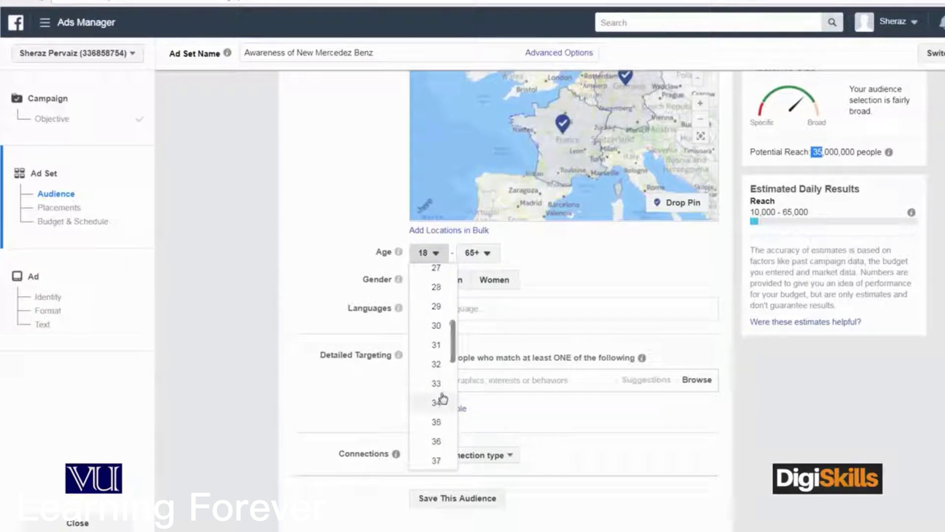
{"action": "left_click_drag", "start_coordinate": [453, 343], "coordinate": [452, 368]}
{"action": "left_click", "coordinate": [442, 393]}
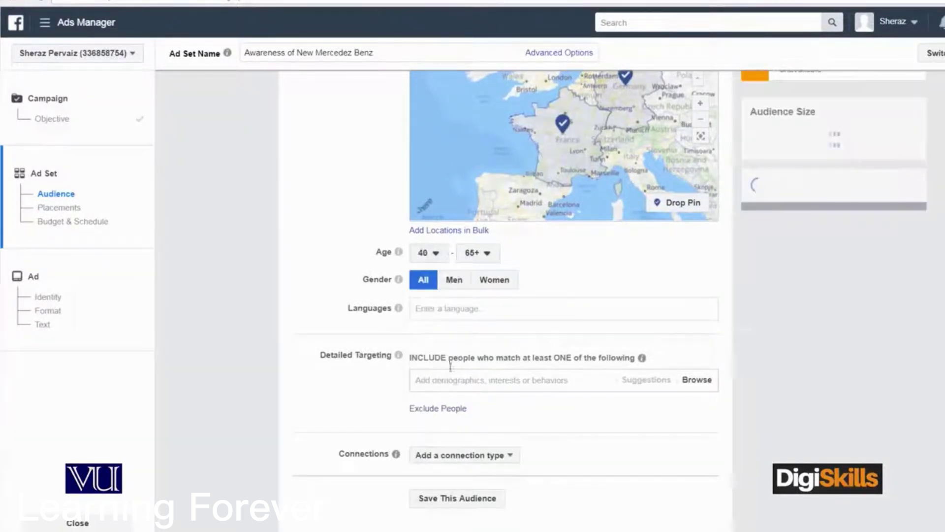
- Set the audience's maximum age to 50 and restrict the gender to Men
{"action": "left_click", "coordinate": [478, 253]}
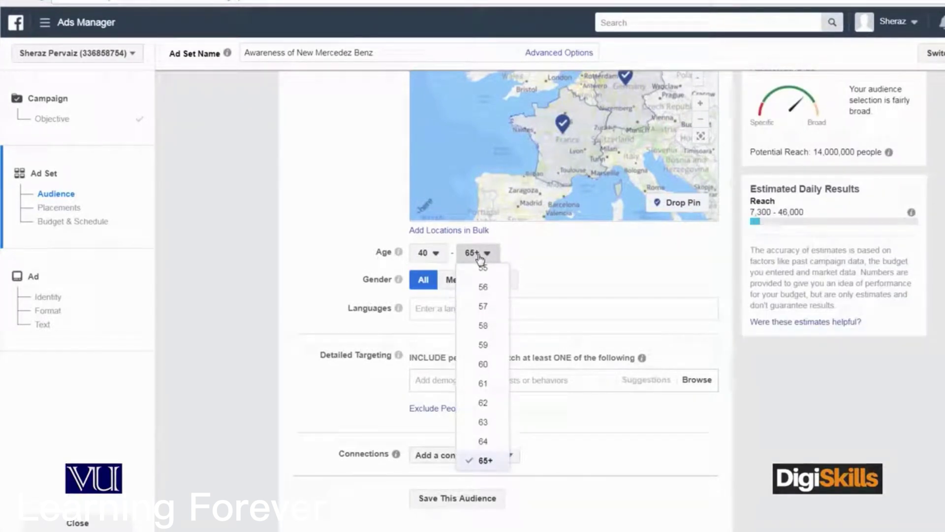
{"action": "scroll", "coordinate": [497, 327], "scroll_direction": "up", "scroll_amount": 5}
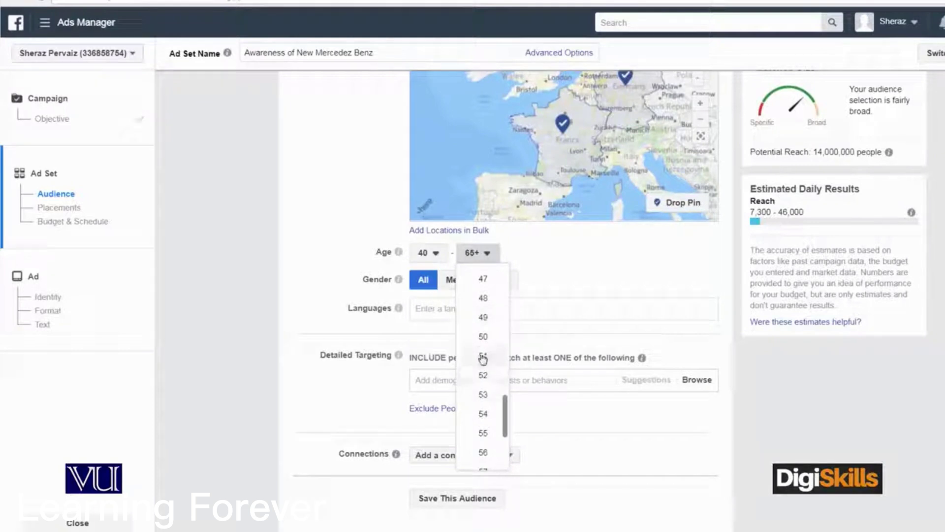
{"action": "left_click", "coordinate": [478, 334]}
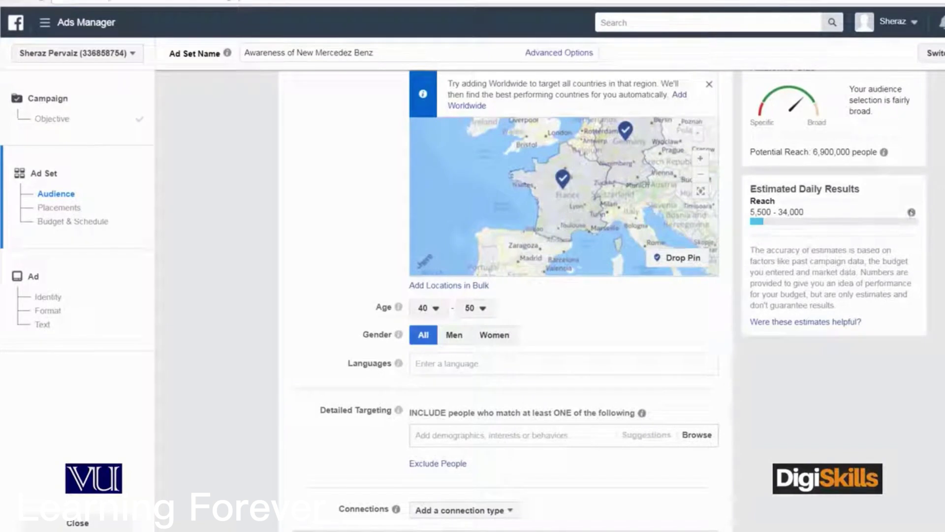
{"action": "scroll", "coordinate": [507, 295], "scroll_direction": "down", "scroll_amount": 3}
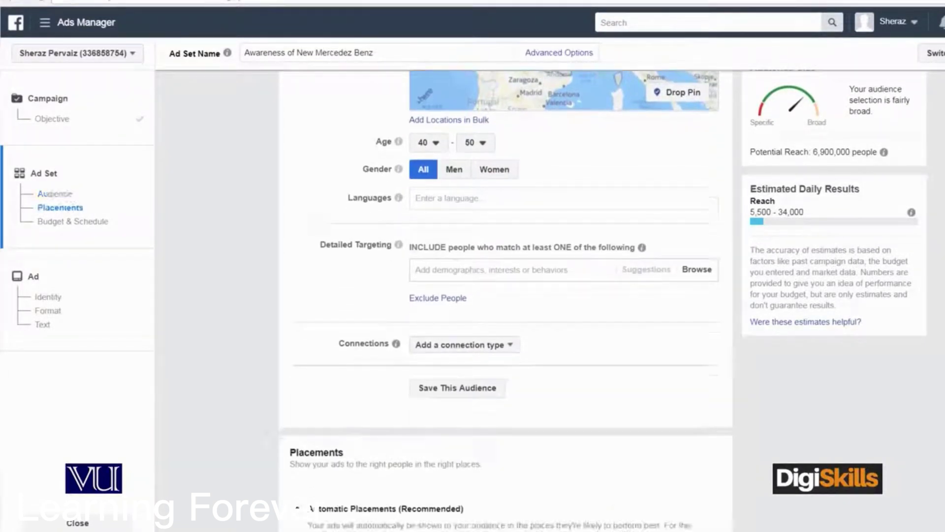
{"action": "left_click", "coordinate": [461, 171]}
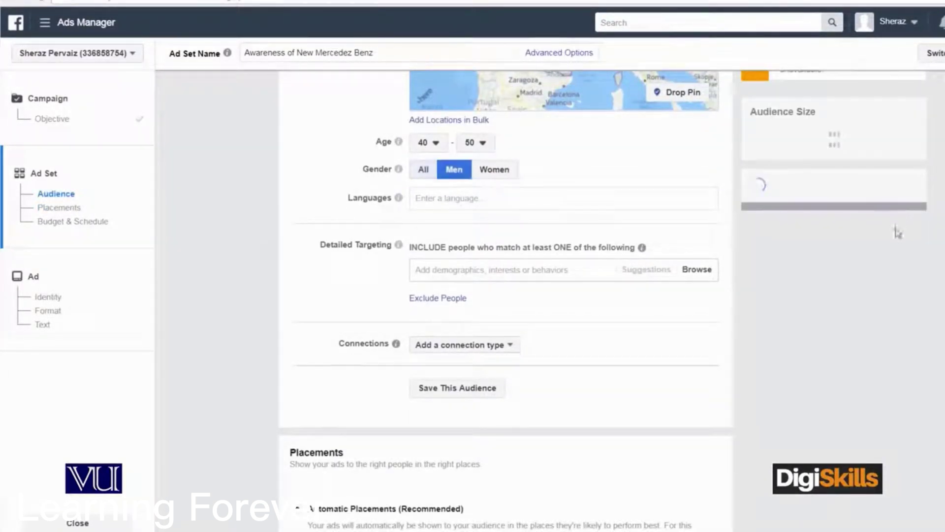
{"action": "scroll", "coordinate": [935, 221], "scroll_direction": "up", "scroll_amount": 2}
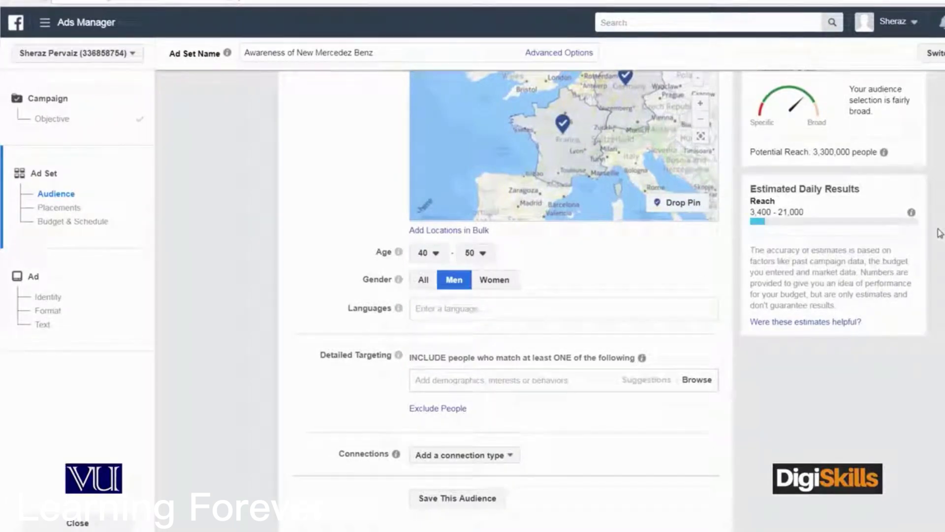
- Add English (All), German and French (Canada) as the audience's languages
{"action": "scroll", "coordinate": [938, 227], "scroll_direction": "down", "scroll_amount": 1}
{"action": "left_click", "coordinate": [455, 253]}
{"action": "type", "text": "English"}
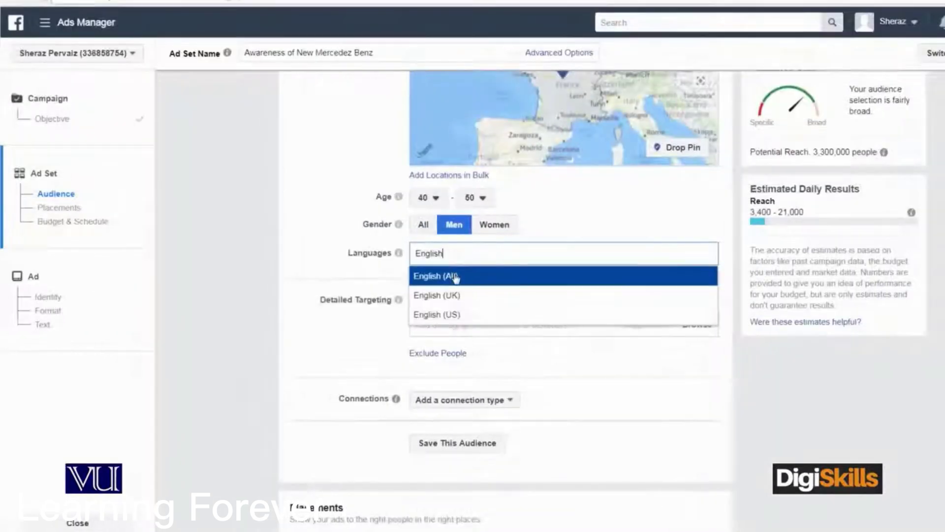
{"action": "left_click", "coordinate": [455, 276]}
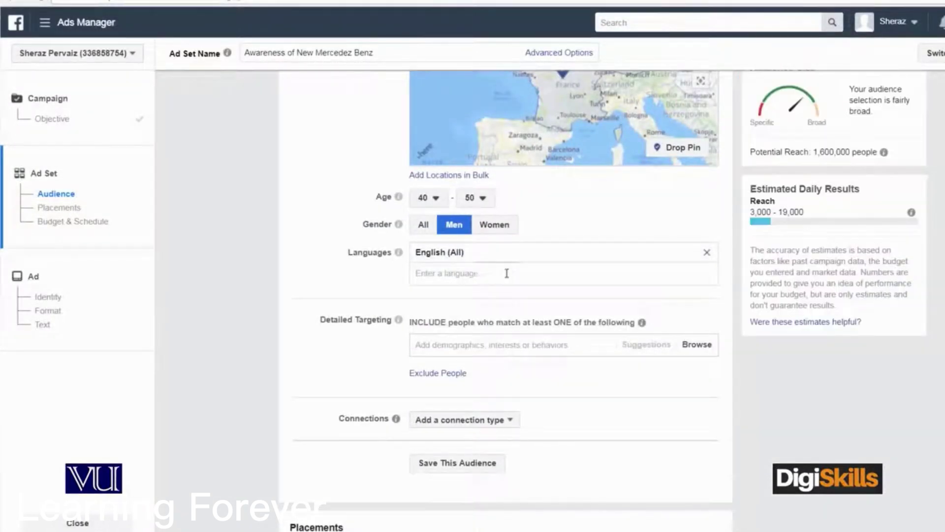
{"action": "type", "text": "German"}
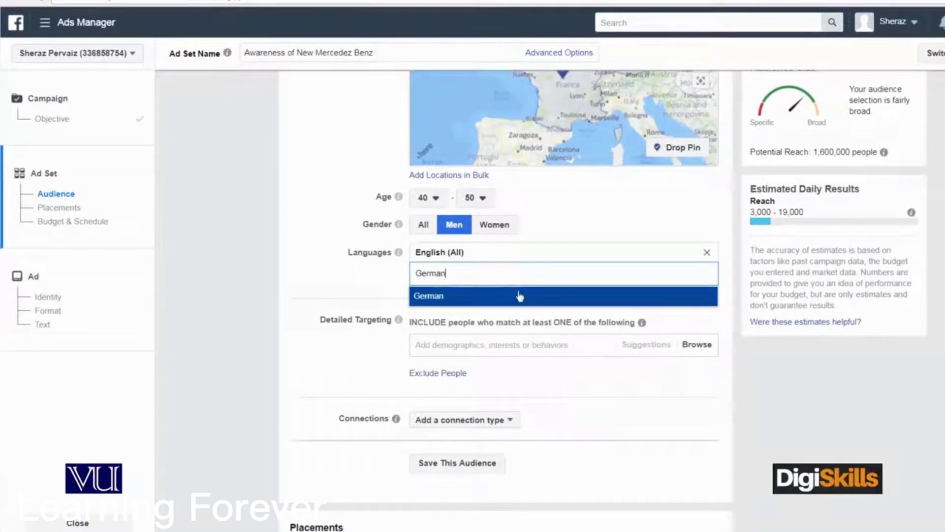
{"action": "left_click", "coordinate": [519, 295]}
{"action": "left_click", "coordinate": [521, 294]}
{"action": "type", "text": "French"}
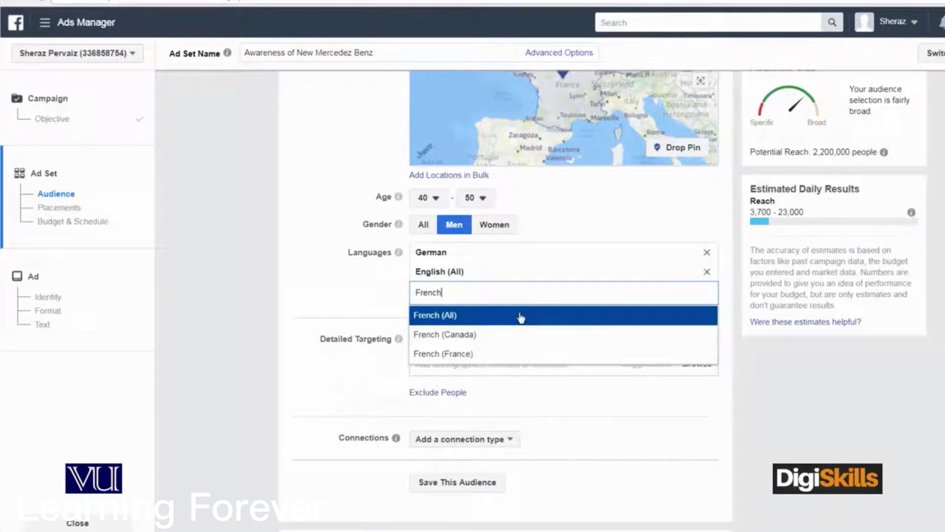
{"action": "left_click", "coordinate": [481, 333]}
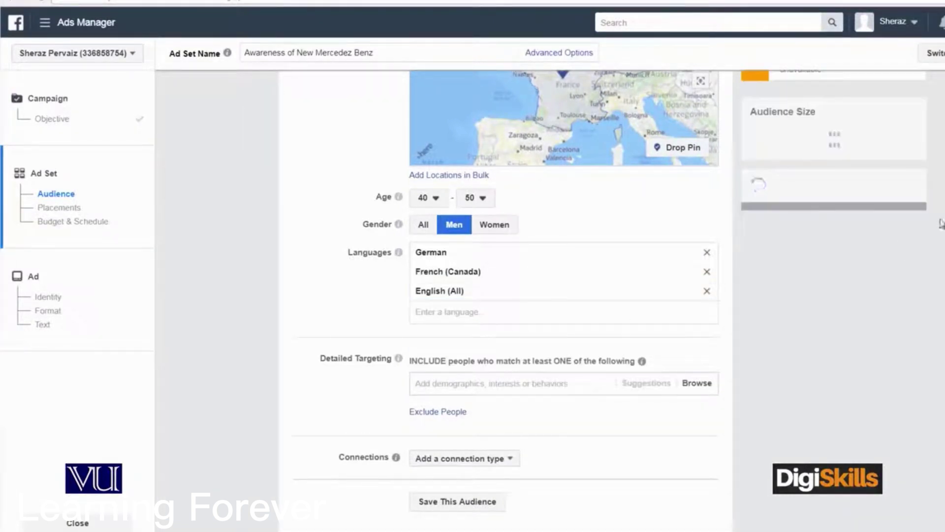
{"action": "mouse_move", "coordinate": [817, 200]}
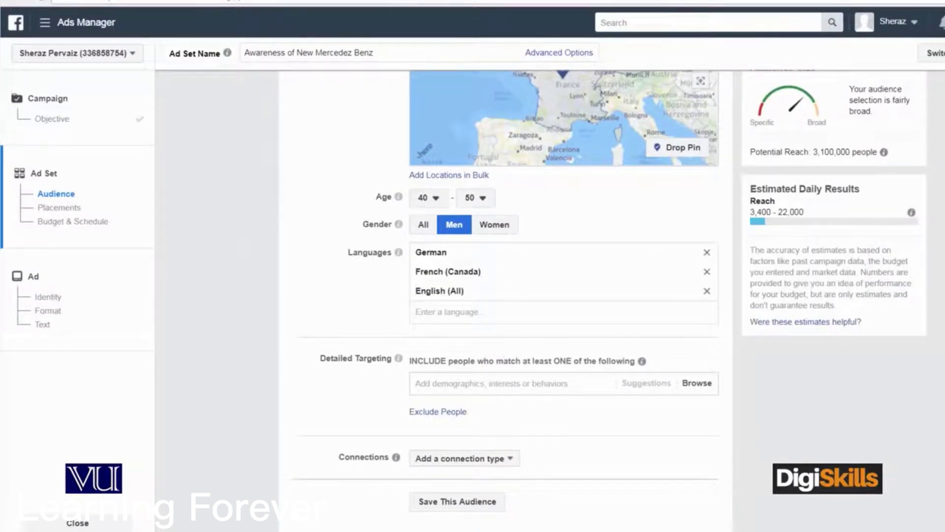
- Save the current targeting settings as a reusable audience
{"action": "scroll", "coordinate": [677, 283], "scroll_direction": "down", "scroll_amount": 3}
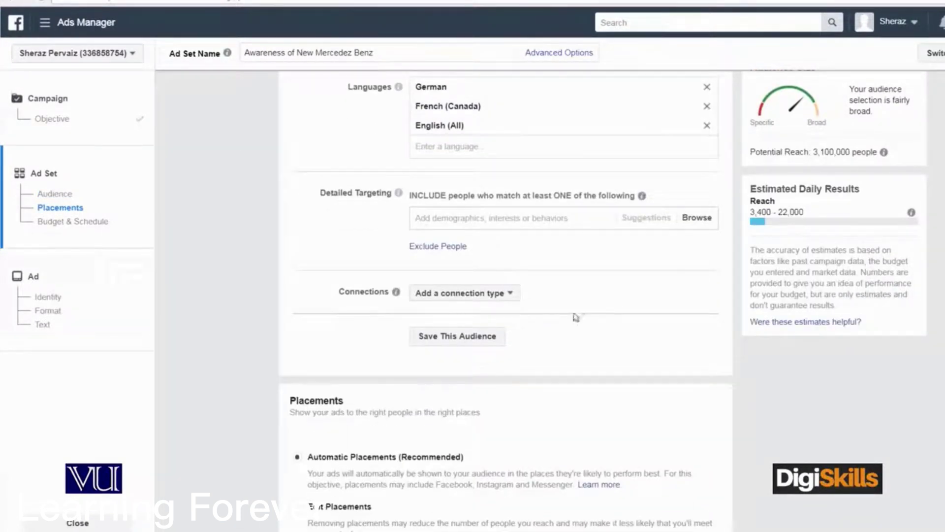
{"action": "left_click", "coordinate": [485, 336]}
{"action": "left_click", "coordinate": [709, 295]}
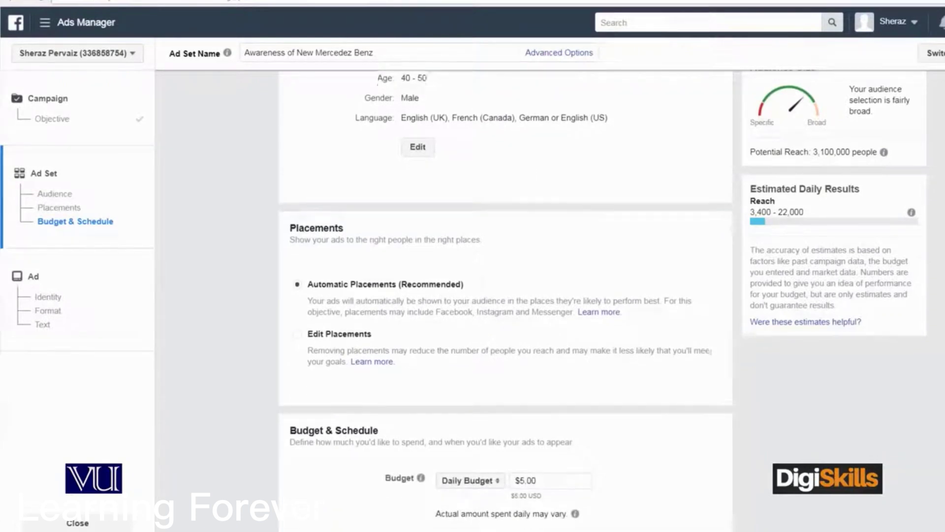
- Examine the platforms offered under manual placement editing and return to Automatic Placements
{"action": "scroll", "coordinate": [506, 295], "scroll_direction": "down", "scroll_amount": 2}
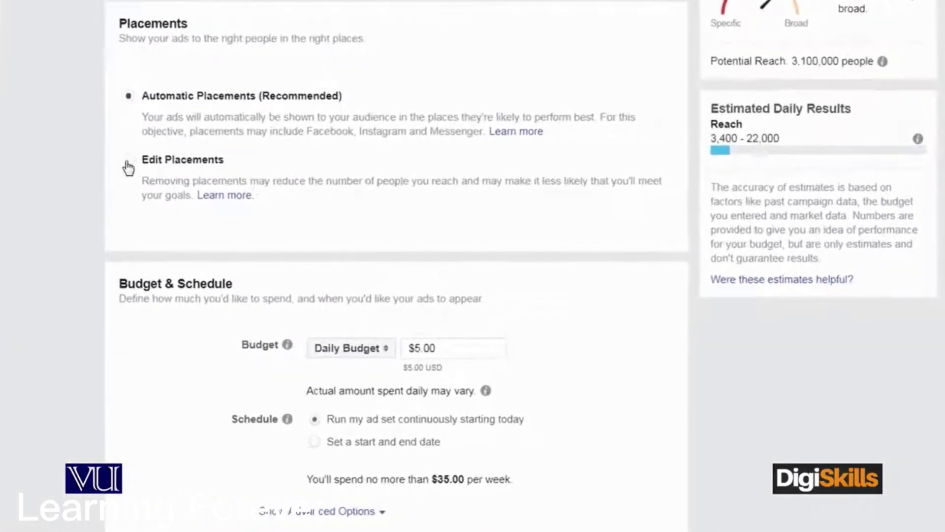
{"action": "left_click", "coordinate": [128, 164]}
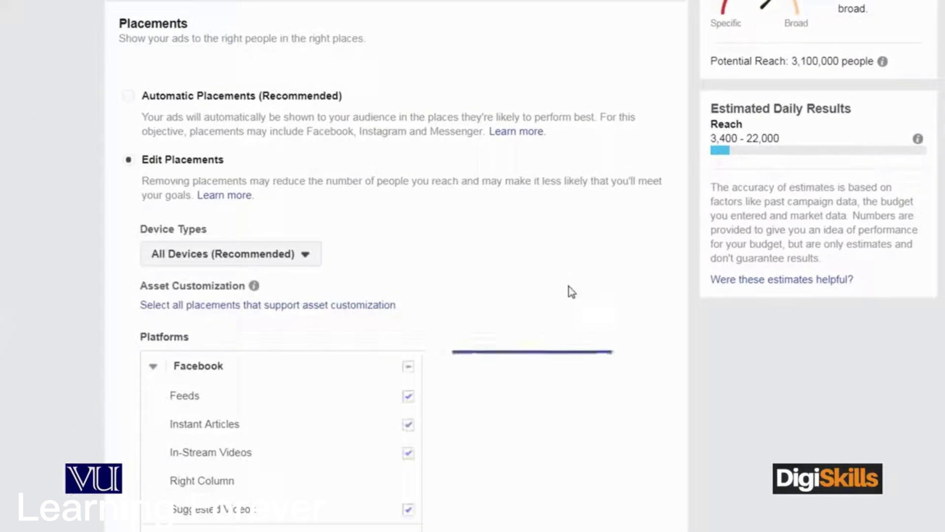
{"action": "scroll", "coordinate": [558, 287], "scroll_direction": "down", "scroll_amount": 4}
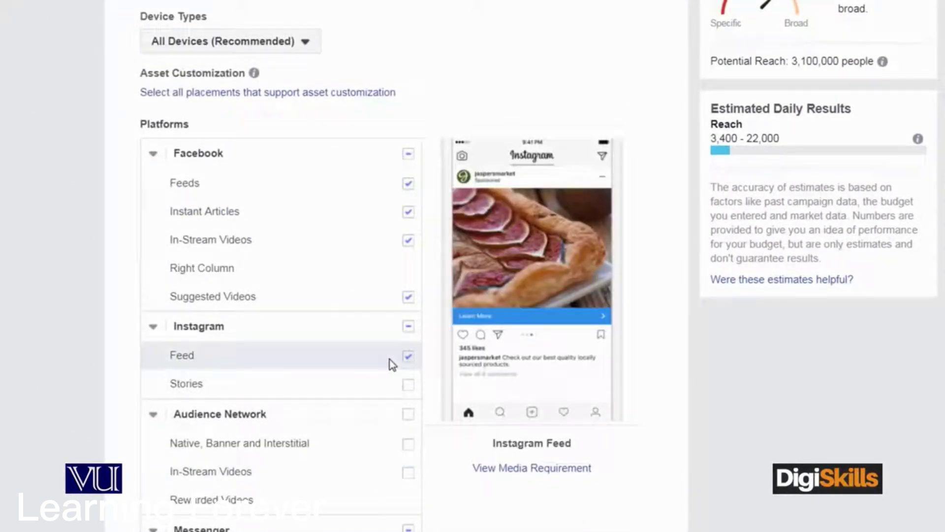
{"action": "scroll", "coordinate": [389, 359], "scroll_direction": "down", "scroll_amount": 3}
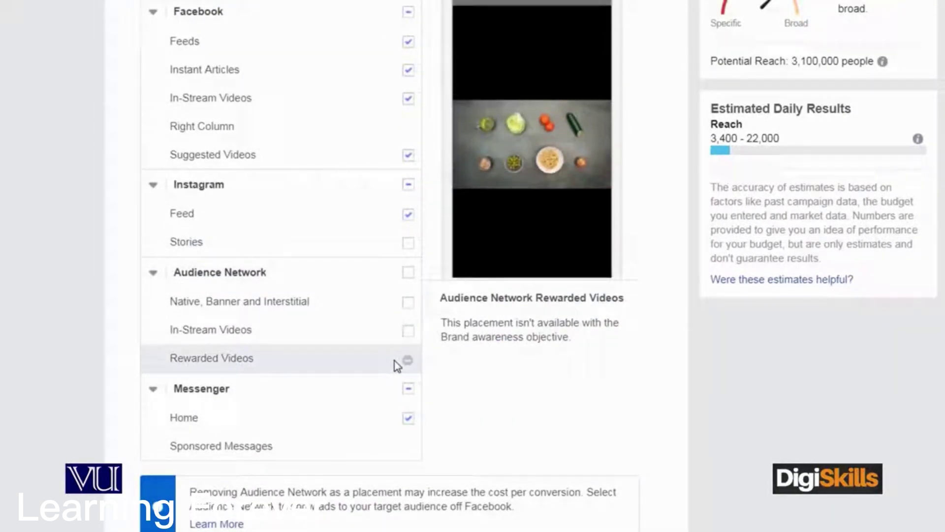
{"action": "scroll", "coordinate": [398, 365], "scroll_direction": "up", "scroll_amount": 5}
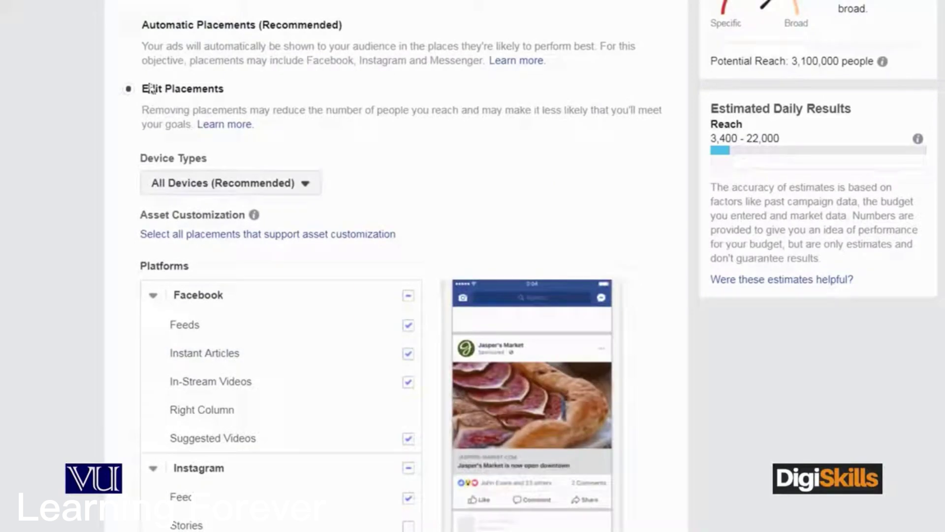
{"action": "left_click", "coordinate": [128, 25]}
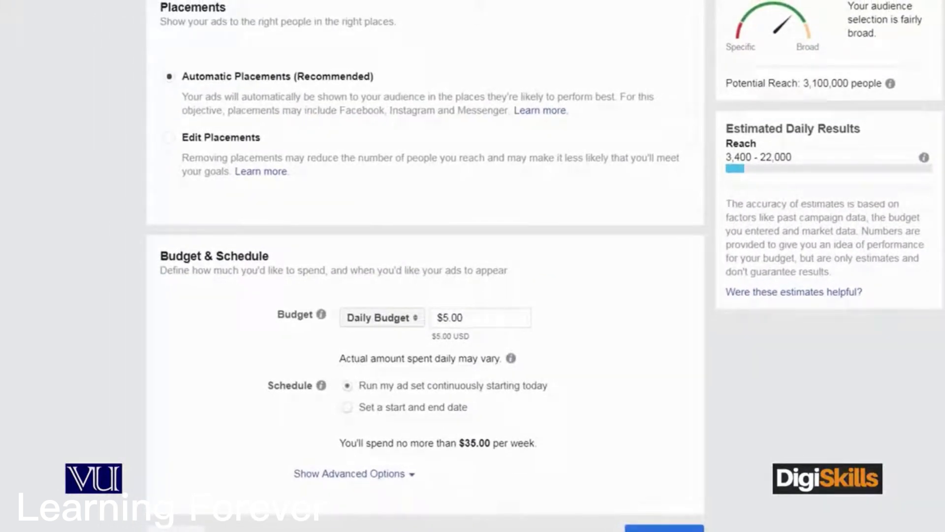
- Set the ad set's daily budget to $50.00
{"action": "left_click_drag", "start_coordinate": [469, 317], "coordinate": [420, 317]}
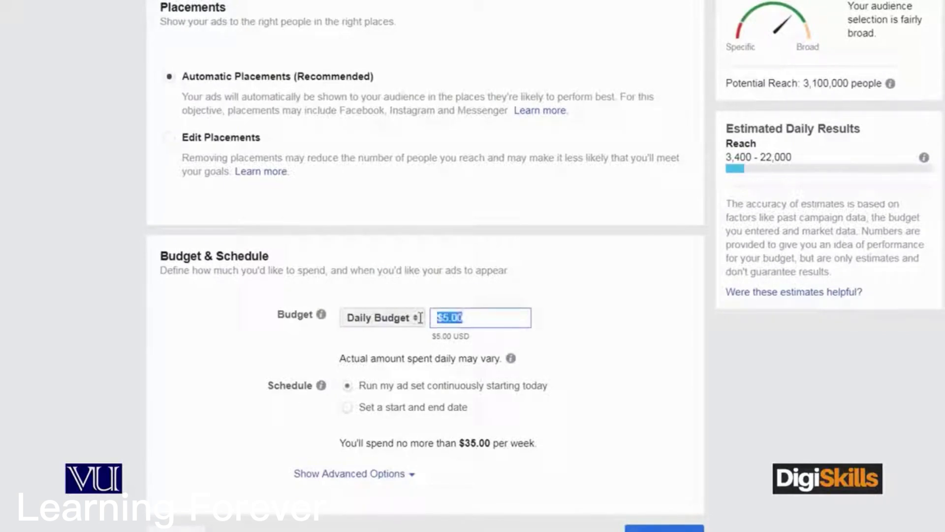
{"action": "type", "text": "50"}
{"action": "left_click", "coordinate": [940, 360]}
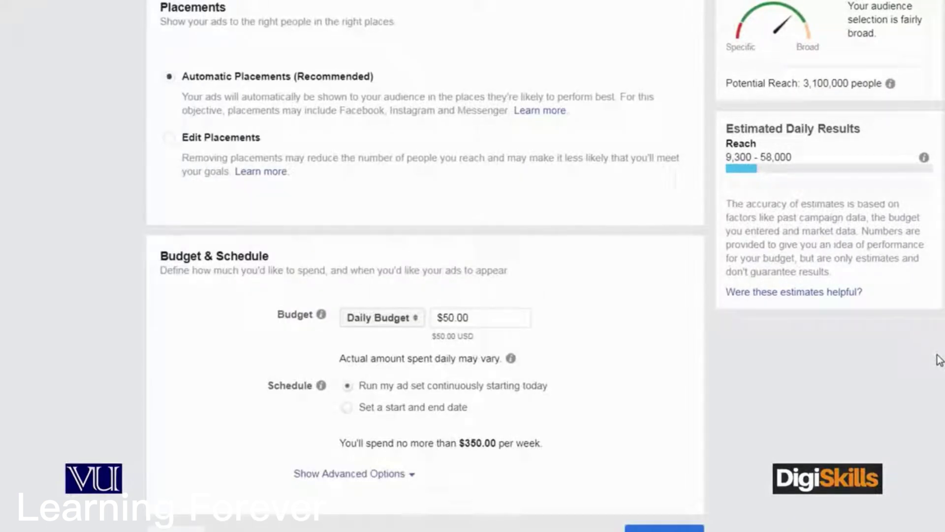
- Schedule the ad set with a start date of May 1, 2018 and an end date of May 31, 2018
{"action": "left_click", "coordinate": [347, 406]}
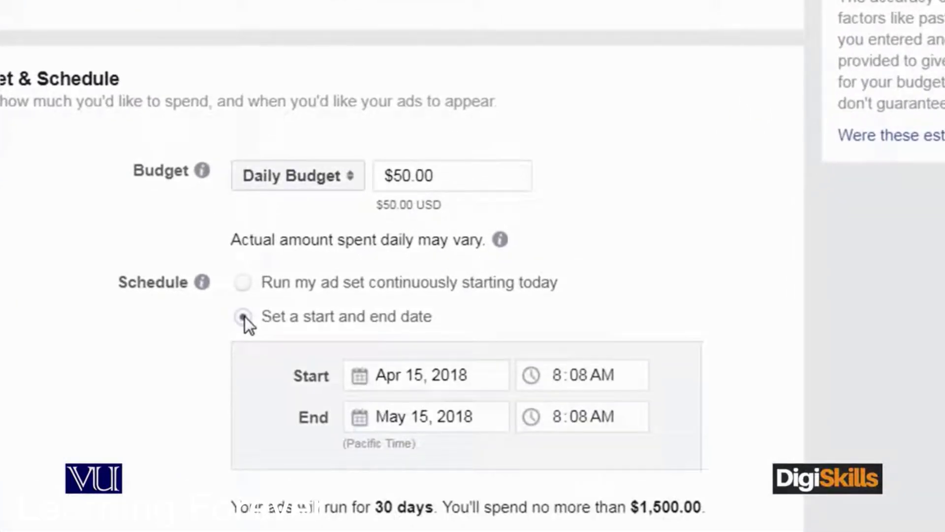
{"action": "left_click", "coordinate": [439, 376]}
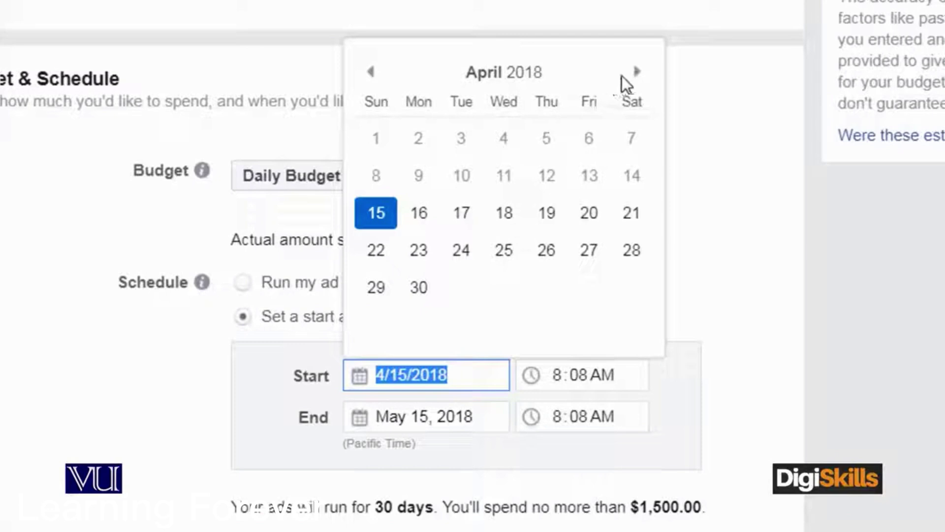
{"action": "left_click", "coordinate": [636, 72]}
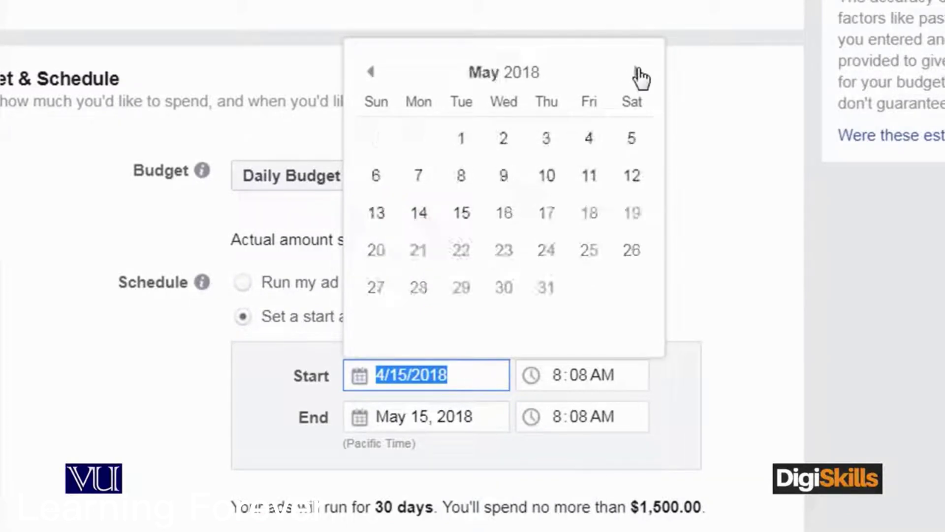
{"action": "left_click", "coordinate": [460, 144]}
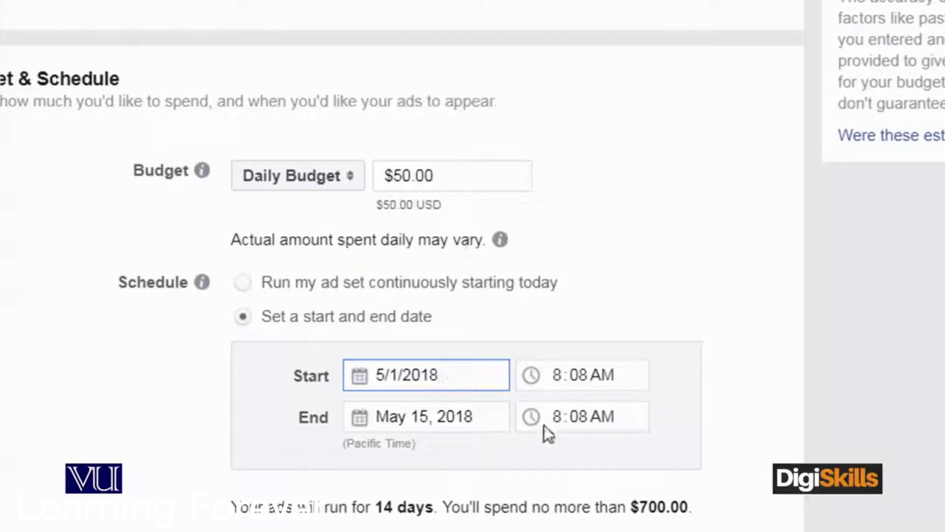
{"action": "left_click", "coordinate": [453, 419]}
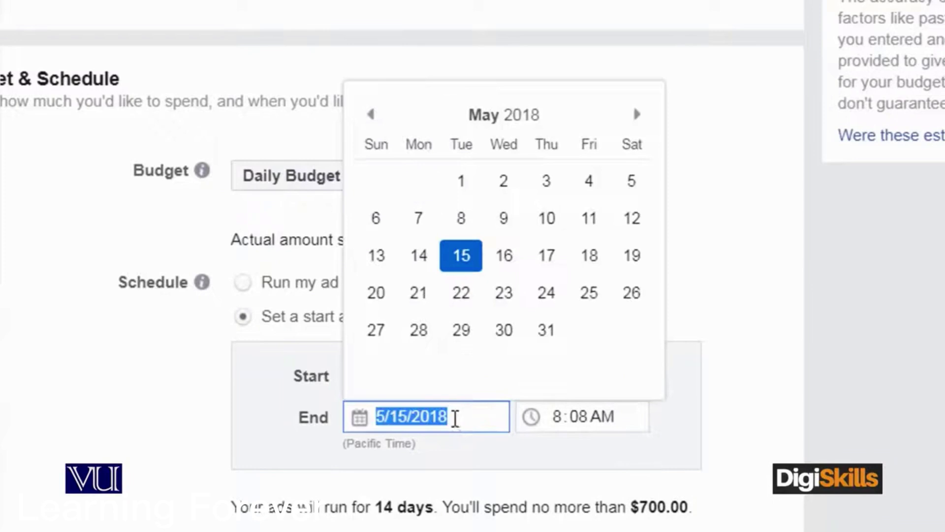
{"action": "left_click", "coordinate": [545, 343]}
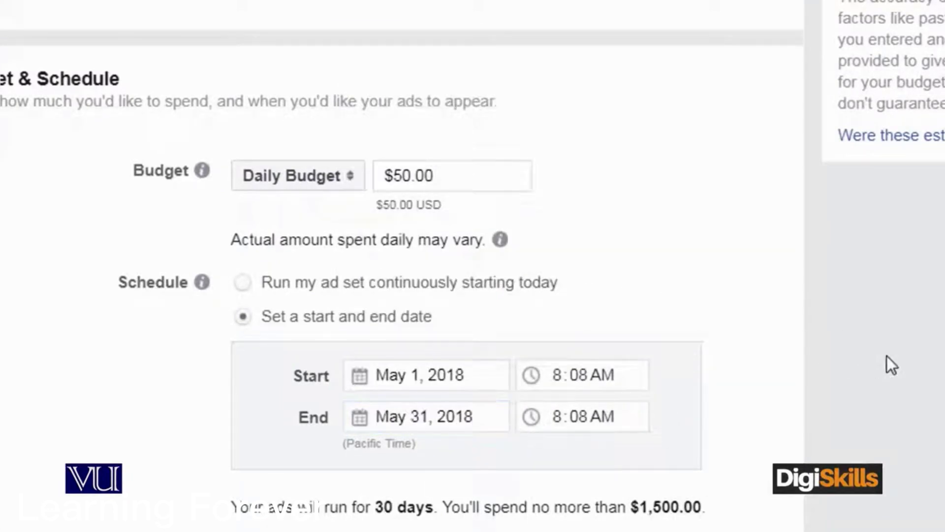
- Reduce the ad set's daily budget to $4.00
{"action": "scroll", "coordinate": [886, 355], "scroll_direction": "down", "scroll_amount": 3}
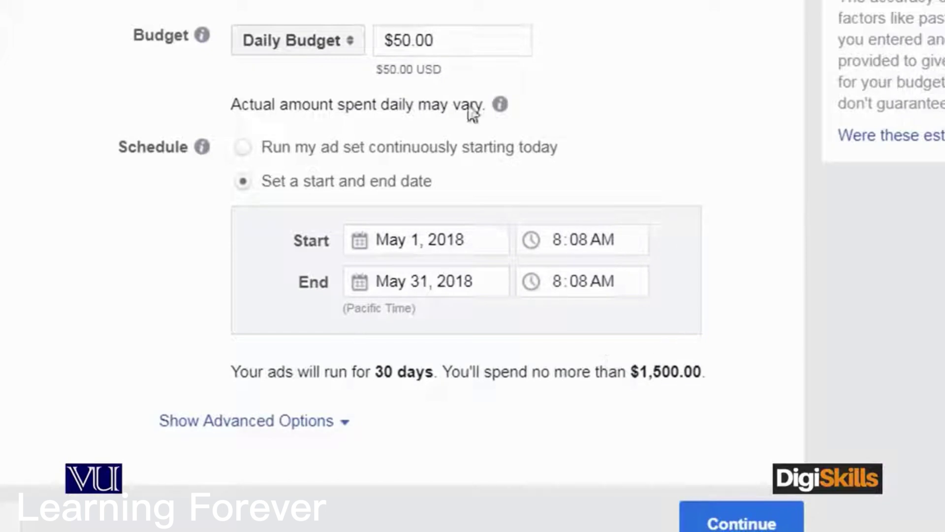
{"action": "left_click", "coordinate": [403, 42]}
{"action": "key", "text": "BackSpace"}
{"action": "type", "text": "4"}
{"action": "key", "text": "Right"}
{"action": "key", "text": "BackSpace"}
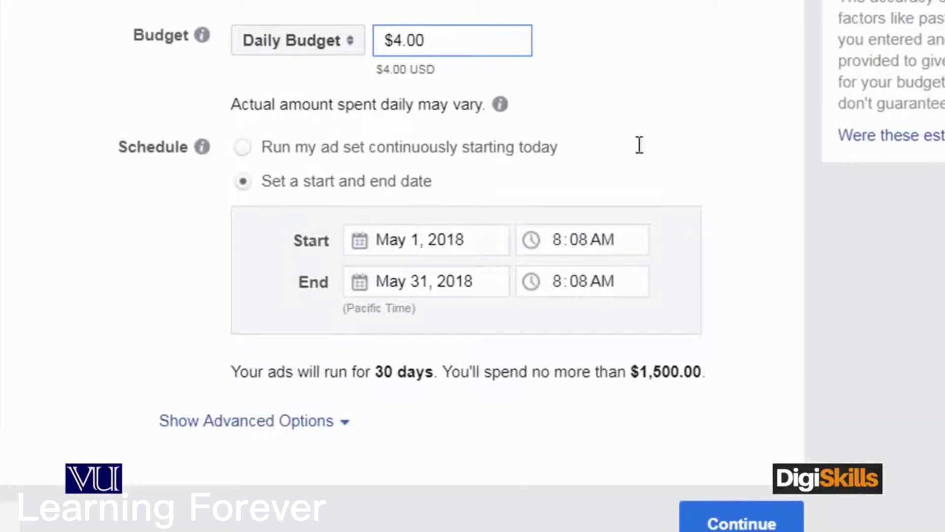
{"action": "left_click", "coordinate": [707, 11]}
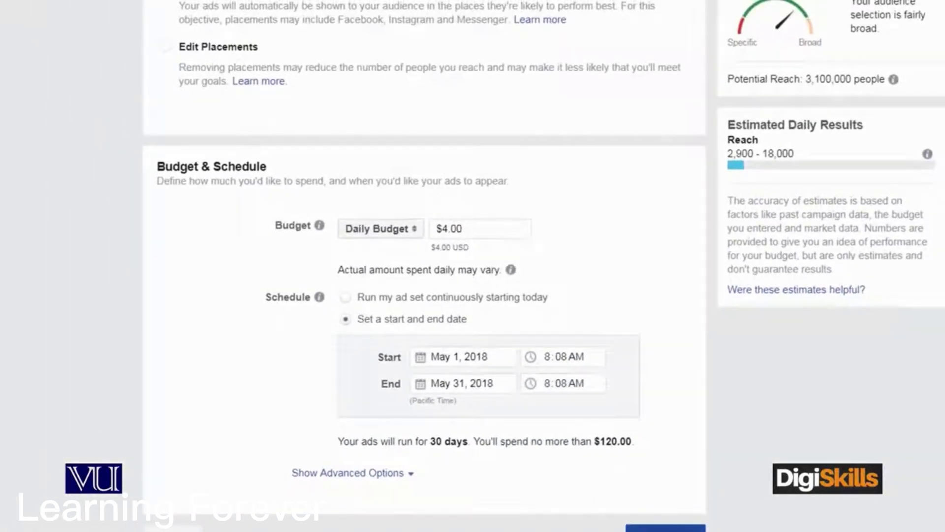
- Continue to the ad setup and choose Test as the Facebook Page representing the business
{"action": "left_click", "coordinate": [665, 528]}
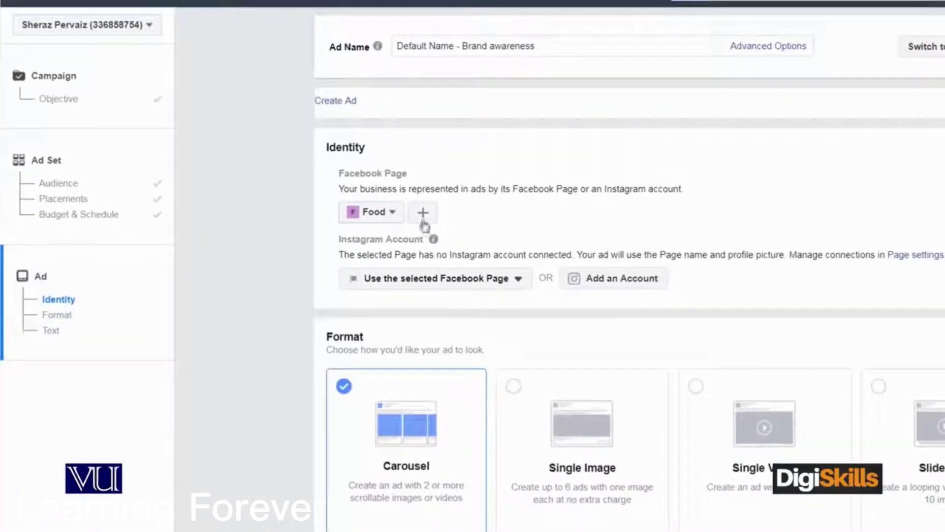
{"action": "left_click", "coordinate": [393, 216]}
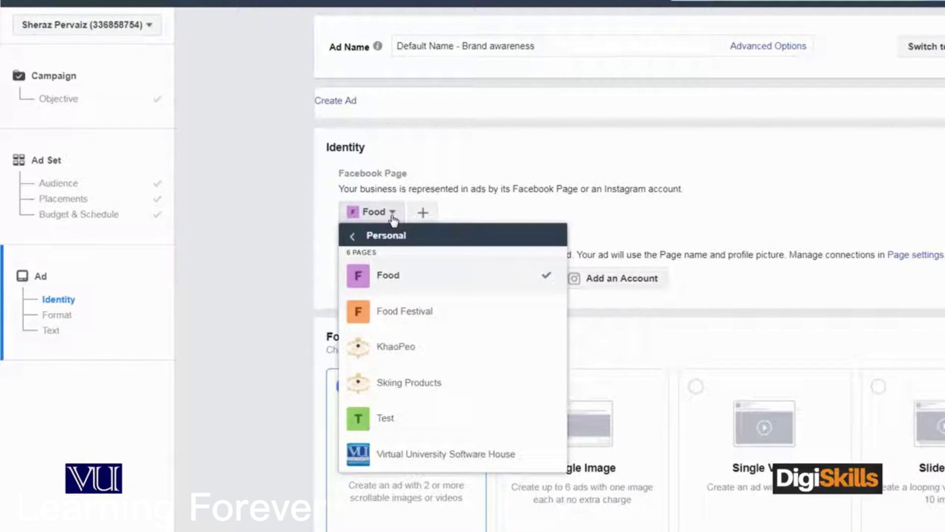
{"action": "left_click", "coordinate": [392, 217]}
{"action": "left_click", "coordinate": [393, 216]}
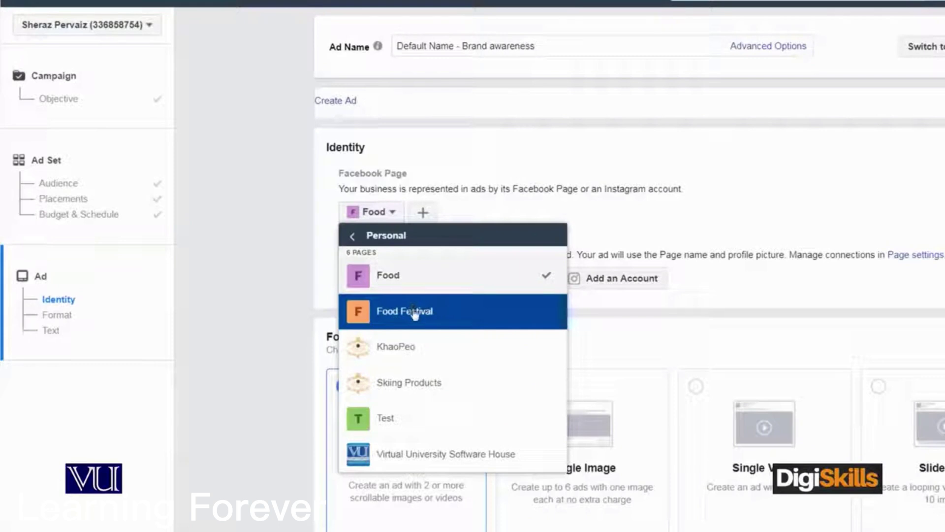
{"action": "left_click", "coordinate": [394, 419]}
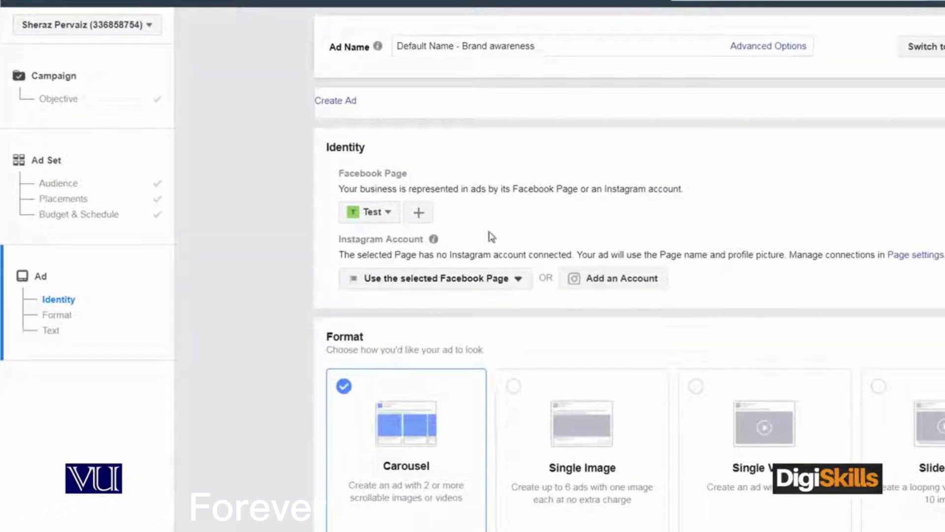
- Draft a Brand or Product page named Luxury Cars in the Cars category, and cancel without creating it
{"action": "left_click", "coordinate": [419, 213]}
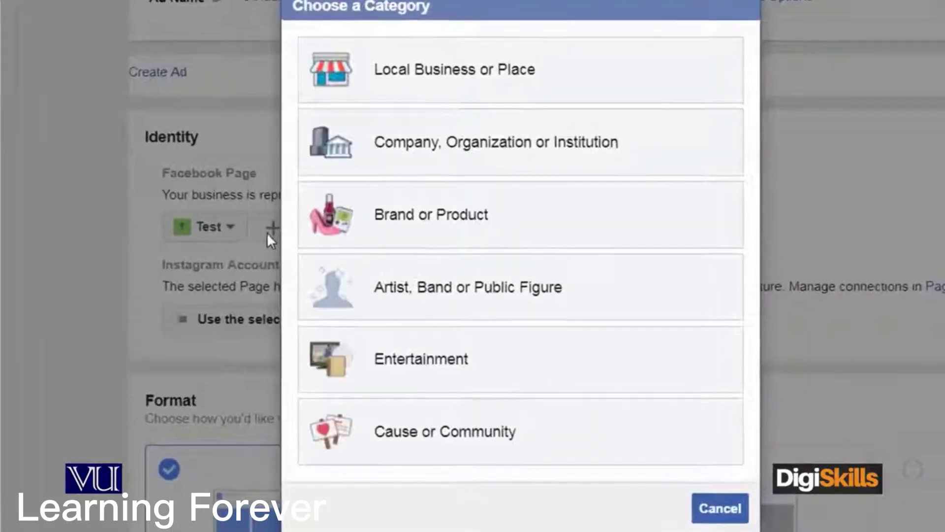
{"action": "left_click", "coordinate": [578, 236]}
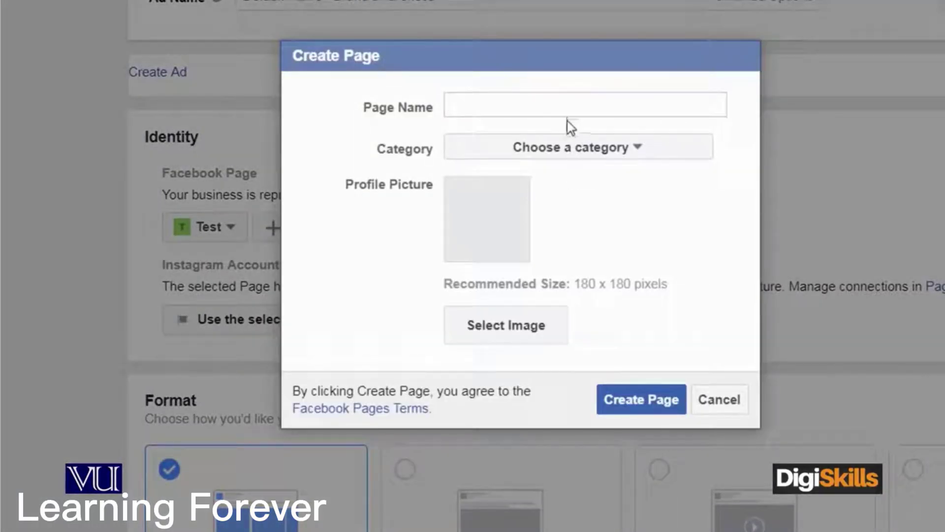
{"action": "left_click", "coordinate": [568, 111]}
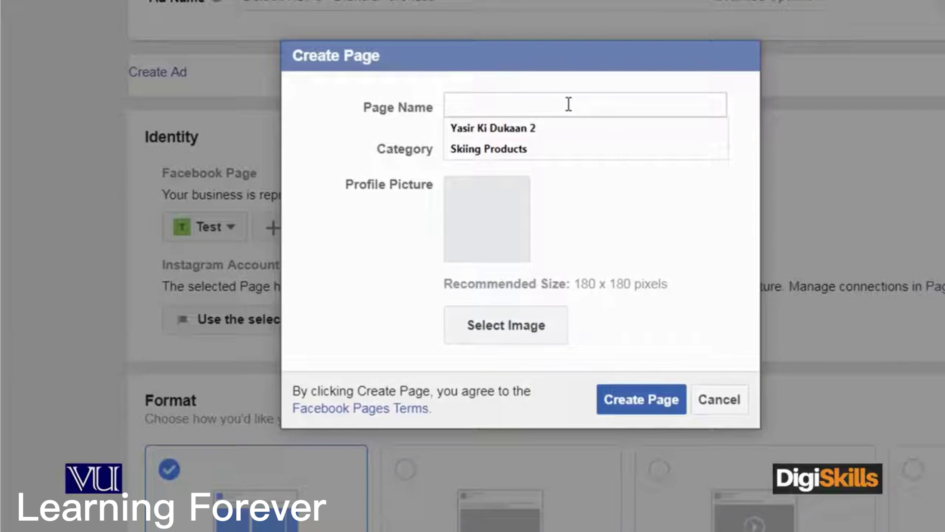
{"action": "type", "text": "Luxury "}
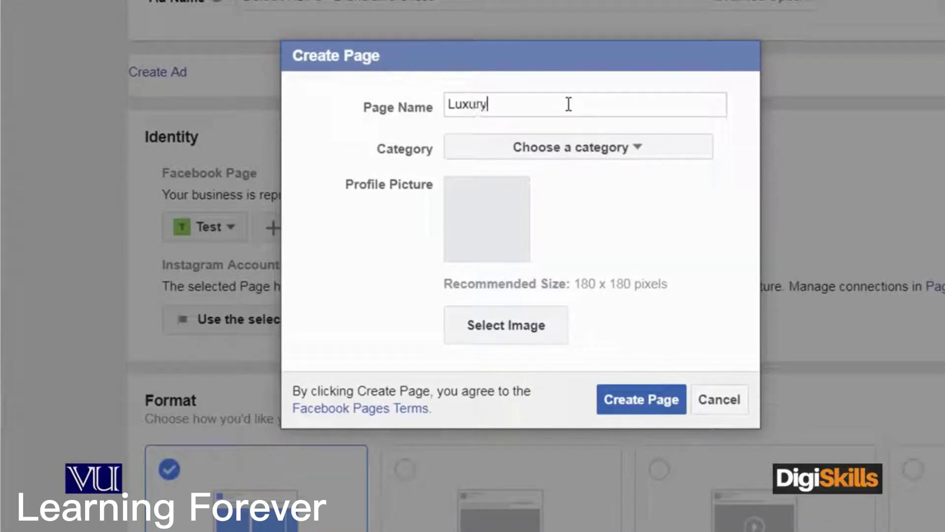
{"action": "type", "text": "Card"}
{"action": "key", "text": "BackSpace"}
{"action": "type", "text": "s"}
{"action": "left_click", "coordinate": [598, 153]}
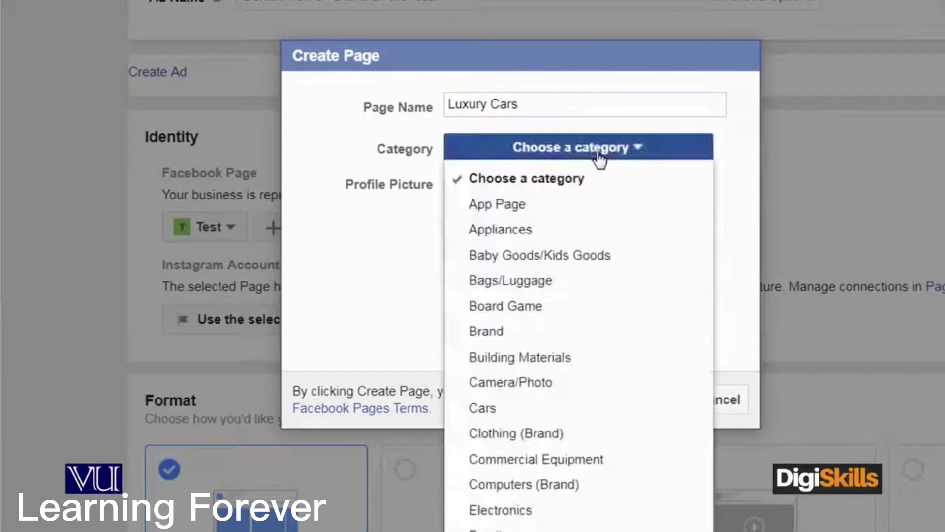
{"action": "left_click", "coordinate": [595, 412]}
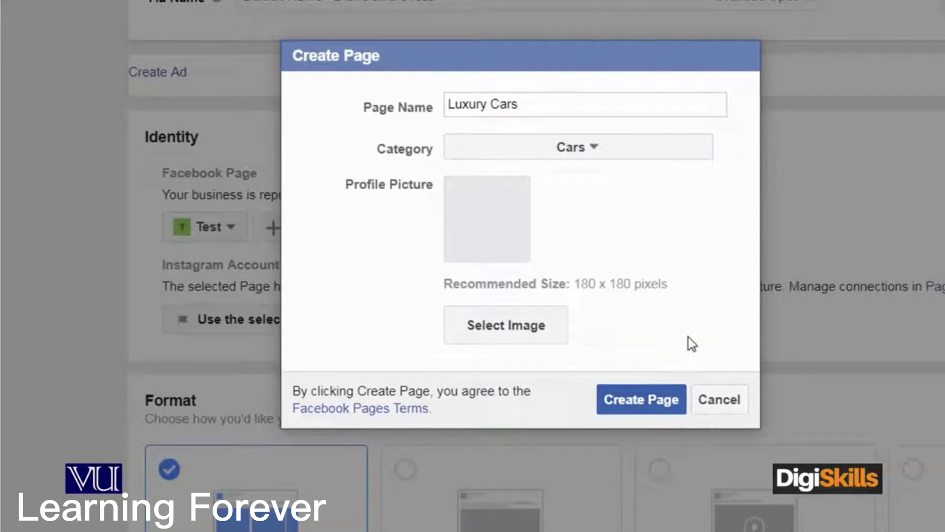
{"action": "left_click", "coordinate": [720, 401]}
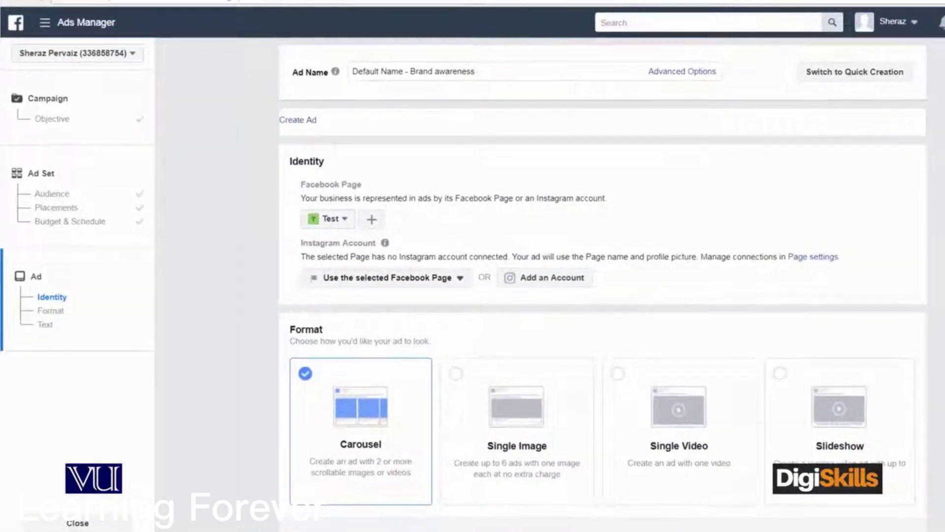
- Set the ad format to Single Image
{"action": "scroll", "coordinate": [542, 296], "scroll_direction": "down", "scroll_amount": 3}
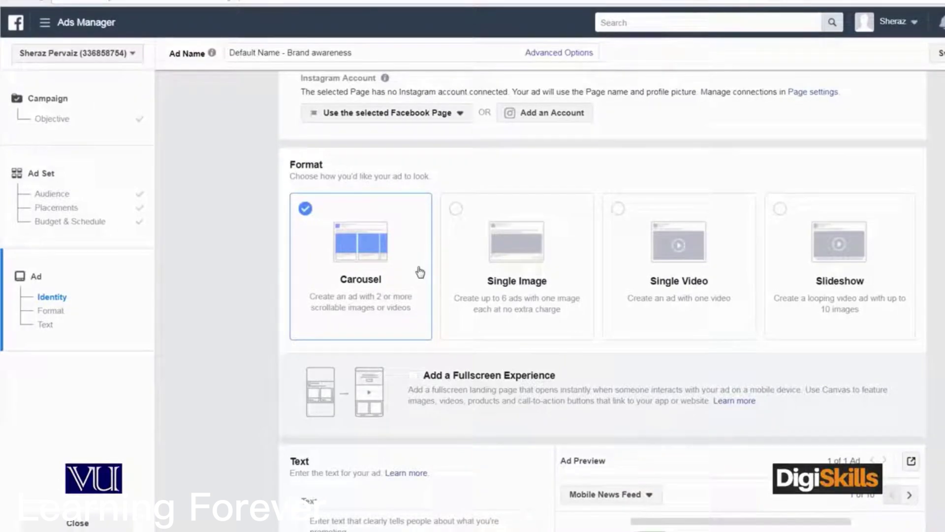
{"action": "left_click", "coordinate": [456, 210]}
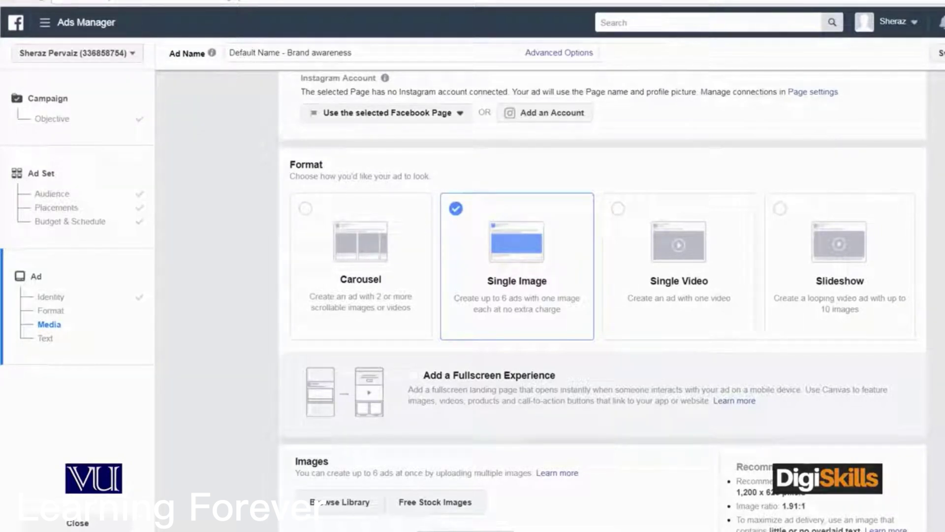
{"action": "scroll", "coordinate": [602, 295], "scroll_direction": "down", "scroll_amount": 9}
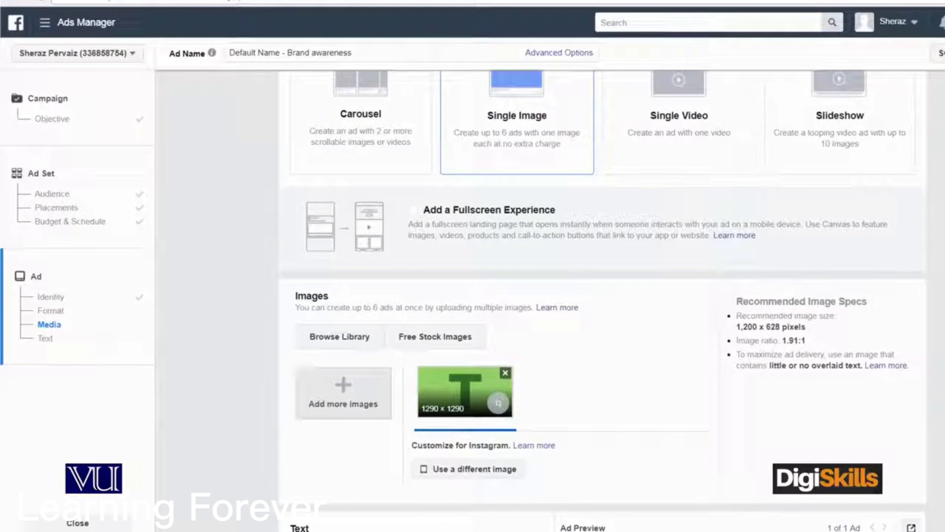
- Enter "Luxury Cars Offer" as the ad's text
{"action": "scroll", "coordinate": [611, 295], "scroll_direction": "down", "scroll_amount": 2}
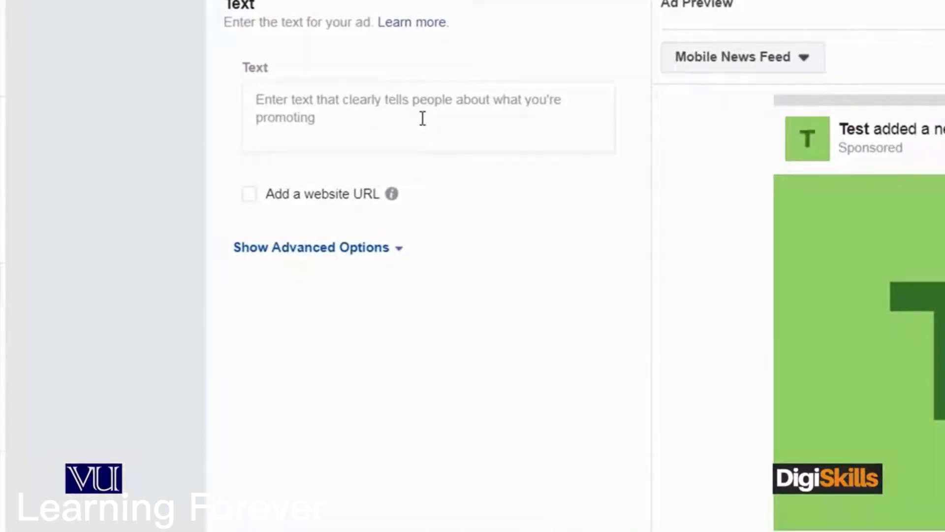
{"action": "left_click", "coordinate": [423, 118]}
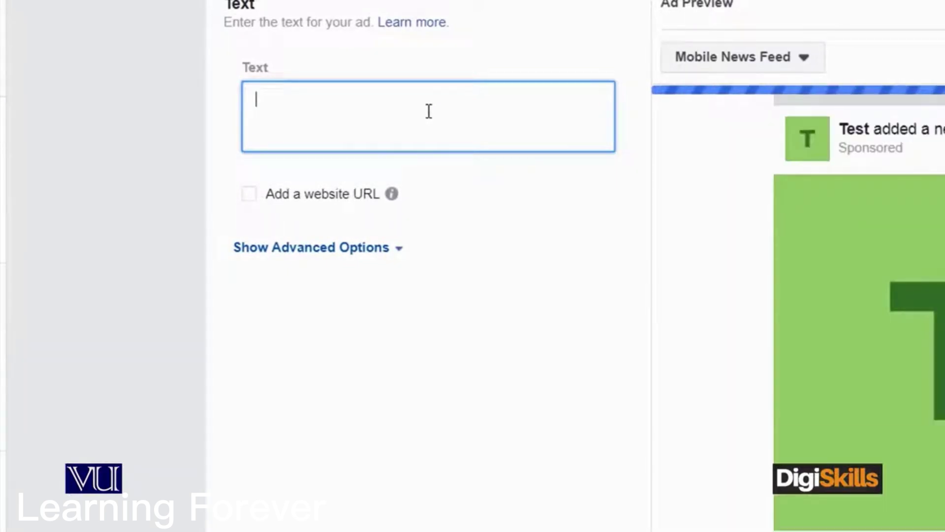
{"action": "type", "text": "Luxy"}
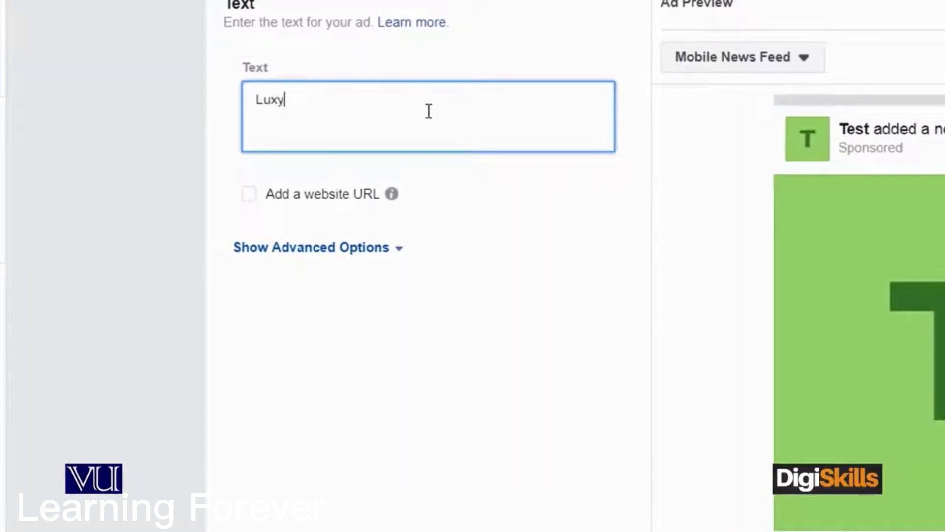
{"action": "key", "text": "BackSpace"}
{"action": "type", "text": "xury"}
{"action": "key", "text": "BackSpace"}
{"action": "key", "text": "BackSpace"}
{"action": "key", "text": "BackSpace"}
{"action": "key", "text": "BackSpace"}
{"action": "type", "text": "xury Cars Offer"}
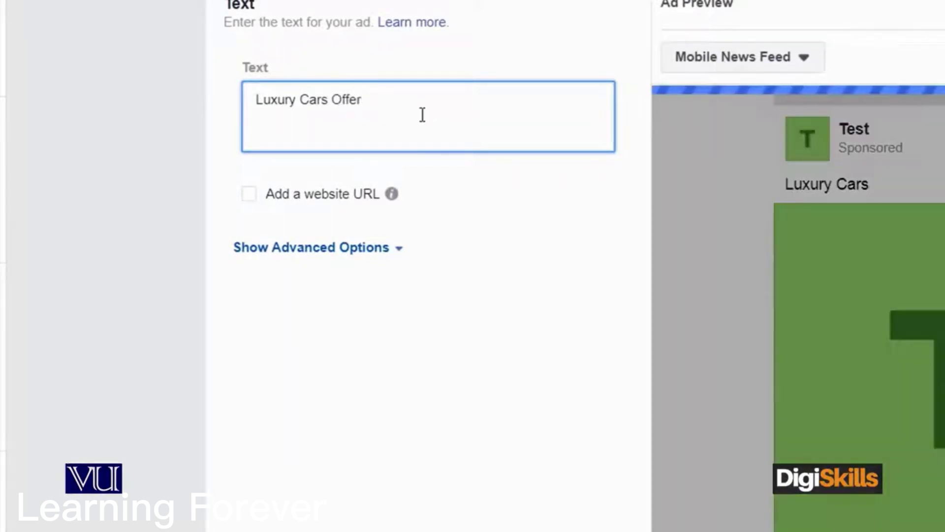
- Enable the website URL option to examine its link and headline fields, and disable it again
{"action": "left_click", "coordinate": [250, 194]}
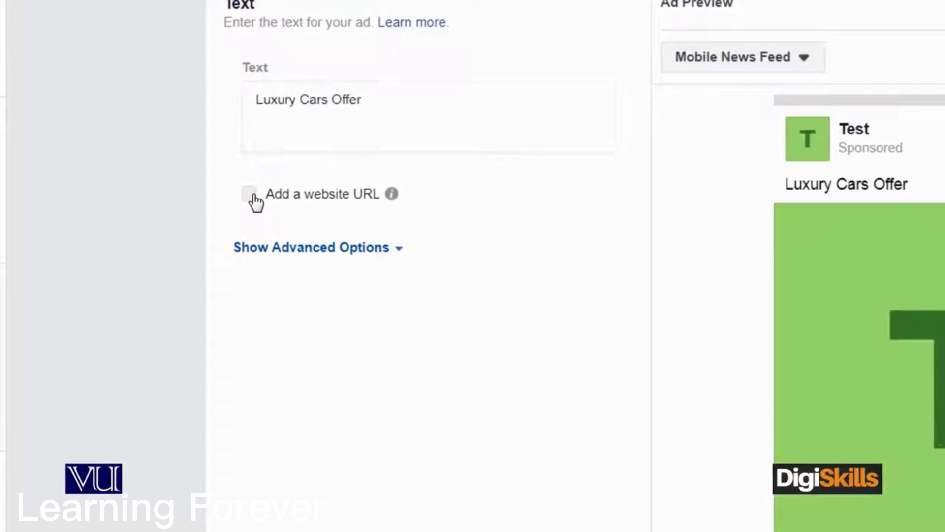
{"action": "mouse_move", "coordinate": [338, 243]}
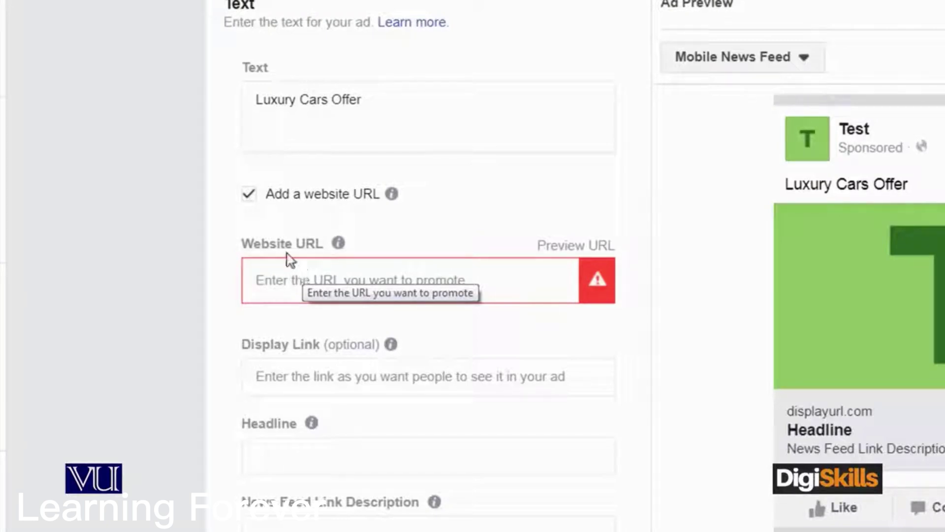
{"action": "left_click", "coordinate": [249, 196]}
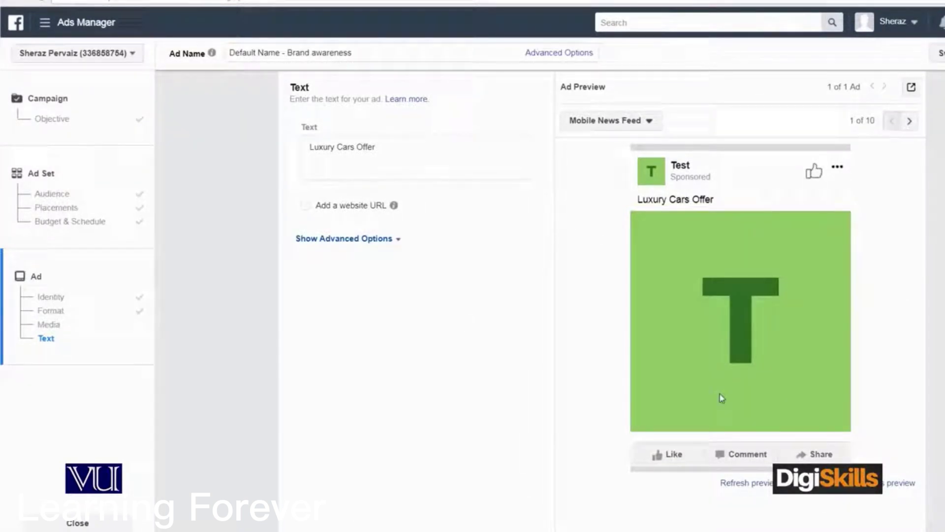
- Preview the ad as it appears in the Desktop News Feed and review the ad's identity and format settings
{"action": "left_click", "coordinate": [623, 125]}
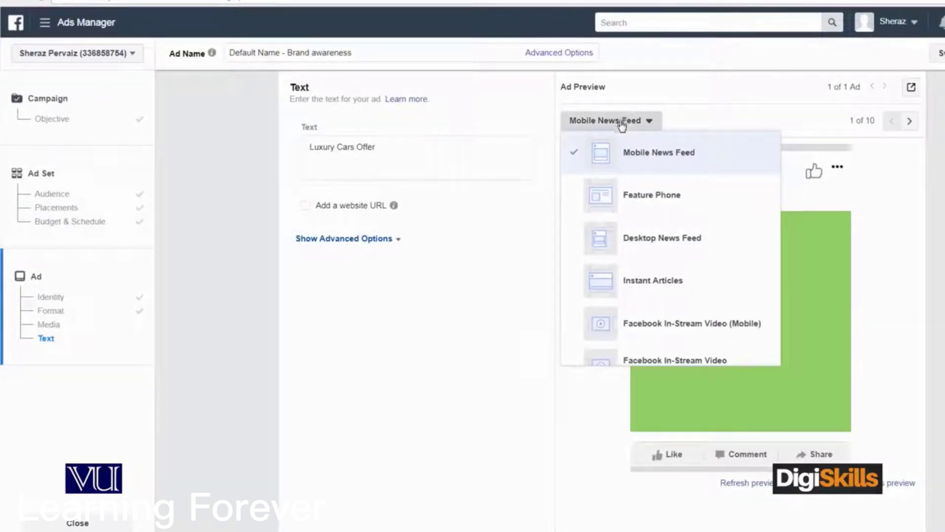
{"action": "left_click", "coordinate": [659, 249]}
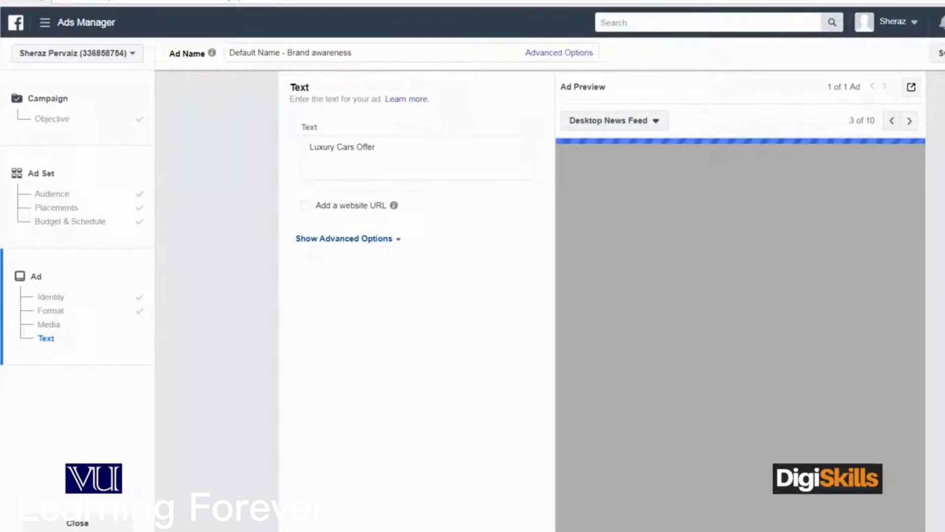
{"action": "scroll", "coordinate": [603, 301], "scroll_direction": "down", "scroll_amount": 3}
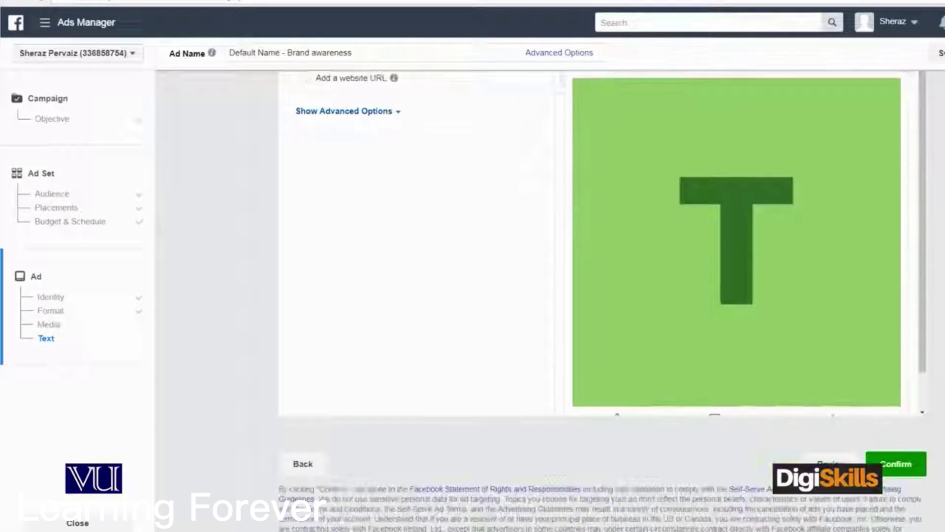
{"action": "scroll", "coordinate": [925, 377], "scroll_direction": "down", "scroll_amount": 1}
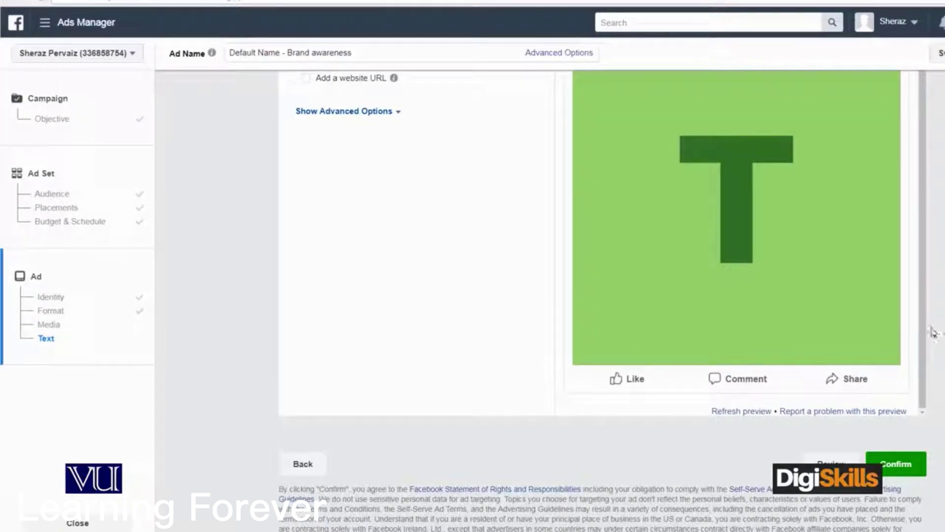
{"action": "scroll", "coordinate": [921, 394], "scroll_direction": "up", "scroll_amount": 15}
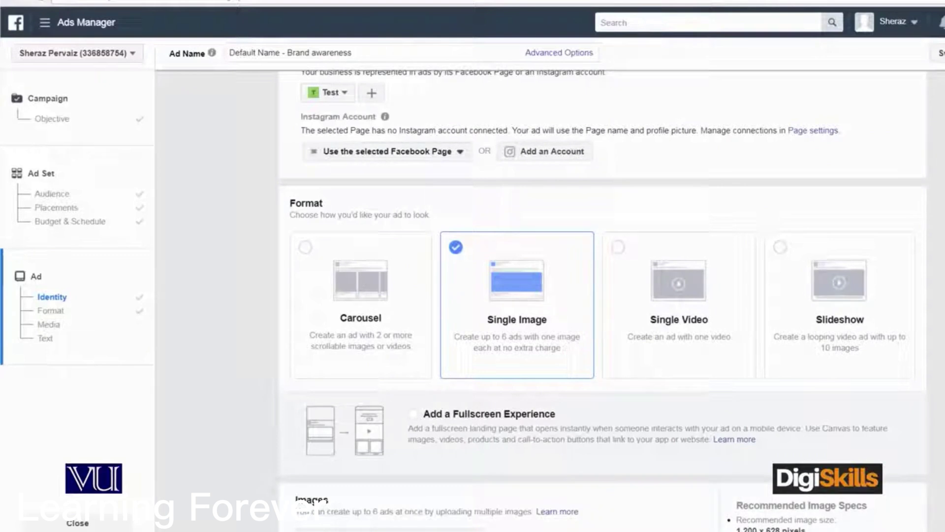
{"action": "scroll", "coordinate": [603, 300], "scroll_direction": "up", "scroll_amount": 1}
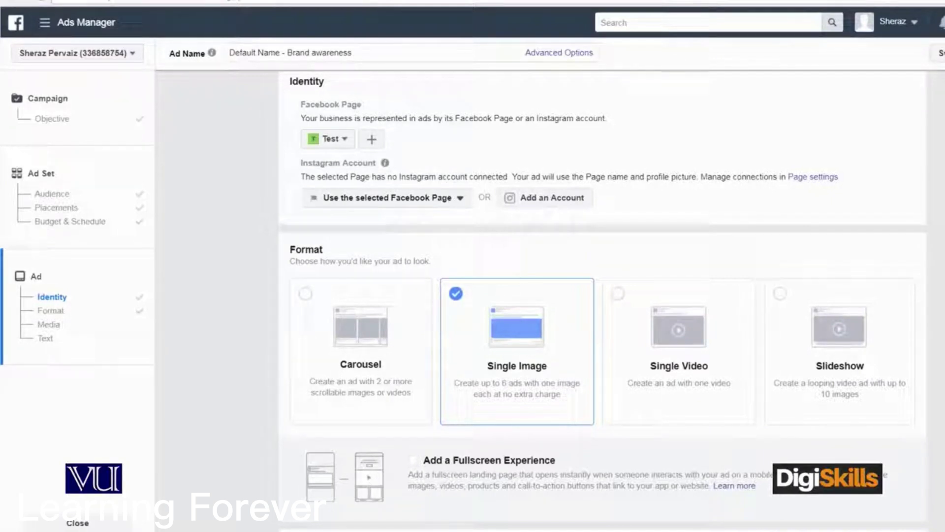
{"action": "scroll", "coordinate": [602, 295], "scroll_direction": "up", "scroll_amount": 2}
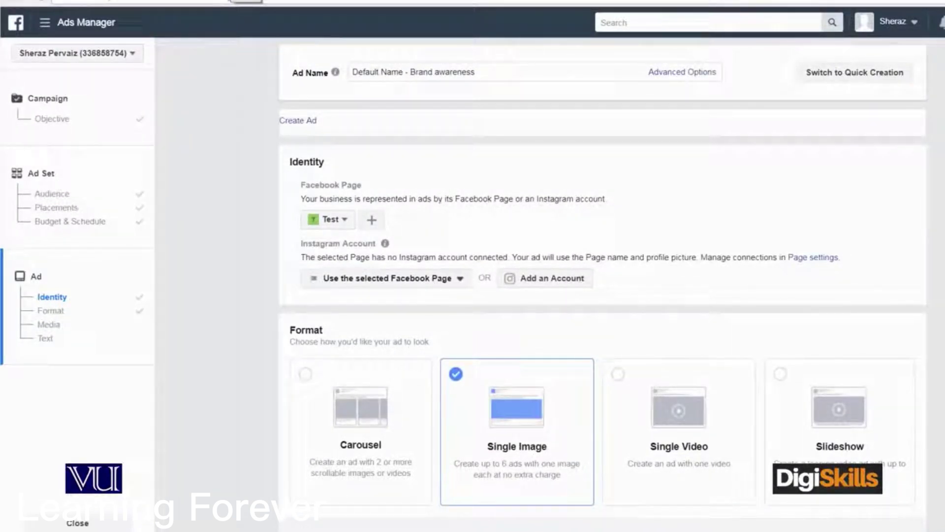
- Open facebook.com in a new browser tab
{"action": "left_click", "coordinate": [246, 2]}
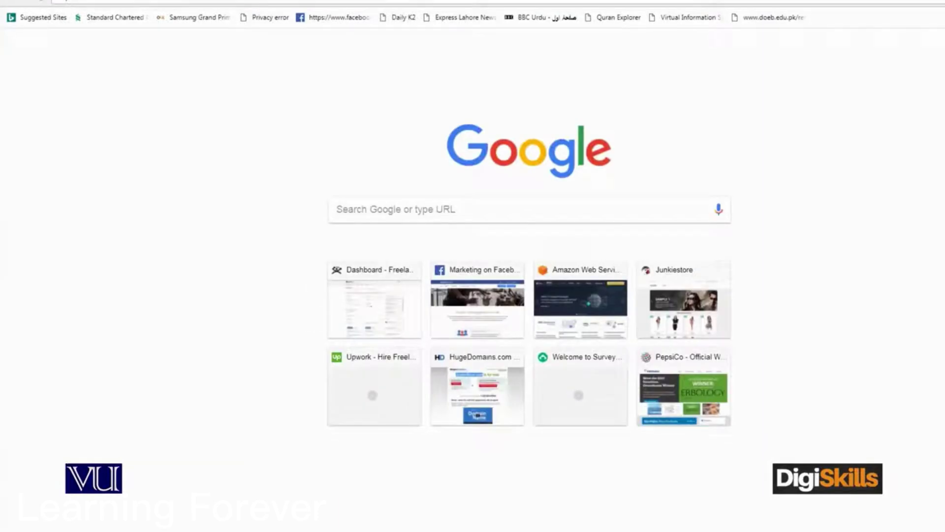
{"action": "type", "text": "facebook.com"}
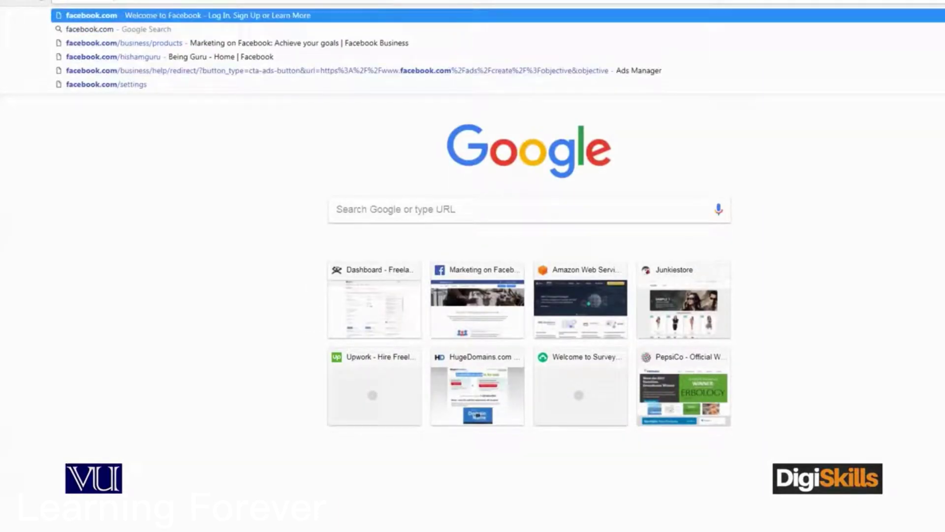
{"action": "key", "text": "Return"}
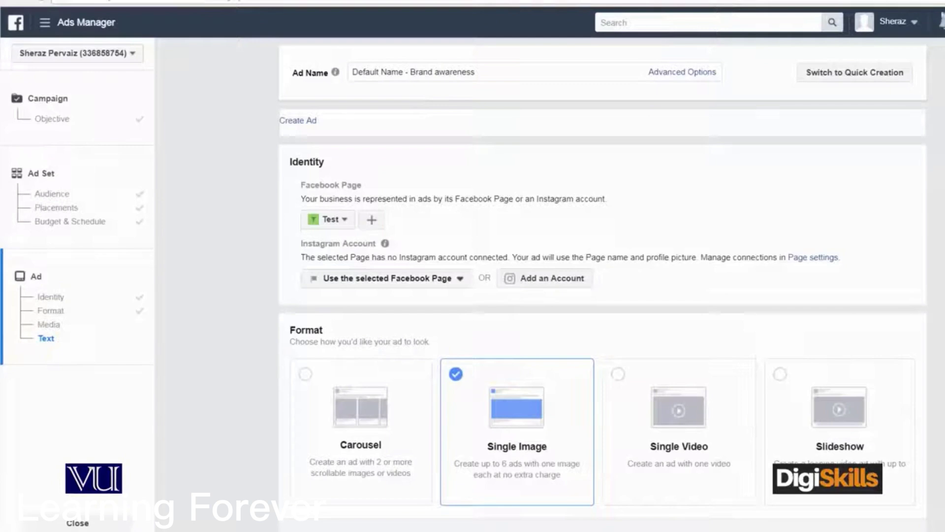
- Log out of the Facebook account from Ads Manager, leaving the page without saving the ad changes
{"action": "left_click", "coordinate": [907, 22]}
{"action": "left_click", "coordinate": [896, 56]}
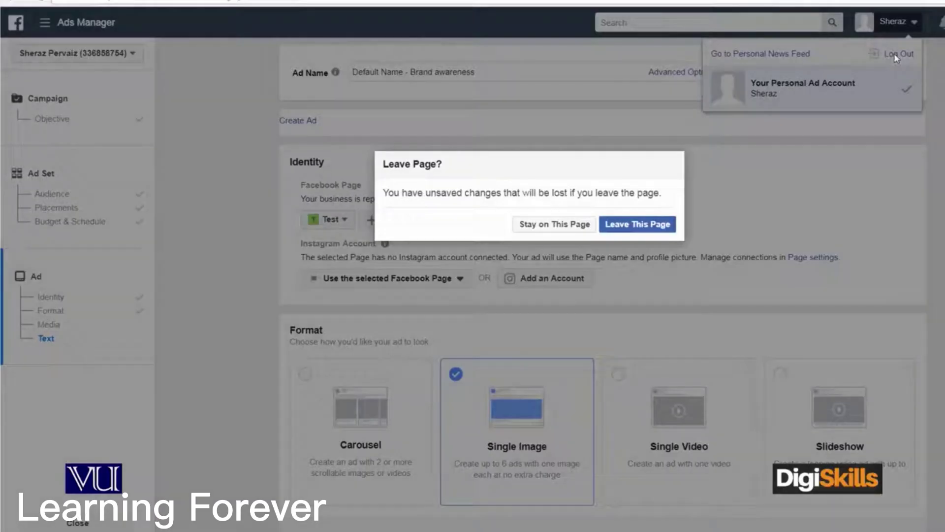
{"action": "left_click", "coordinate": [624, 231]}
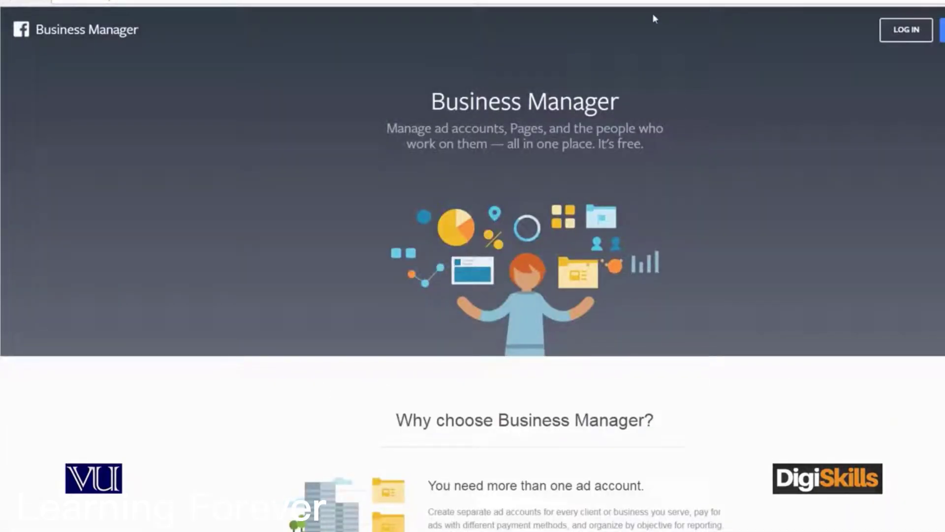
- Load google.com and search for "facebook analytics"
{"action": "left_click", "coordinate": [756, 2]}
{"action": "type", "text": "google.com"}
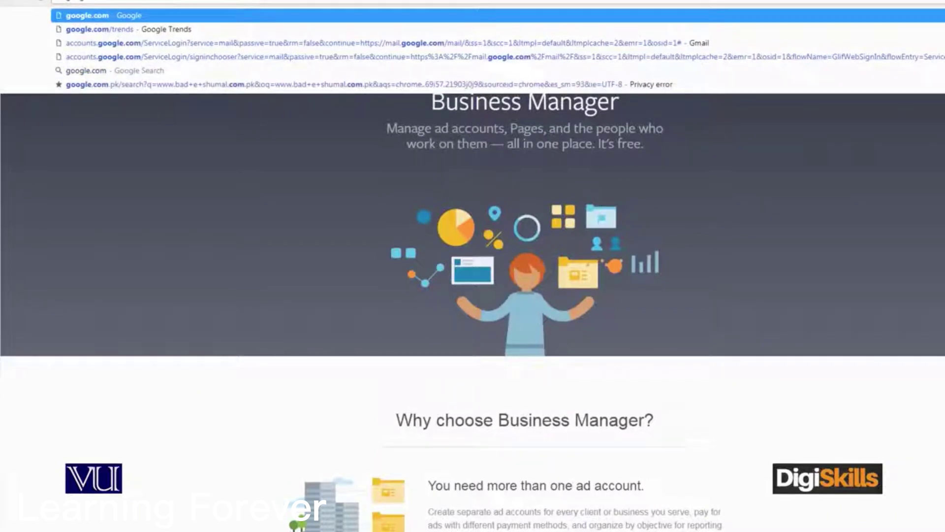
{"action": "key", "text": "Return"}
{"action": "type", "text": "faceb"}
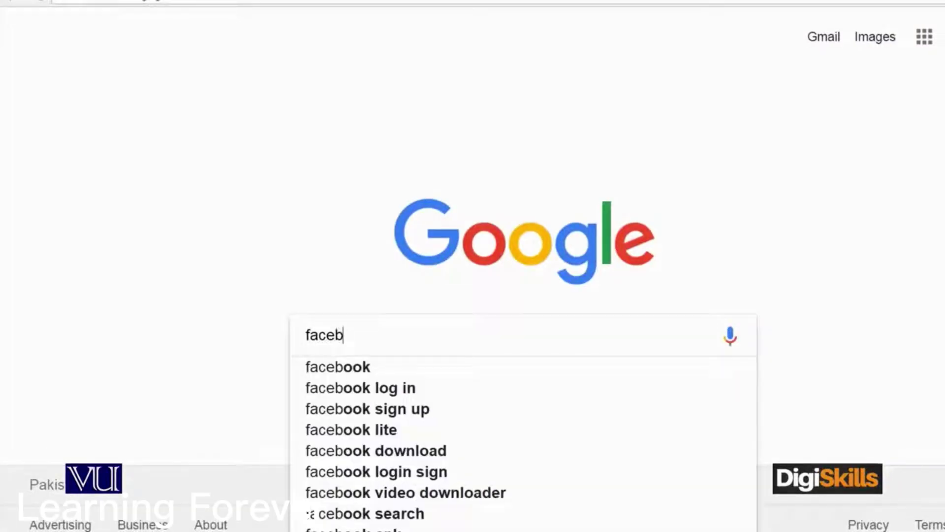
{"action": "type", "text": "ook analytics"}
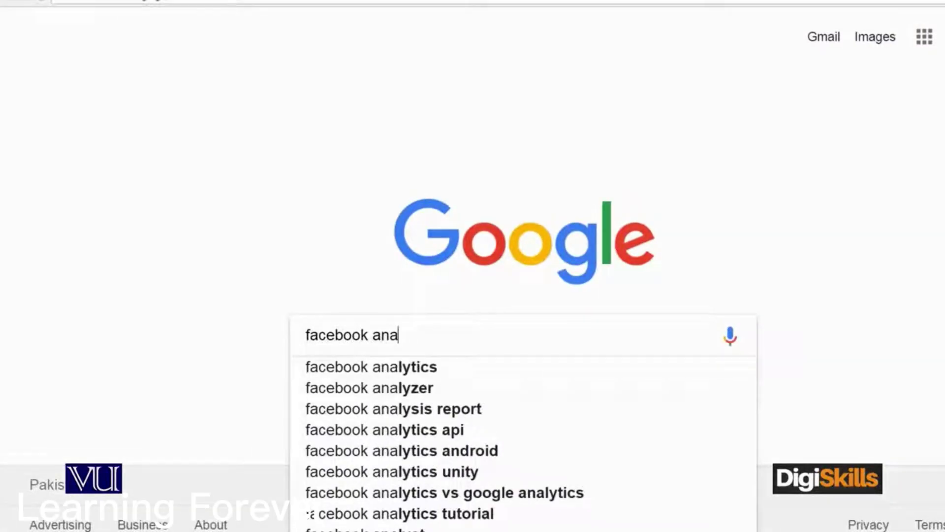
{"action": "key", "text": "Return"}
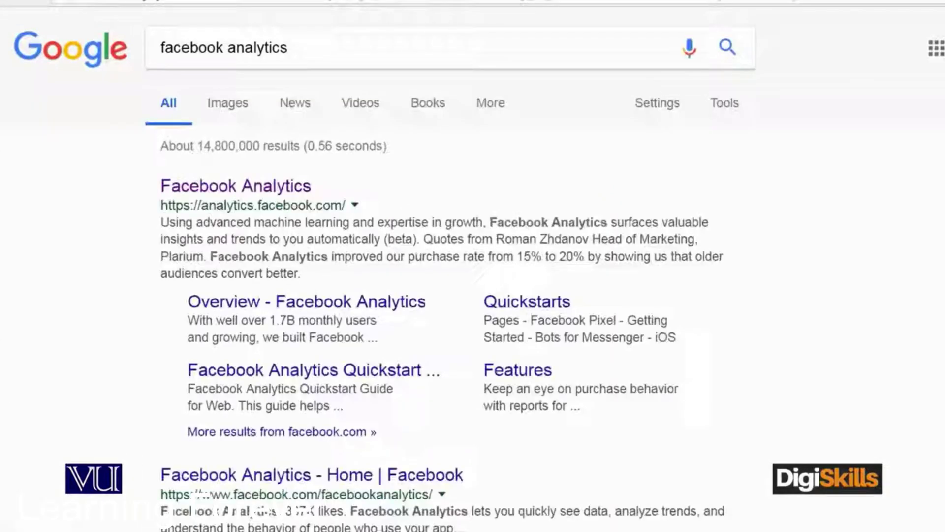
- Open the official Facebook Analytics site from the search results and proceed to the analytics tool
{"action": "left_click", "coordinate": [261, 185]}
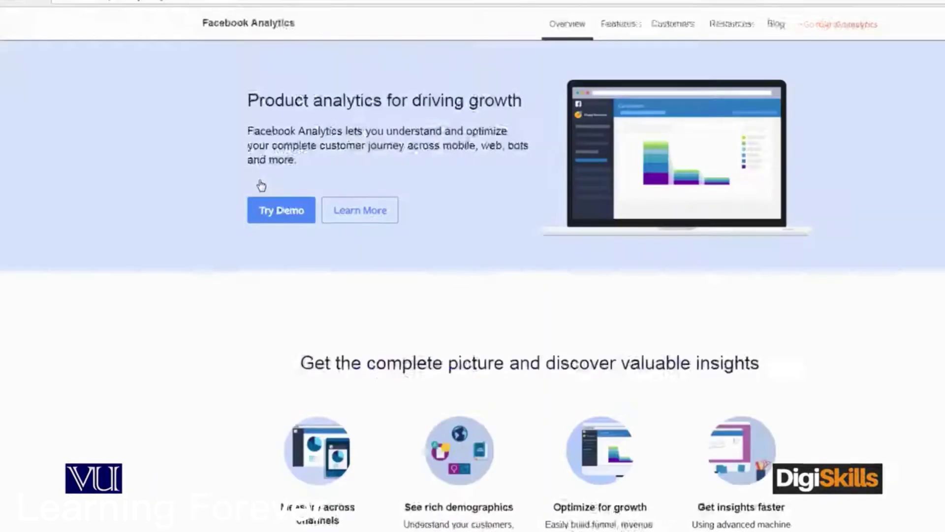
{"action": "left_click", "coordinate": [843, 32]}
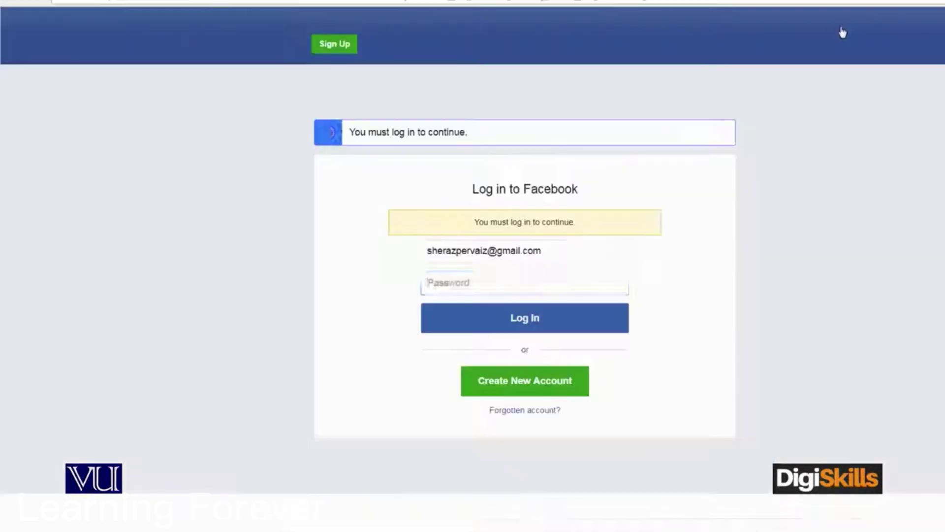
- Log in to Facebook with the account password to continue to the analytics tool
{"action": "left_click", "coordinate": [573, 281]}
{"action": "type", "text": "••••••"}
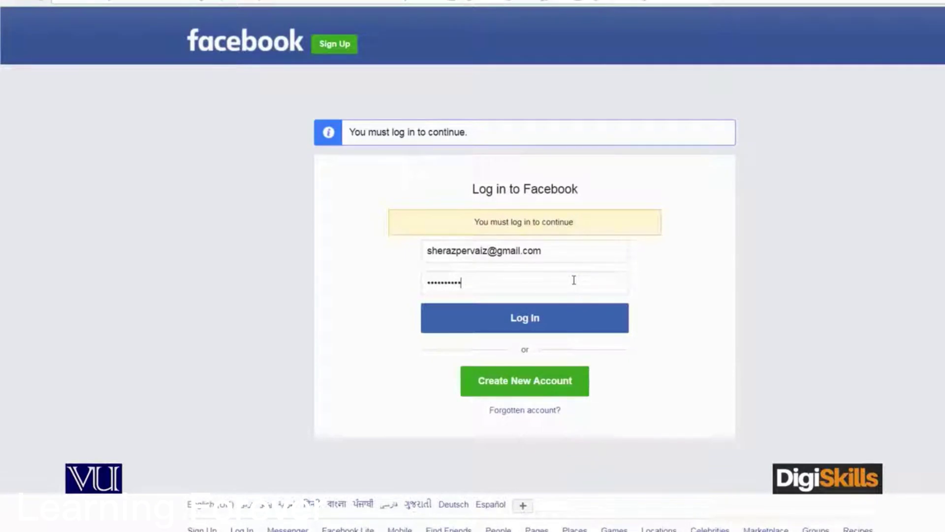
{"action": "key", "text": "BackSpace"}
{"action": "key", "text": "BackSpace"}
{"action": "key", "text": "BackSpace"}
{"action": "key", "text": "BackSpace"}
{"action": "key", "text": "BackSpace"}
{"action": "key", "text": "BackSpace"}
{"action": "key", "text": "BackSpace"}
{"action": "key", "text": "BackSpace"}
{"action": "key", "text": "BackSpace"}
{"action": "type", "text": "••••••••••••"}
{"action": "left_click", "coordinate": [562, 329]}
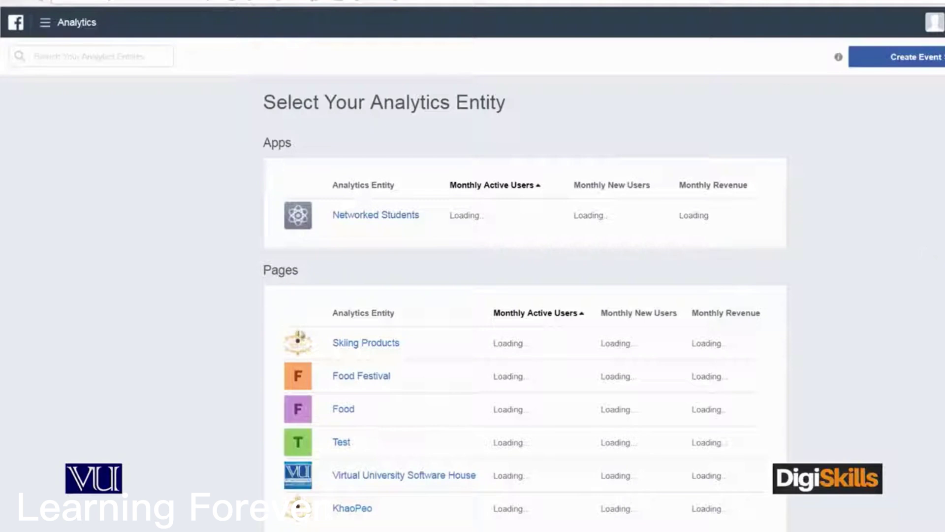
- Open the analytics for the Skiing Products page, start the overview tour, and look through the overview reports from Key Metrics to Country
{"action": "left_click", "coordinate": [382, 344]}
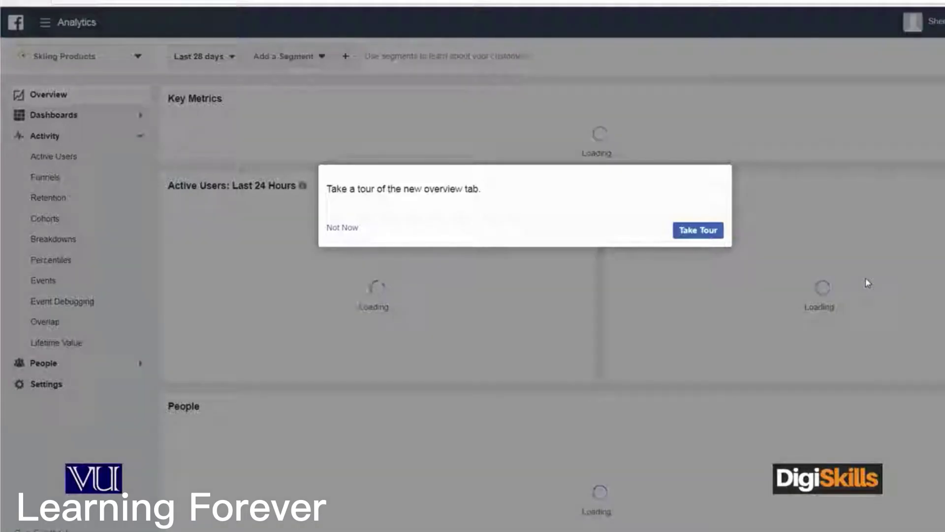
{"action": "left_click", "coordinate": [689, 235]}
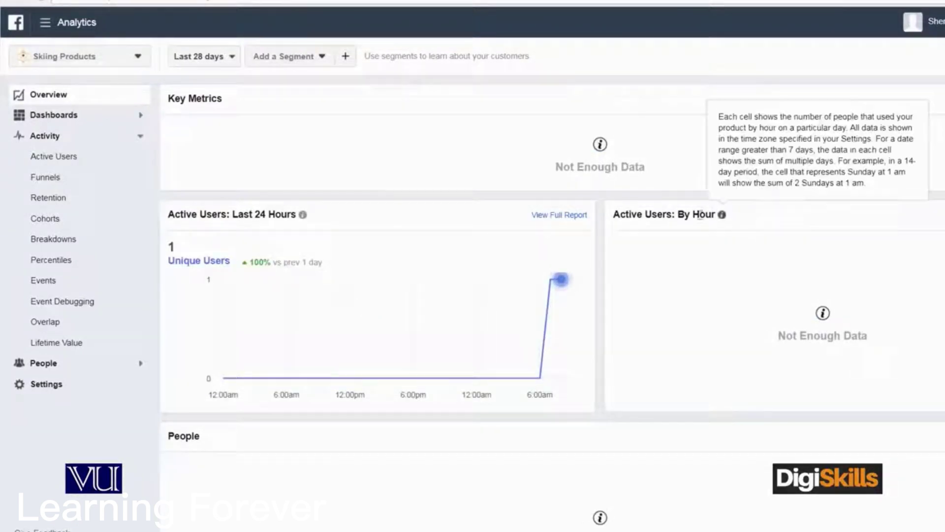
{"action": "scroll", "coordinate": [678, 240], "scroll_direction": "down", "scroll_amount": 3}
{"action": "mouse_move", "coordinate": [568, 213]}
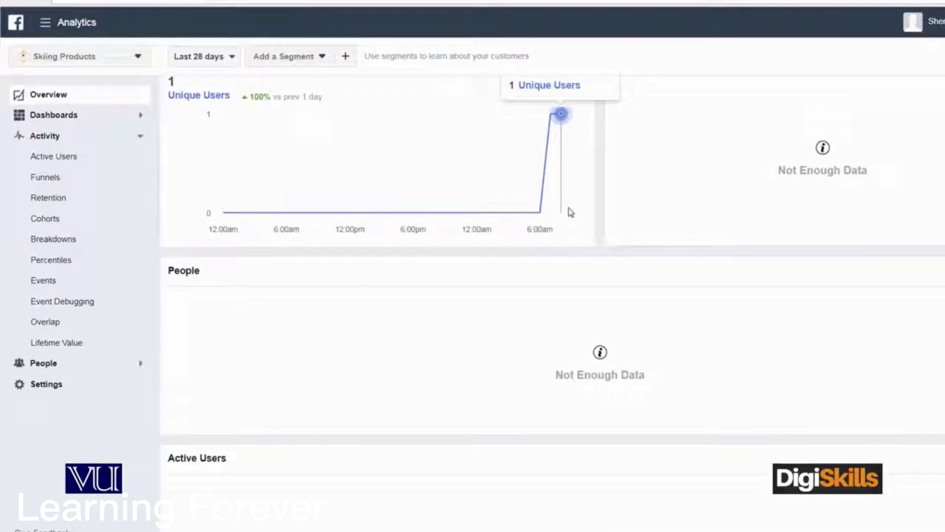
{"action": "scroll", "coordinate": [569, 212], "scroll_direction": "up", "scroll_amount": 2}
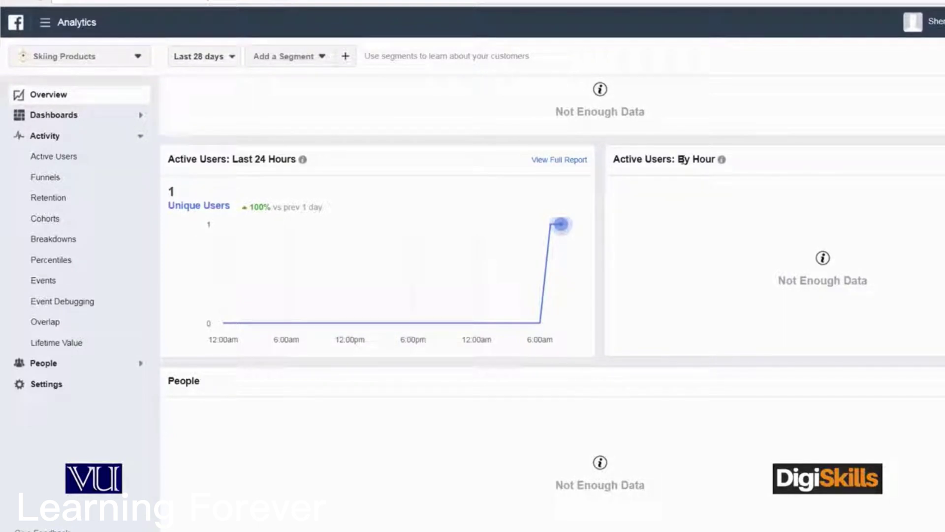
{"action": "scroll", "coordinate": [760, 293], "scroll_direction": "down", "scroll_amount": 7}
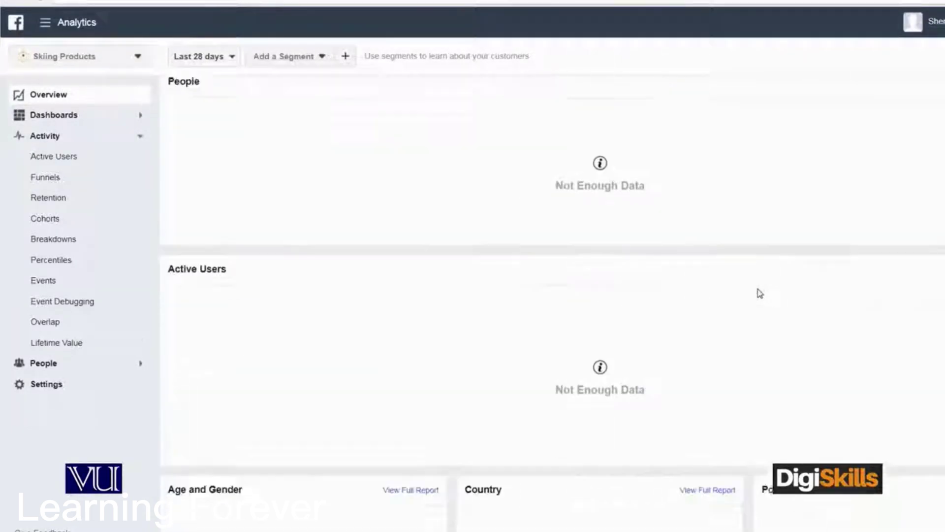
{"action": "scroll", "coordinate": [760, 293], "scroll_direction": "down", "scroll_amount": 1}
{"action": "scroll", "coordinate": [760, 293], "scroll_direction": "down", "scroll_amount": 2}
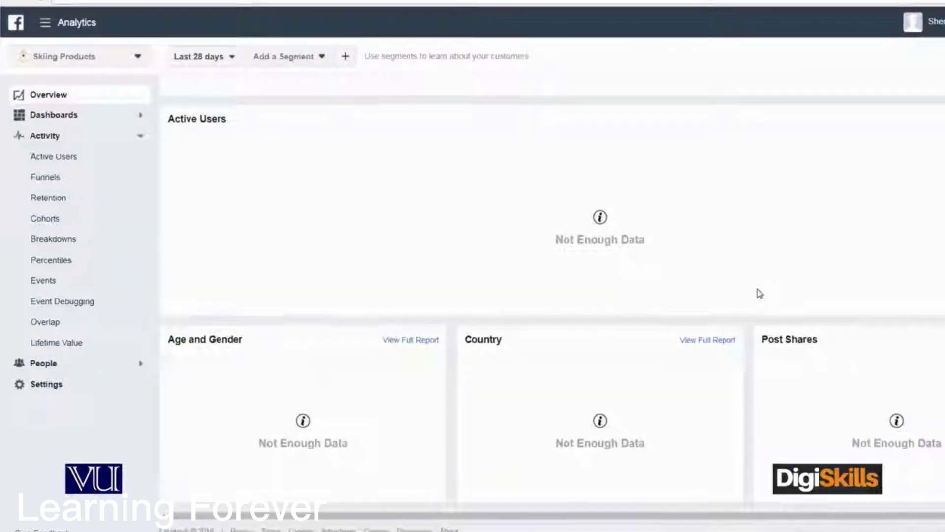
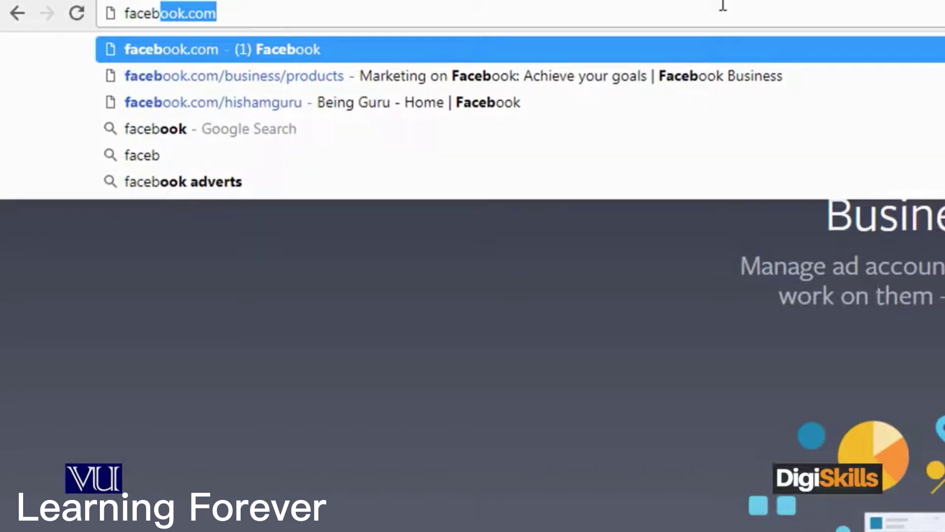
- Load the Facebook Business page at facebook.com/business/products
{"action": "key", "text": "Right"}
{"action": "type", "text": "/"}
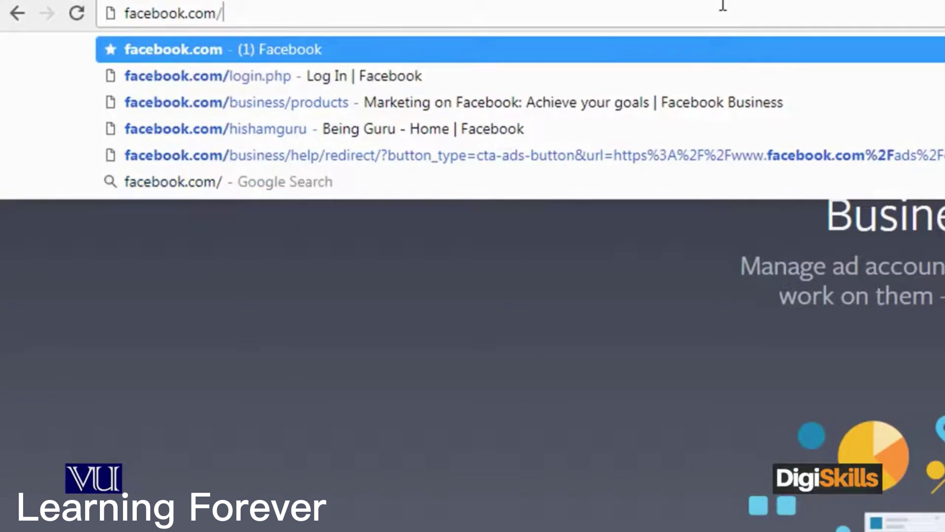
{"action": "type", "text": "business/"}
{"action": "key", "text": "Right"}
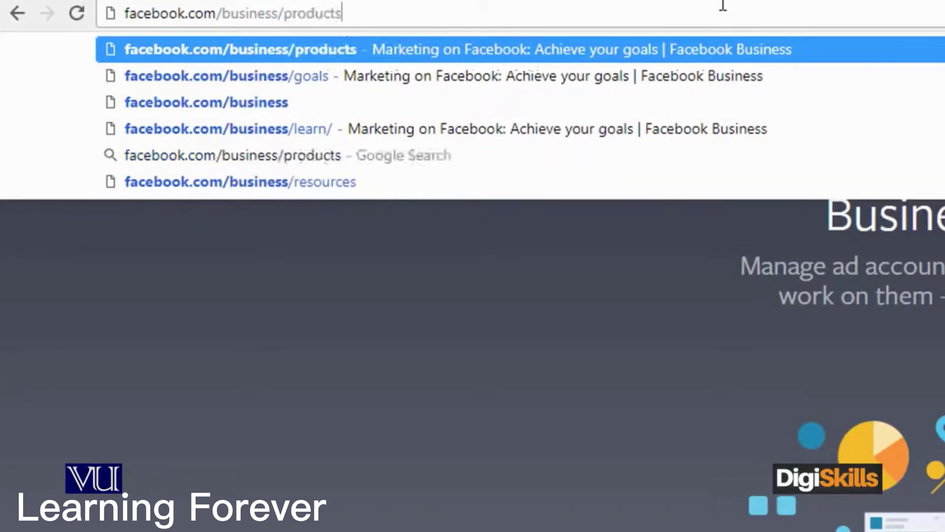
{"action": "key", "text": "Return"}
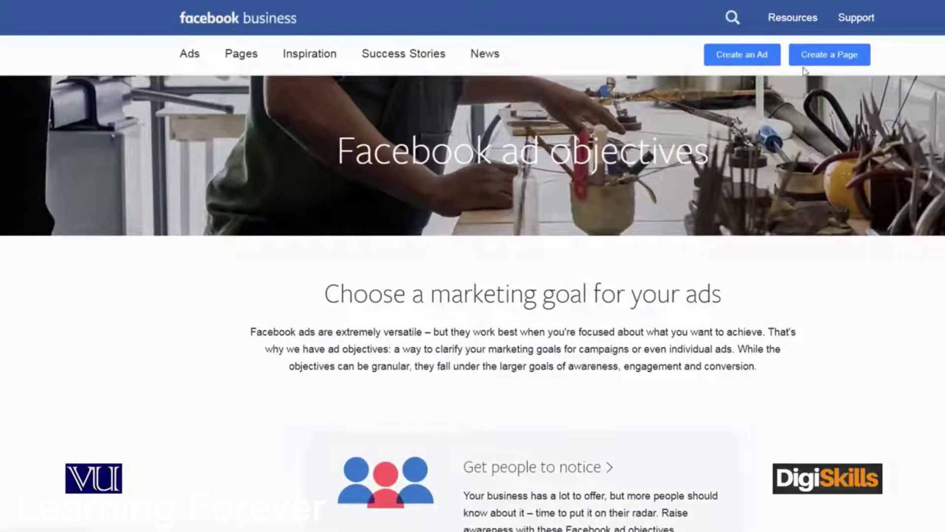
- Start creating an ad and log in to Facebook with the account password when asked
{"action": "left_click", "coordinate": [749, 58]}
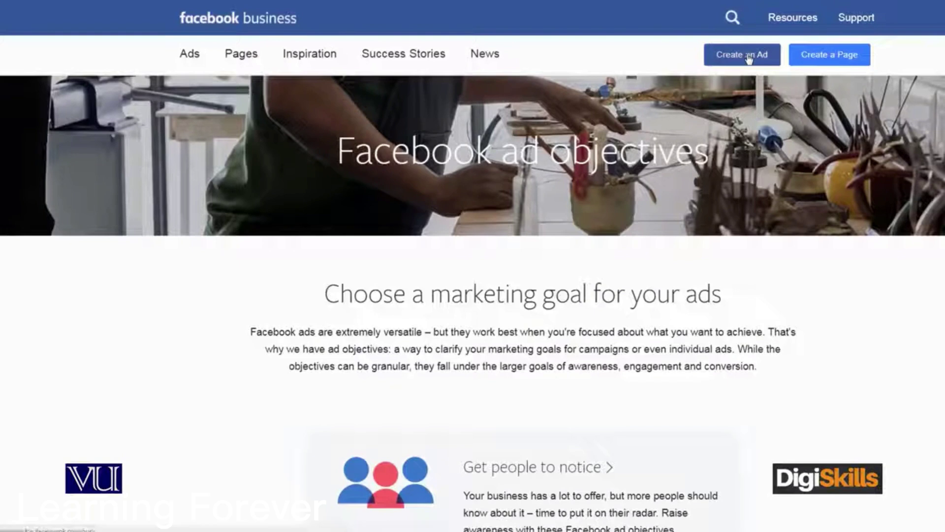
{"action": "left_click", "coordinate": [575, 246]}
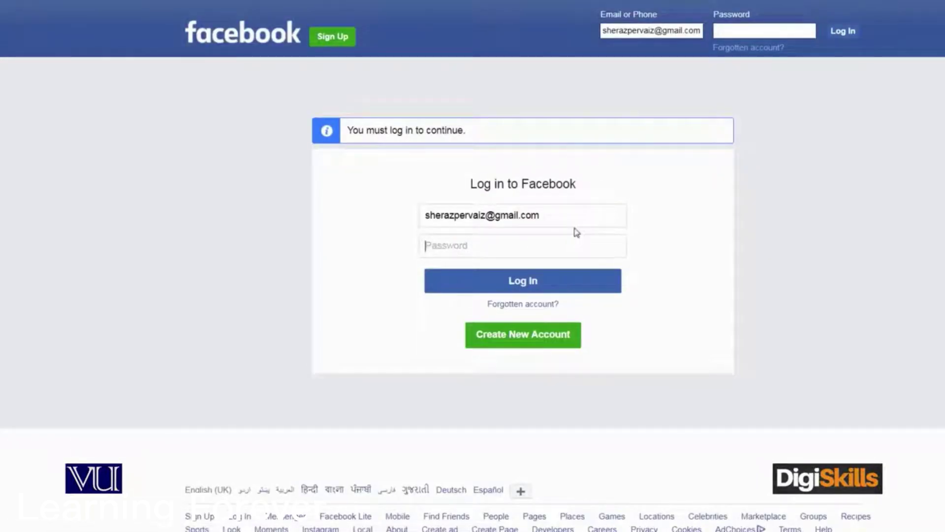
{"action": "type", "text": "*"}
{"action": "key", "text": "BackSpace"}
{"action": "type", "text": "**"}
{"action": "key", "text": "Return"}
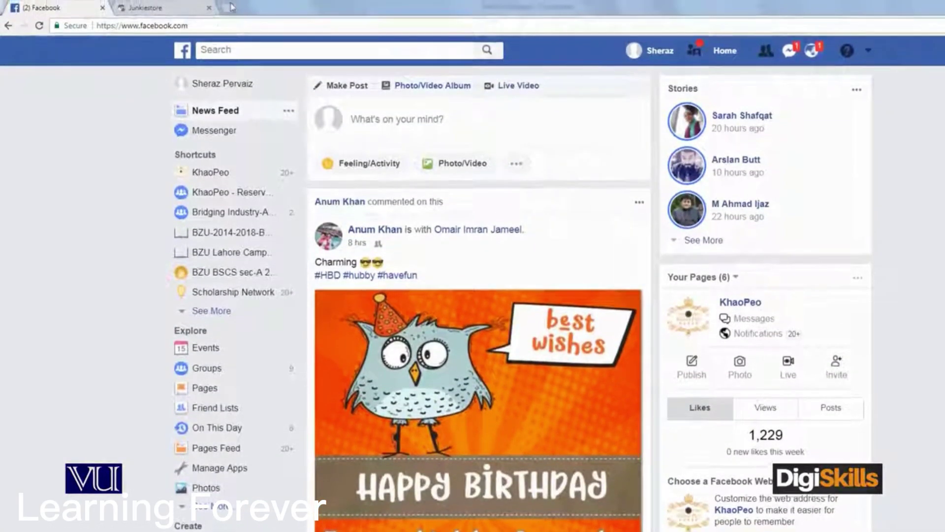
- Load facebook.com/business/products in a new browser tab and close the Facebook news feed tab
{"action": "left_click", "coordinate": [229, 8]}
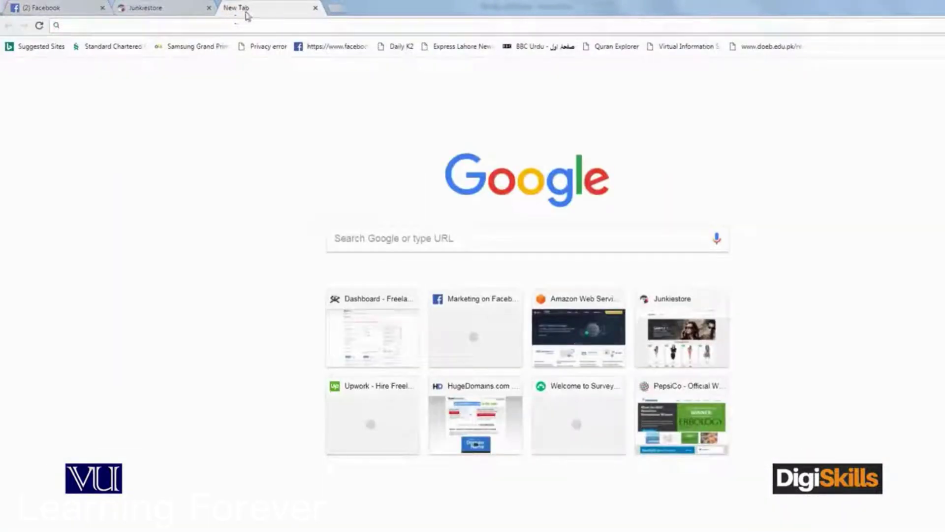
{"action": "type", "text": "facebook.com"}
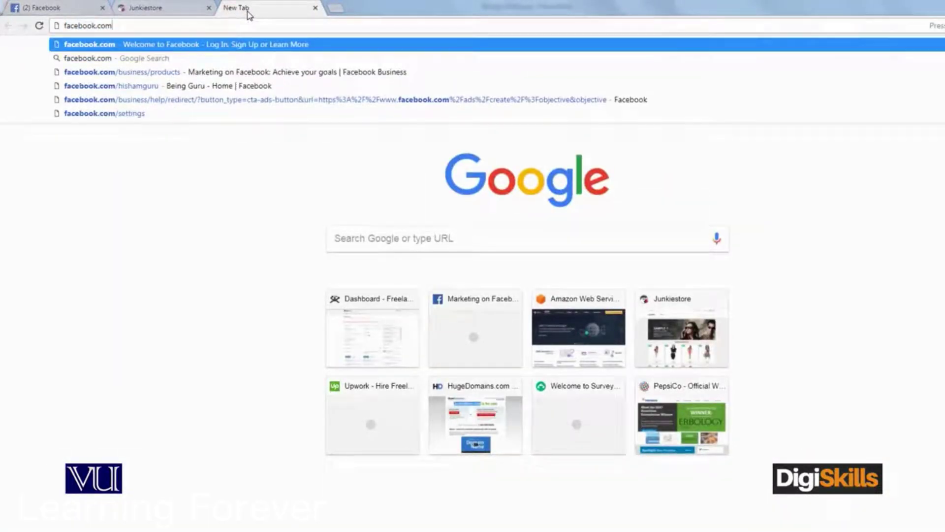
{"action": "type", "text": "/"}
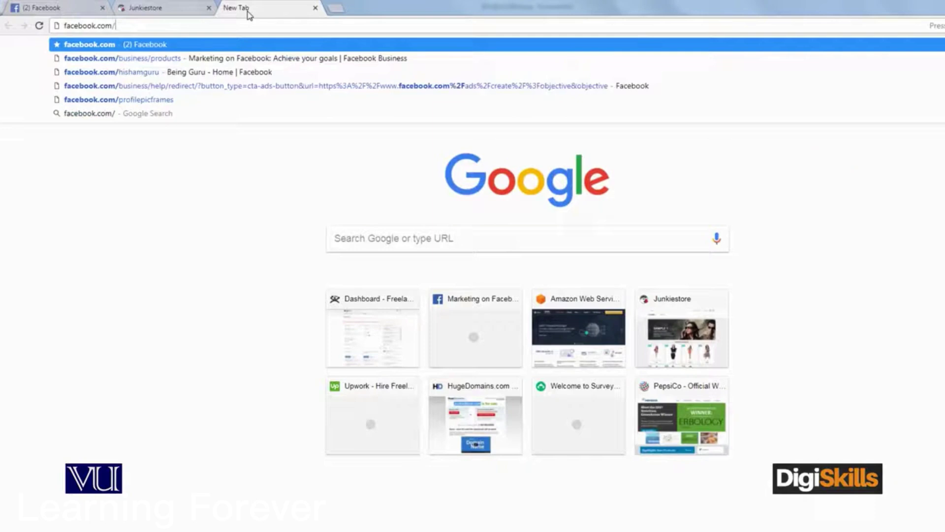
{"action": "type", "text": "b"}
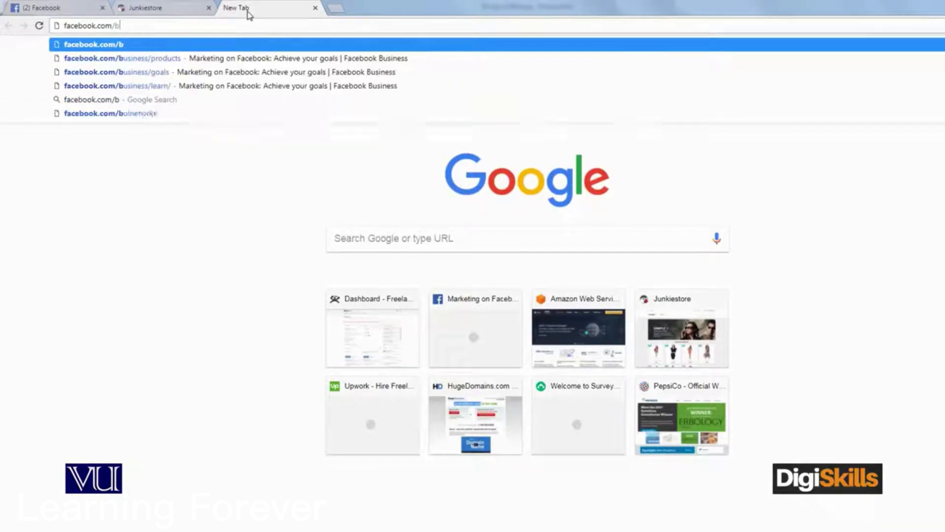
{"action": "type", "text": "usiness/products"}
{"action": "key", "text": "Right"}
{"action": "key", "text": "Return"}
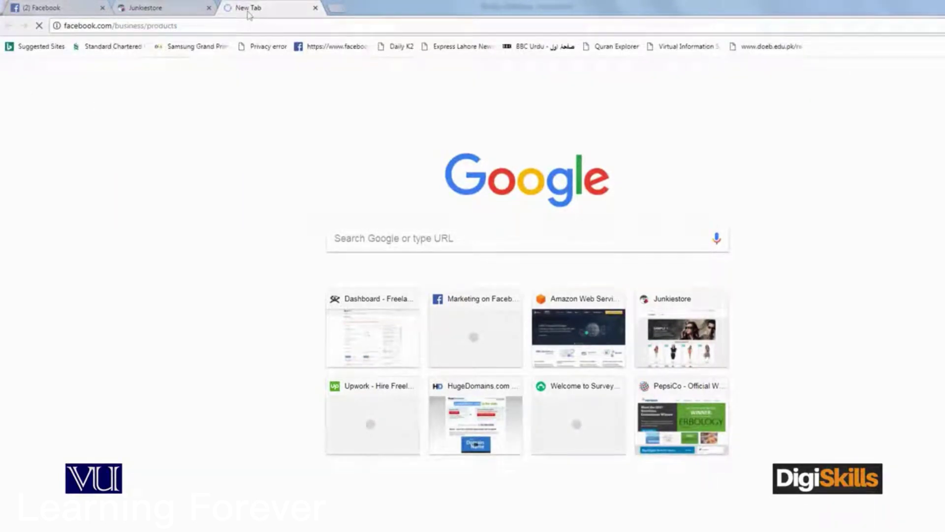
{"action": "left_click", "coordinate": [103, 8]}
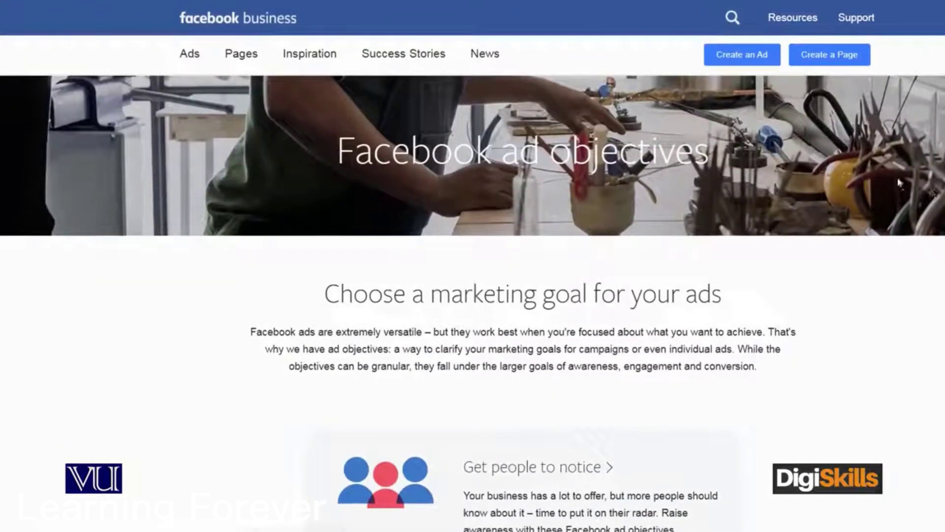
- Start creating an ad from scratch instead of continuing the saved draft, with Lead generation as the marketing objective
{"action": "left_click", "coordinate": [746, 55]}
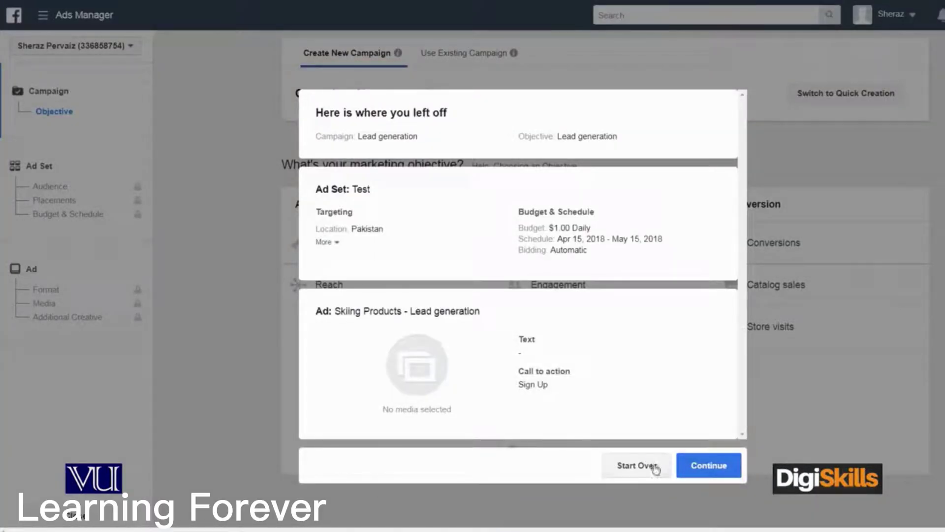
{"action": "left_click", "coordinate": [642, 465]}
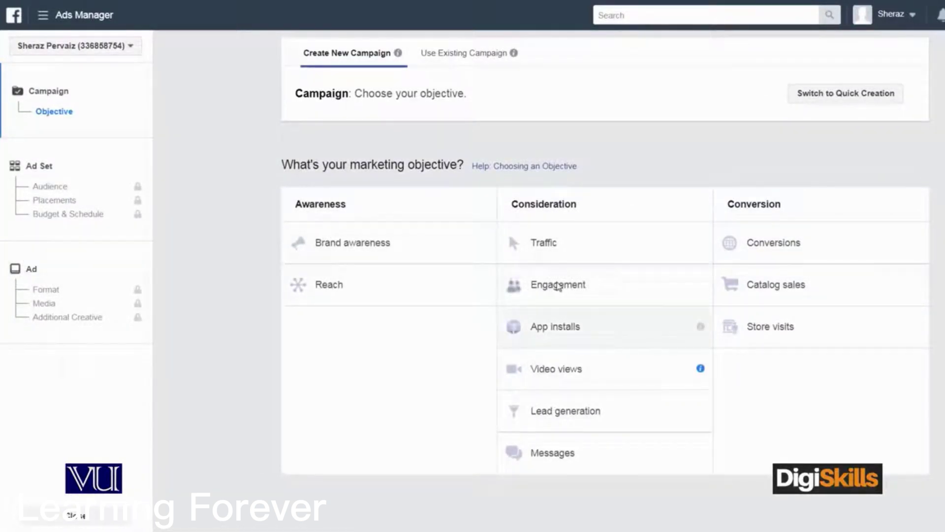
{"action": "left_click", "coordinate": [598, 415]}
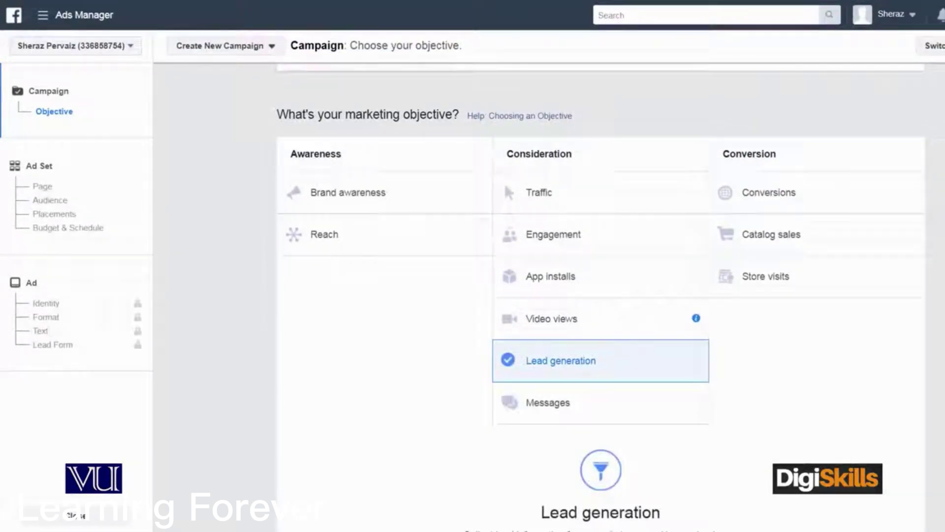
- Name the campaign "User Clicks Leads" and continue to the ad set settings
{"action": "double_click", "coordinate": [650, 384]}
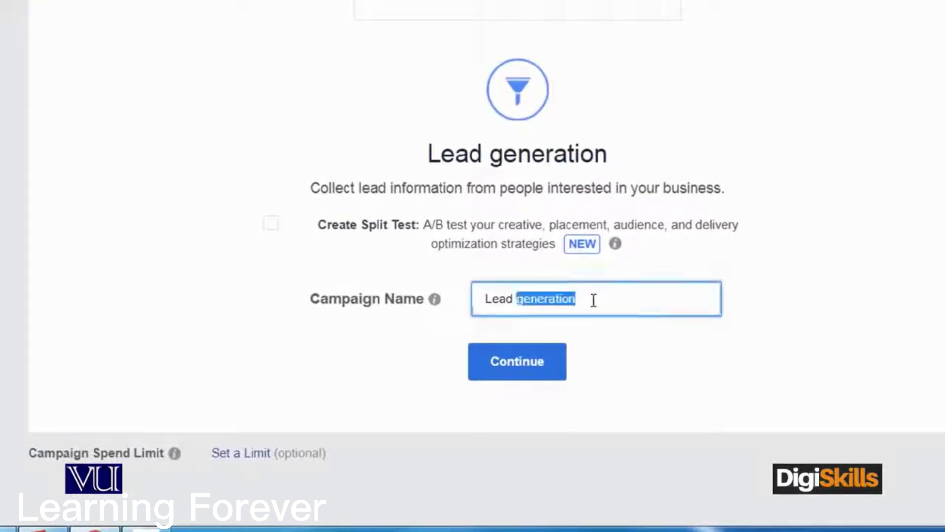
{"action": "key", "text": "ctrl+a"}
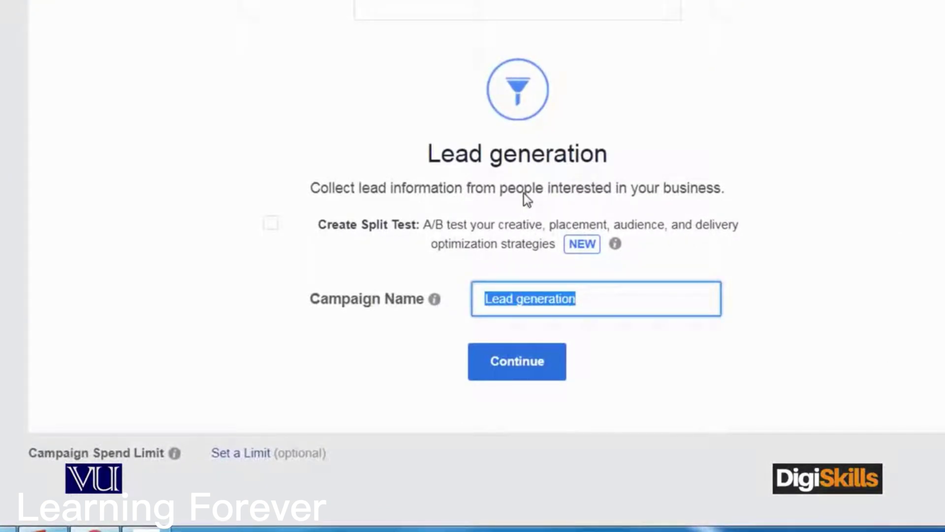
{"action": "type", "text": "User"}
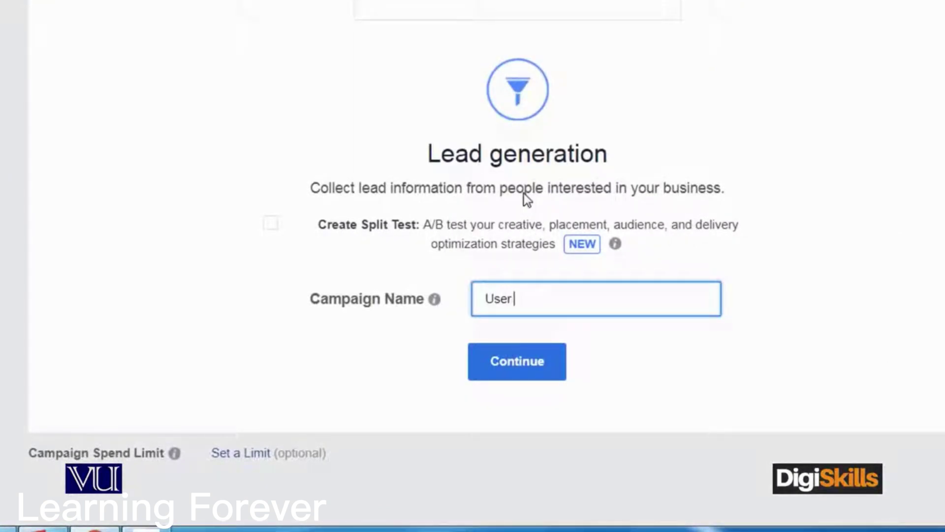
{"action": "type", "text": " Clicks Leads"}
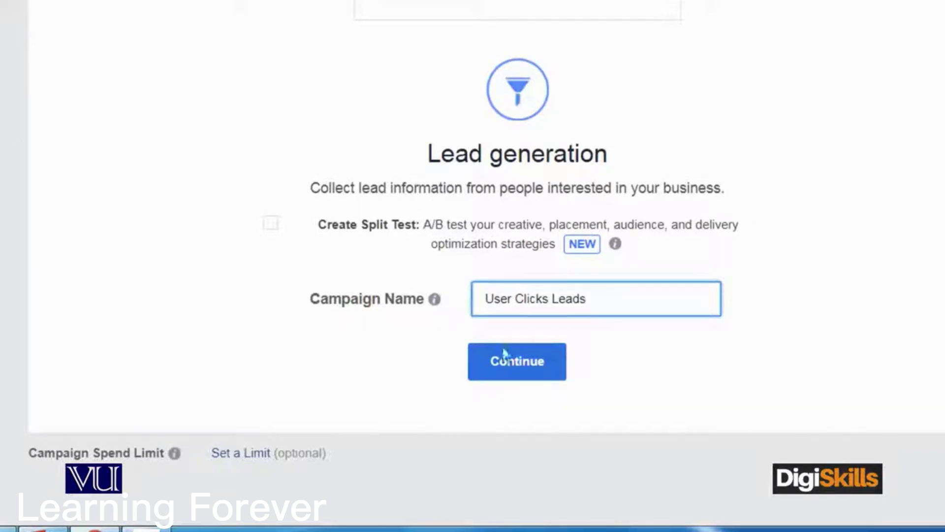
{"action": "key", "text": "Tab"}
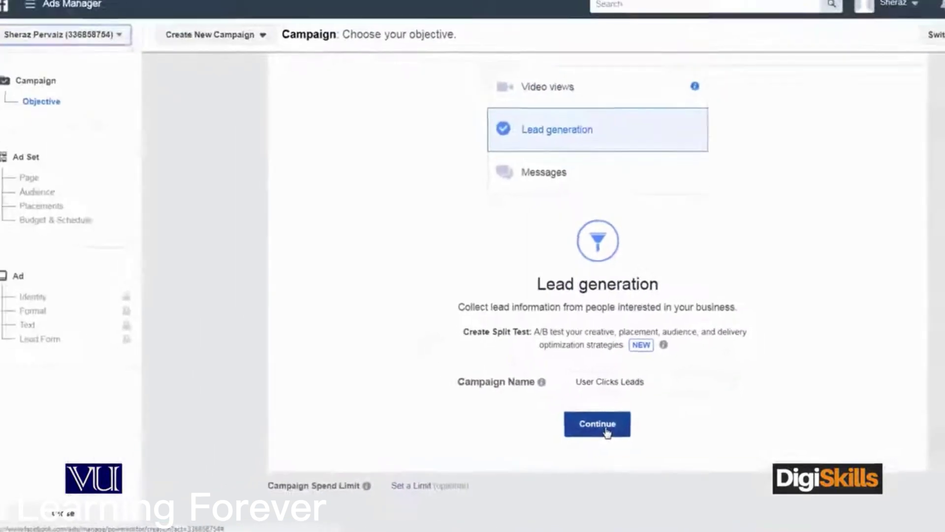
{"action": "left_click", "coordinate": [606, 432]}
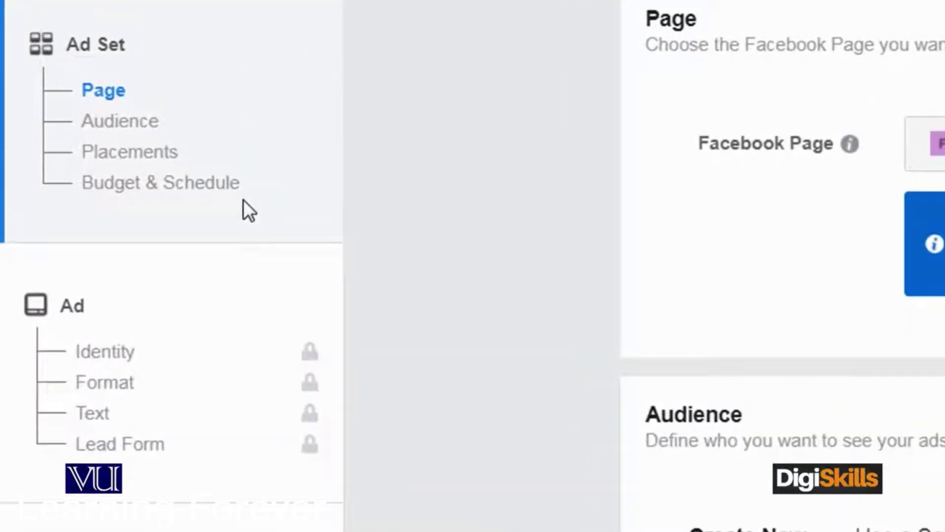
- Rename the ad set as "Lead Data" by entering a custom name
{"action": "mouse_move", "coordinate": [87, 445]}
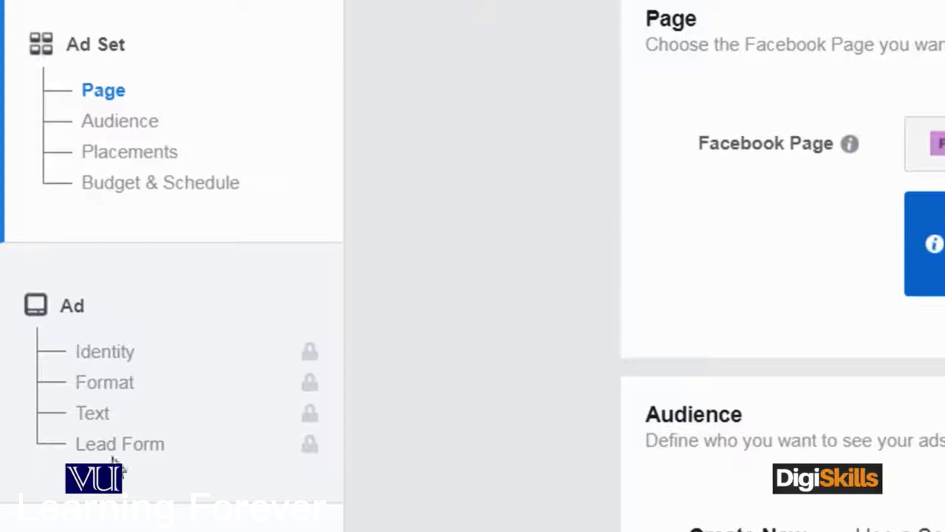
{"action": "mouse_move", "coordinate": [120, 451]}
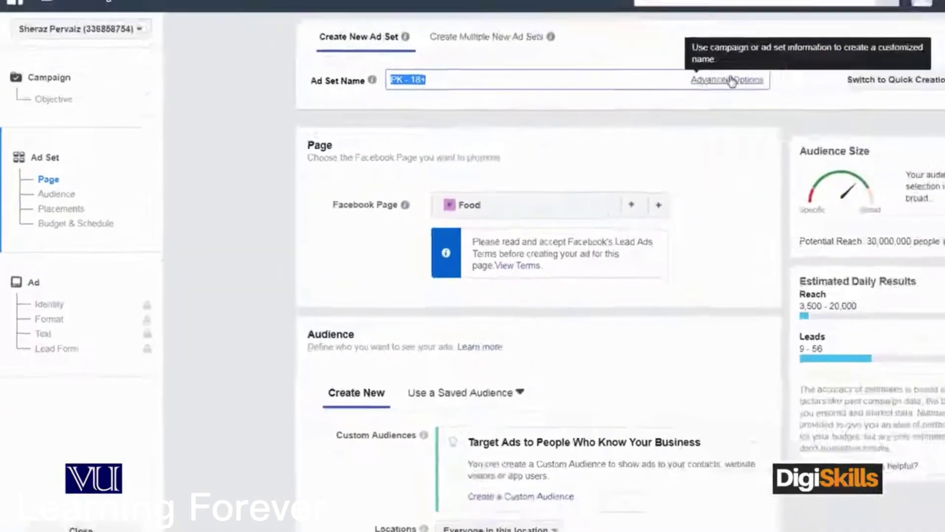
{"action": "left_click", "coordinate": [683, 92]}
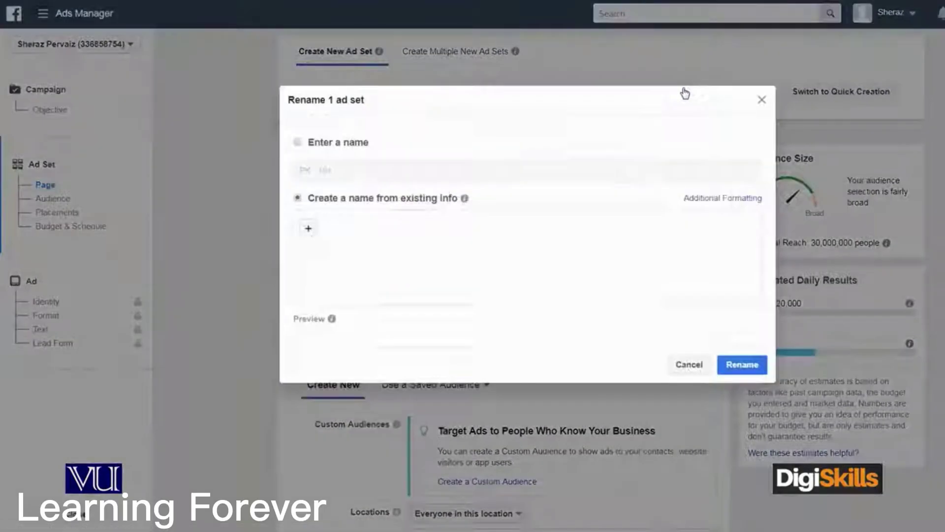
{"action": "left_click", "coordinate": [298, 142]}
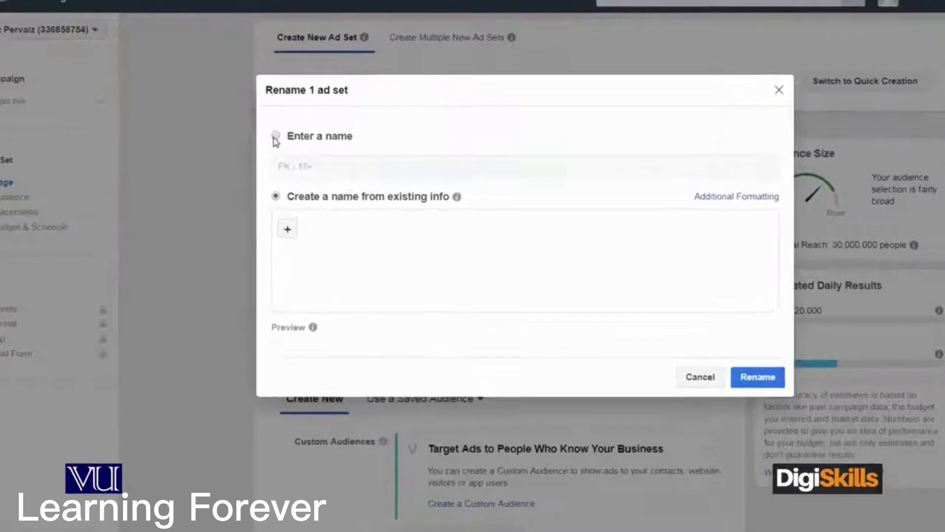
{"action": "triple_click", "coordinate": [346, 171]}
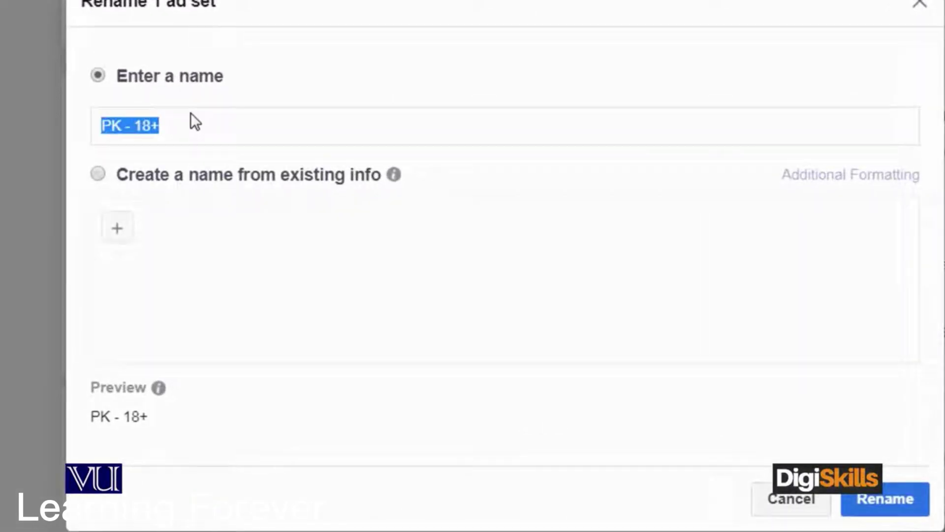
{"action": "type", "text": "LEad"}
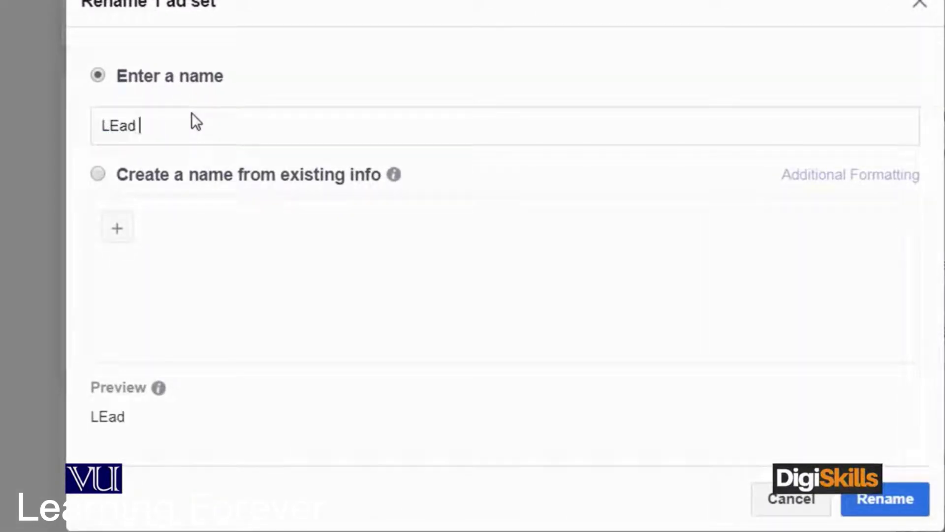
{"action": "key", "text": "BackSpace"}
{"action": "key", "text": "BackSpace"}
{"action": "key", "text": "BackSpace"}
{"action": "type", "text": "ead Data"}
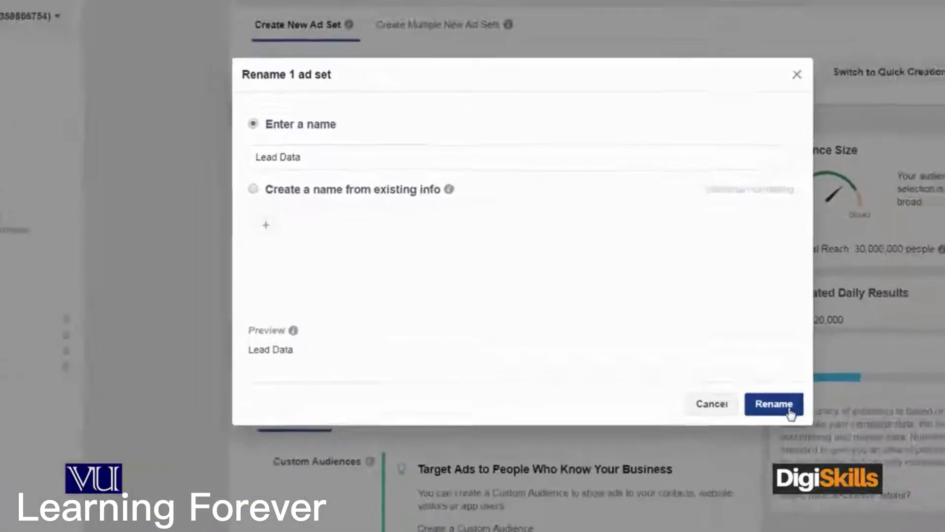
{"action": "left_click", "coordinate": [901, 499]}
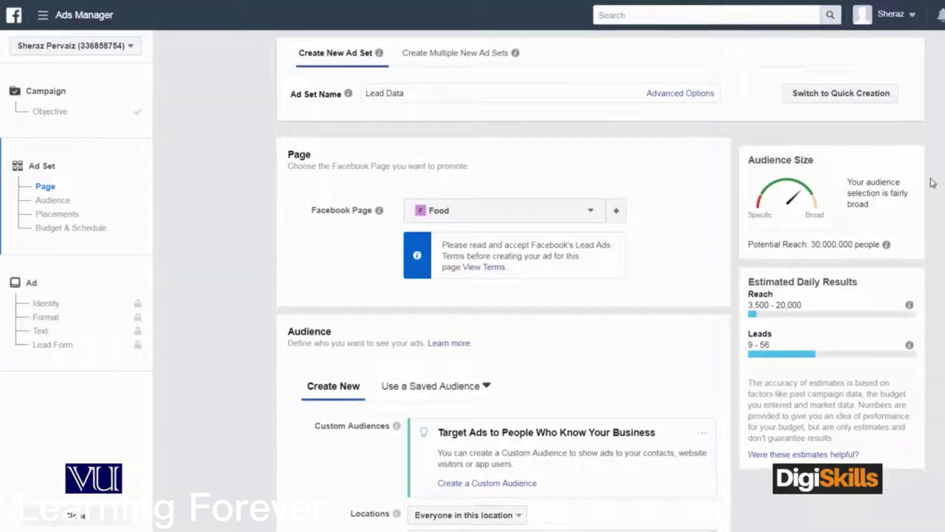
- Choose Test as the Facebook Page to promote and agree to Facebook's Lead Ads Terms for it
{"action": "left_click", "coordinate": [592, 211]}
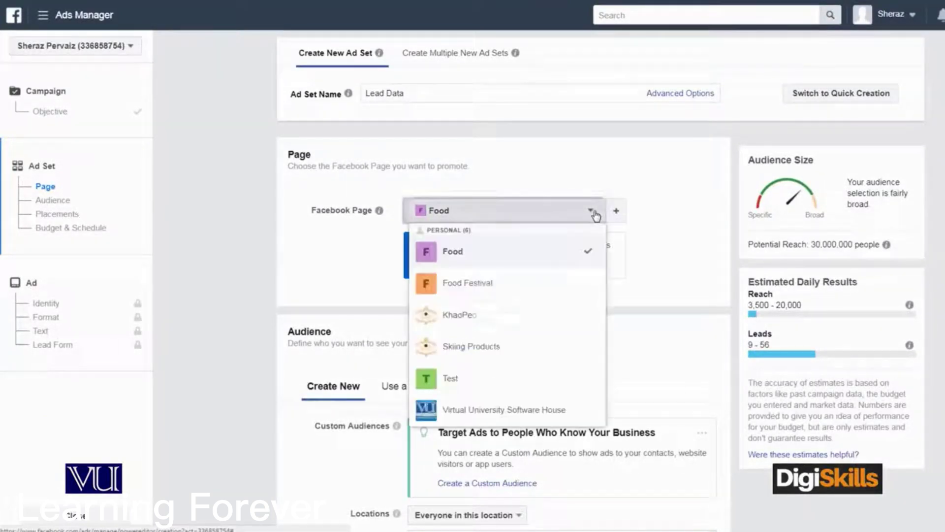
{"action": "left_click", "coordinate": [474, 378]}
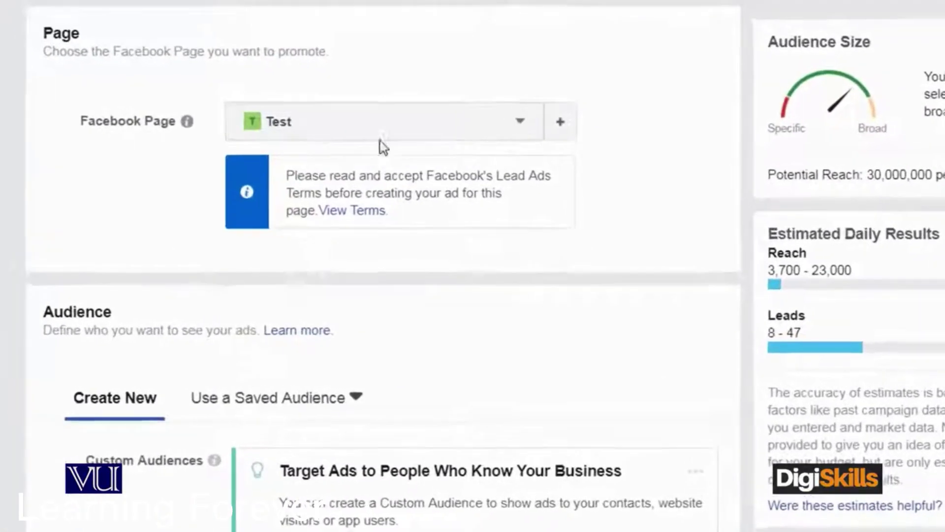
{"action": "left_click_drag", "start_coordinate": [288, 174], "coordinate": [550, 167]}
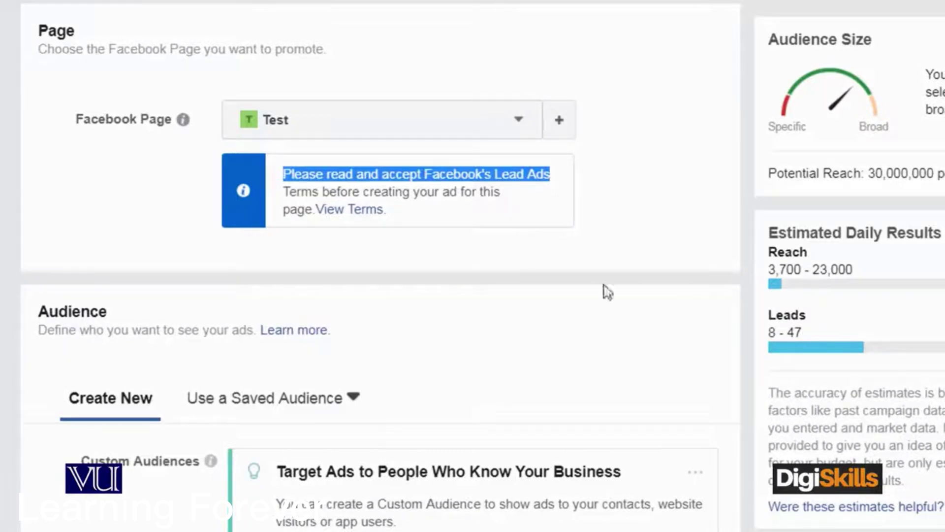
{"action": "scroll", "coordinate": [379, 266], "scroll_direction": "down", "scroll_amount": 20}
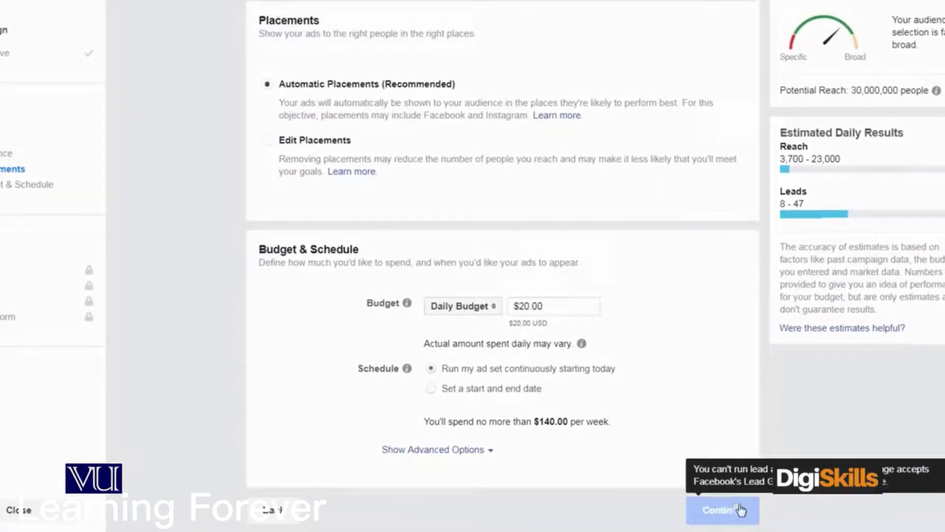
{"action": "scroll", "coordinate": [697, 367], "scroll_direction": "up", "scroll_amount": 15}
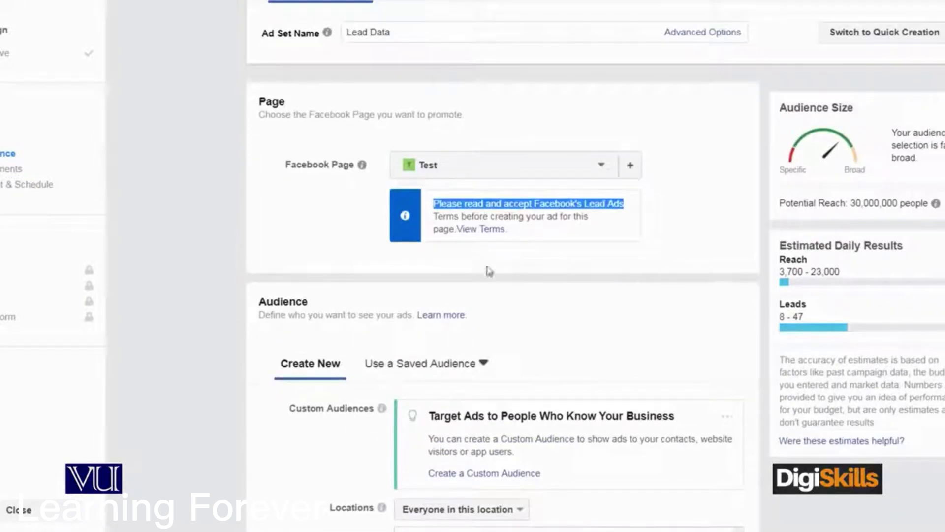
{"action": "left_click", "coordinate": [483, 229]}
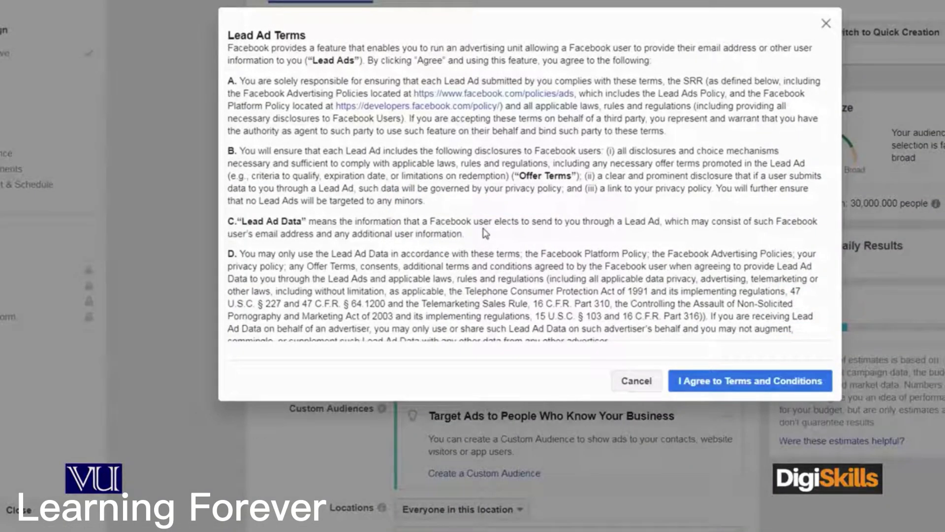
{"action": "left_click", "coordinate": [750, 382]}
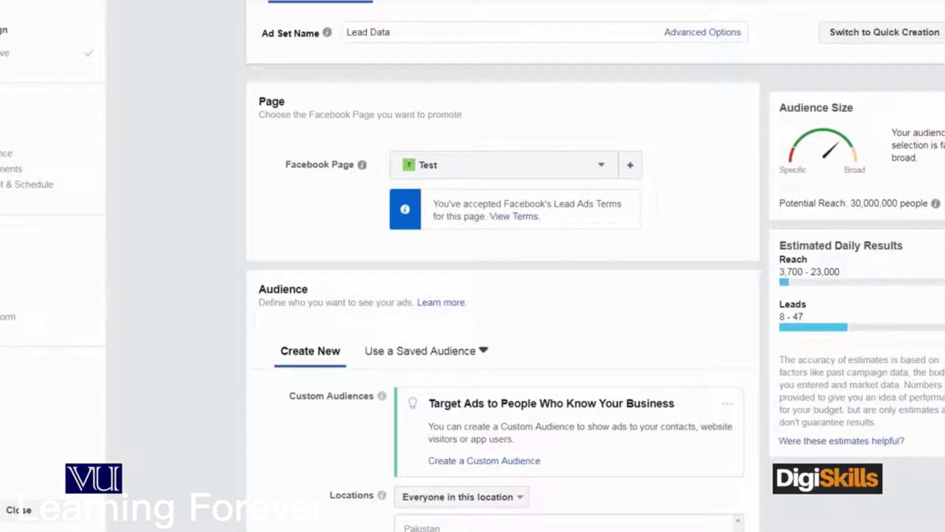
- Add the country Italy to the included audience locations alongside Pakistan
{"action": "scroll", "coordinate": [679, 192], "scroll_direction": "down", "scroll_amount": 6}
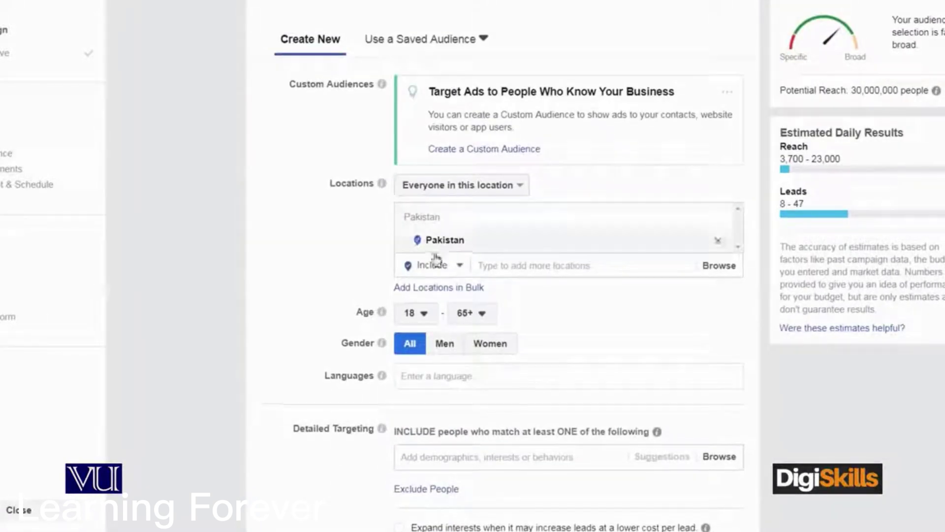
{"action": "left_click", "coordinate": [511, 256]}
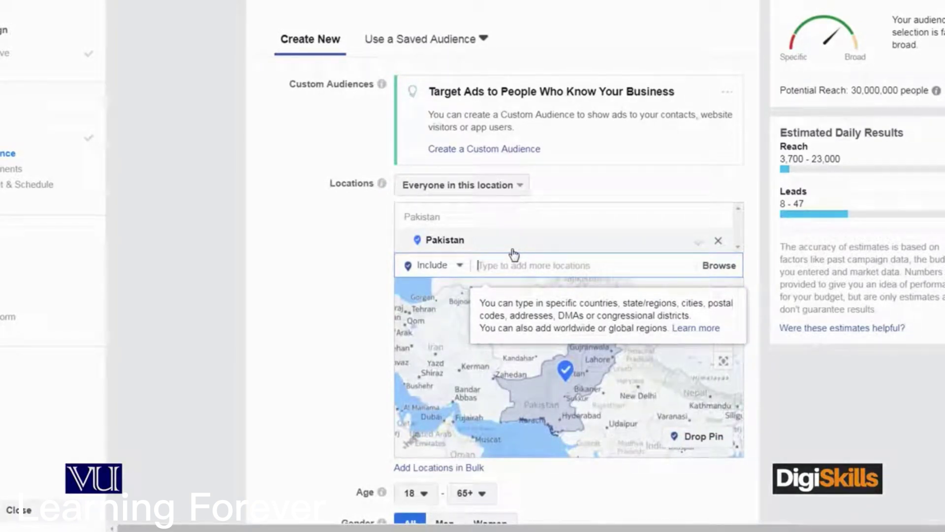
{"action": "type", "text": "Italy"}
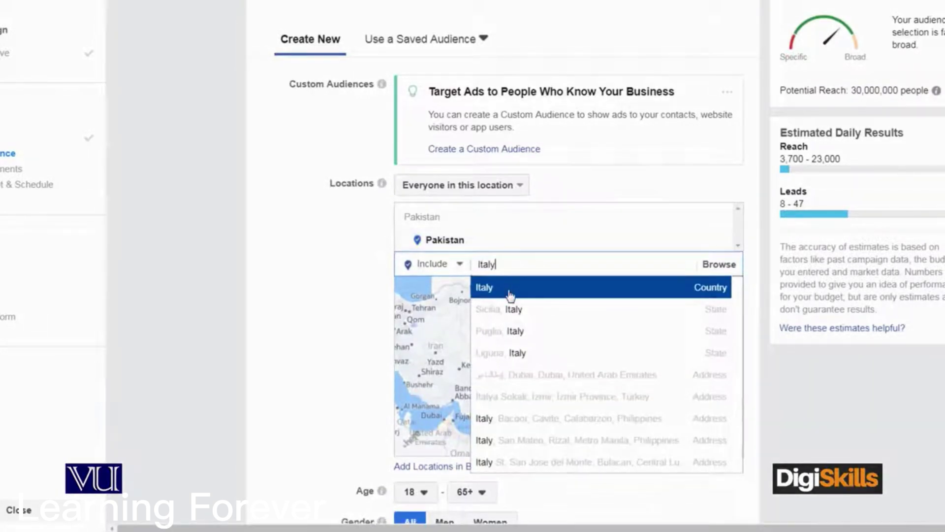
{"action": "left_click", "coordinate": [508, 291]}
{"action": "scroll", "coordinate": [502, 276], "scroll_direction": "down", "scroll_amount": 1}
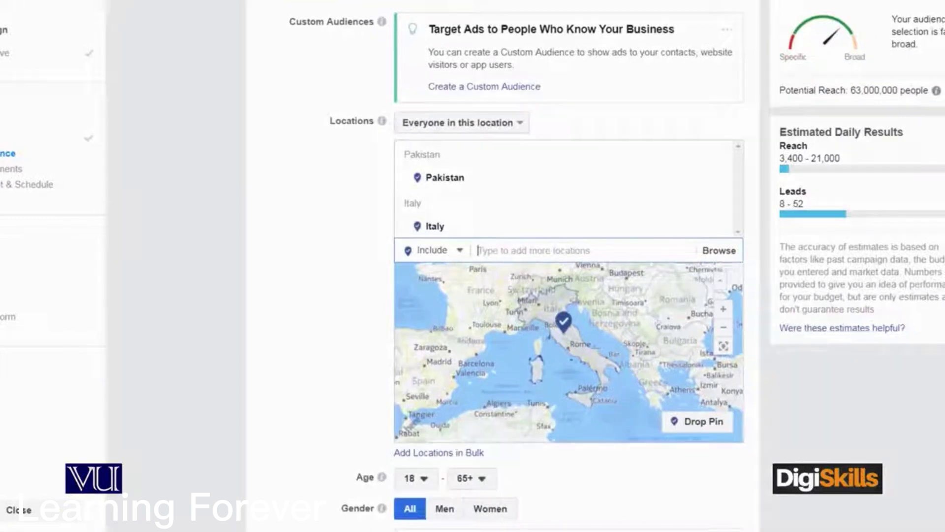
- Set the audience age range to 25 - 45
{"action": "scroll", "coordinate": [566, 202], "scroll_direction": "down", "scroll_amount": 5}
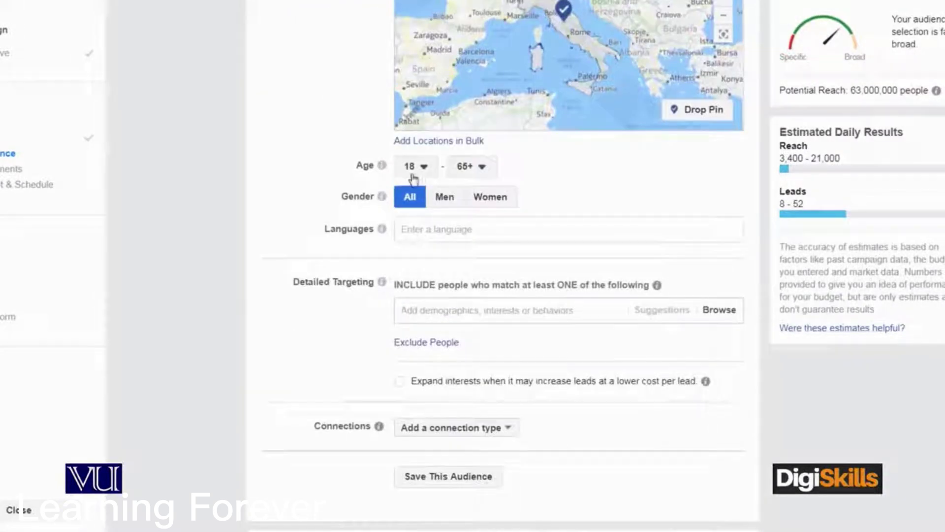
{"action": "left_click", "coordinate": [416, 168]}
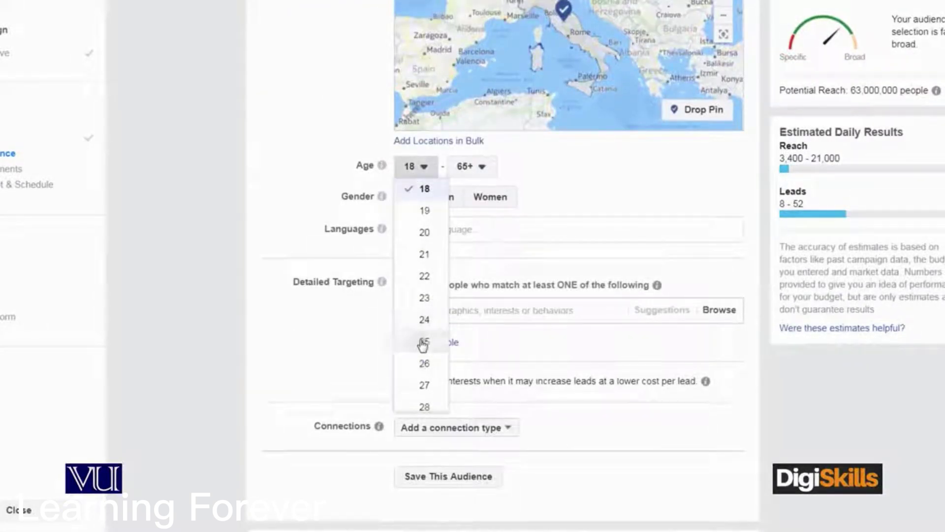
{"action": "left_click", "coordinate": [422, 404]}
{"action": "left_click", "coordinate": [470, 166]}
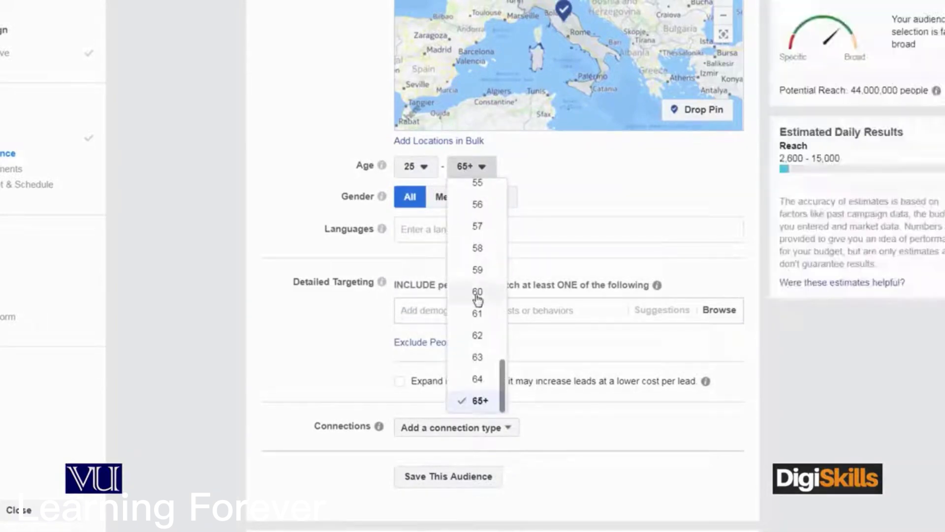
{"action": "scroll", "coordinate": [478, 300], "scroll_direction": "up", "scroll_amount": 3}
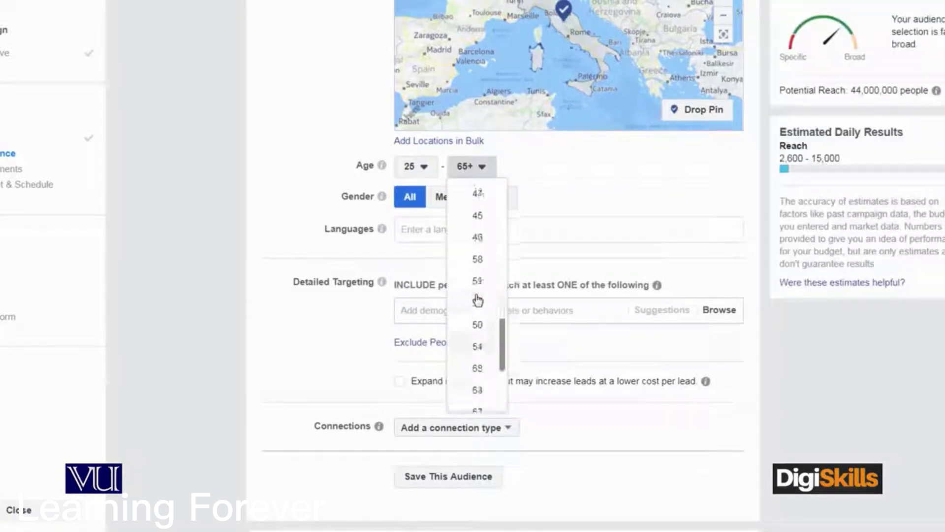
{"action": "left_click", "coordinate": [477, 215]}
- Save this audience under its suggested name for reuse
{"action": "scroll", "coordinate": [440, 85], "scroll_direction": "down", "scroll_amount": 3}
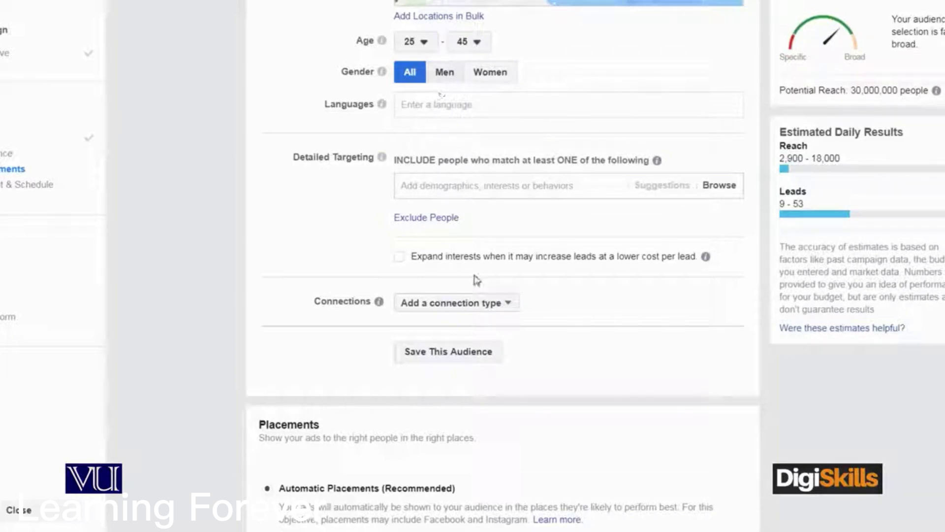
{"action": "scroll", "coordinate": [475, 280], "scroll_direction": "down", "scroll_amount": 3}
{"action": "left_click", "coordinate": [460, 226]}
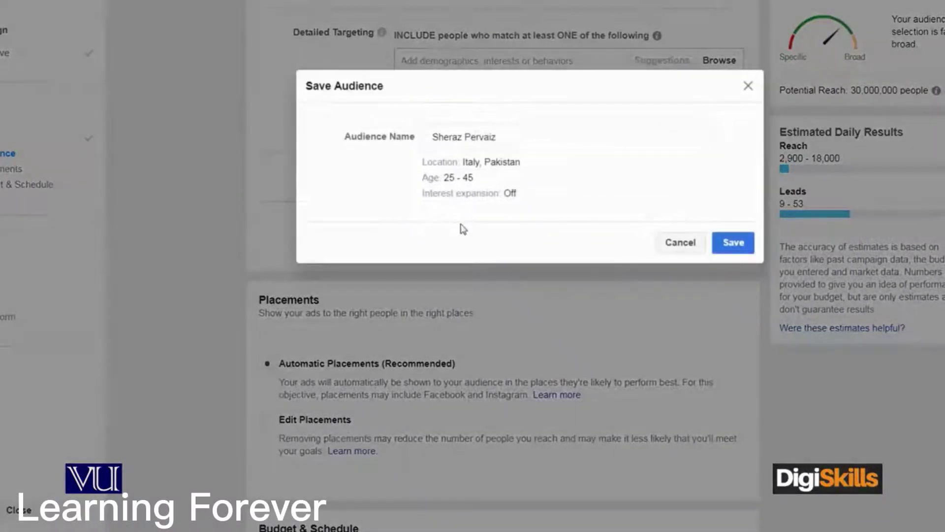
{"action": "left_click", "coordinate": [732, 242]}
- Set the ad set's daily budget to $1.00
{"action": "scroll", "coordinate": [732, 243], "scroll_direction": "down", "scroll_amount": 7}
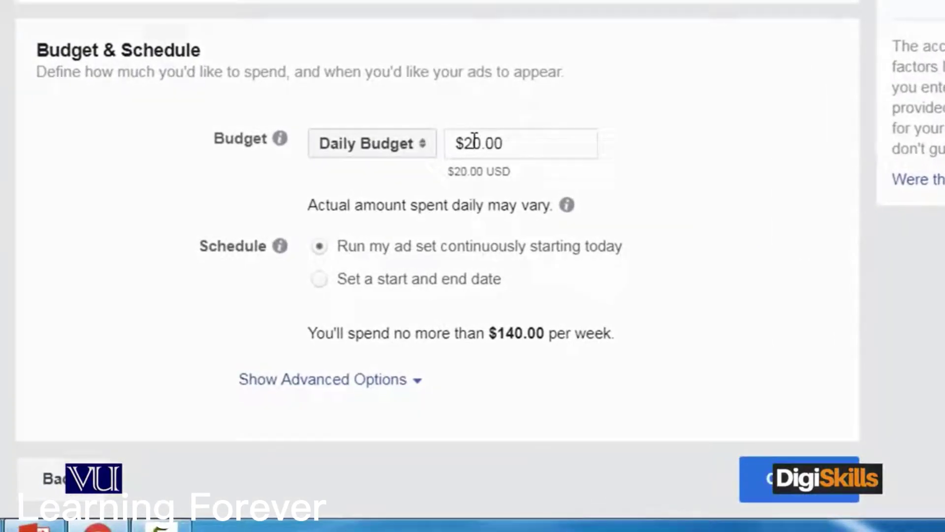
{"action": "left_click_drag", "start_coordinate": [525, 305], "coordinate": [511, 305]}
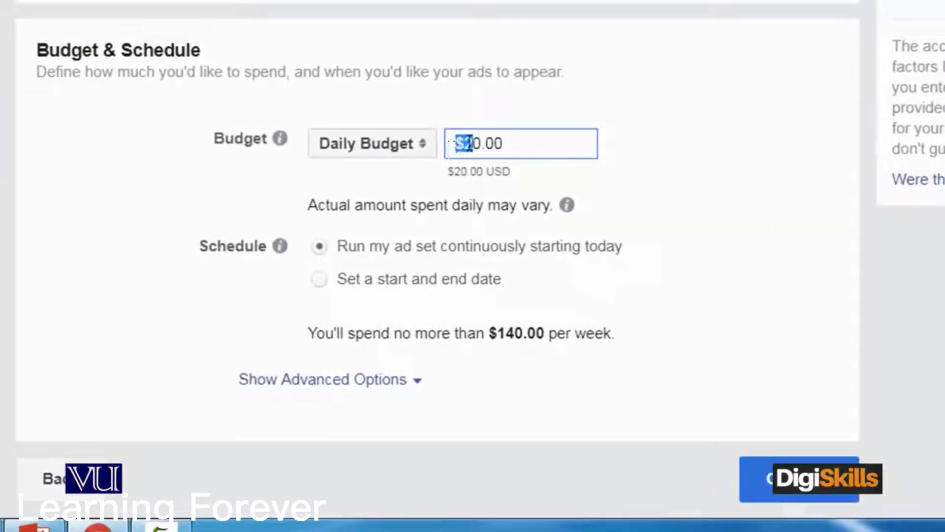
{"action": "type", "text": "5"}
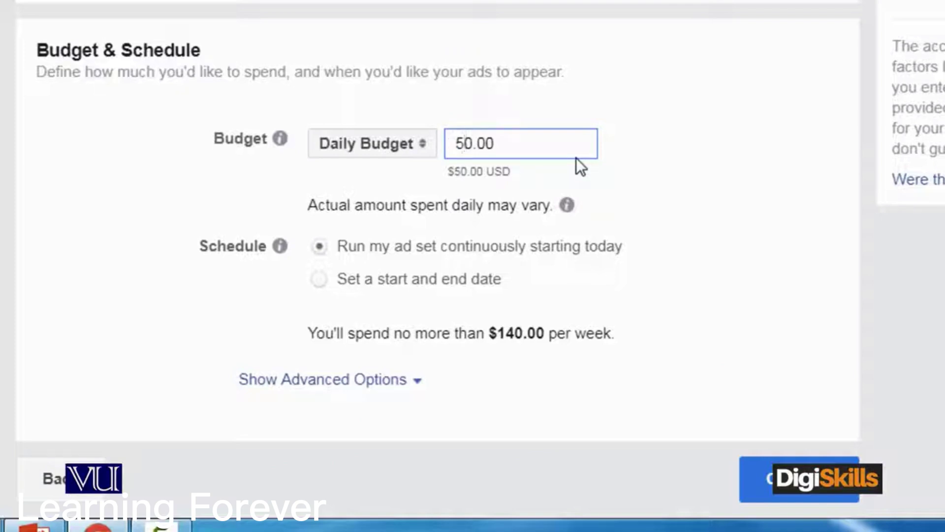
{"action": "key", "text": "BackSpace"}
{"action": "type", "text": "1"}
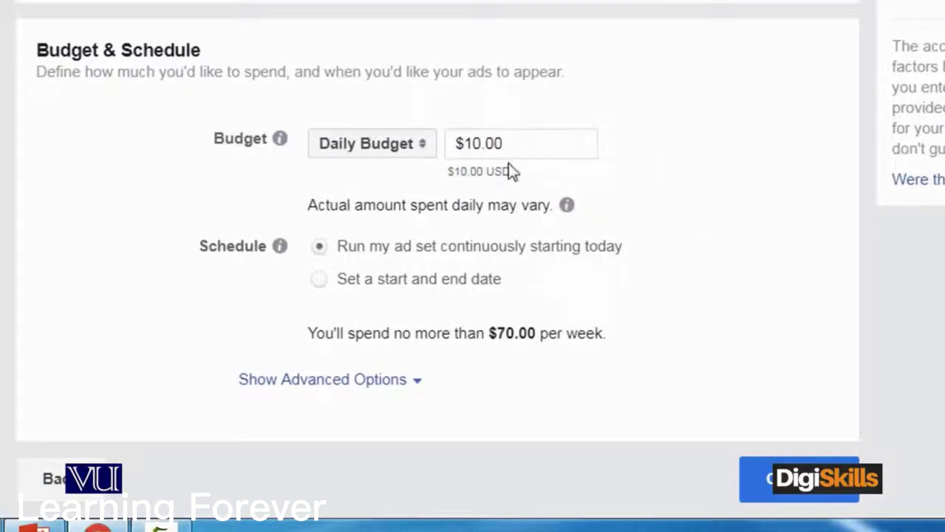
{"action": "left_click", "coordinate": [485, 143]}
{"action": "key", "text": "BackSpace"}
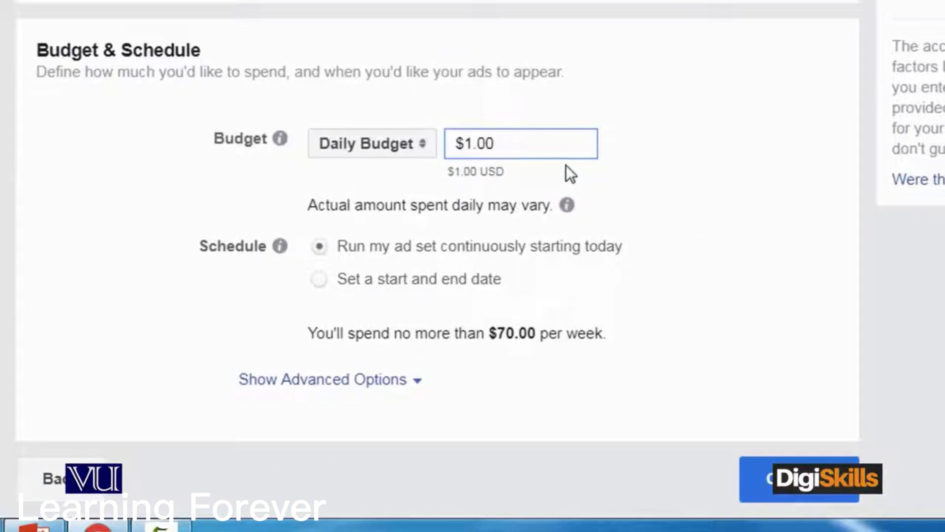
{"action": "left_click", "coordinate": [574, 253]}
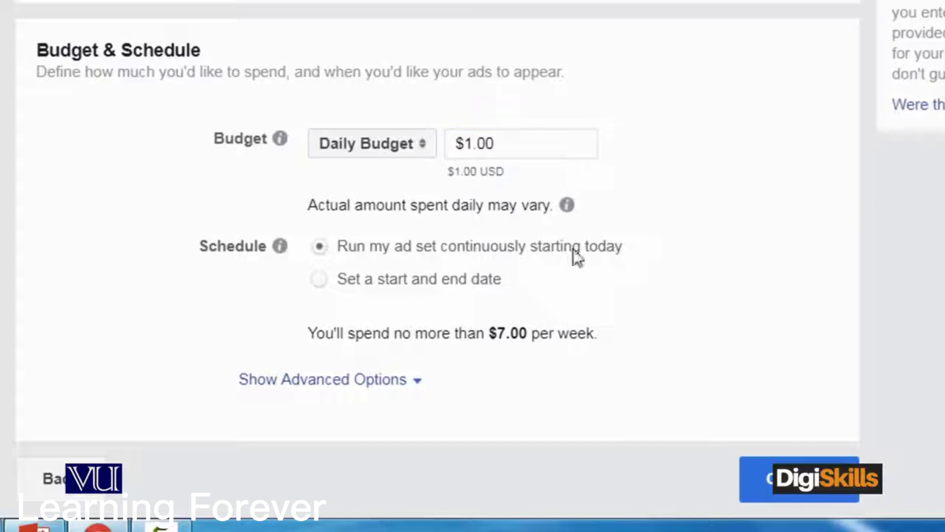
- Schedule the ad set with a start and end date, ending on April 22, 2018
{"action": "left_click", "coordinate": [320, 279]}
{"action": "scroll", "coordinate": [551, 280], "scroll_direction": "down", "scroll_amount": 3}
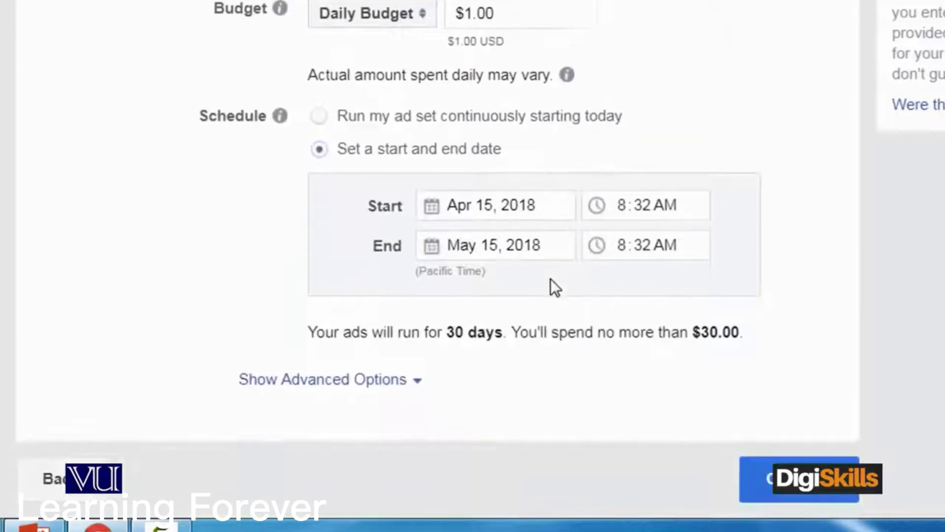
{"action": "left_click", "coordinate": [514, 245]}
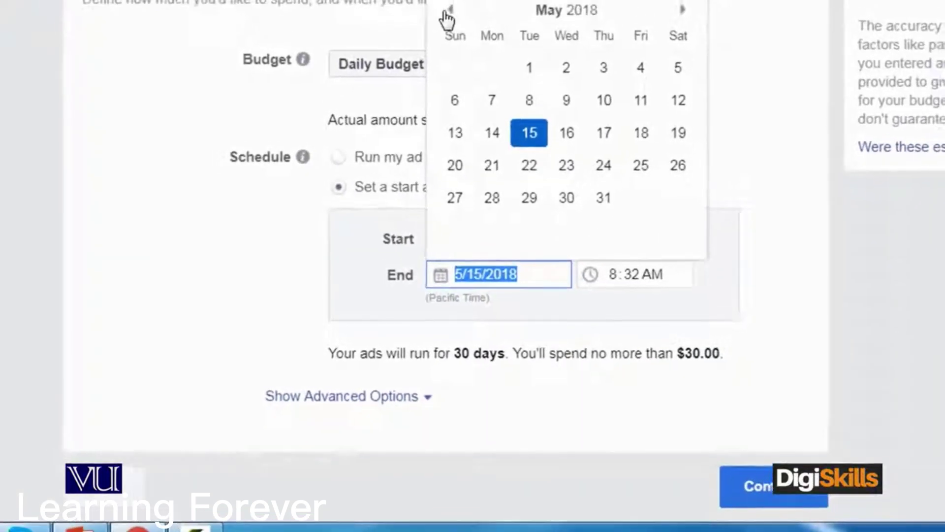
{"action": "left_click", "coordinate": [446, 18]}
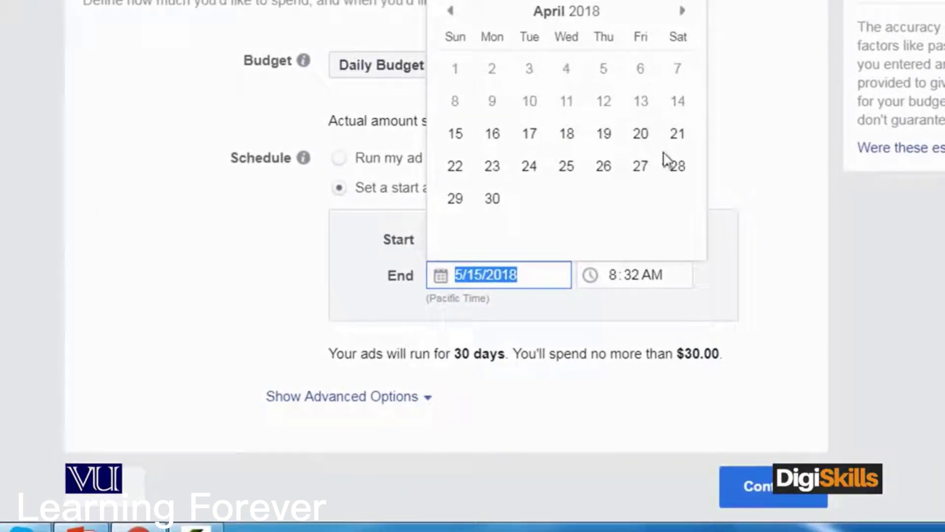
{"action": "left_click", "coordinate": [453, 170]}
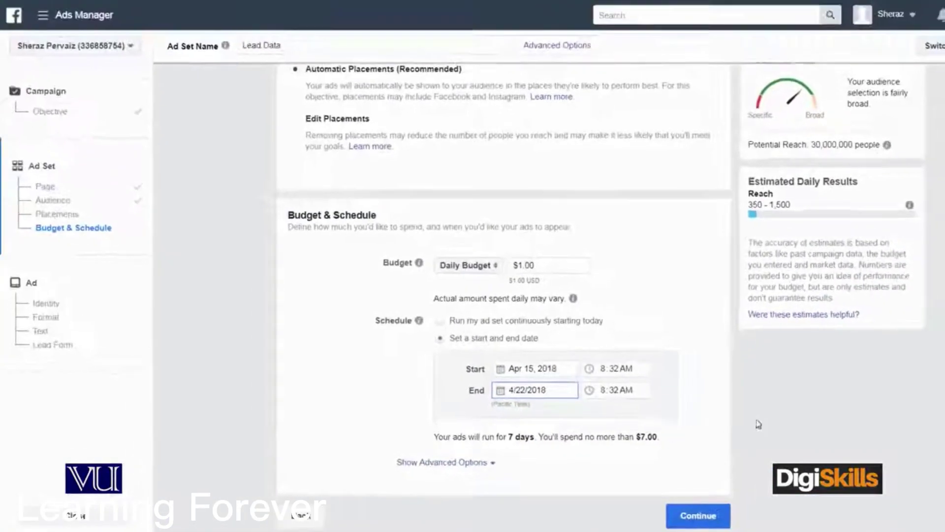
- Accept the ad set's budget and schedule and continue to the ad setup
{"action": "left_click", "coordinate": [762, 419]}
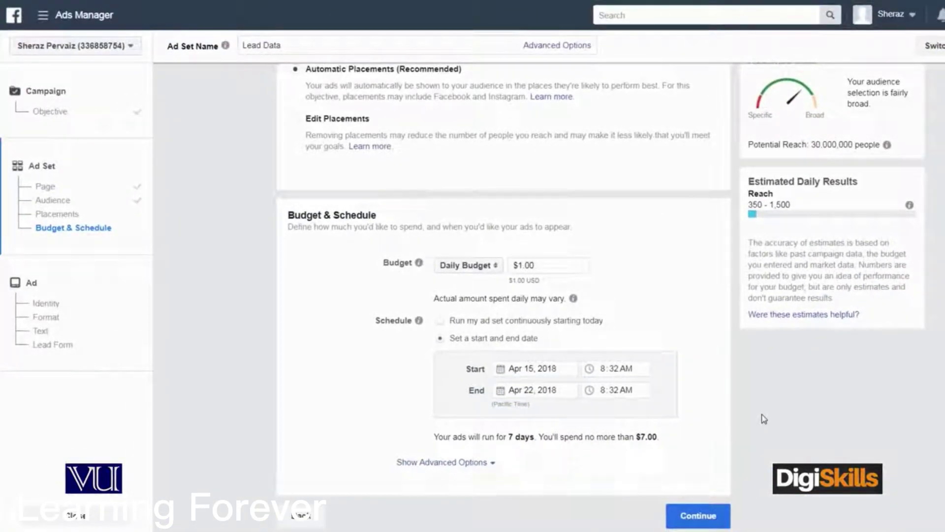
{"action": "left_click", "coordinate": [697, 514]}
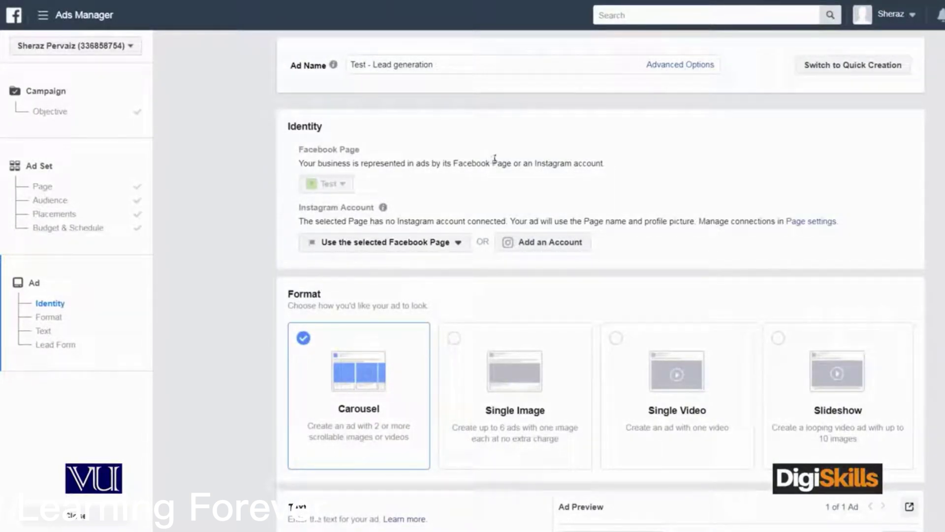
- Examine the ad's format choices, text and carousel card fields, preview and lead form section
{"action": "scroll", "coordinate": [441, 242], "scroll_direction": "down", "scroll_amount": 3}
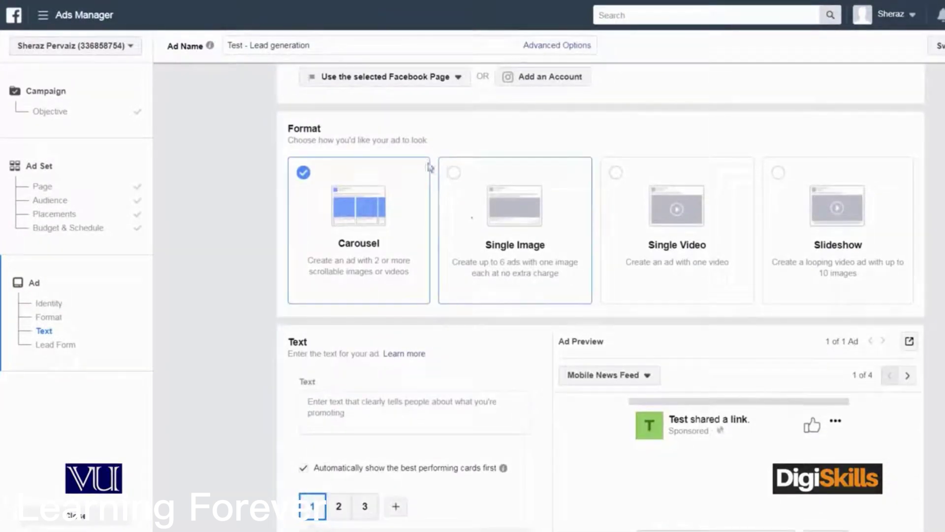
{"action": "scroll", "coordinate": [518, 234], "scroll_direction": "down", "scroll_amount": 8}
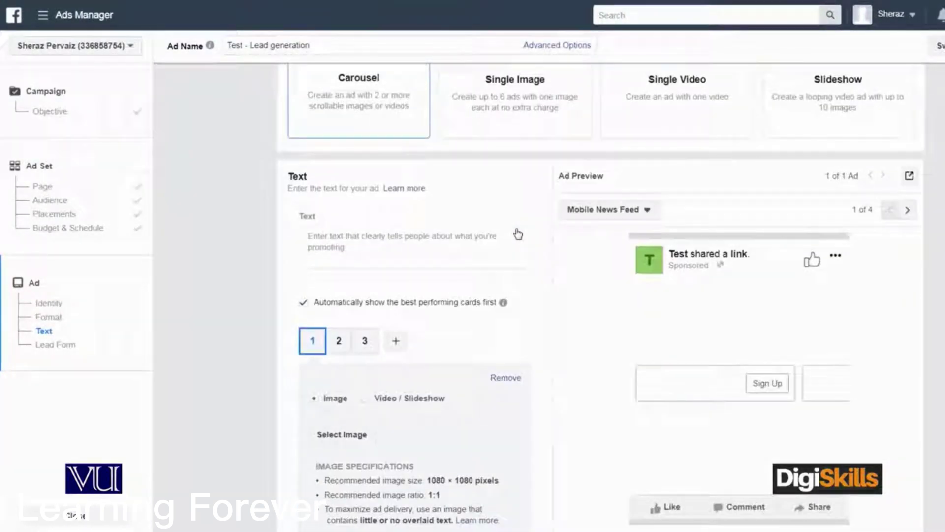
{"action": "scroll", "coordinate": [517, 227], "scroll_direction": "down", "scroll_amount": 7}
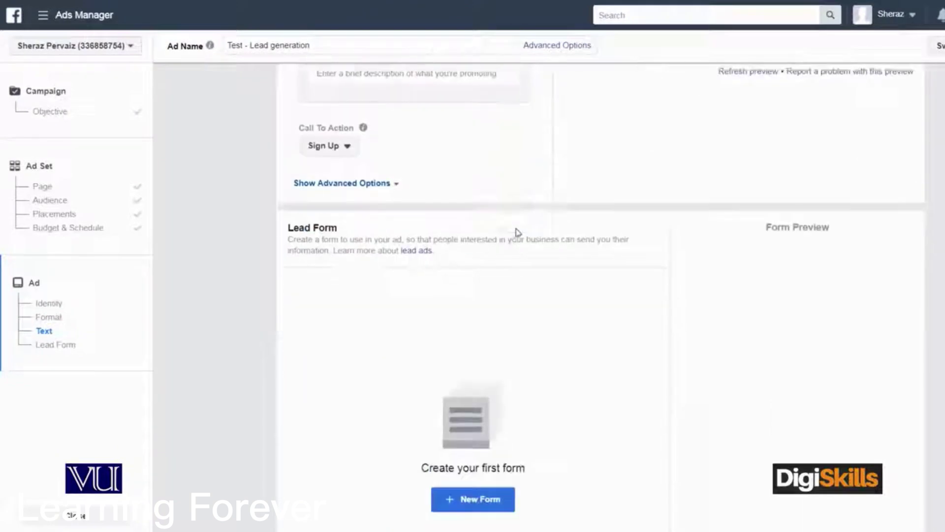
{"action": "scroll", "coordinate": [724, 263], "scroll_direction": "up", "scroll_amount": 5}
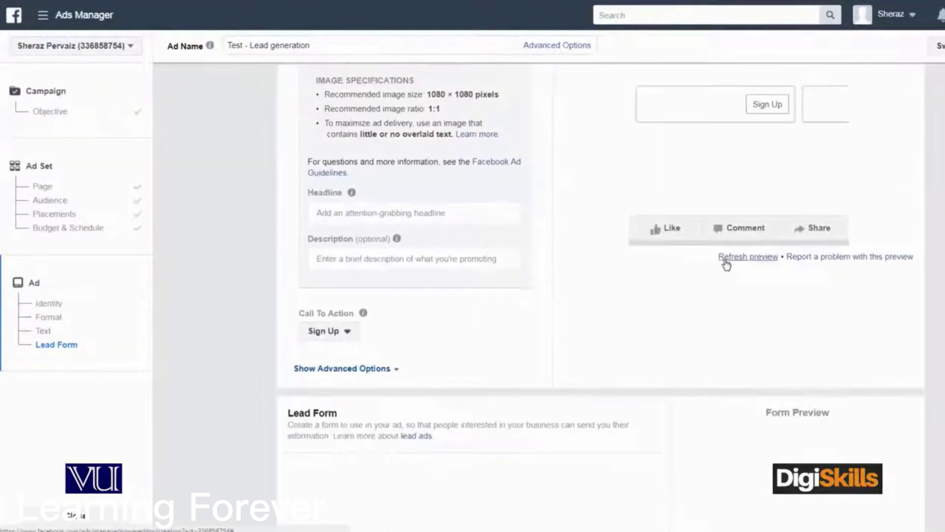
{"action": "mouse_move", "coordinate": [369, 195]}
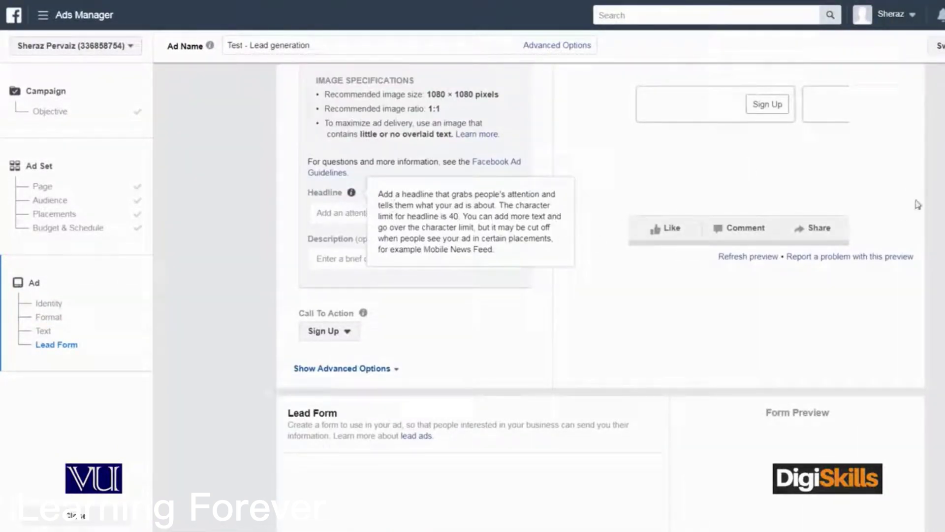
{"action": "scroll", "coordinate": [917, 204], "scroll_direction": "up", "scroll_amount": 6}
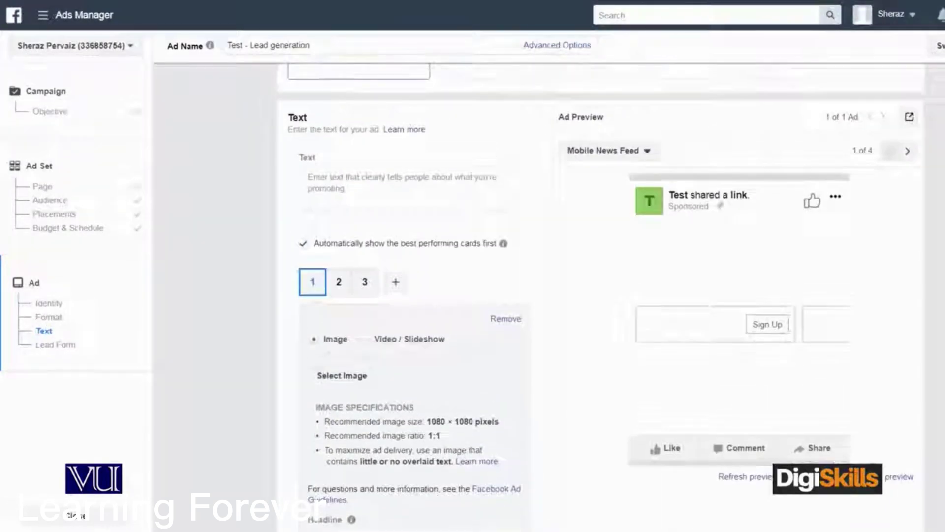
{"action": "scroll", "coordinate": [601, 295], "scroll_direction": "down", "scroll_amount": 12}
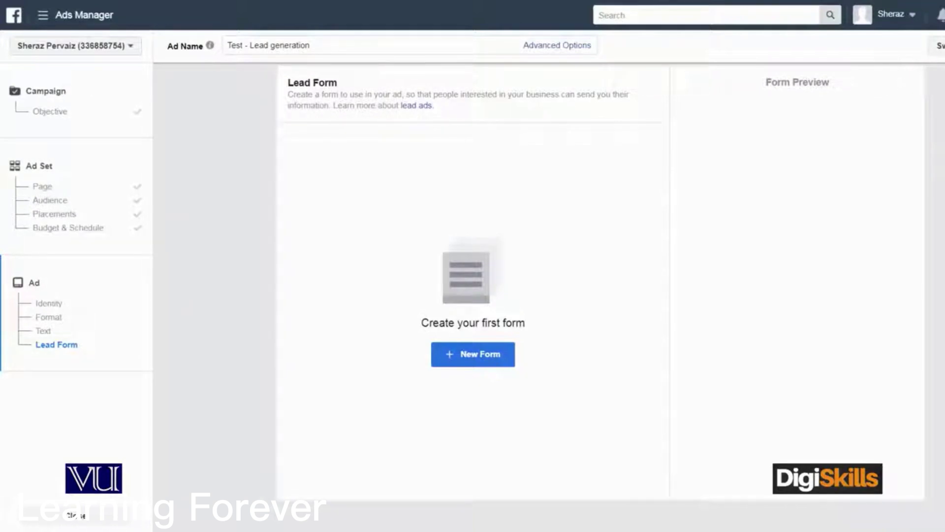
{"action": "scroll", "coordinate": [472, 295], "scroll_direction": "up", "scroll_amount": 10}
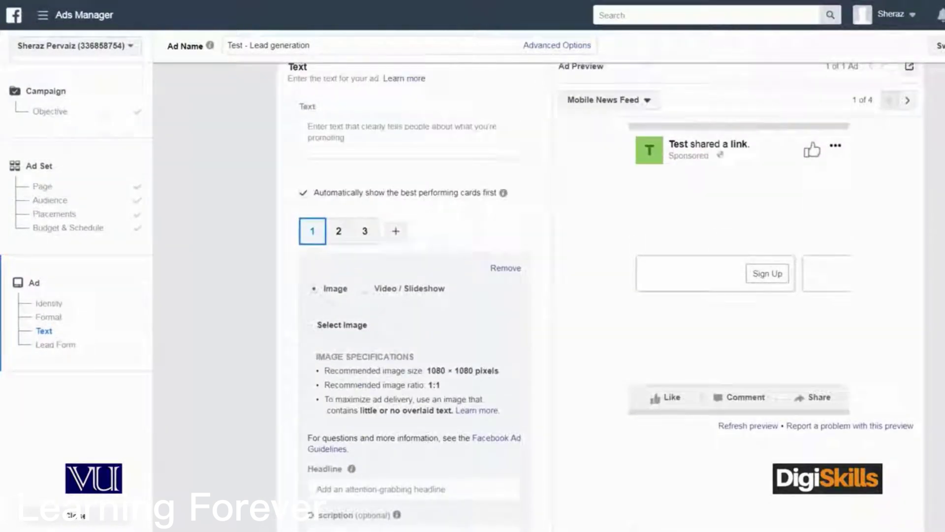
{"action": "scroll", "coordinate": [273, 157], "scroll_direction": "up", "scroll_amount": 3}
{"action": "scroll", "coordinate": [272, 157], "scroll_direction": "down", "scroll_amount": 3}
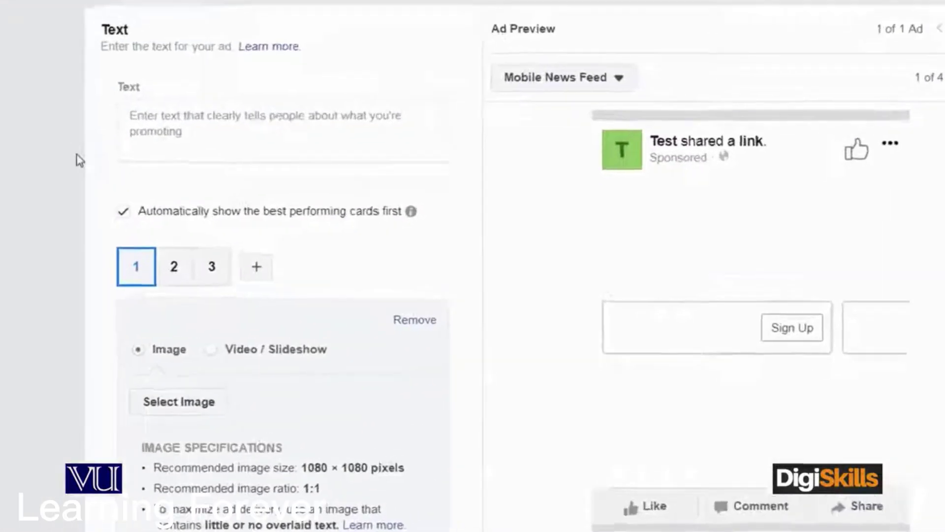
- Enter "Lead Data" as the ad's main text
{"action": "left_click", "coordinate": [196, 129]}
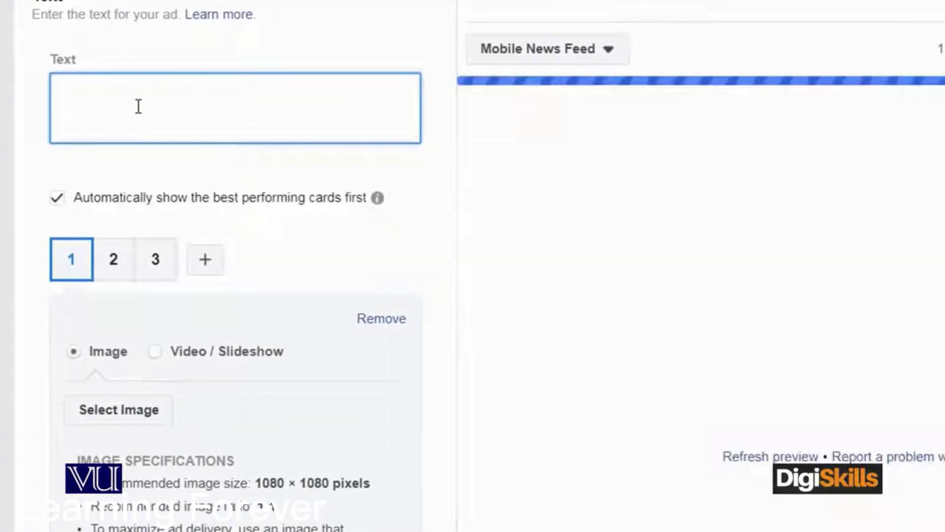
{"action": "type", "text": "Le"}
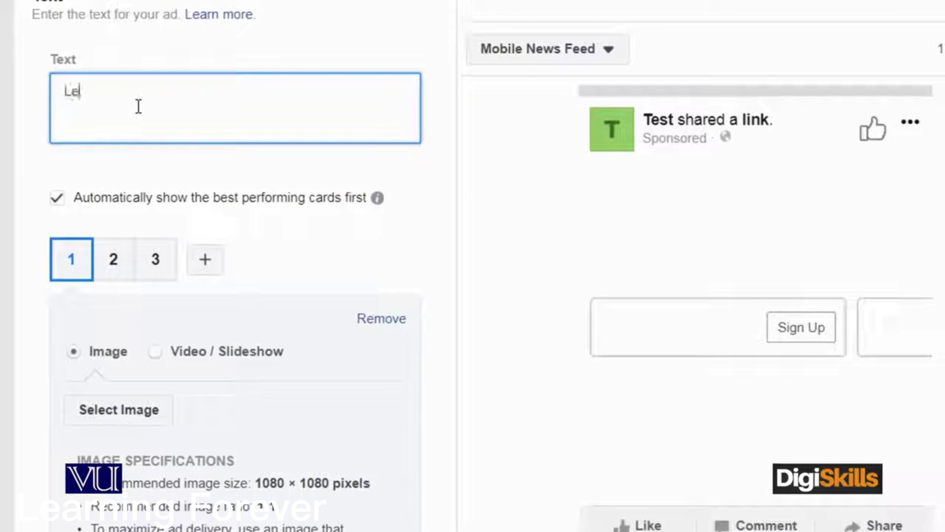
{"action": "type", "text": "ad H"}
{"action": "key", "text": "BackSpace"}
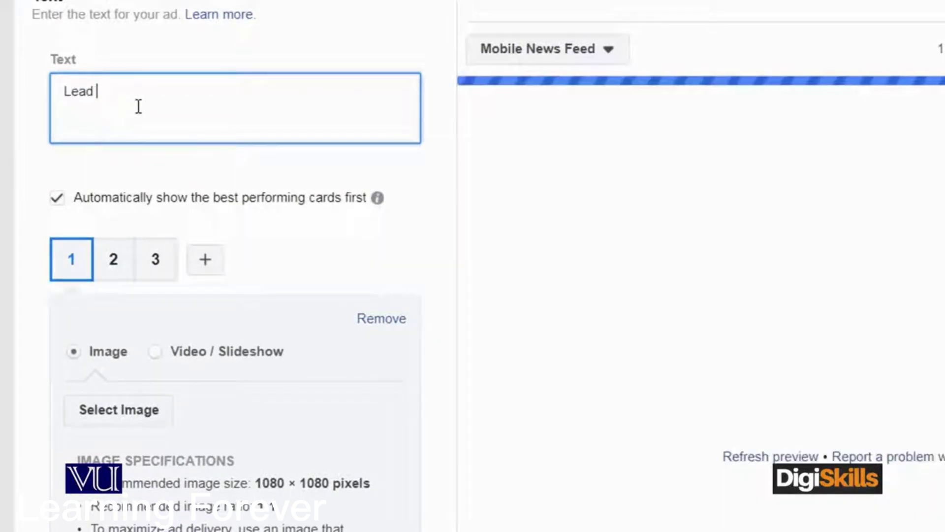
{"action": "type", "text": "Data"}
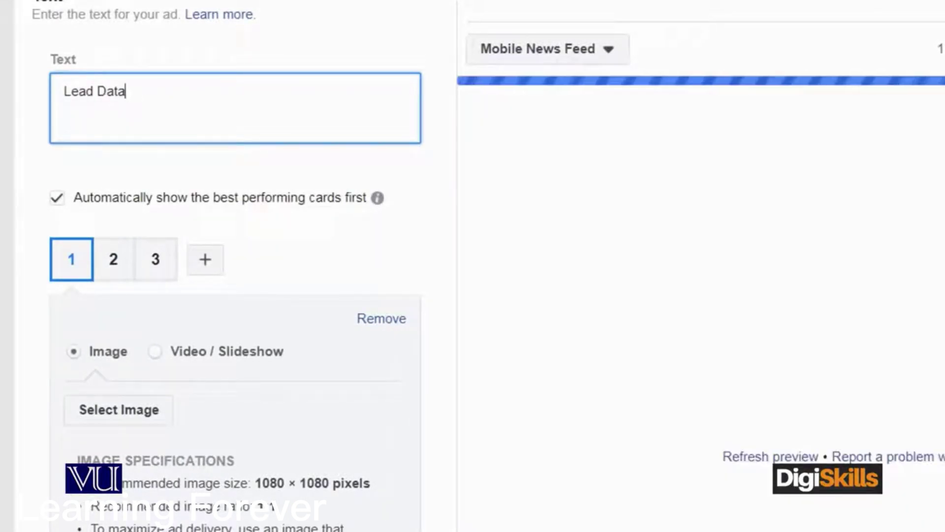
{"action": "left_click", "coordinate": [701, 291]}
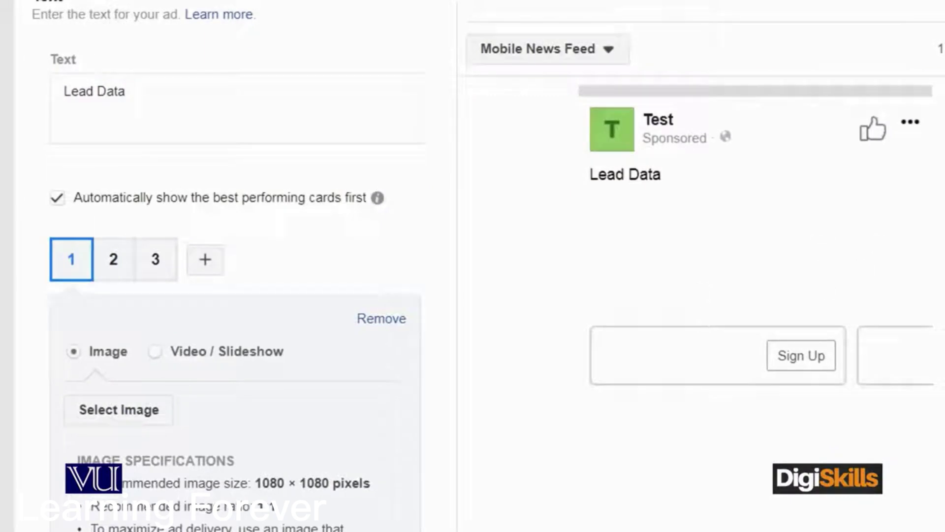
- Give the first carousel card the headline "Need to Capture Data for Research"
{"action": "scroll", "coordinate": [707, 265], "scroll_direction": "down", "scroll_amount": 9}
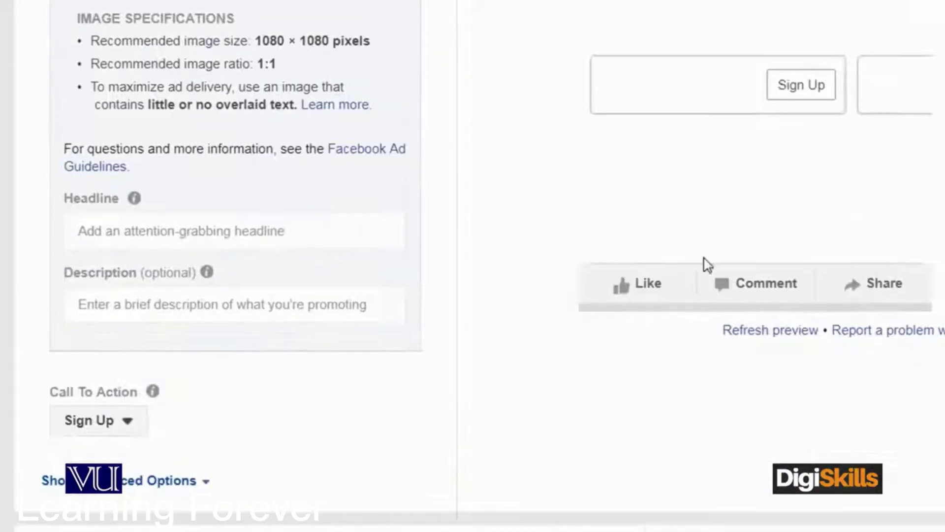
{"action": "left_click", "coordinate": [133, 227]}
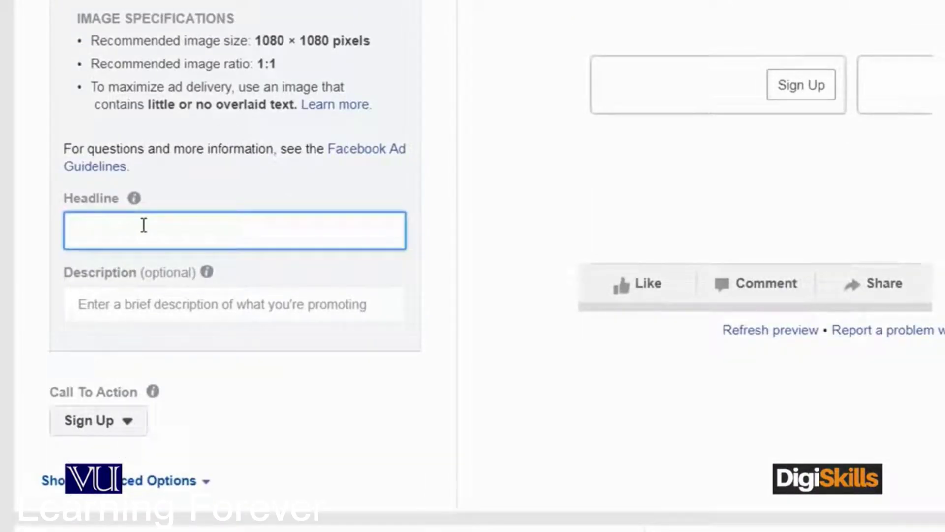
{"action": "type", "text": "Need to "}
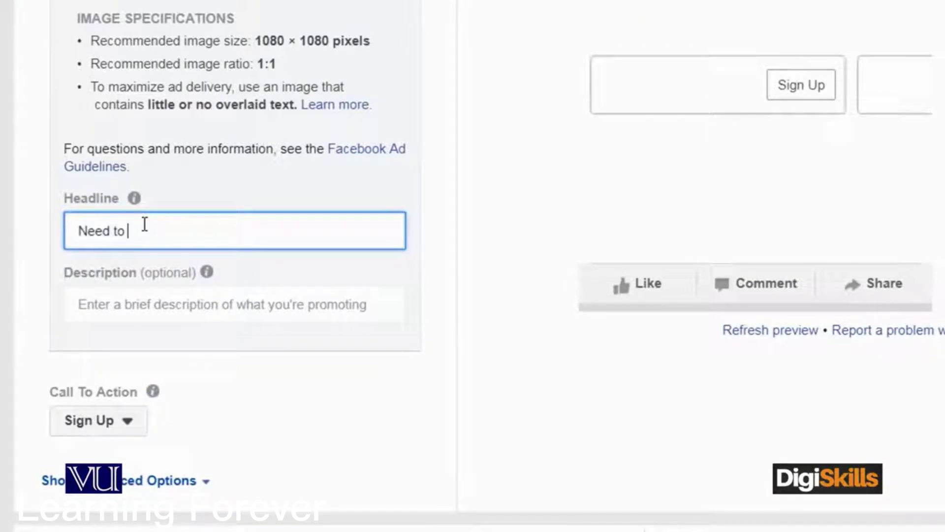
{"action": "type", "text": "Capture "}
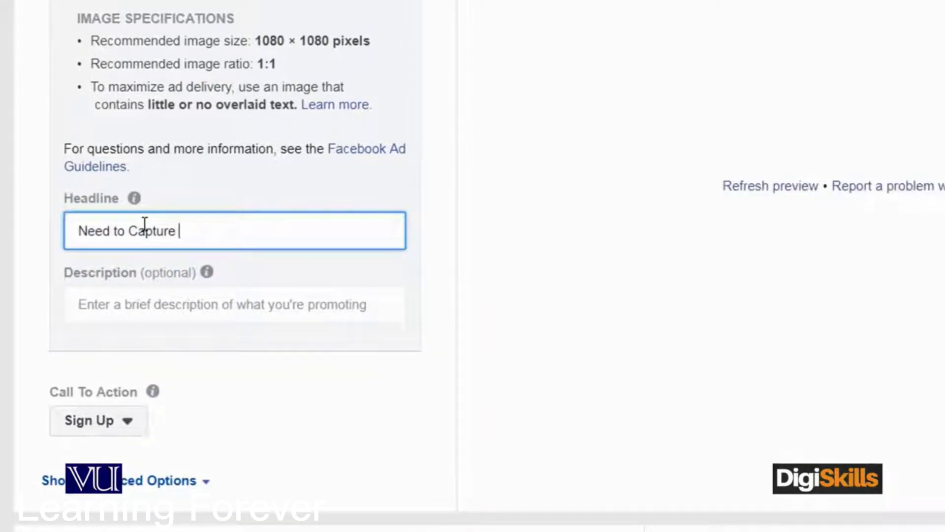
{"action": "type", "text": "DAta"}
{"action": "key", "text": "BackSpace"}
{"action": "key", "text": "BackSpace"}
{"action": "key", "text": "BackSpace"}
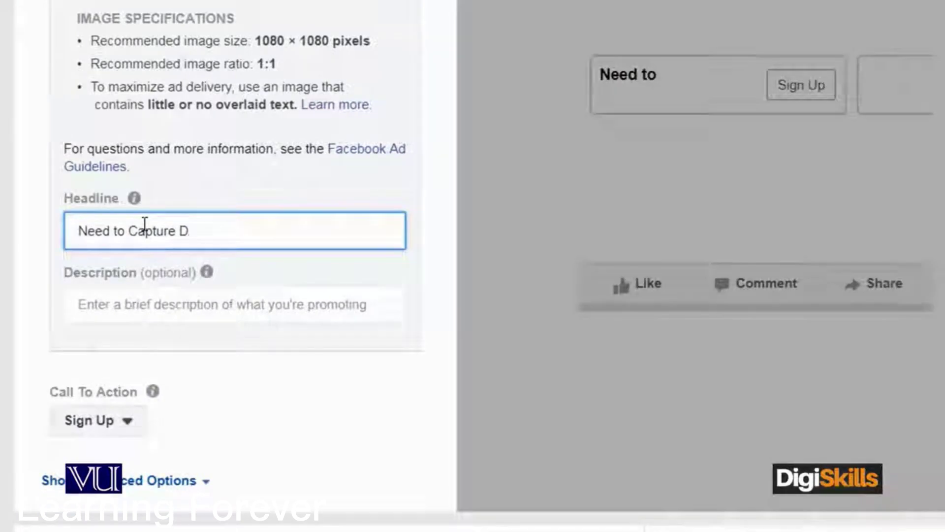
{"action": "type", "text": "ata"}
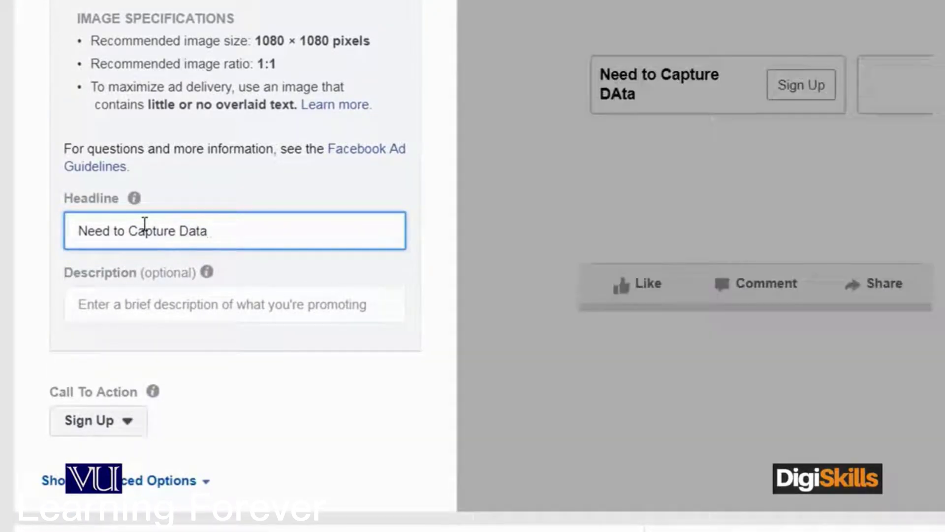
{"action": "type", "text": " for Research"}
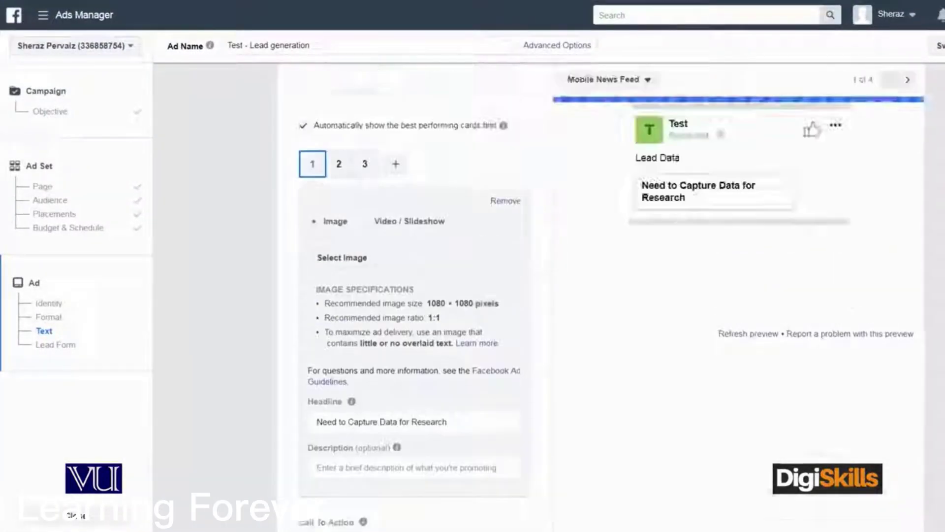
- Start a new lead form for the ad and dismiss the form type tip
{"action": "scroll", "coordinate": [413, 296], "scroll_direction": "up", "scroll_amount": 2}
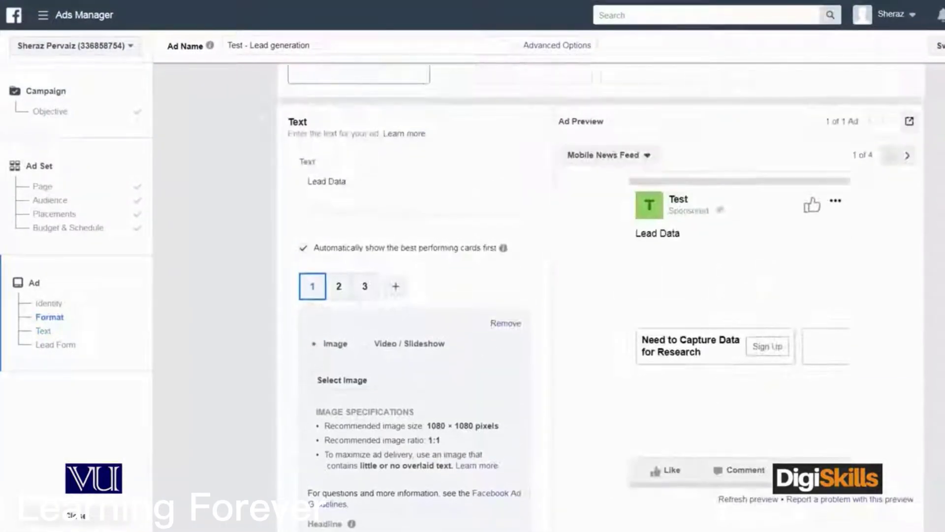
{"action": "scroll", "coordinate": [414, 296], "scroll_direction": "down", "scroll_amount": 5}
{"action": "scroll", "coordinate": [472, 295], "scroll_direction": "down", "scroll_amount": 8}
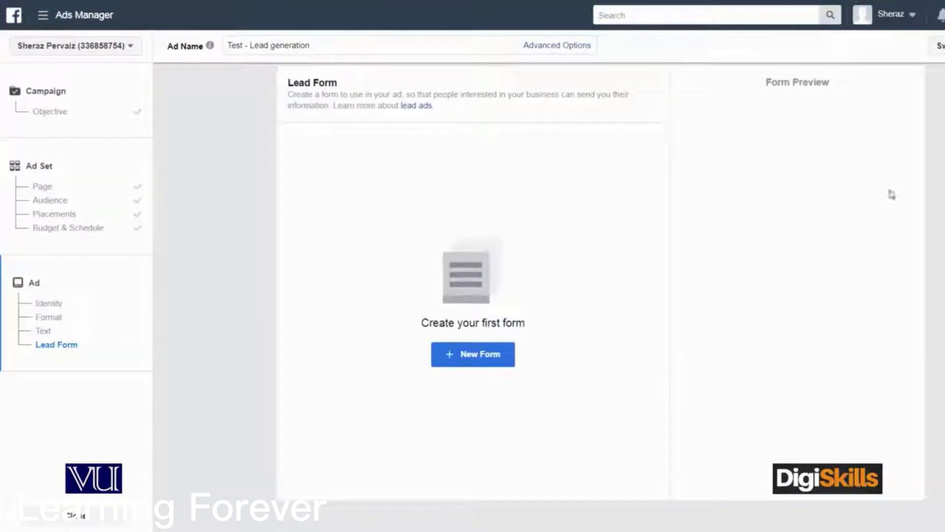
{"action": "left_click", "coordinate": [473, 358]}
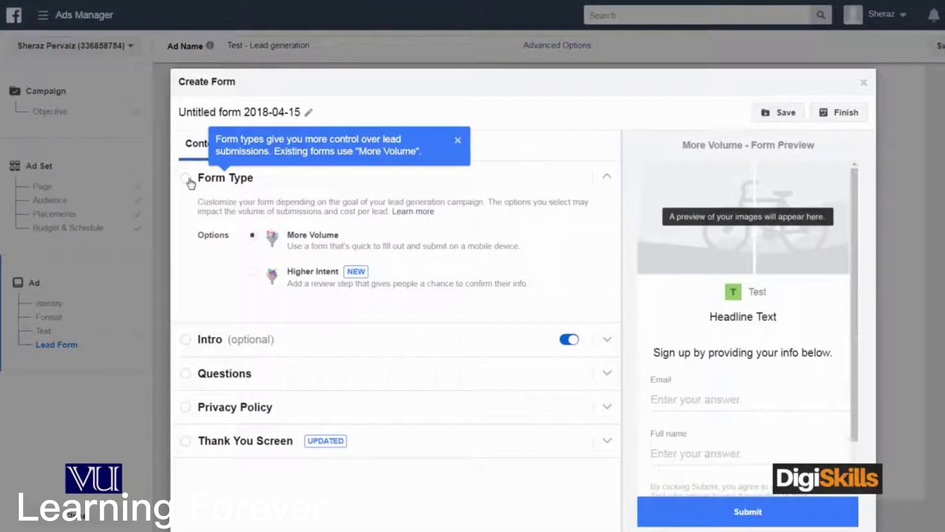
{"action": "left_click", "coordinate": [457, 143]}
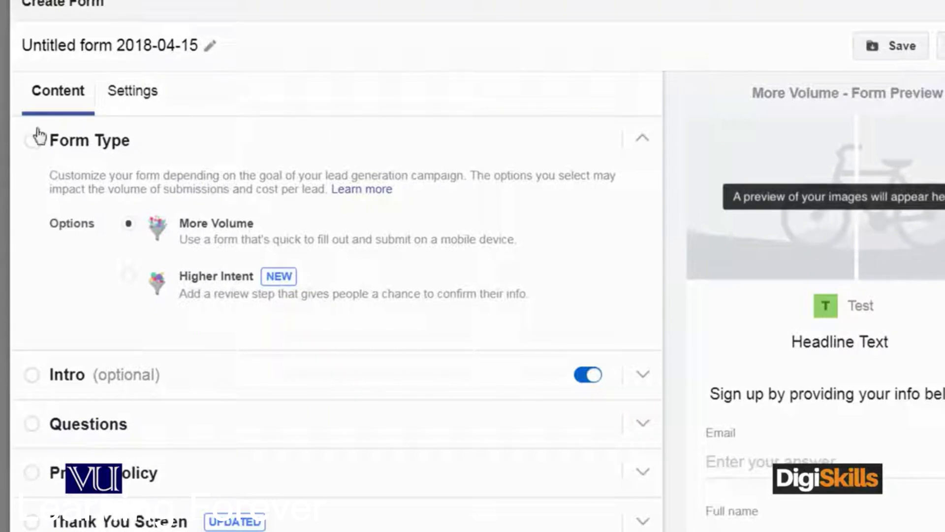
- Review the lead form's form type options and collapse that section
{"action": "left_click", "coordinate": [213, 165]}
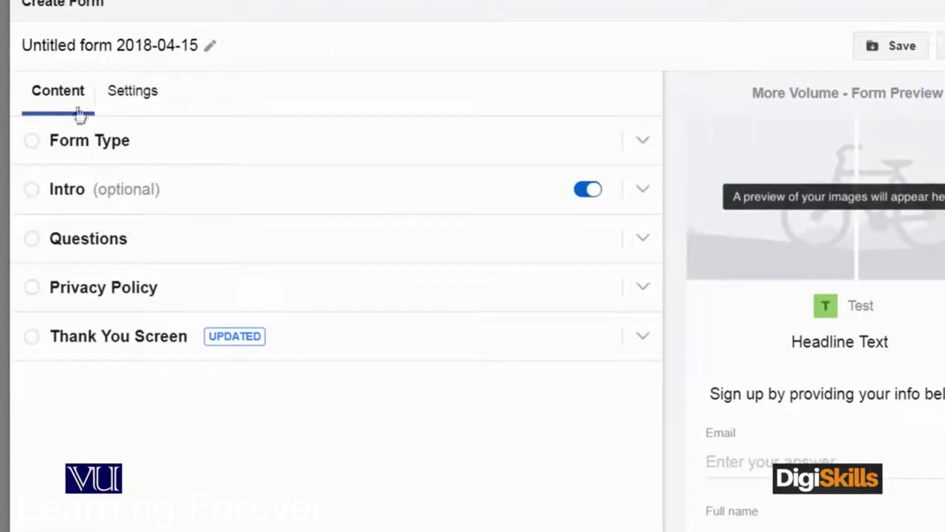
{"action": "left_click", "coordinate": [41, 150]}
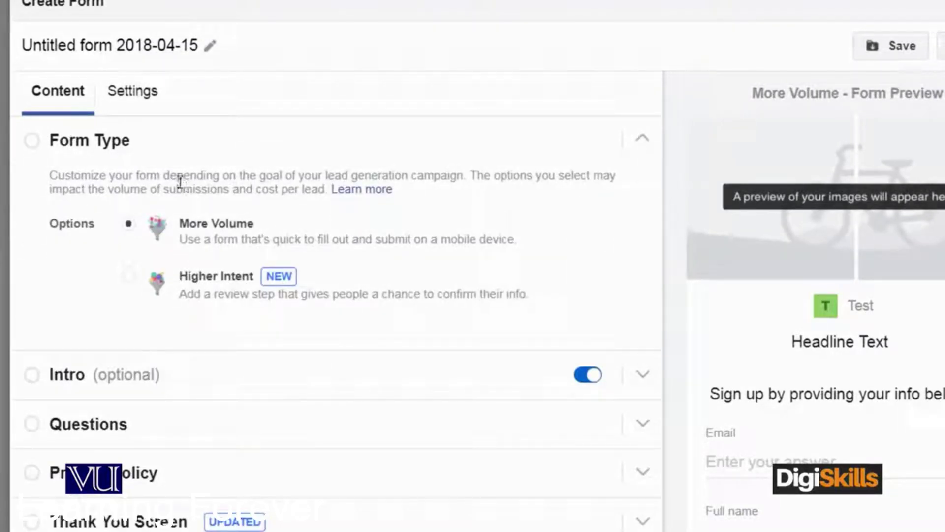
{"action": "left_click", "coordinate": [31, 143]}
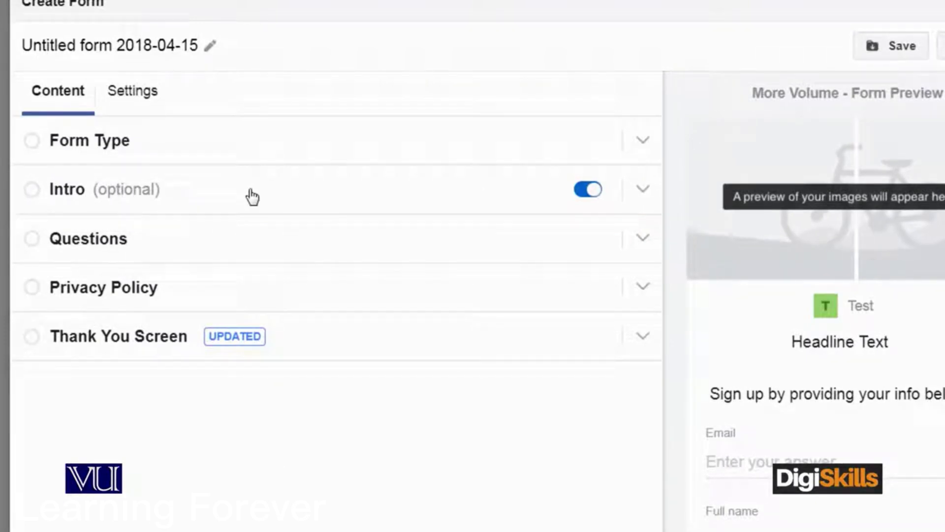
- Open the lead form's questions section and set its headline to "Pl fill in Data"
{"action": "left_click", "coordinate": [96, 248]}
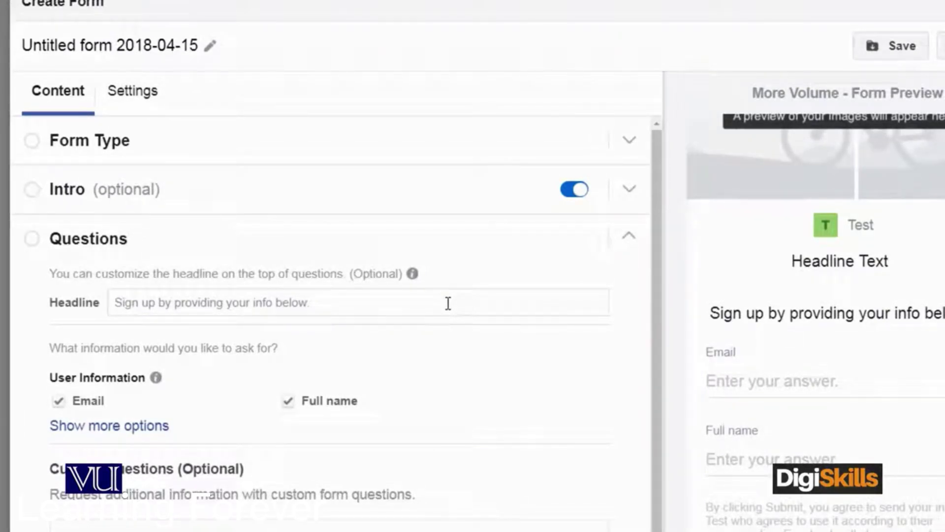
{"action": "scroll", "coordinate": [448, 303], "scroll_direction": "down", "scroll_amount": 1}
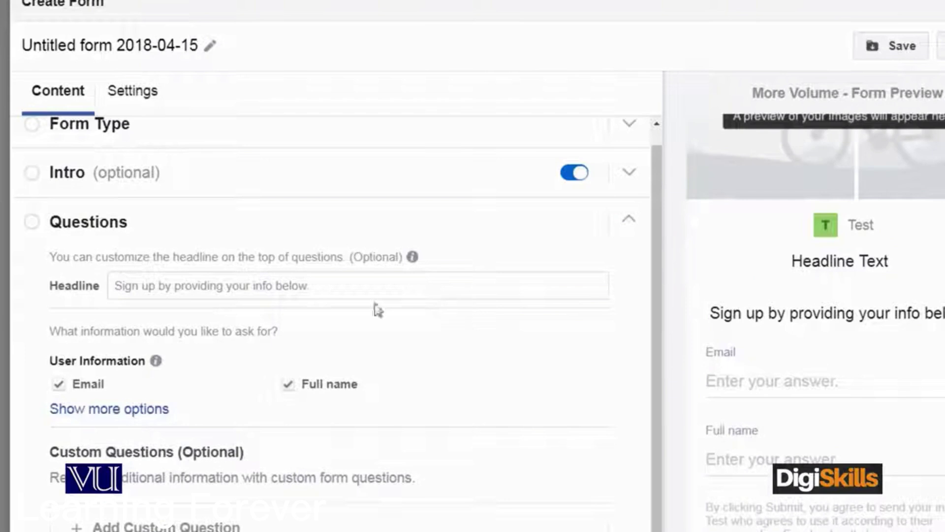
{"action": "left_click", "coordinate": [347, 280]}
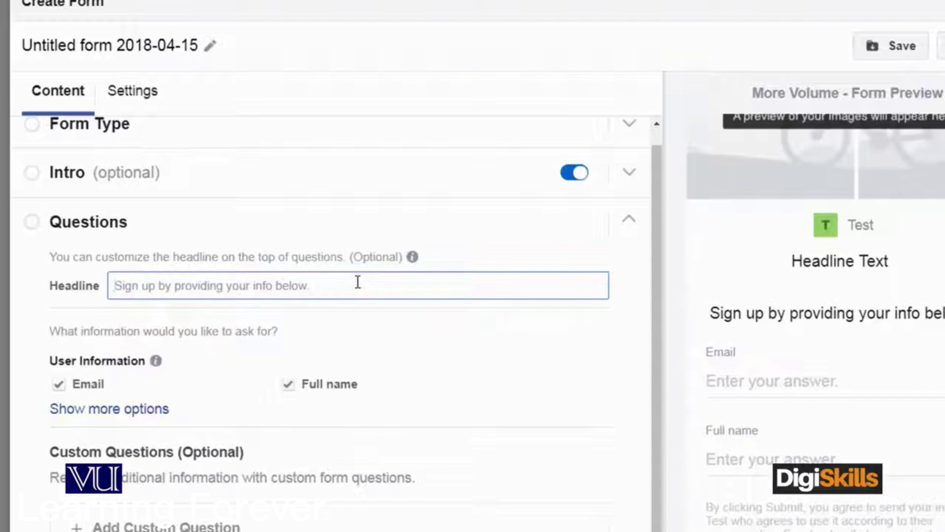
{"action": "type", "text": "P, f"}
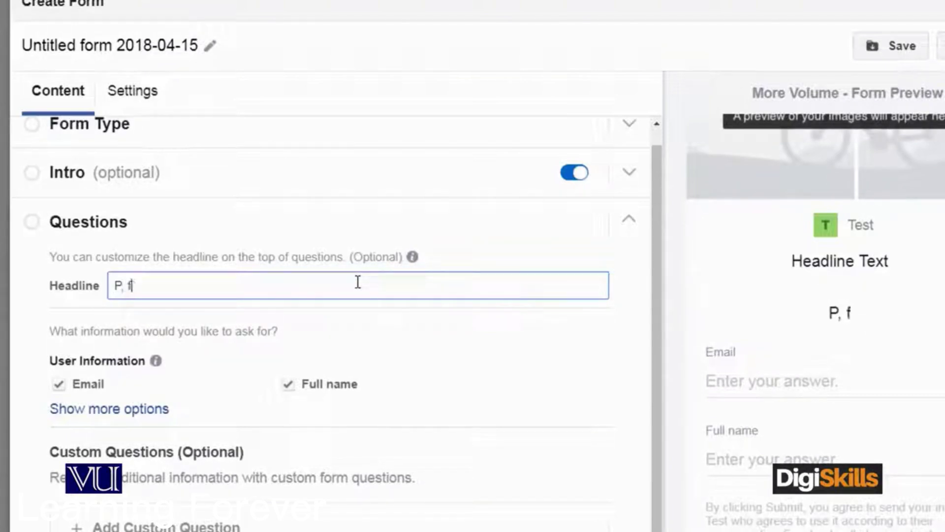
{"action": "key", "text": "BackSpace"}
{"action": "key", "text": "BackSpace"}
{"action": "type", "text": "fill i"}
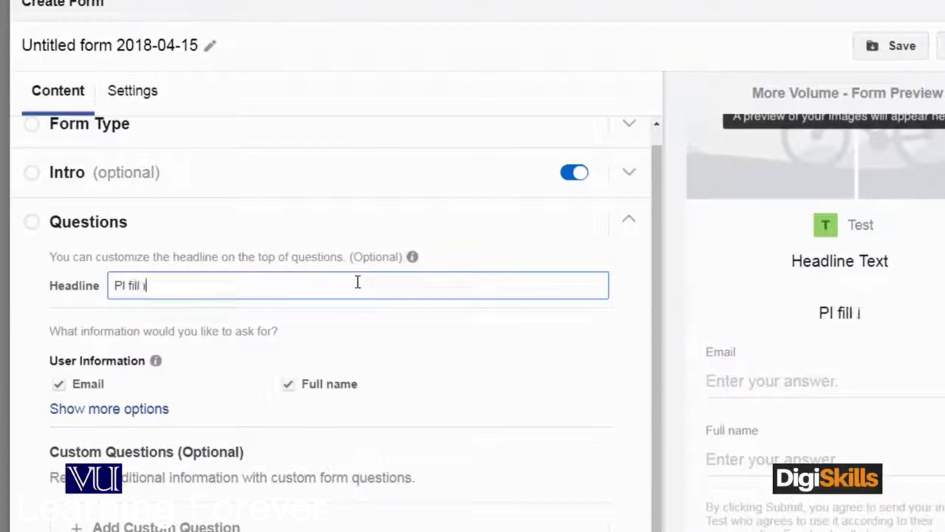
{"action": "type", "text": "n Data"}
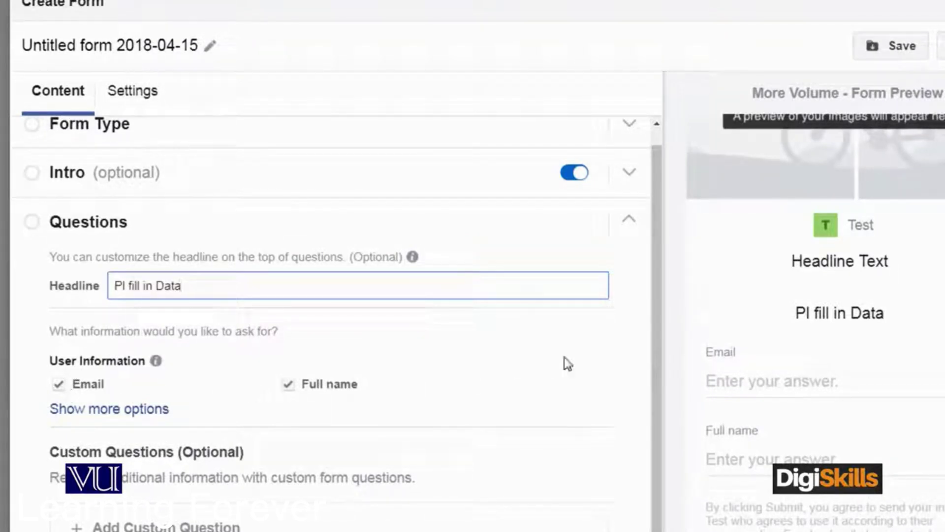
- Examine the Email and Full name fields in the form preview
{"action": "left_click_drag", "start_coordinate": [736, 354], "coordinate": [706, 351]}
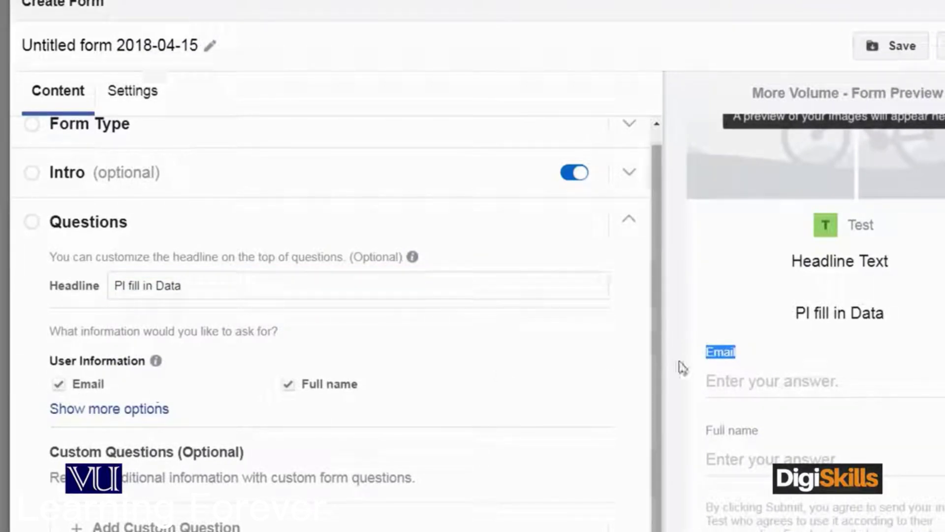
{"action": "left_click_drag", "start_coordinate": [717, 382], "coordinate": [731, 382]}
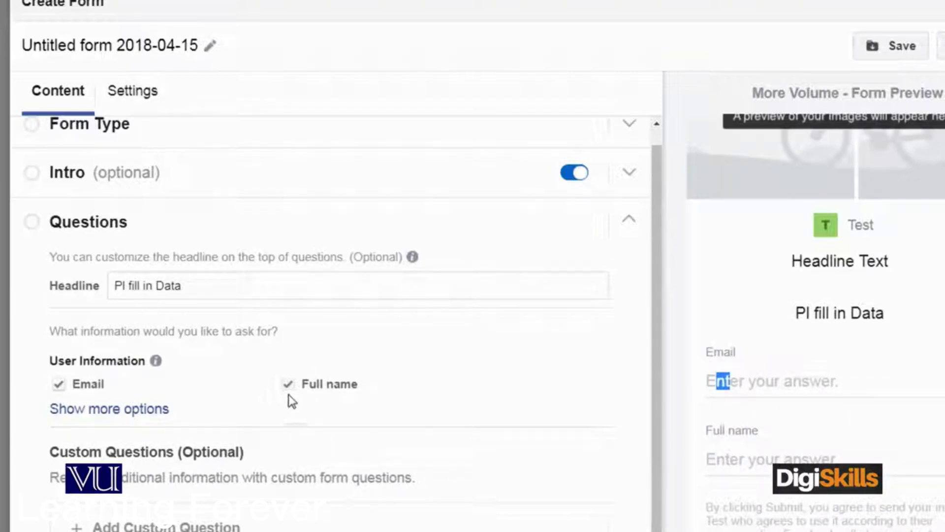
{"action": "left_click_drag", "start_coordinate": [759, 429], "coordinate": [696, 432]}
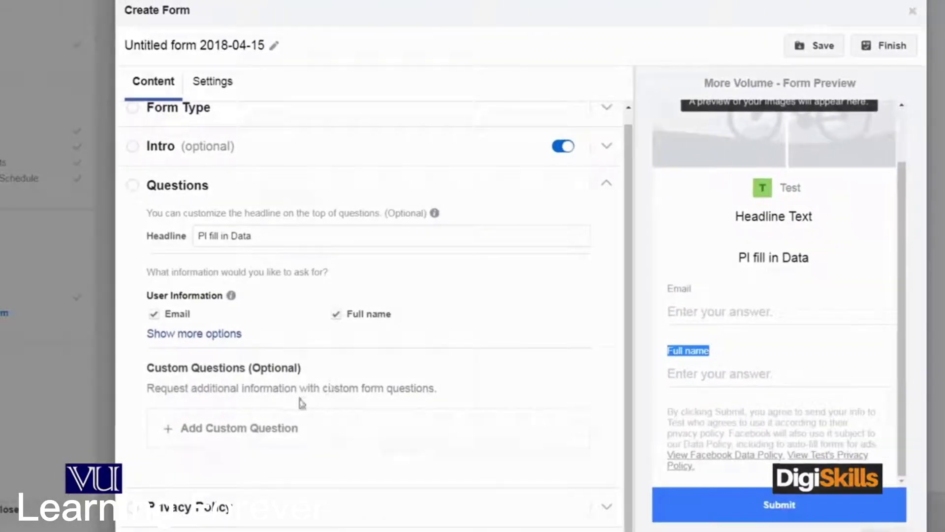
- Add a short answer custom question reading "Enter your Cell #" to the lead form
{"action": "left_click", "coordinate": [268, 433]}
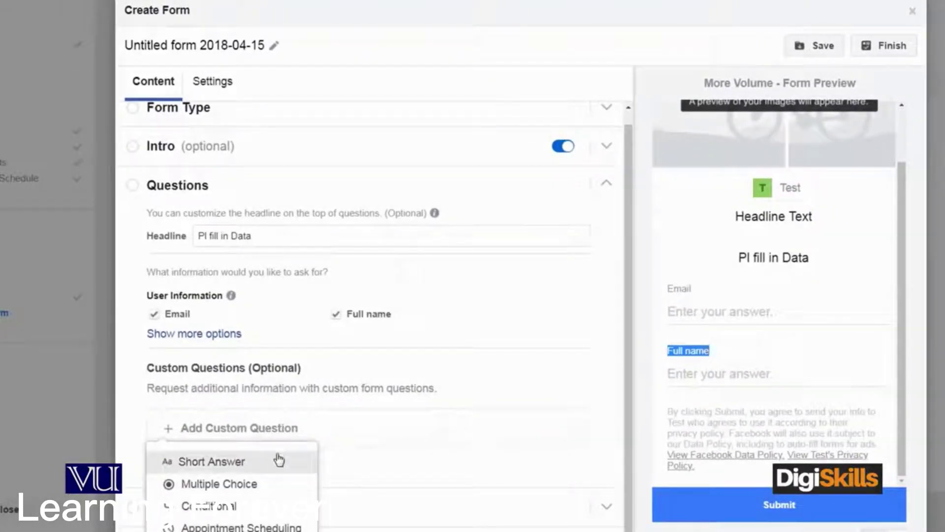
{"action": "left_click", "coordinate": [279, 460]}
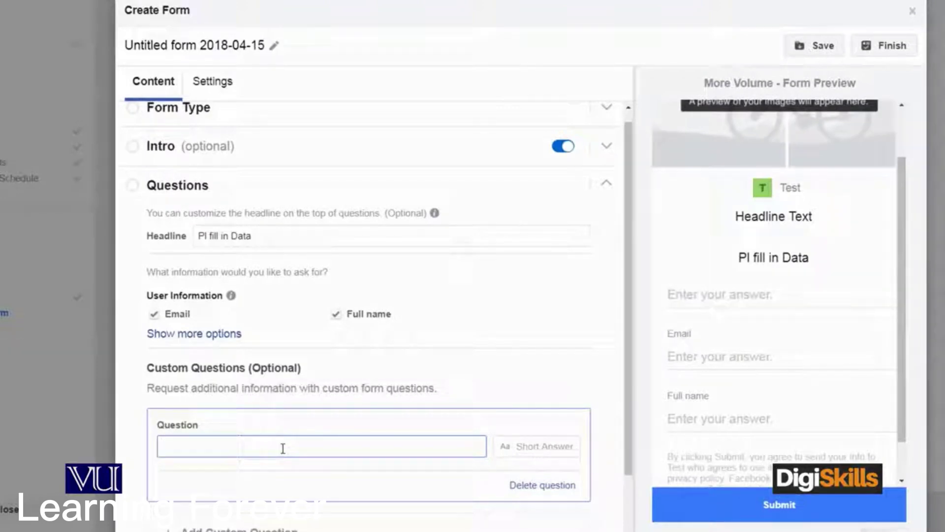
{"action": "type", "text": "Enter you"}
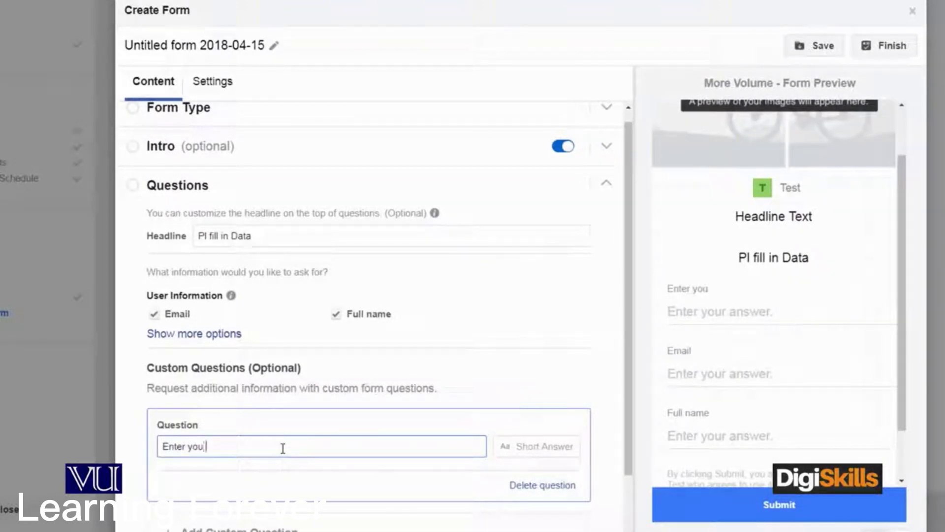
{"action": "type", "text": "r Cell #"}
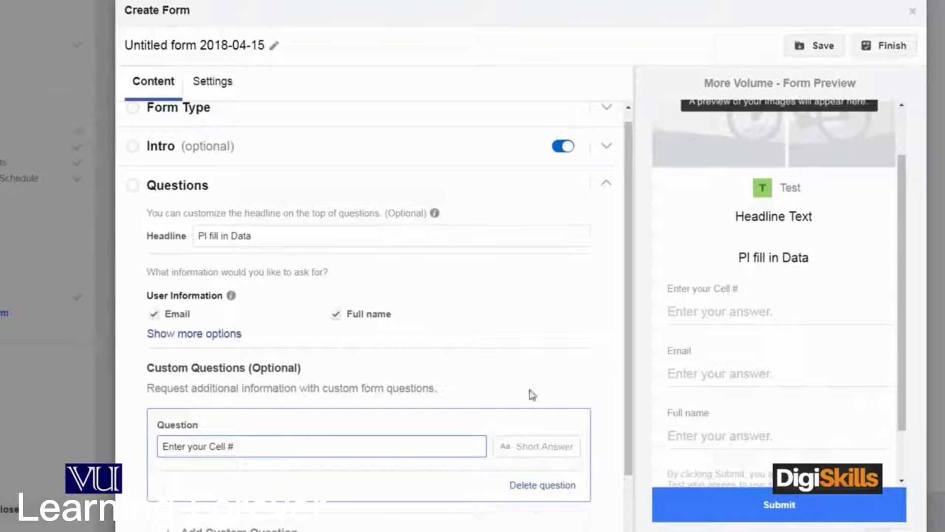
{"action": "scroll", "coordinate": [531, 394], "scroll_direction": "down", "scroll_amount": 5}
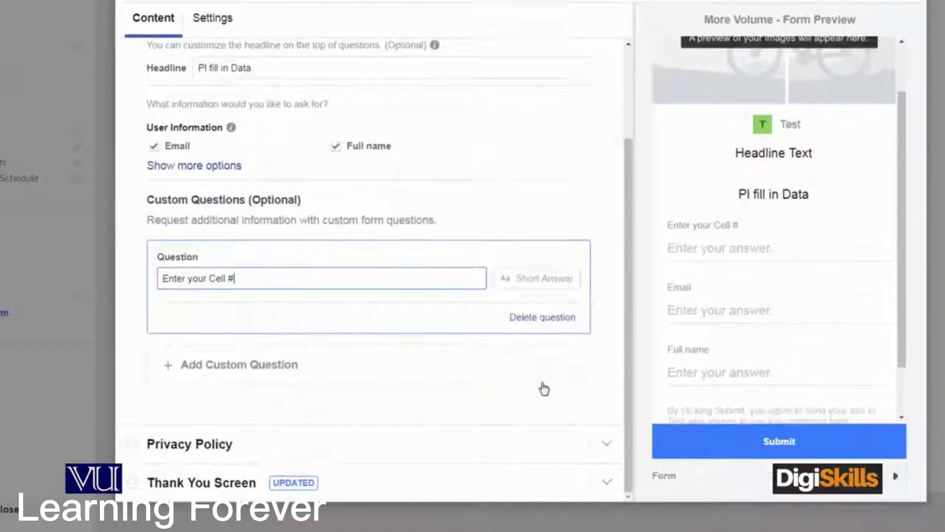
{"action": "left_click", "coordinate": [609, 168]}
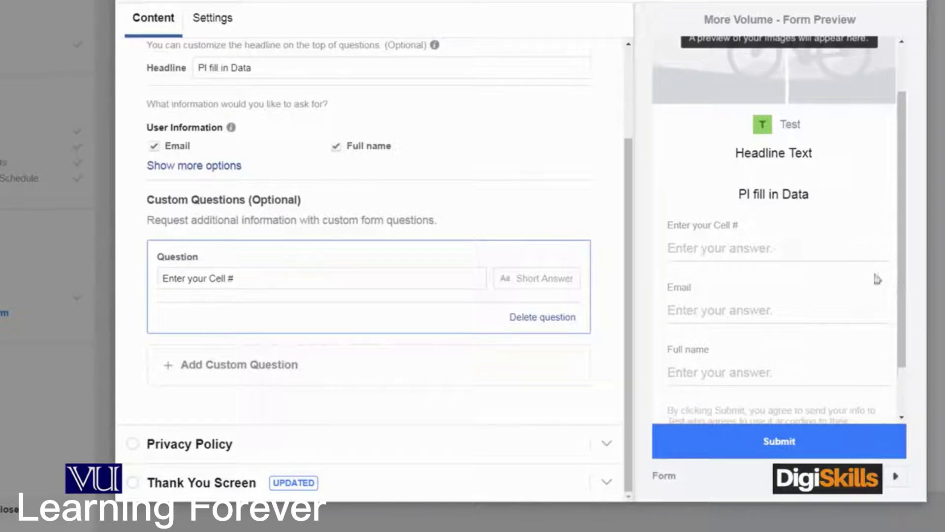
- Check the custom cell number question and the remaining fields in the form preview
{"action": "left_click_drag", "start_coordinate": [729, 226], "coordinate": [662, 225]}
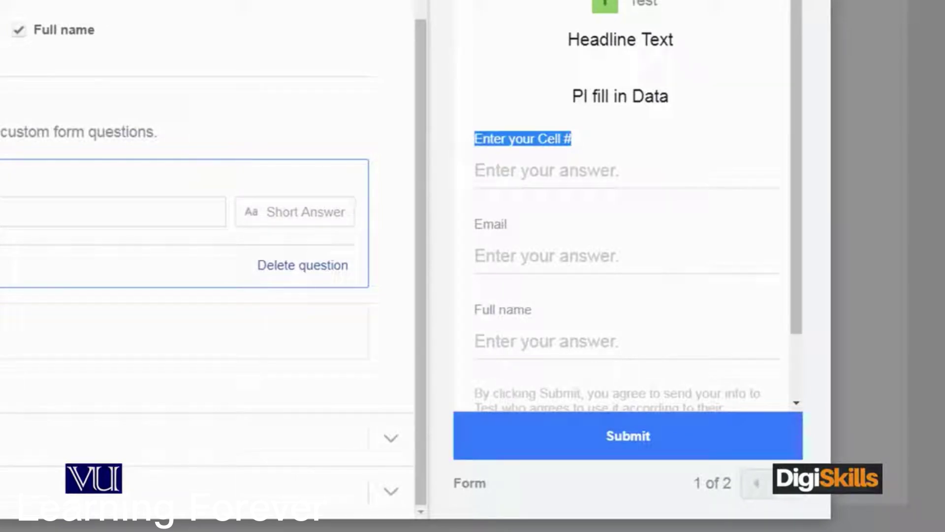
{"action": "scroll", "coordinate": [825, 220], "scroll_direction": "down", "scroll_amount": 3}
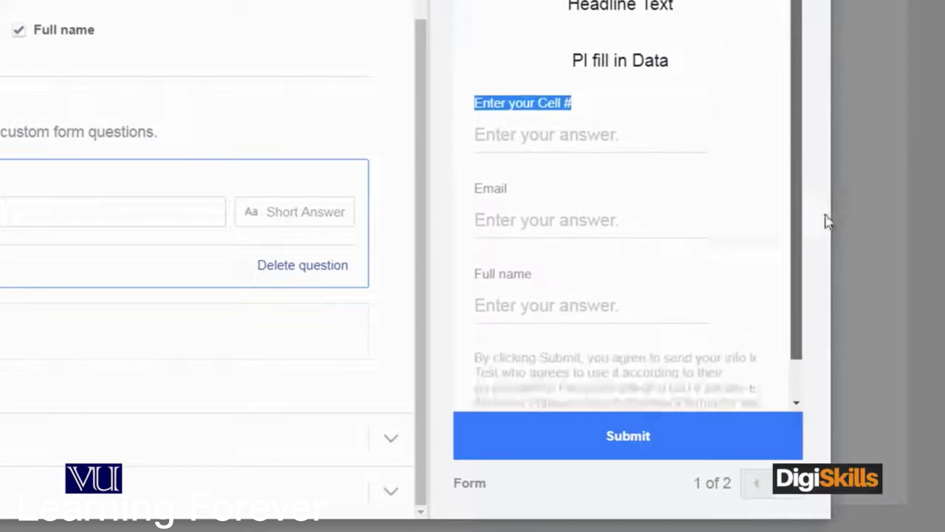
{"action": "scroll", "coordinate": [825, 220], "scroll_direction": "up", "scroll_amount": 3}
{"action": "scroll", "coordinate": [834, 155], "scroll_direction": "down", "scroll_amount": 3}
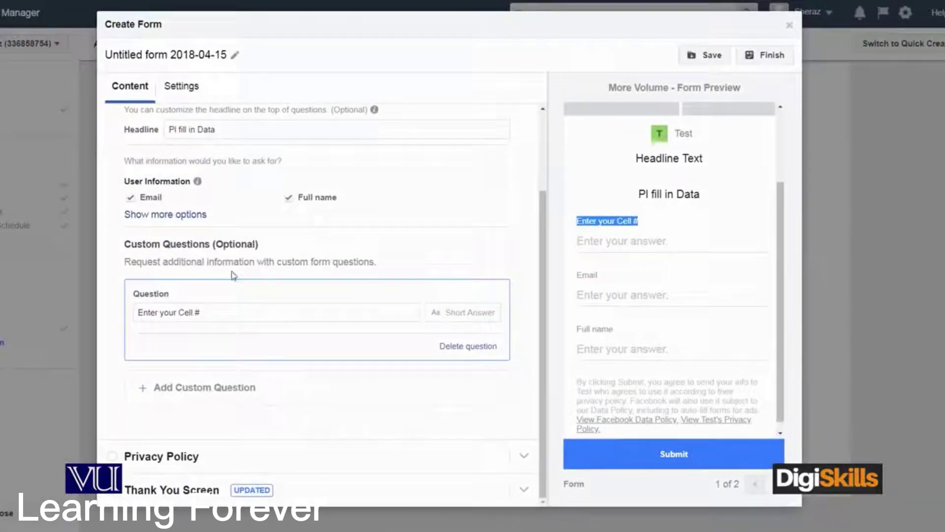
- Review the lead form's Privacy Policy, Questions and Thank You Screen sections together with their previews
{"action": "left_click", "coordinate": [118, 458]}
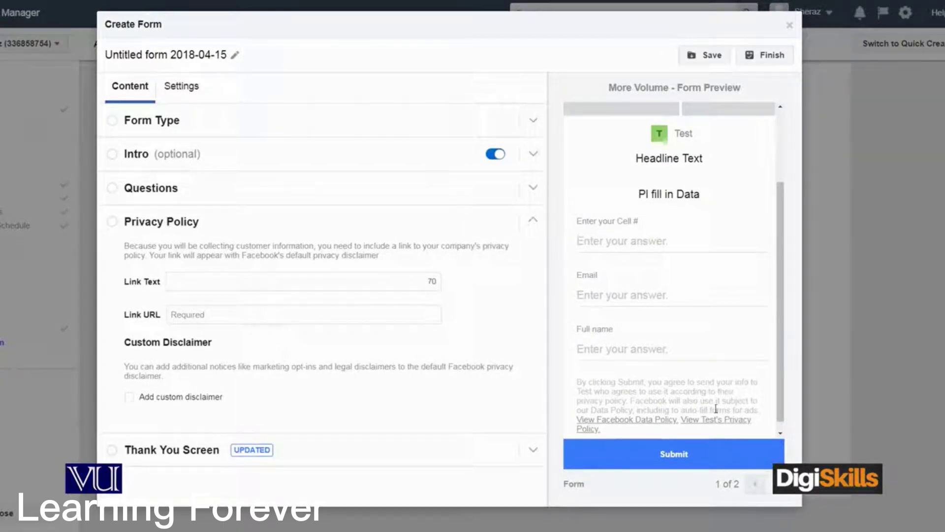
{"action": "scroll", "coordinate": [675, 420], "scroll_direction": "down", "scroll_amount": 1}
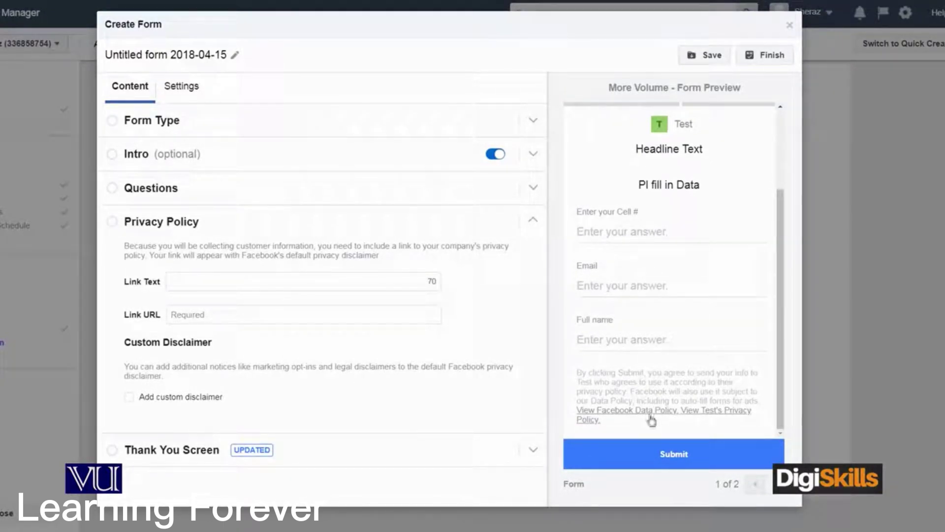
{"action": "left_click", "coordinate": [115, 450]}
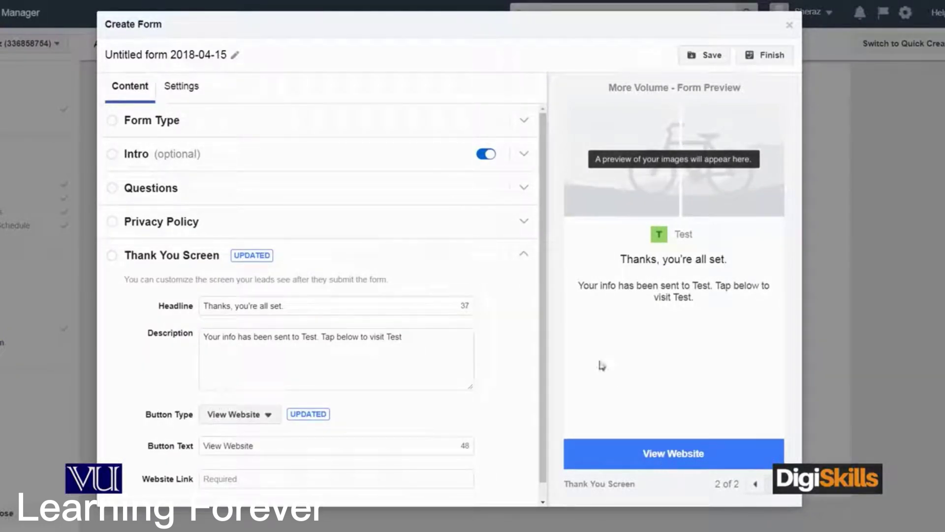
{"action": "left_click", "coordinate": [109, 195]}
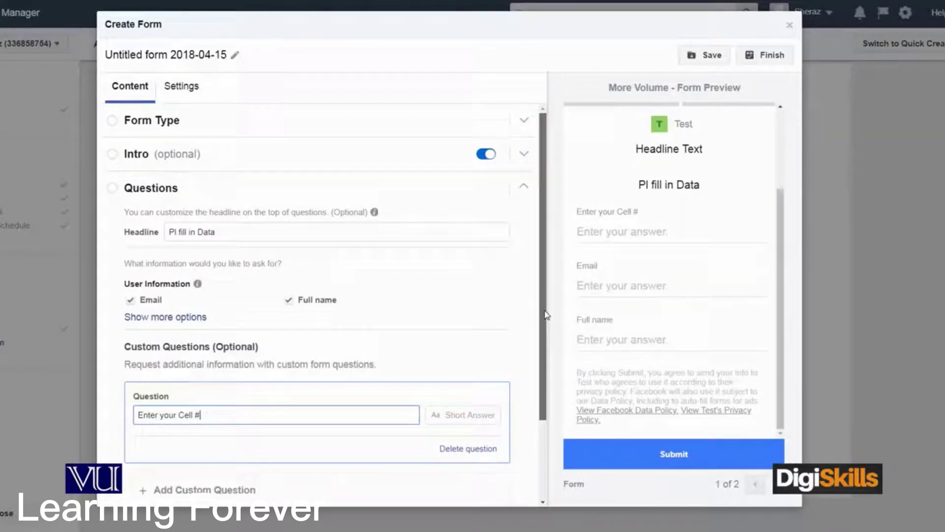
{"action": "scroll", "coordinate": [546, 315], "scroll_direction": "down", "scroll_amount": 3}
{"action": "scroll", "coordinate": [540, 208], "scroll_direction": "up", "scroll_amount": 3}
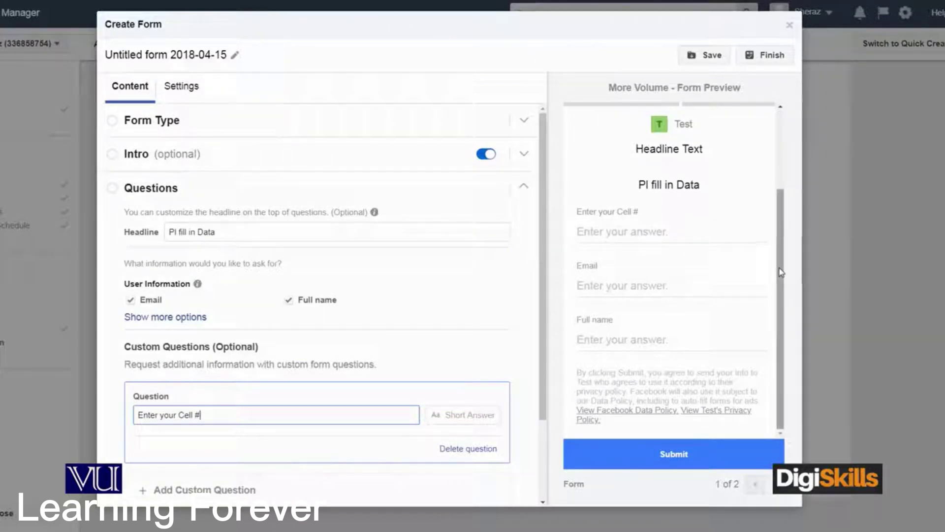
{"action": "left_click_drag", "start_coordinate": [779, 272], "coordinate": [792, 351]}
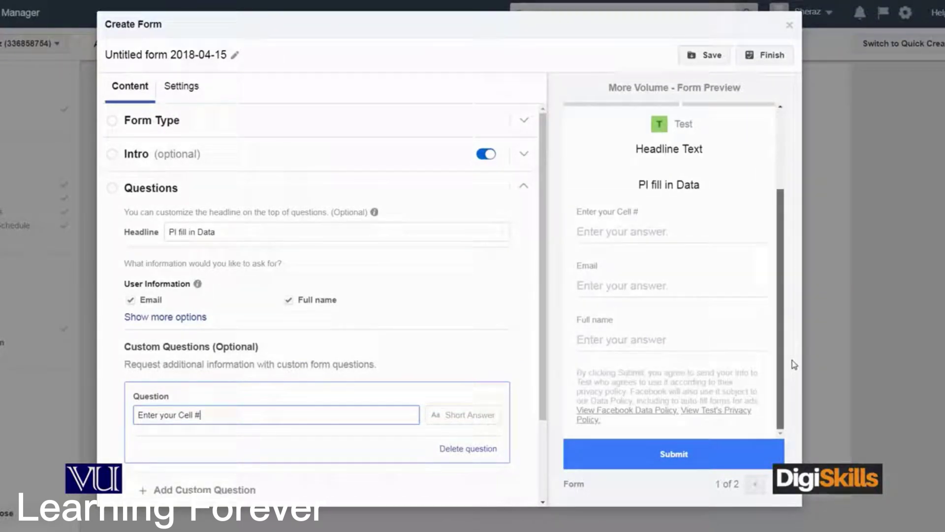
{"action": "scroll", "coordinate": [541, 291], "scroll_direction": "down", "scroll_amount": 1}
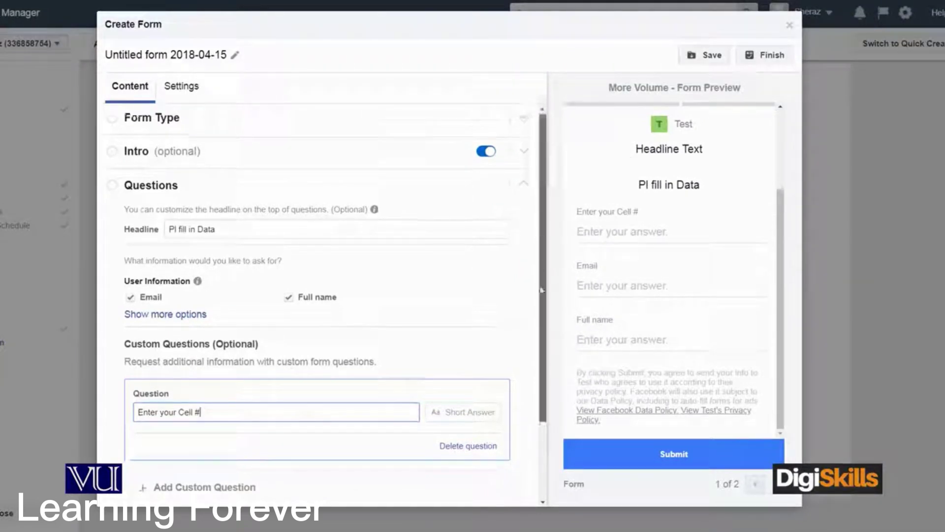
{"action": "scroll", "coordinate": [542, 290], "scroll_direction": "down", "scroll_amount": 2}
{"action": "left_click", "coordinate": [127, 490]}
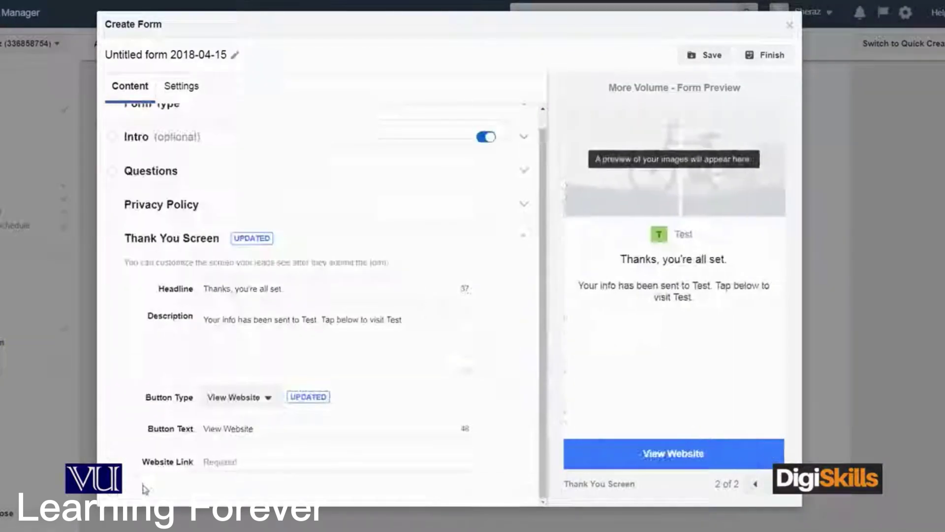
- Save the lead form as a draft, close it and check its preview in the ad's form list
{"action": "left_click", "coordinate": [712, 56]}
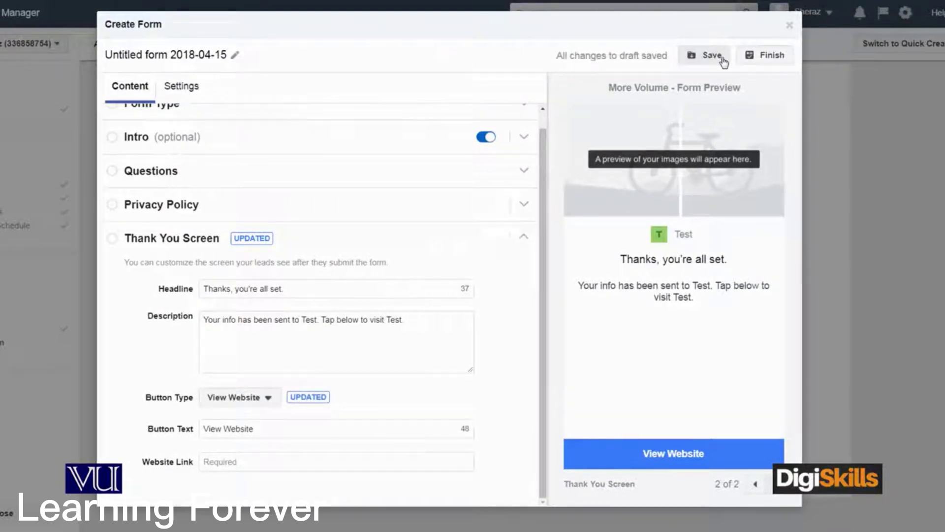
{"action": "left_click", "coordinate": [718, 57]}
{"action": "left_click", "coordinate": [788, 28]}
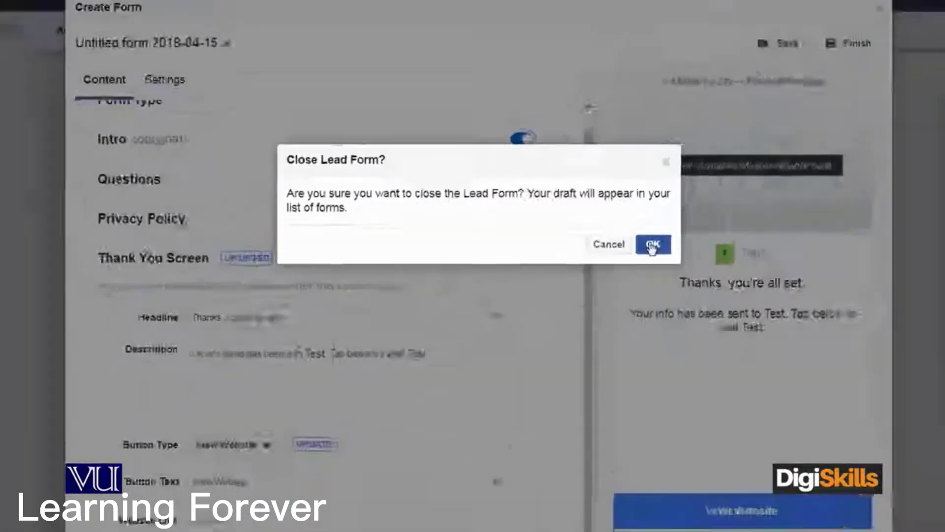
{"action": "left_click", "coordinate": [652, 245]}
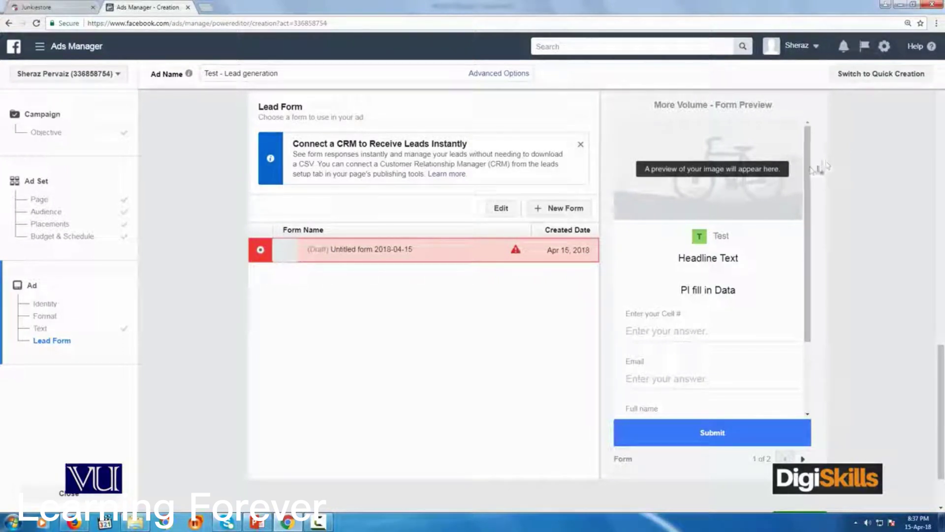
{"action": "scroll", "coordinate": [800, 162], "scroll_direction": "down", "scroll_amount": 3}
{"action": "scroll", "coordinate": [800, 157], "scroll_direction": "up", "scroll_amount": 3}
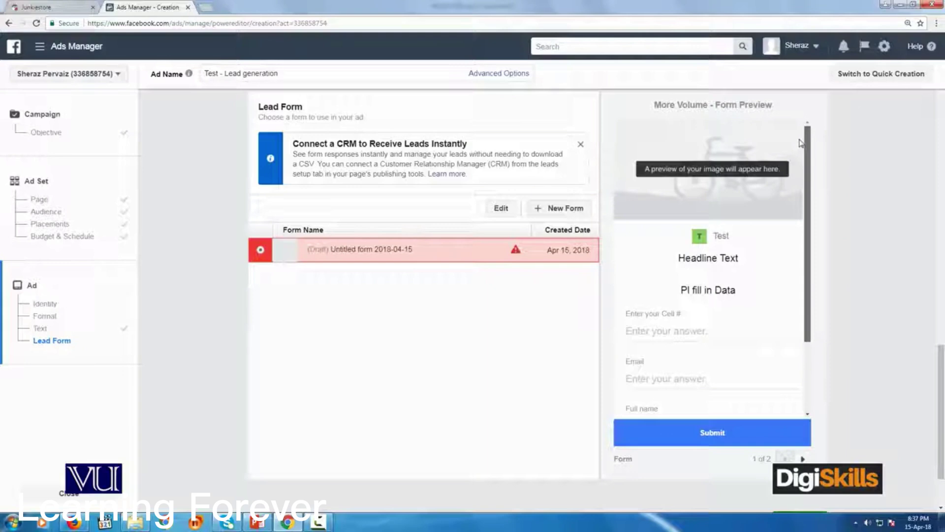
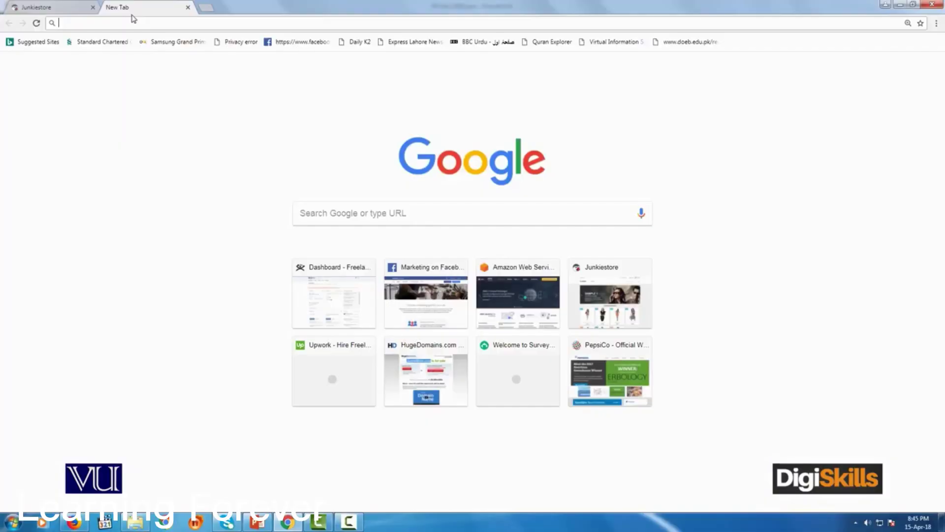
- Go to facebook.com/business/goals and start creating a Facebook Page
{"action": "type", "text": "facebook.com/"}
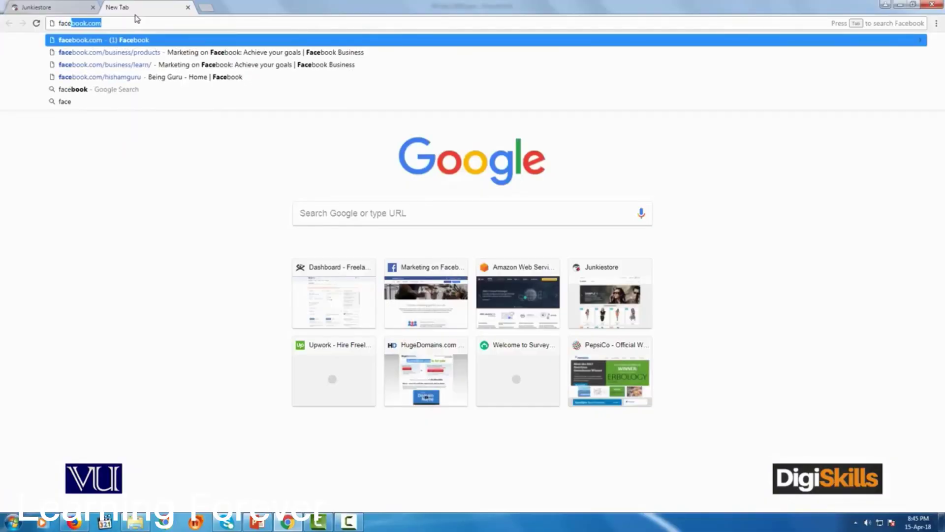
{"action": "type", "text": "b"}
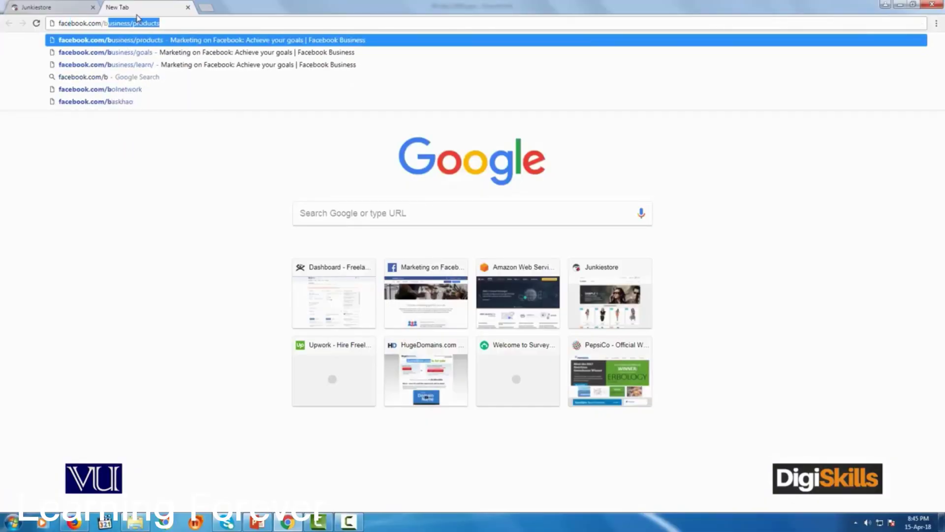
{"action": "key", "text": "Return"}
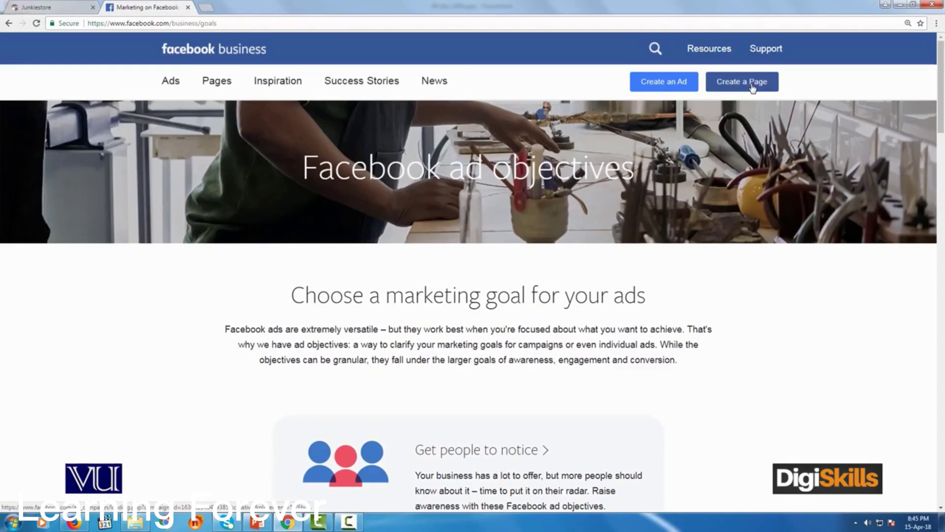
{"action": "left_click", "coordinate": [753, 88]}
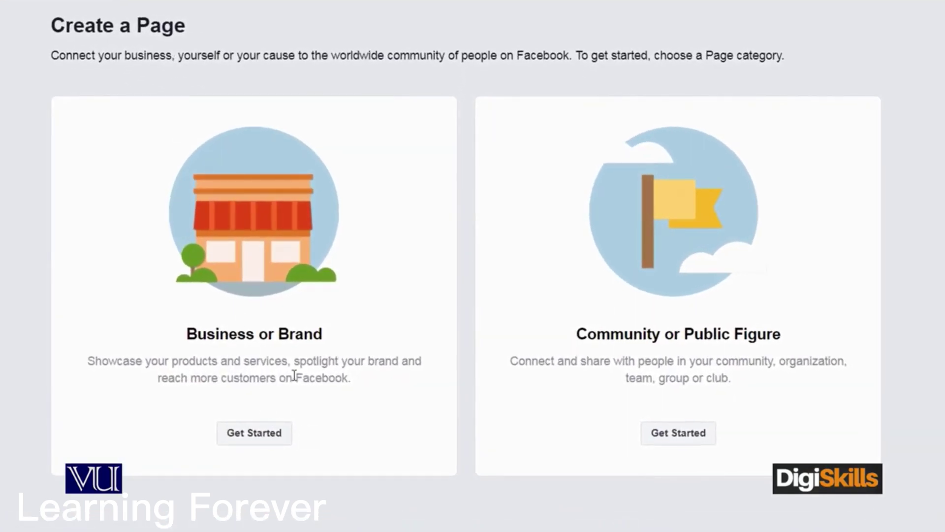
- Start a Business or Brand Page named Doctors Appointment with the category Home Health Care Service
{"action": "left_click", "coordinate": [273, 432]}
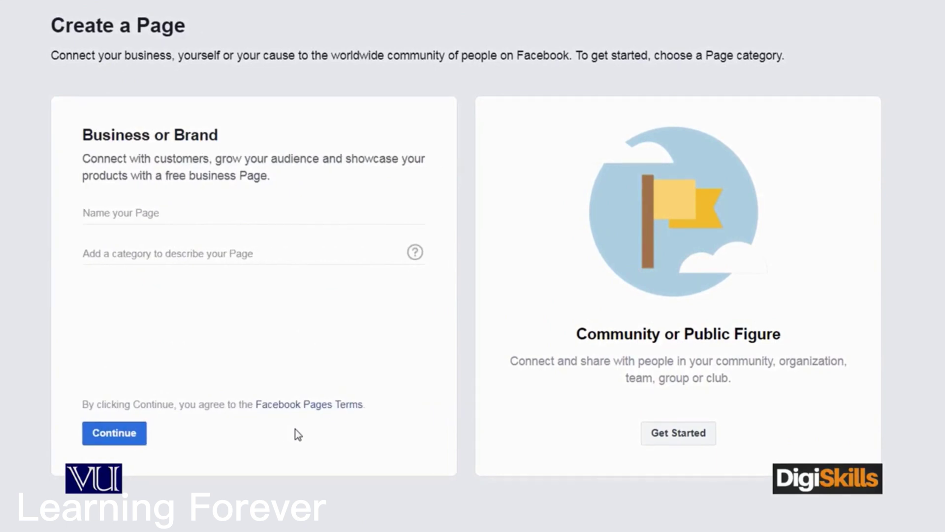
{"action": "left_click", "coordinate": [196, 207]}
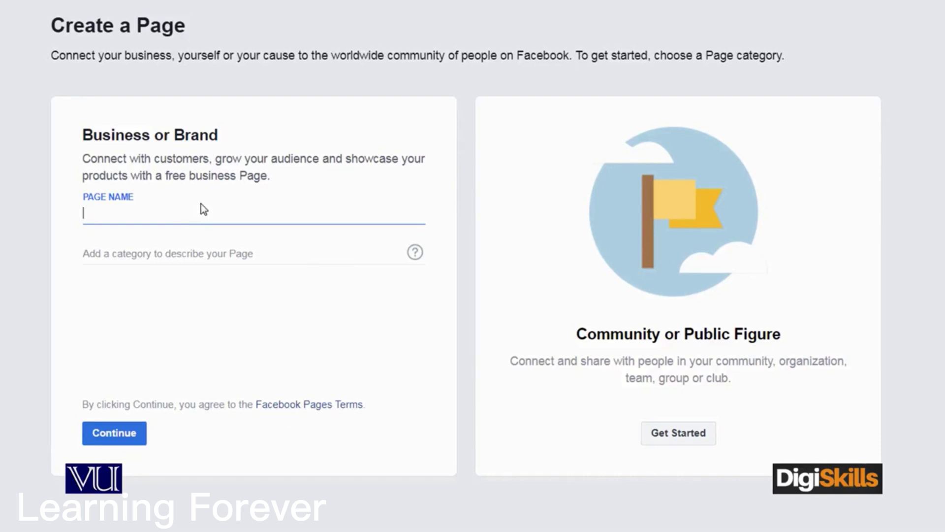
{"action": "type", "text": "Doctors Appointmen"}
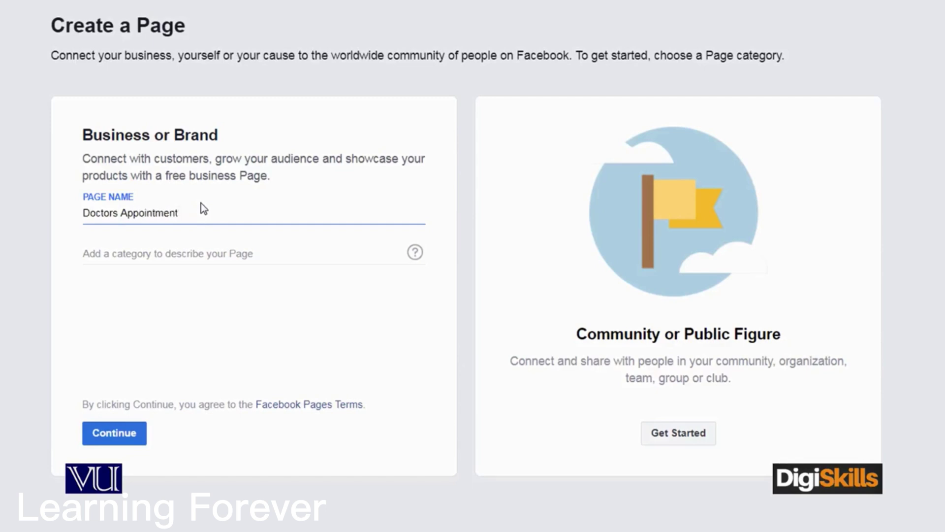
{"action": "type", "text": "t"}
{"action": "left_click", "coordinate": [196, 255]}
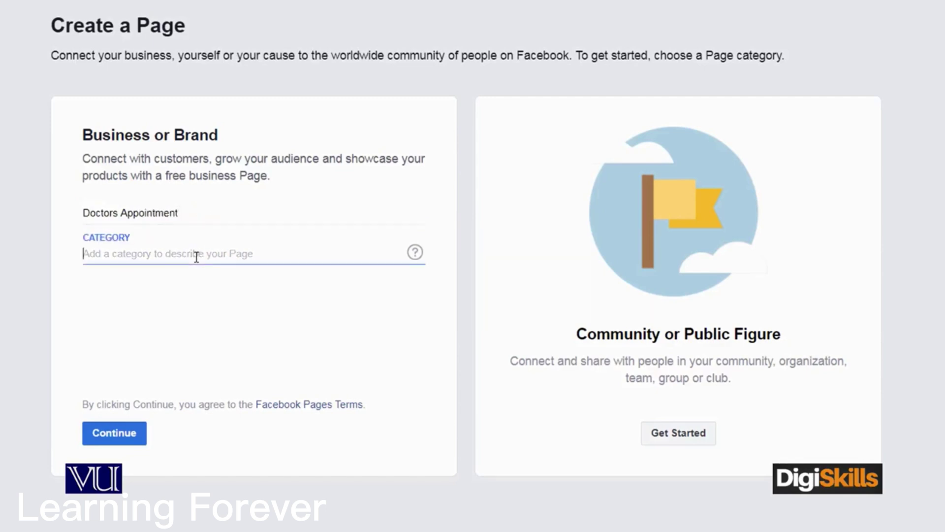
{"action": "type", "text": "Health"}
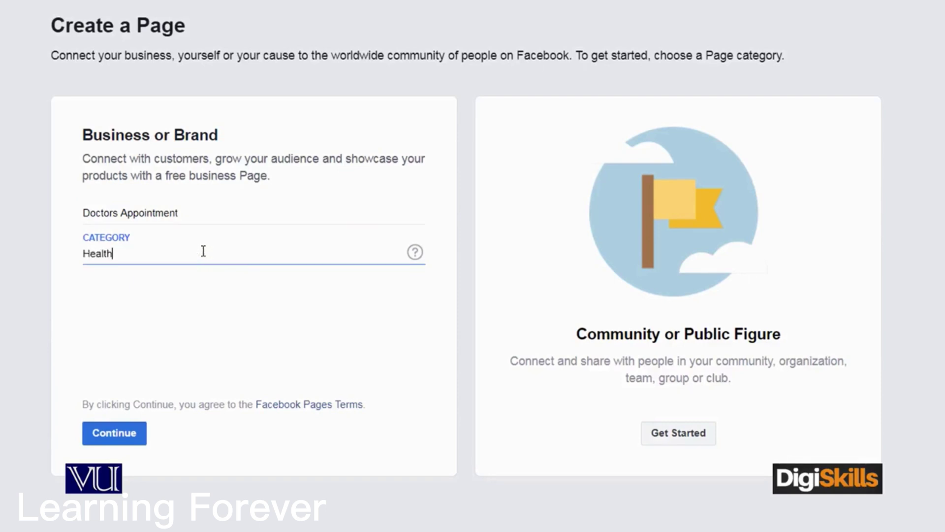
{"action": "type", "text": "care"}
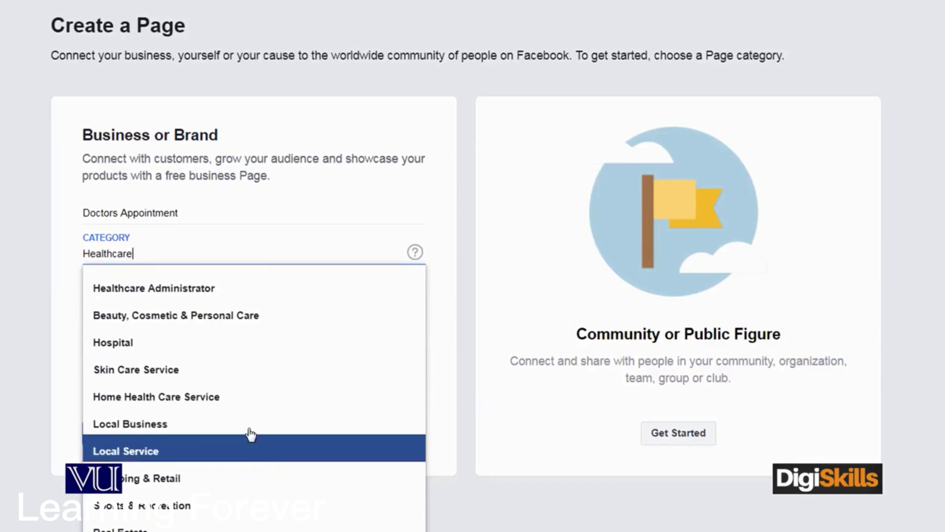
{"action": "left_click", "coordinate": [239, 406]}
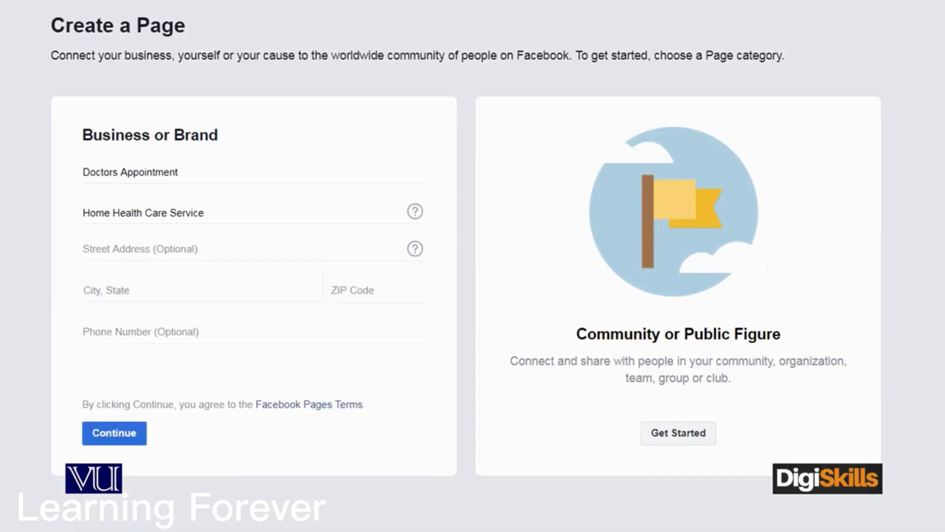
- Fill in the Page's street address, city and ZIP code, leave the phone number blank and continue
{"action": "left_click", "coordinate": [198, 247]}
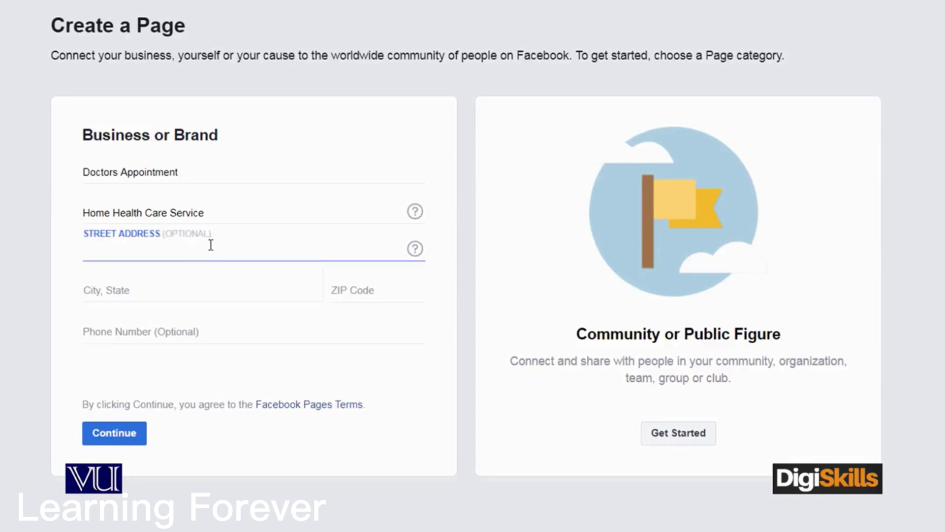
{"action": "type", "text": "dha"}
{"action": "key", "text": "BackSpace"}
{"action": "key", "text": "BackSpace"}
{"action": "key", "text": "BackSpace"}
{"action": "type", "text": "DHA"}
{"action": "key", "text": "Tab"}
{"action": "type", "text": "Lahore"}
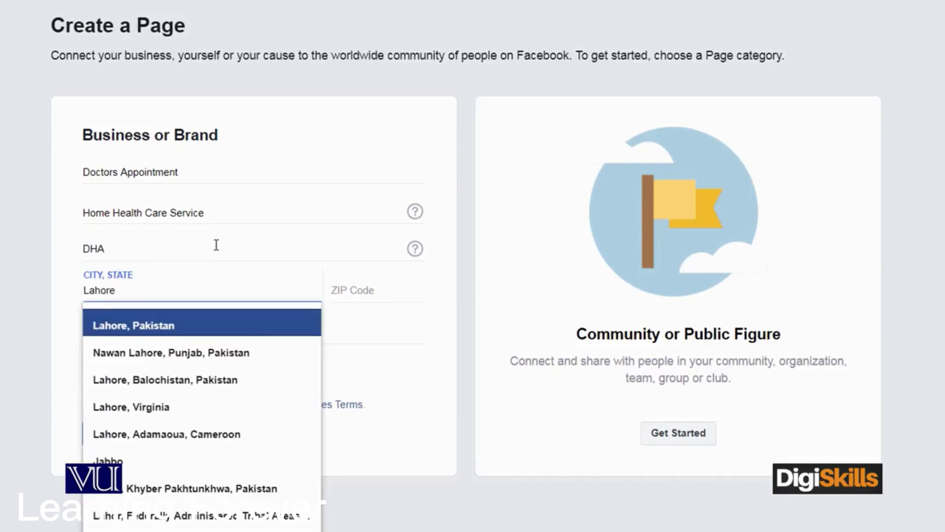
{"action": "key", "text": "Return"}
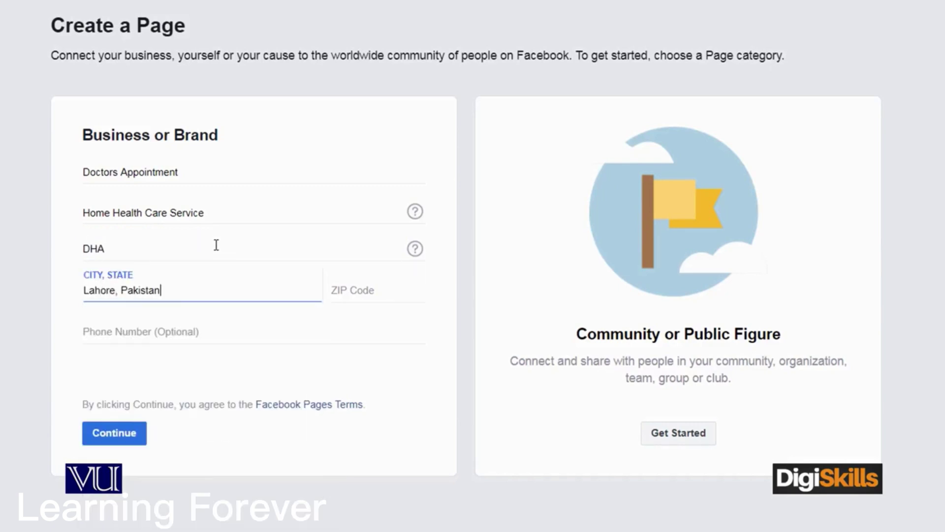
{"action": "key", "text": "Tab"}
{"action": "type", "text": "54"}
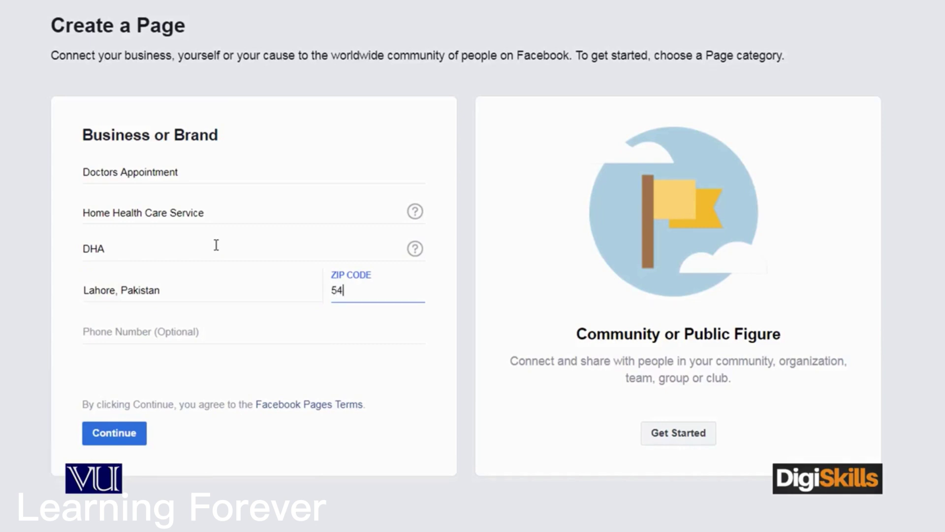
{"action": "type", "text": "000"}
{"action": "left_click", "coordinate": [257, 330]}
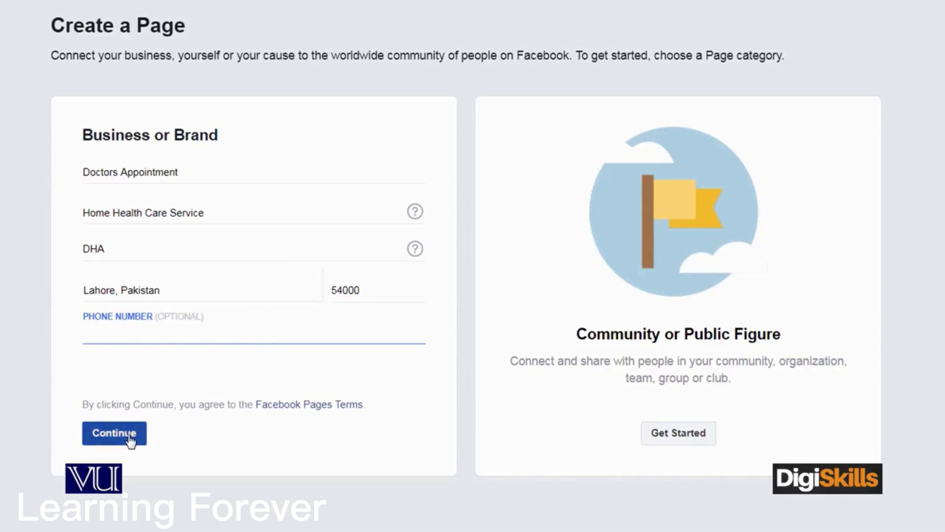
{"action": "left_click", "coordinate": [114, 433]}
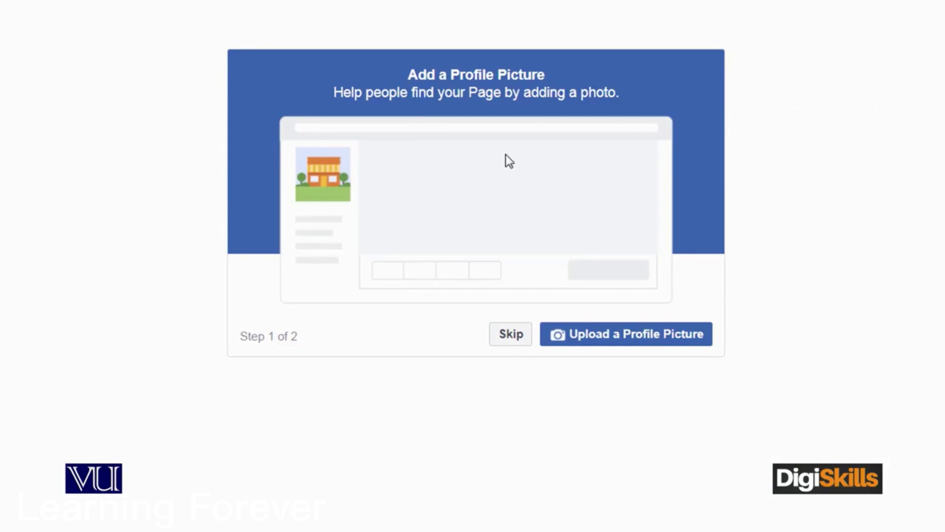
- Skip adding a profile picture and a cover photo to finish setting up the Page
{"action": "left_click_drag", "start_coordinate": [452, 74], "coordinate": [517, 76]}
{"action": "left_click", "coordinate": [514, 343]}
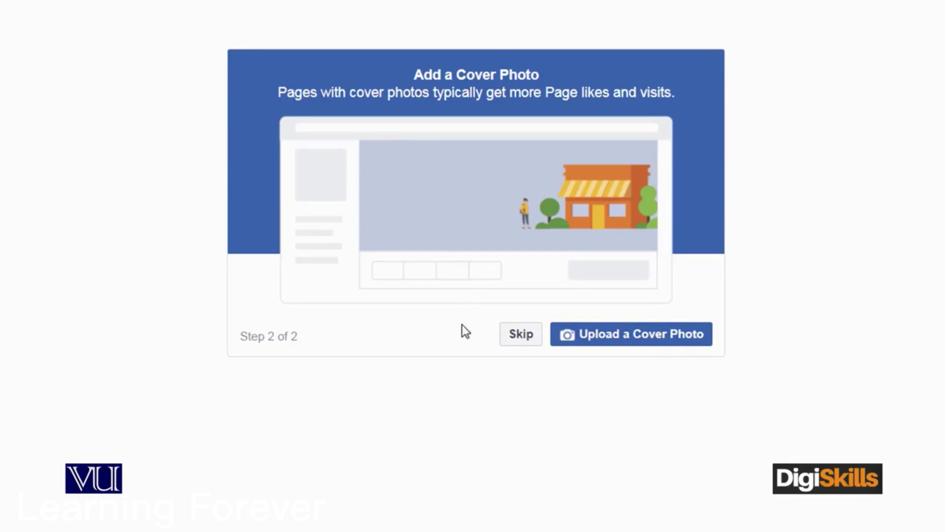
{"action": "left_click", "coordinate": [517, 340]}
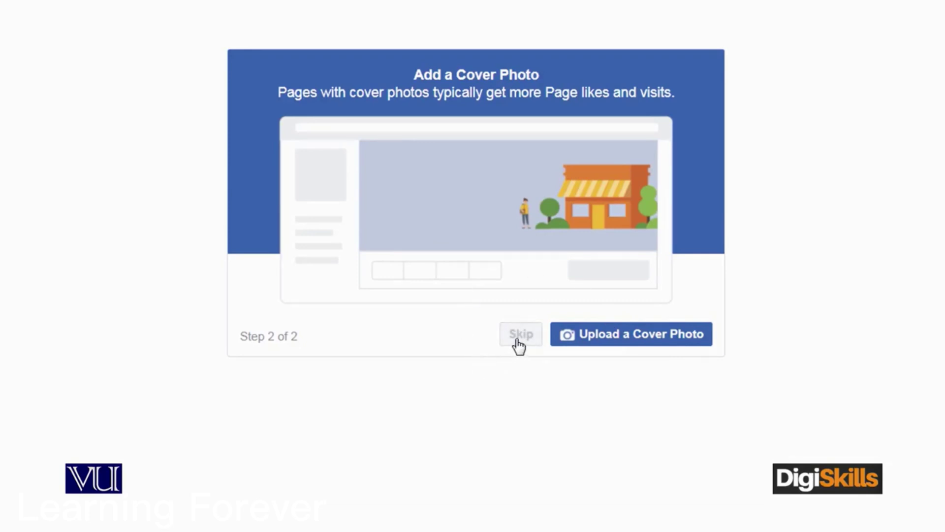
{"action": "left_click", "coordinate": [522, 337]}
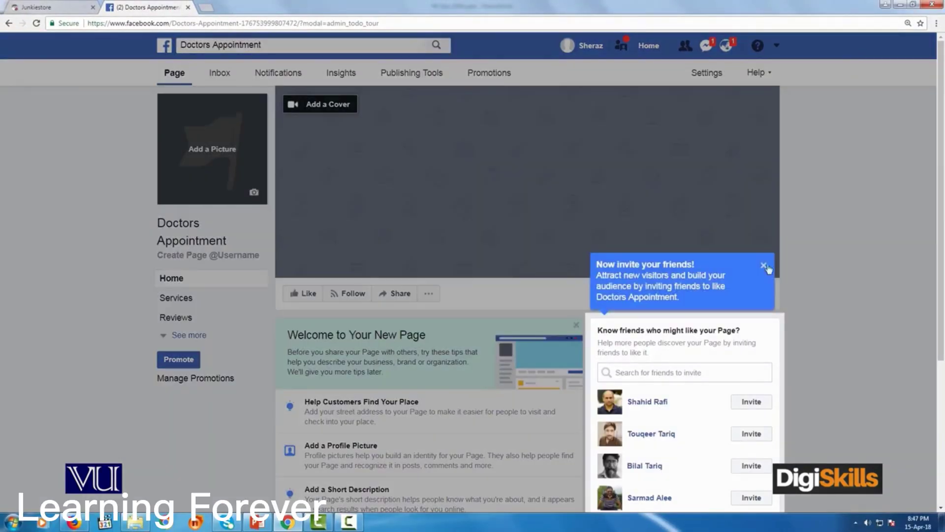
- Dismiss the introductory tips on the new Page and view its Services and Reviews sections
{"action": "left_click", "coordinate": [764, 267]}
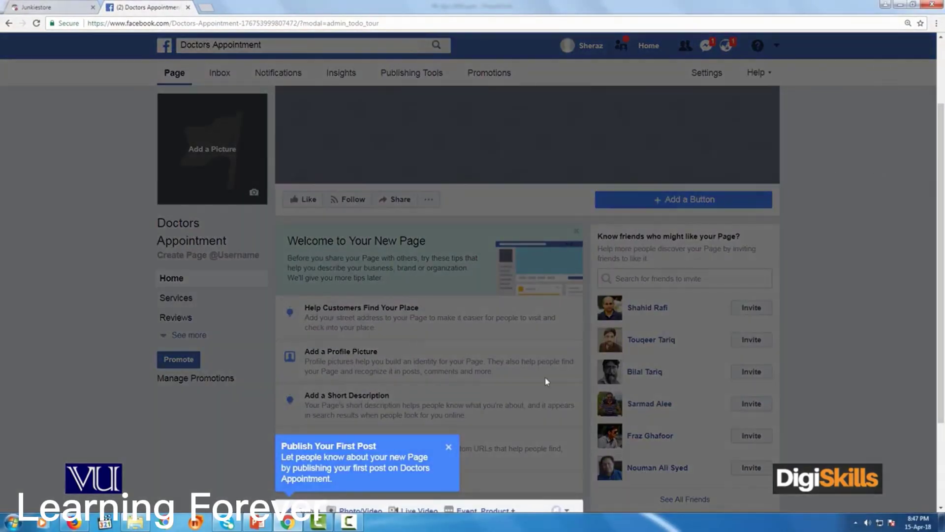
{"action": "left_click", "coordinate": [448, 446]}
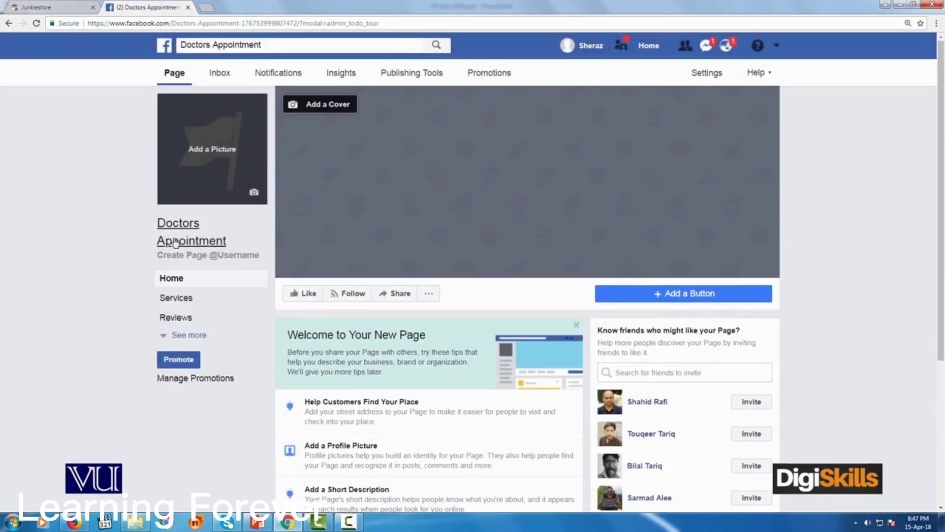
{"action": "left_click", "coordinate": [164, 299]}
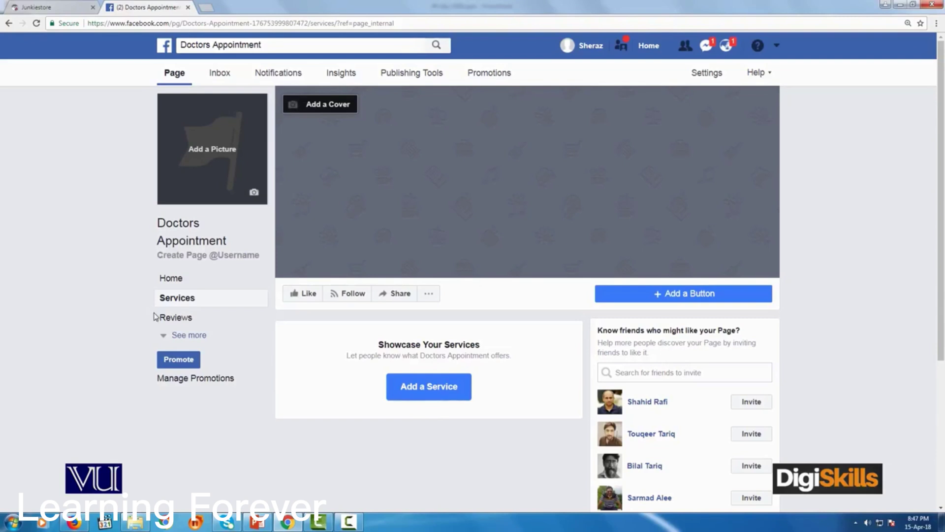
{"action": "left_click", "coordinate": [180, 318]}
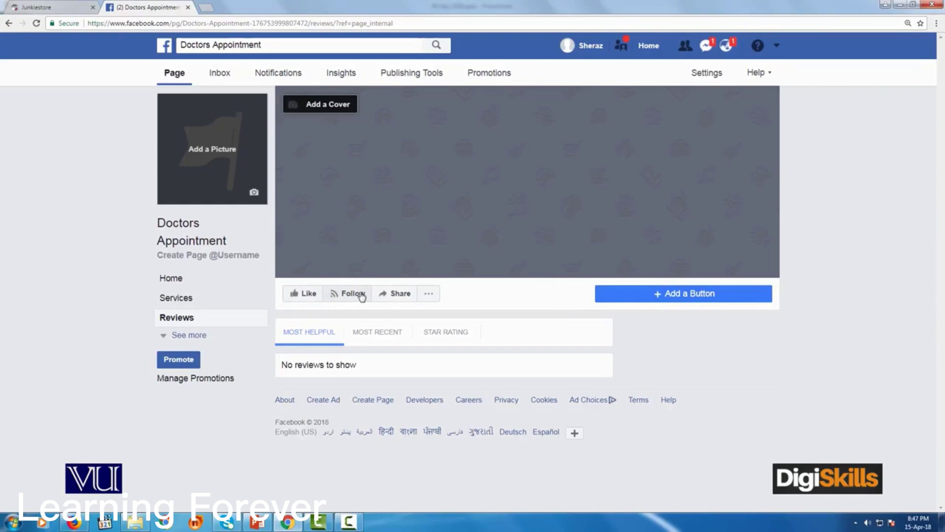
- Try setting up a Call Now contact button for the Page as far as its phone number step and discard it
{"action": "left_click", "coordinate": [657, 297]}
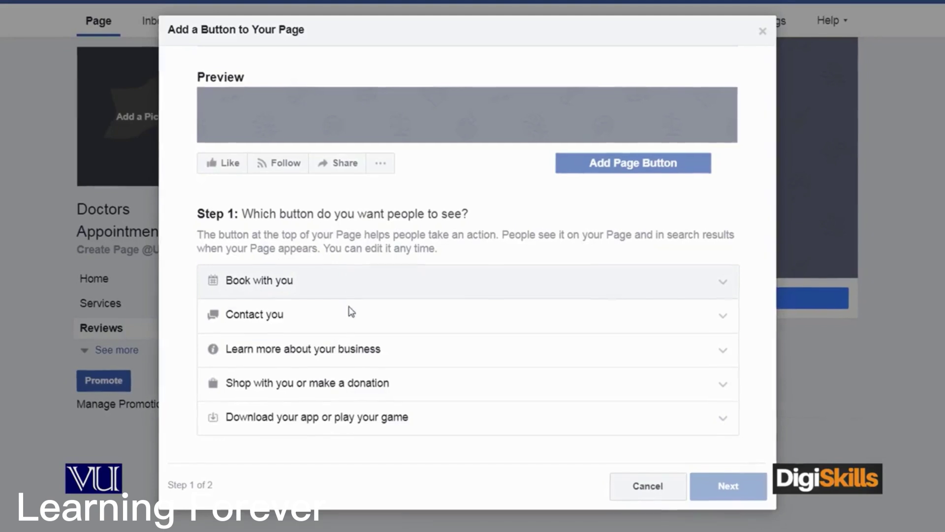
{"action": "left_click", "coordinate": [351, 313]}
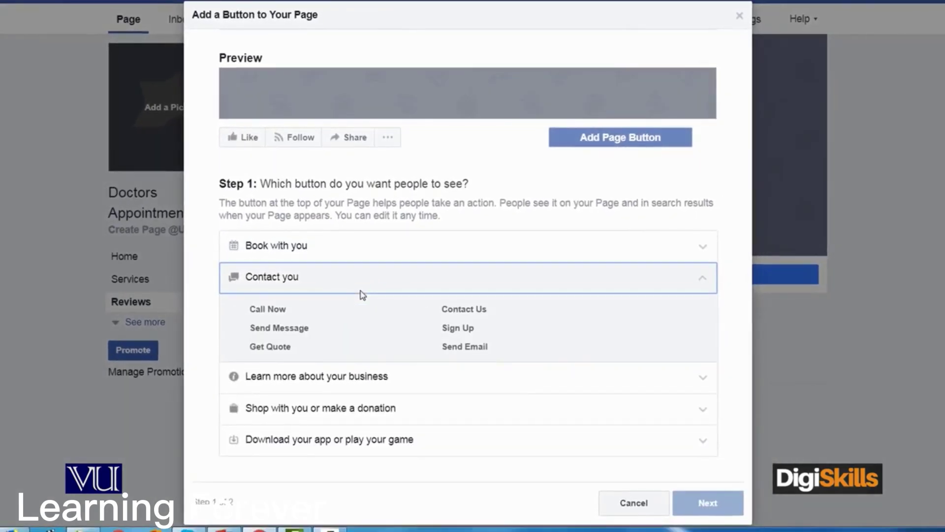
{"action": "left_click", "coordinate": [235, 308]}
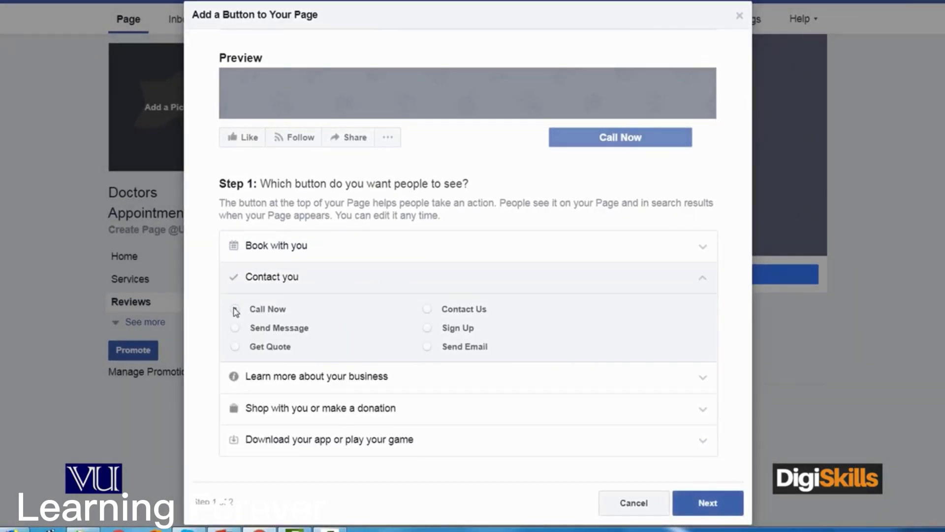
{"action": "left_click", "coordinate": [701, 506]}
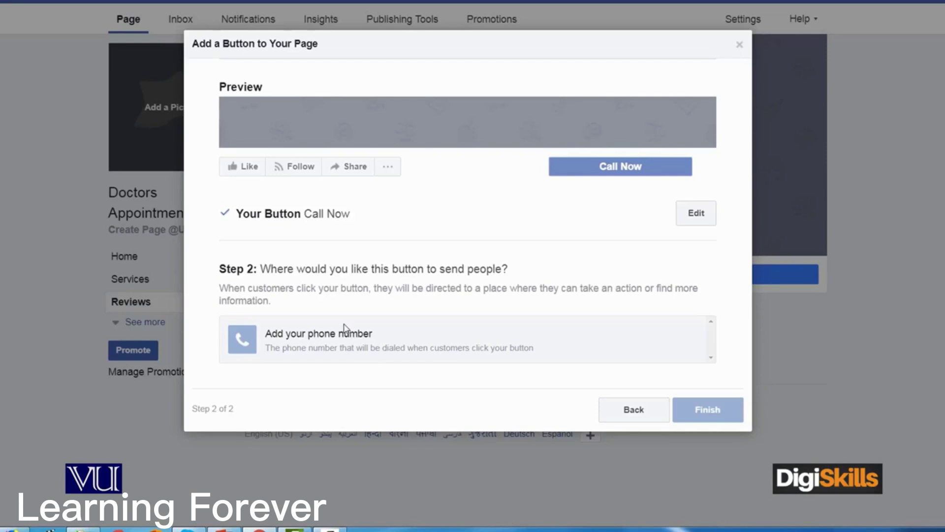
{"action": "left_click", "coordinate": [740, 48]}
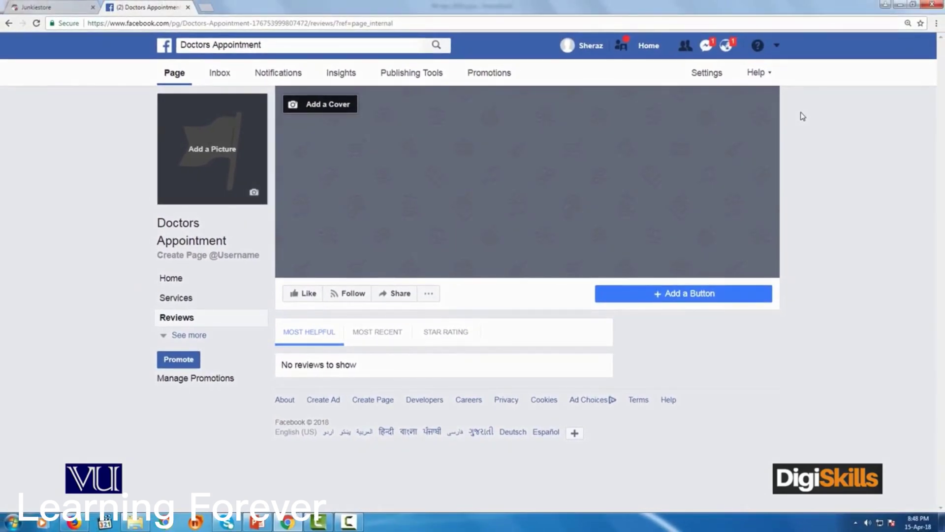
- Highlight the Page's web address from its beginning through the numeric Page ID
{"action": "left_click", "coordinate": [277, 22]}
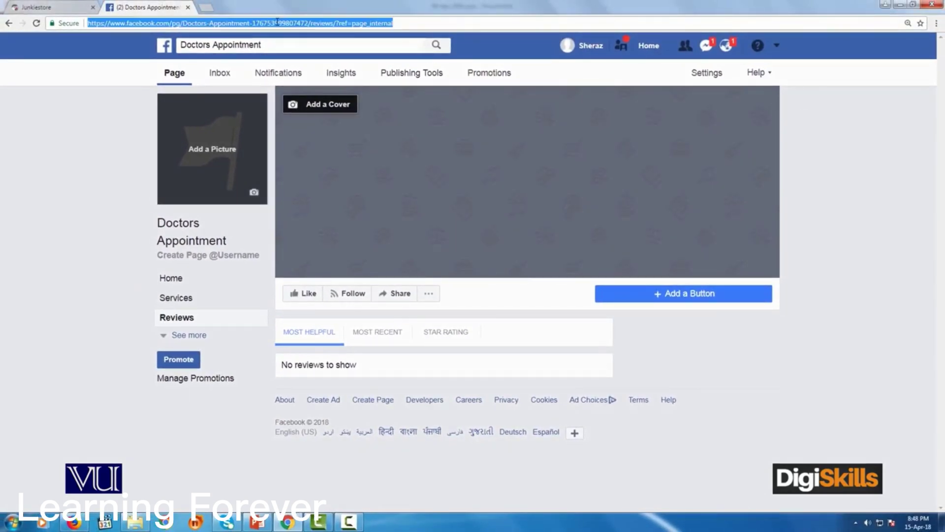
{"action": "double_click", "coordinate": [277, 22]}
{"action": "left_click_drag", "start_coordinate": [88, 23], "coordinate": [108, 25]}
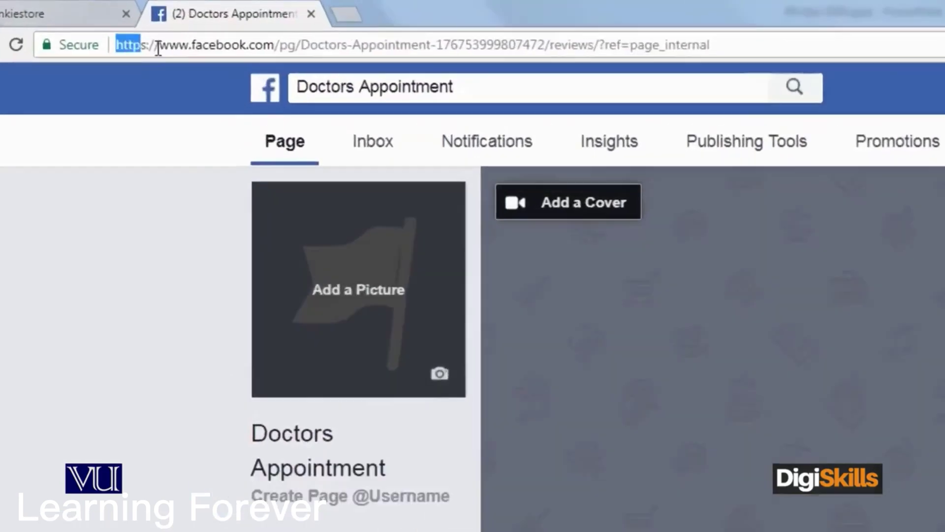
{"action": "left_click_drag", "start_coordinate": [158, 48], "coordinate": [481, 37]}
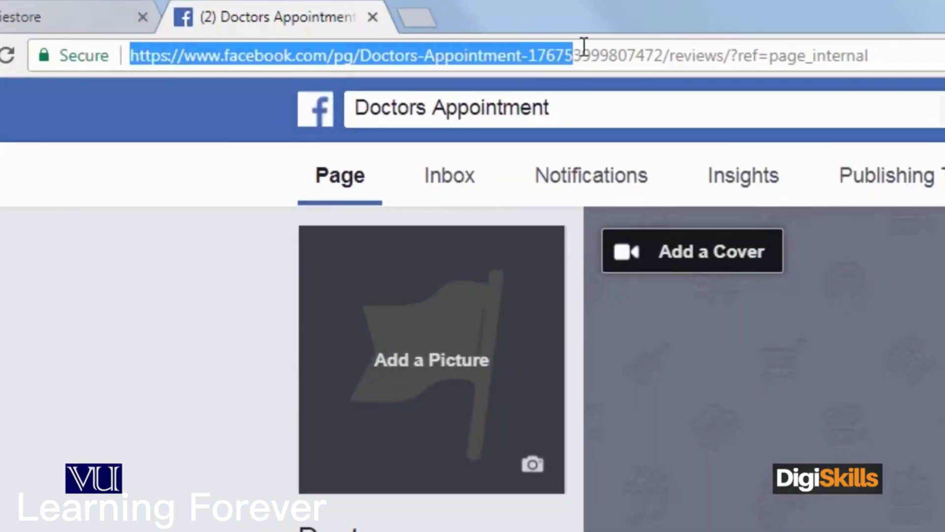
{"action": "left_click_drag", "start_coordinate": [583, 47], "coordinate": [672, 48]}
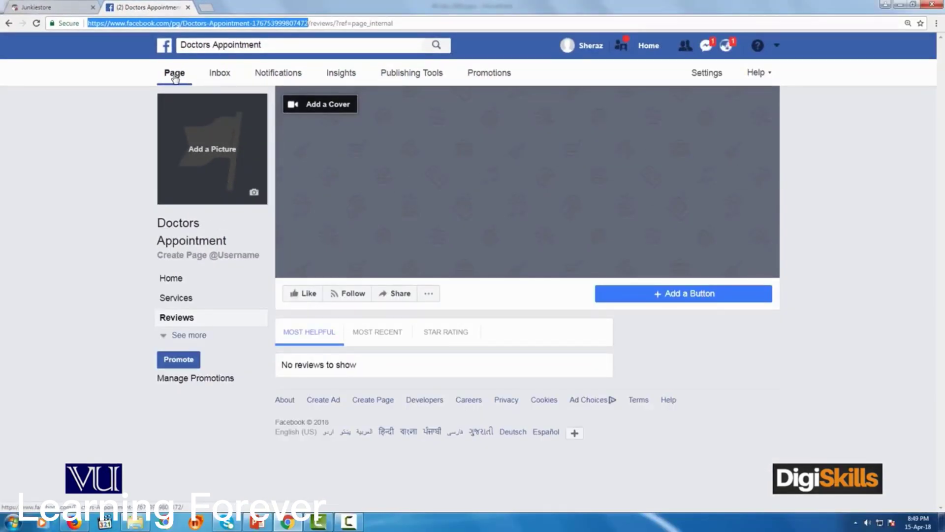
- Return to the Page's home view, look over its tips and posting area, and open and close the Share on Your Timeline dialog
{"action": "left_click", "coordinate": [174, 78]}
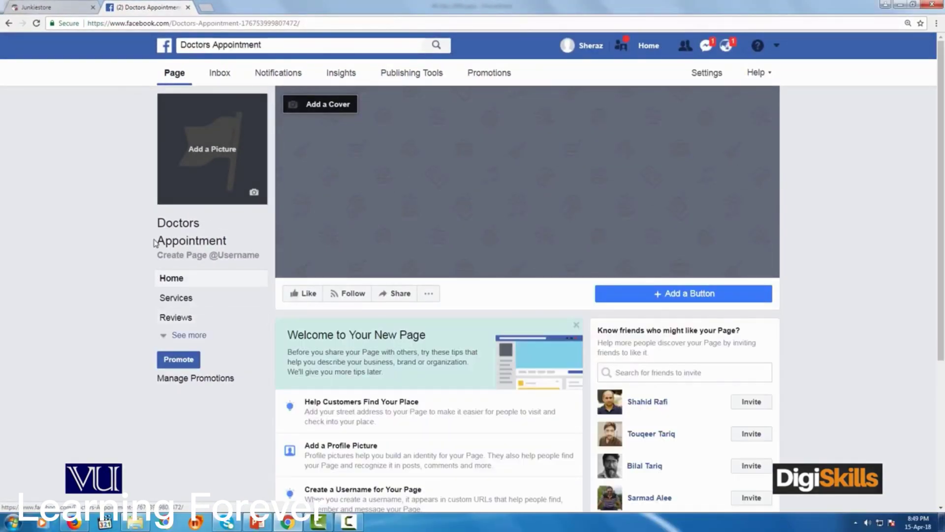
{"action": "scroll", "coordinate": [872, 211], "scroll_direction": "down", "scroll_amount": 4}
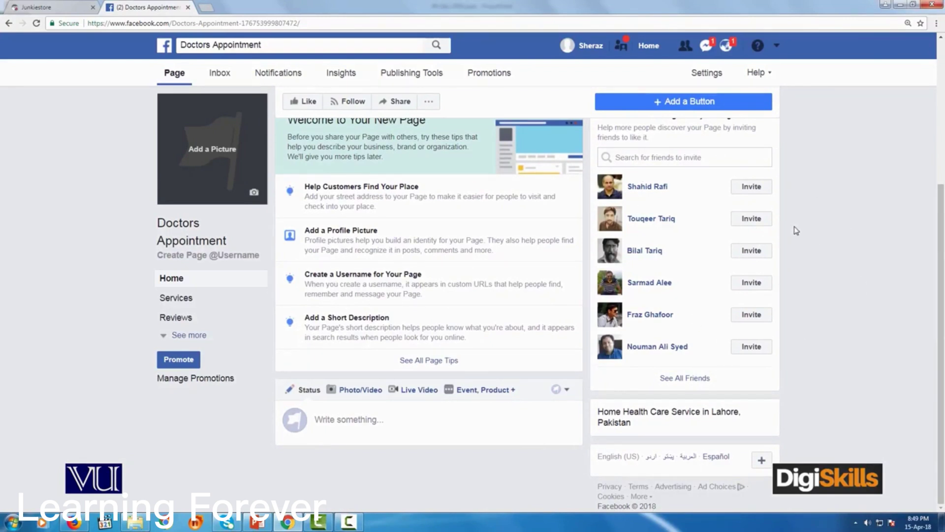
{"action": "scroll", "coordinate": [796, 230], "scroll_direction": "up", "scroll_amount": 4}
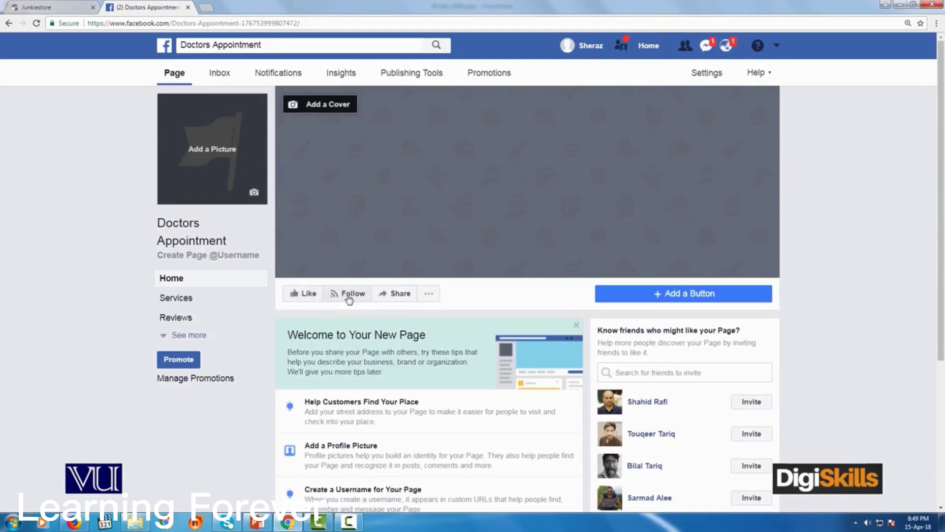
{"action": "left_click", "coordinate": [388, 301]}
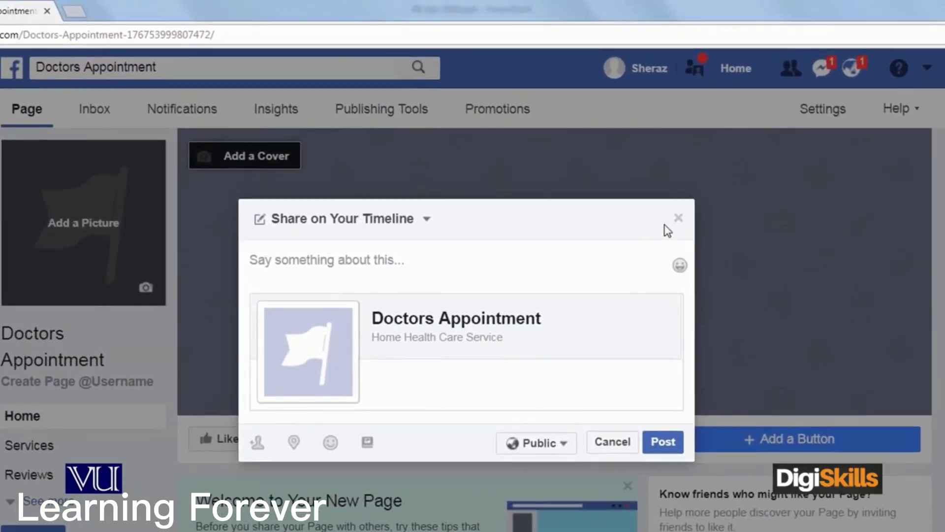
{"action": "left_click", "coordinate": [680, 219]}
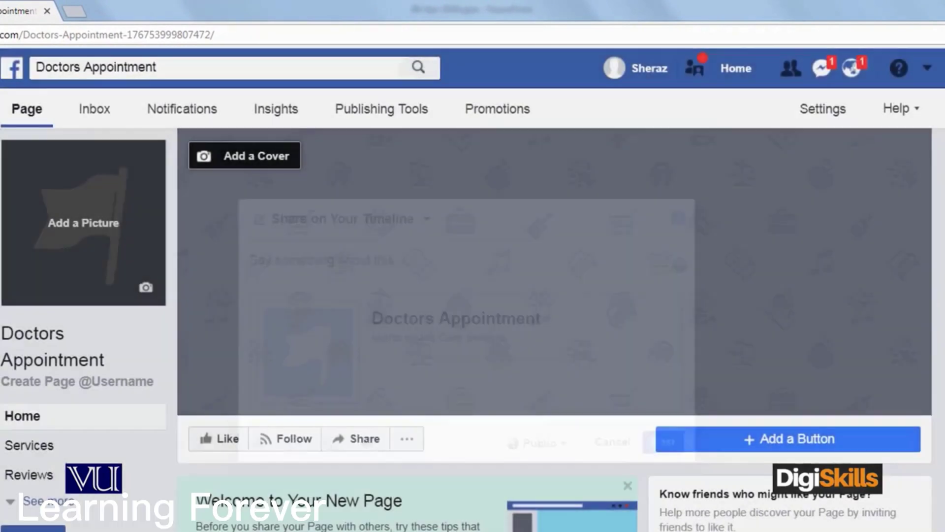
- Check the Page's Notifications and Promotions sections and return to its home view
{"action": "left_click", "coordinate": [198, 116]}
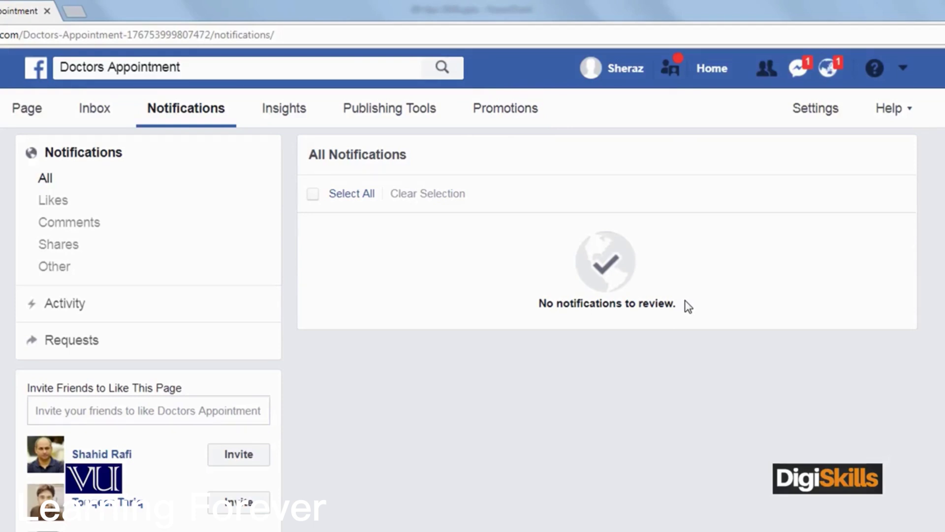
{"action": "left_click", "coordinate": [516, 108]}
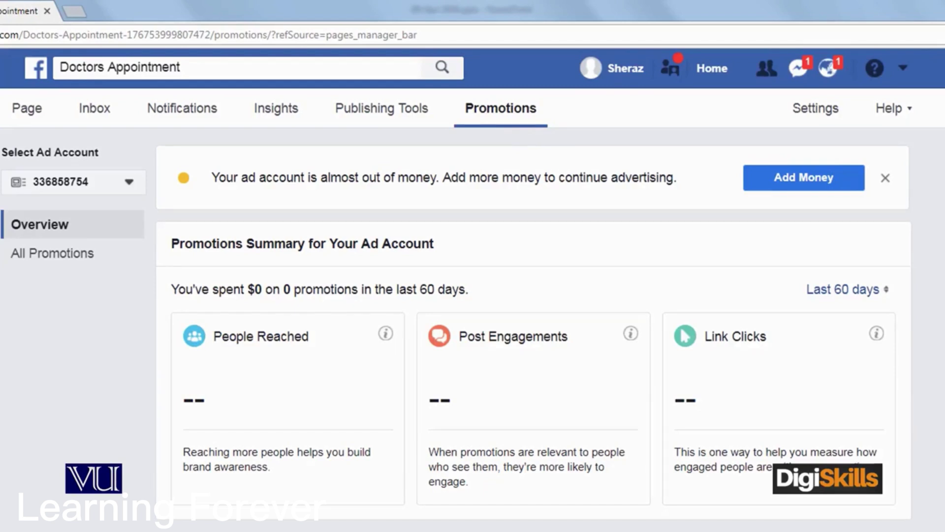
{"action": "left_click", "coordinate": [37, 118]}
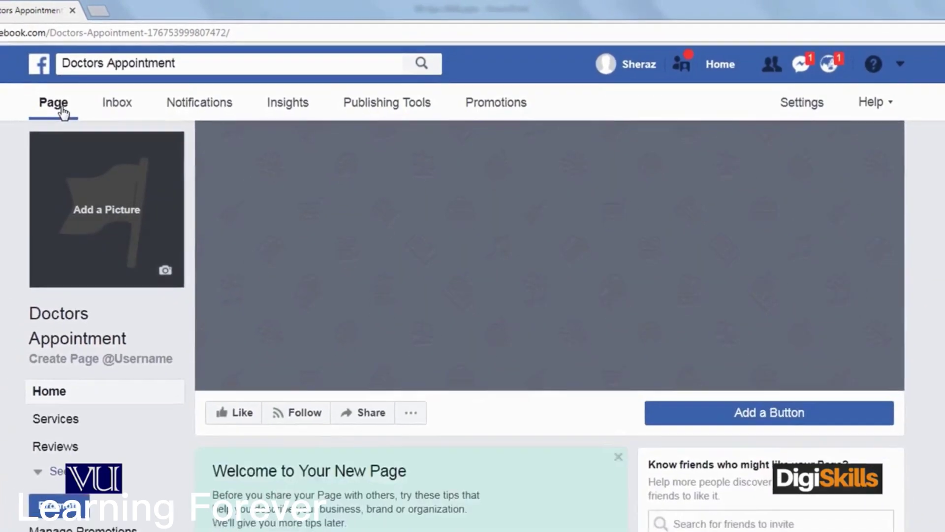